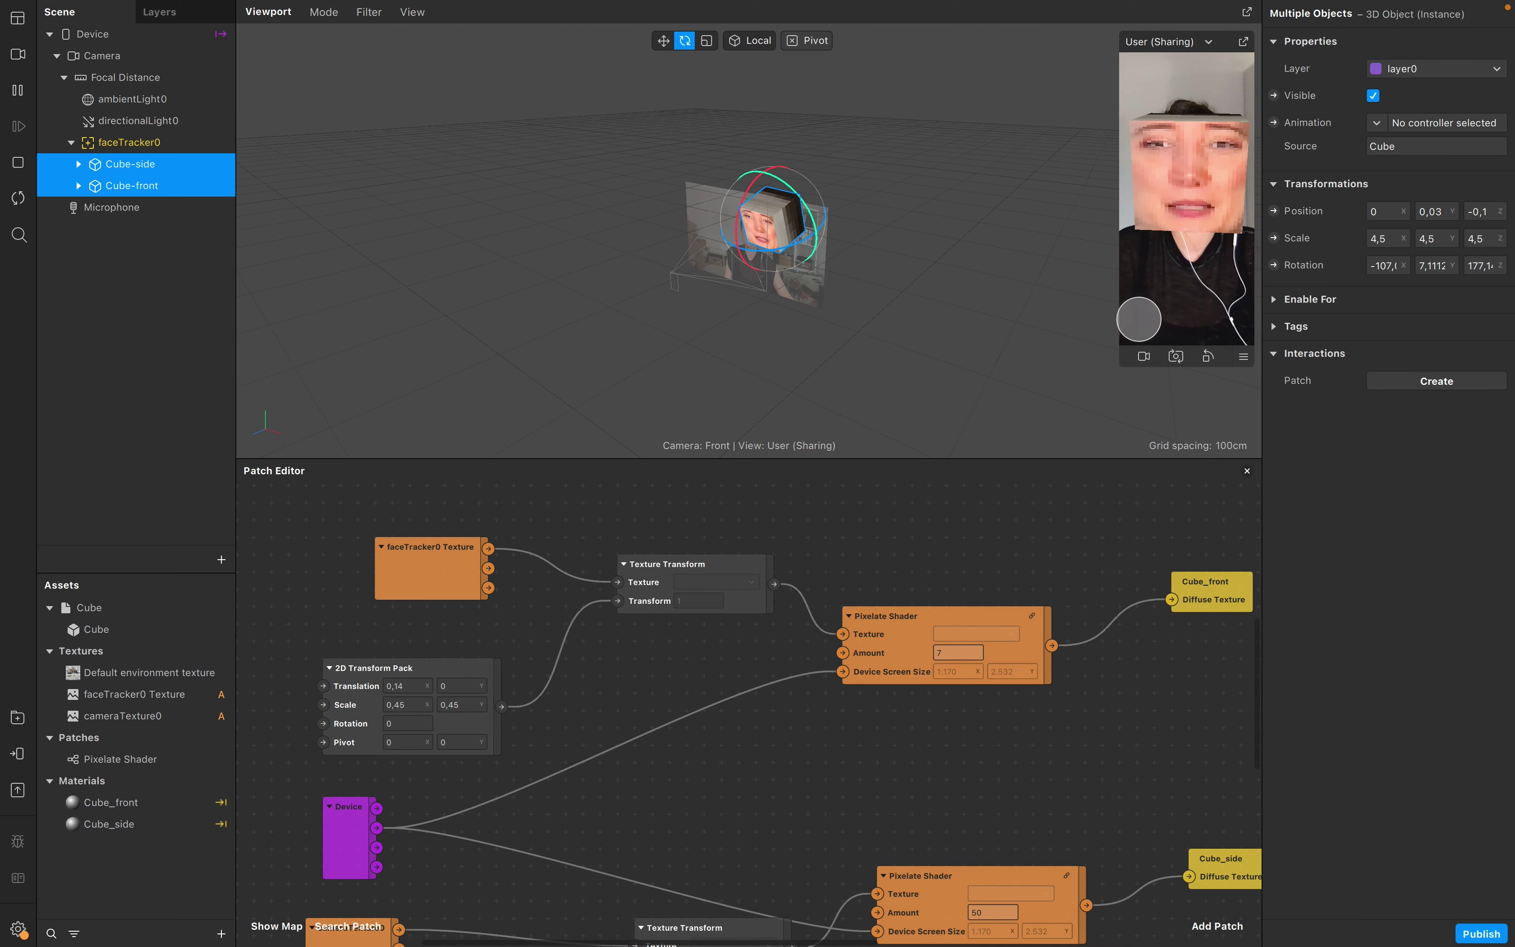
Step: Enlarge the preview of the finished cube-head effect
drag(1120, 364, 1043, 450)
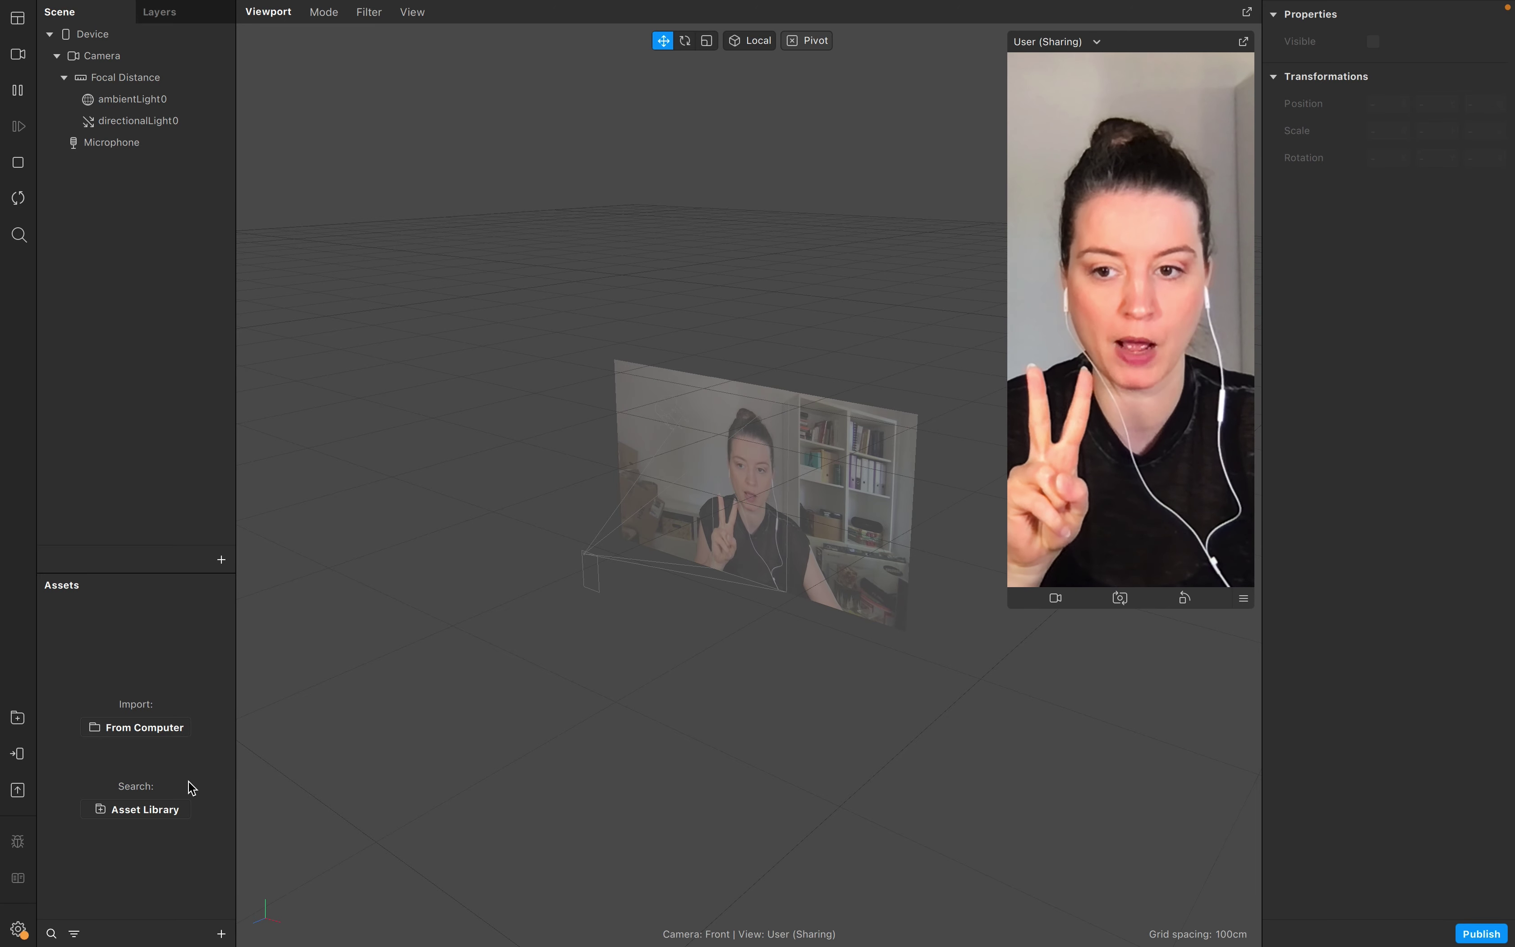
Step: Import the free Cube Primitive from the 3D Shapes section of the Asset Library
click(137, 811)
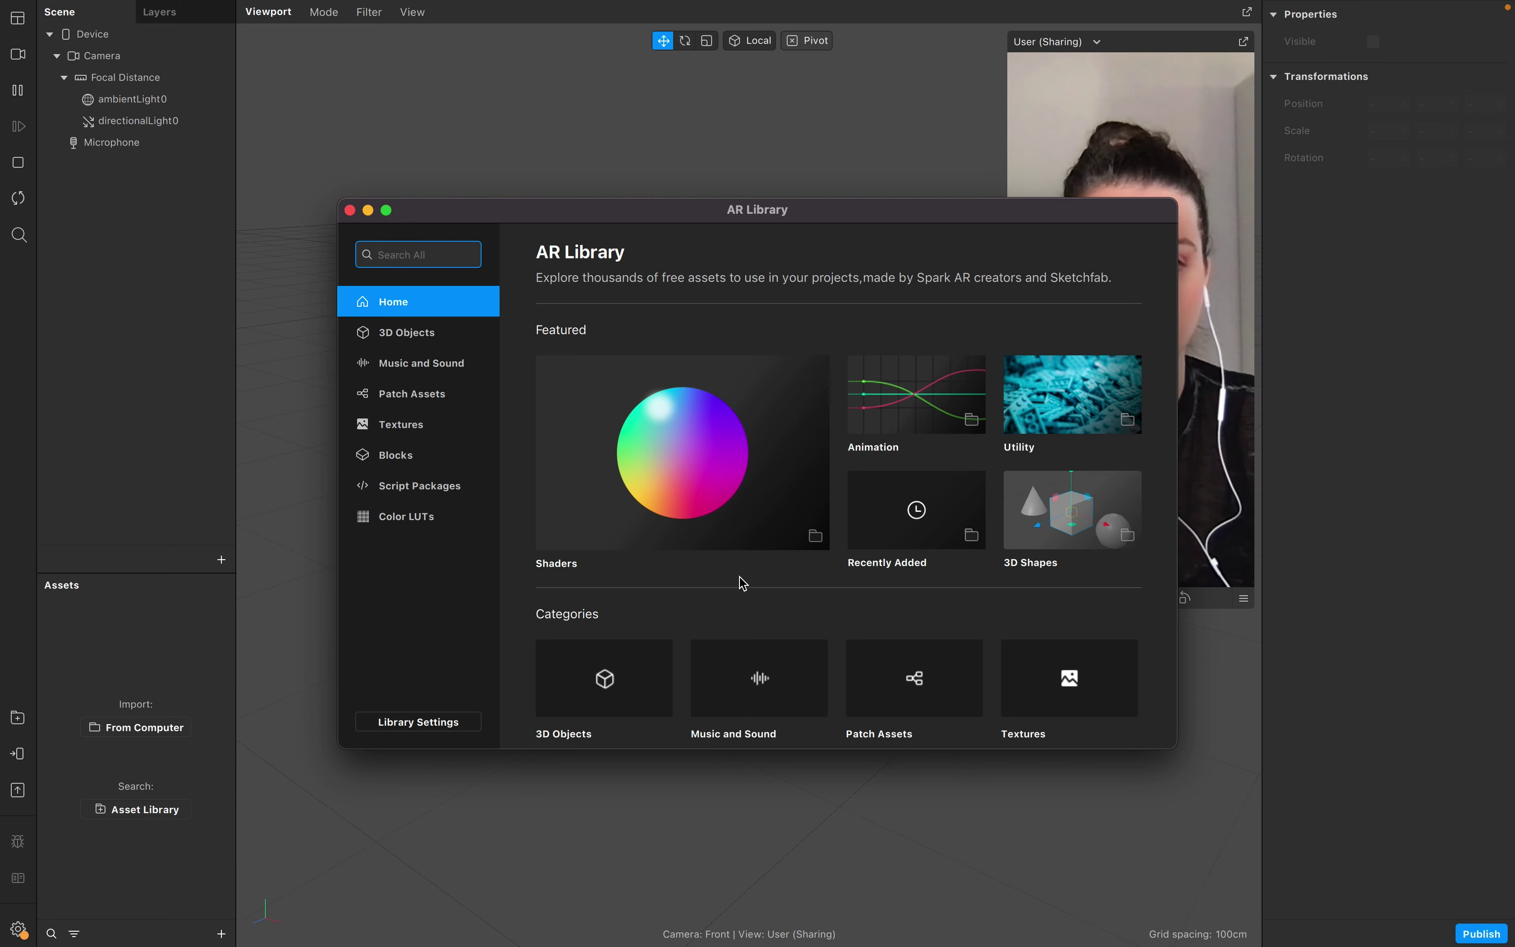
click(1056, 523)
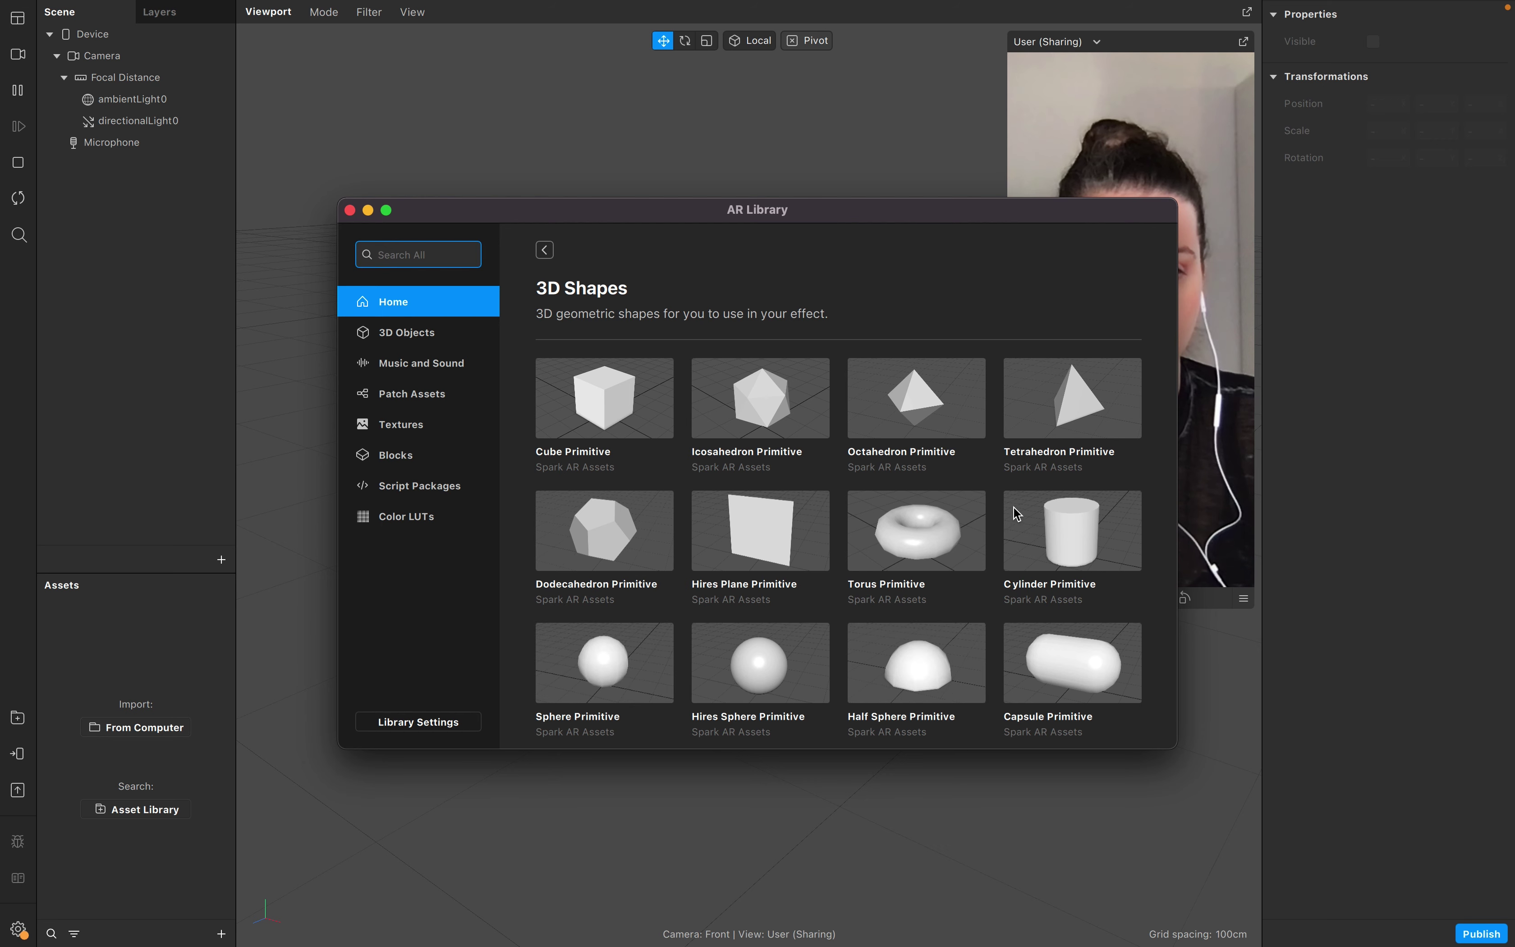
click(590, 429)
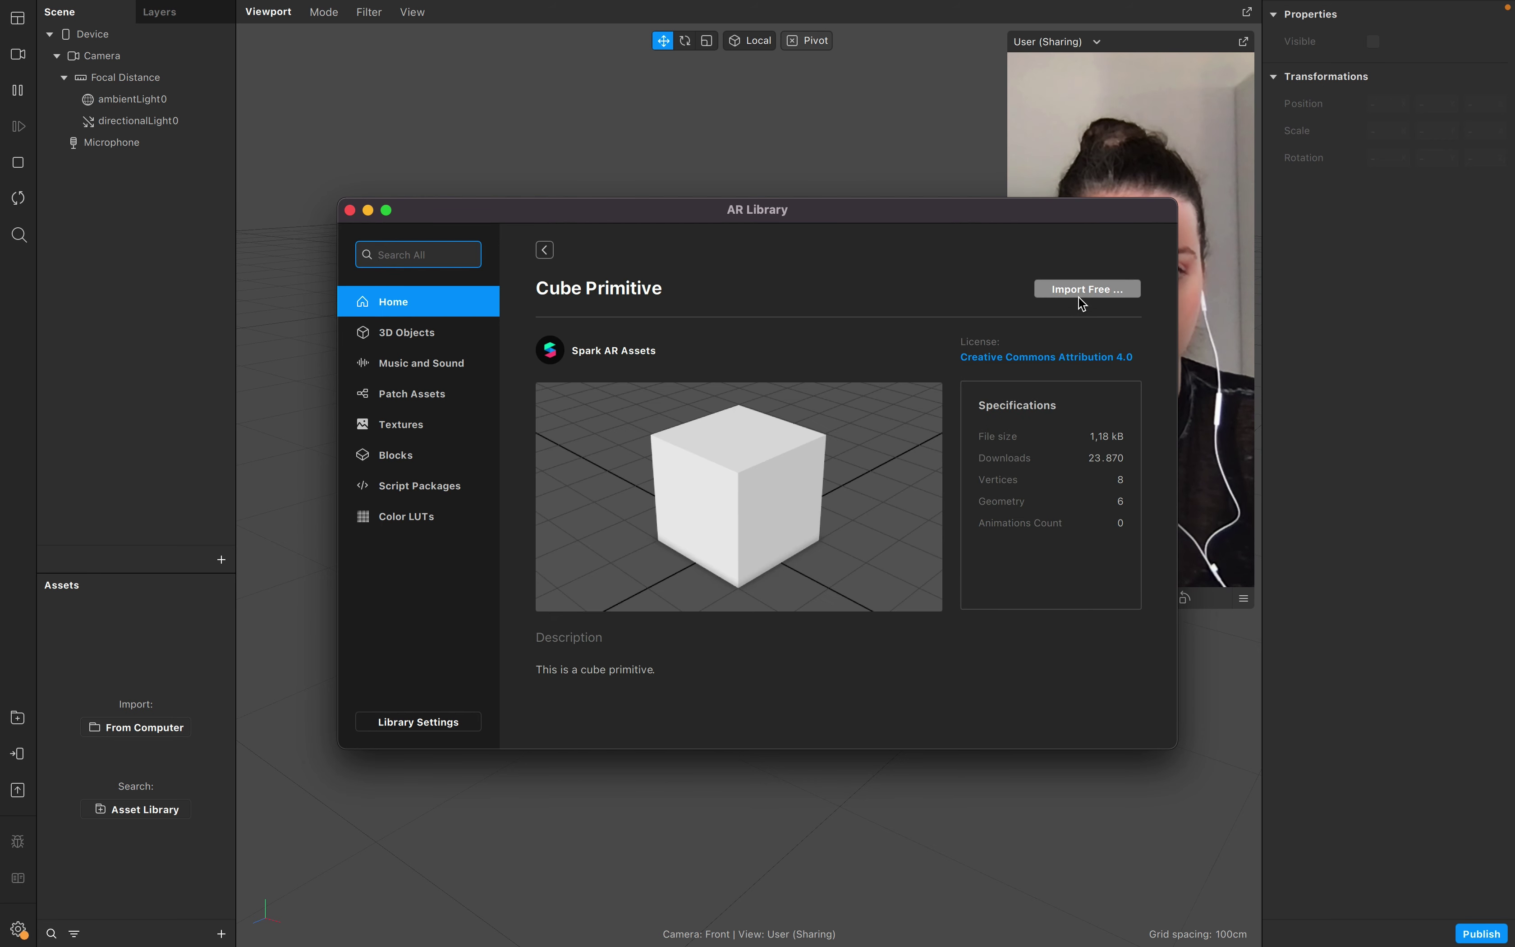
click(1083, 296)
Step: Search the library for 'pixelate', import the Pixelate shader patch, and close the library
click(409, 255)
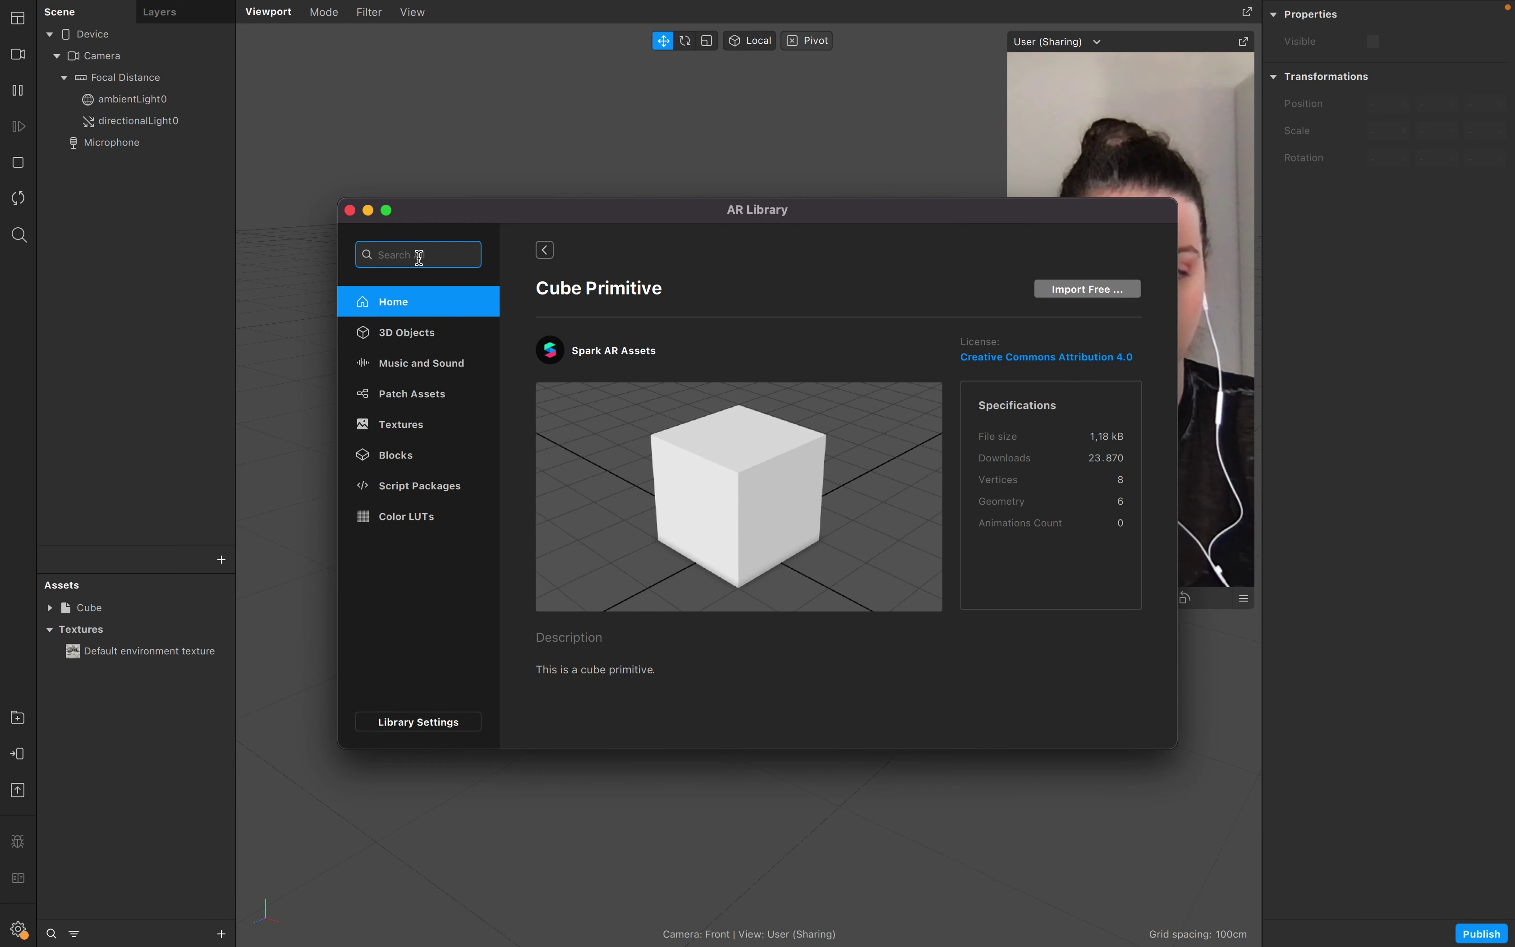
text(pixelate)
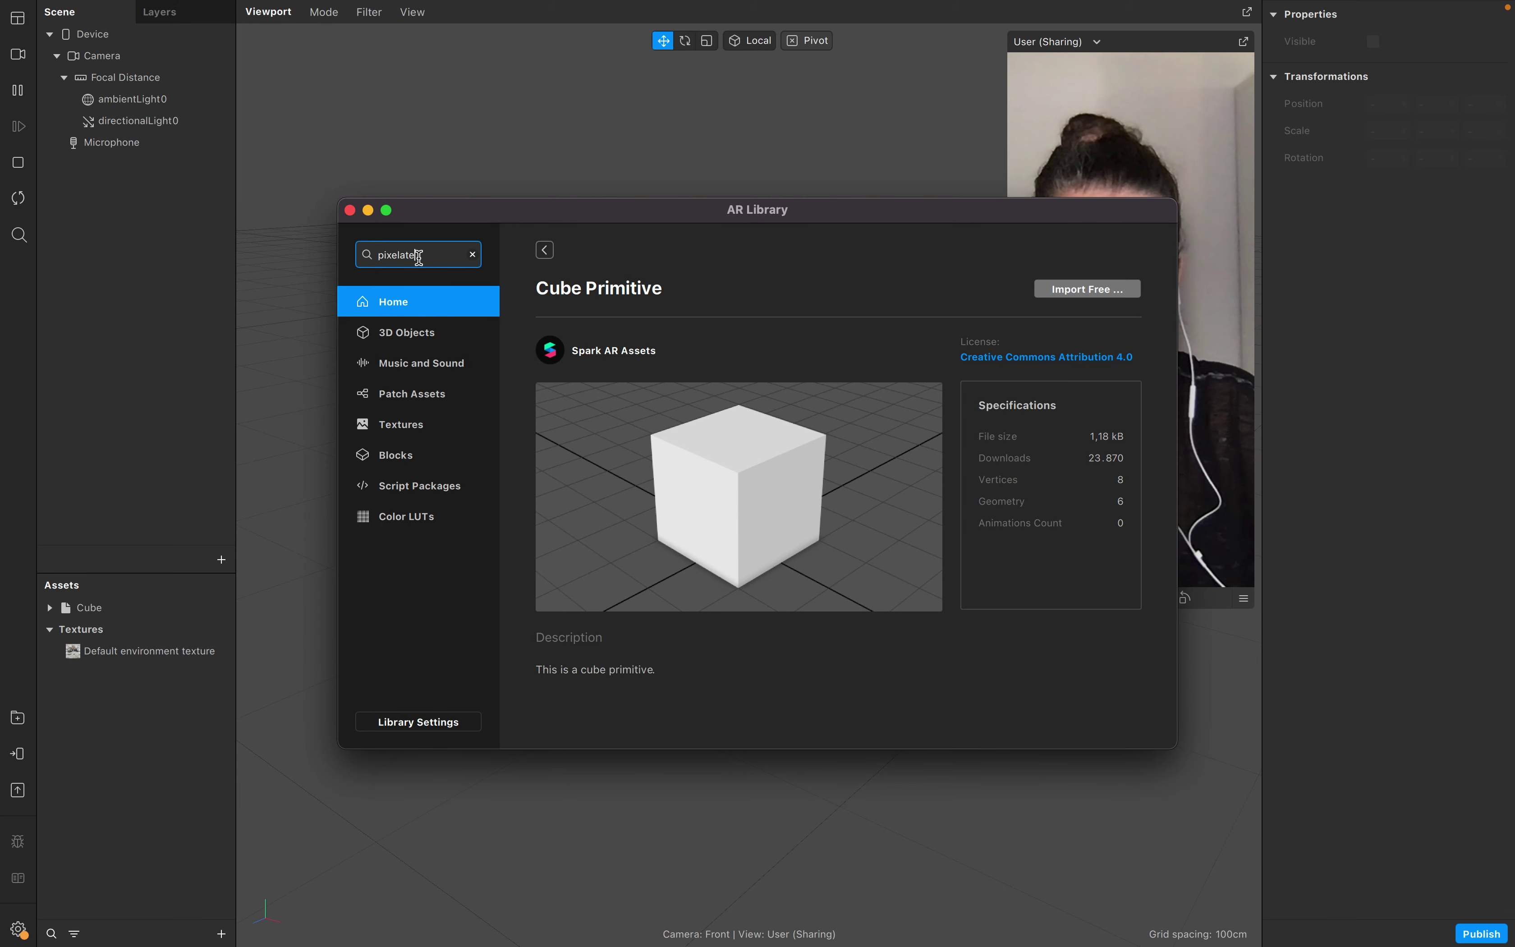
key(Return)
click(767, 572)
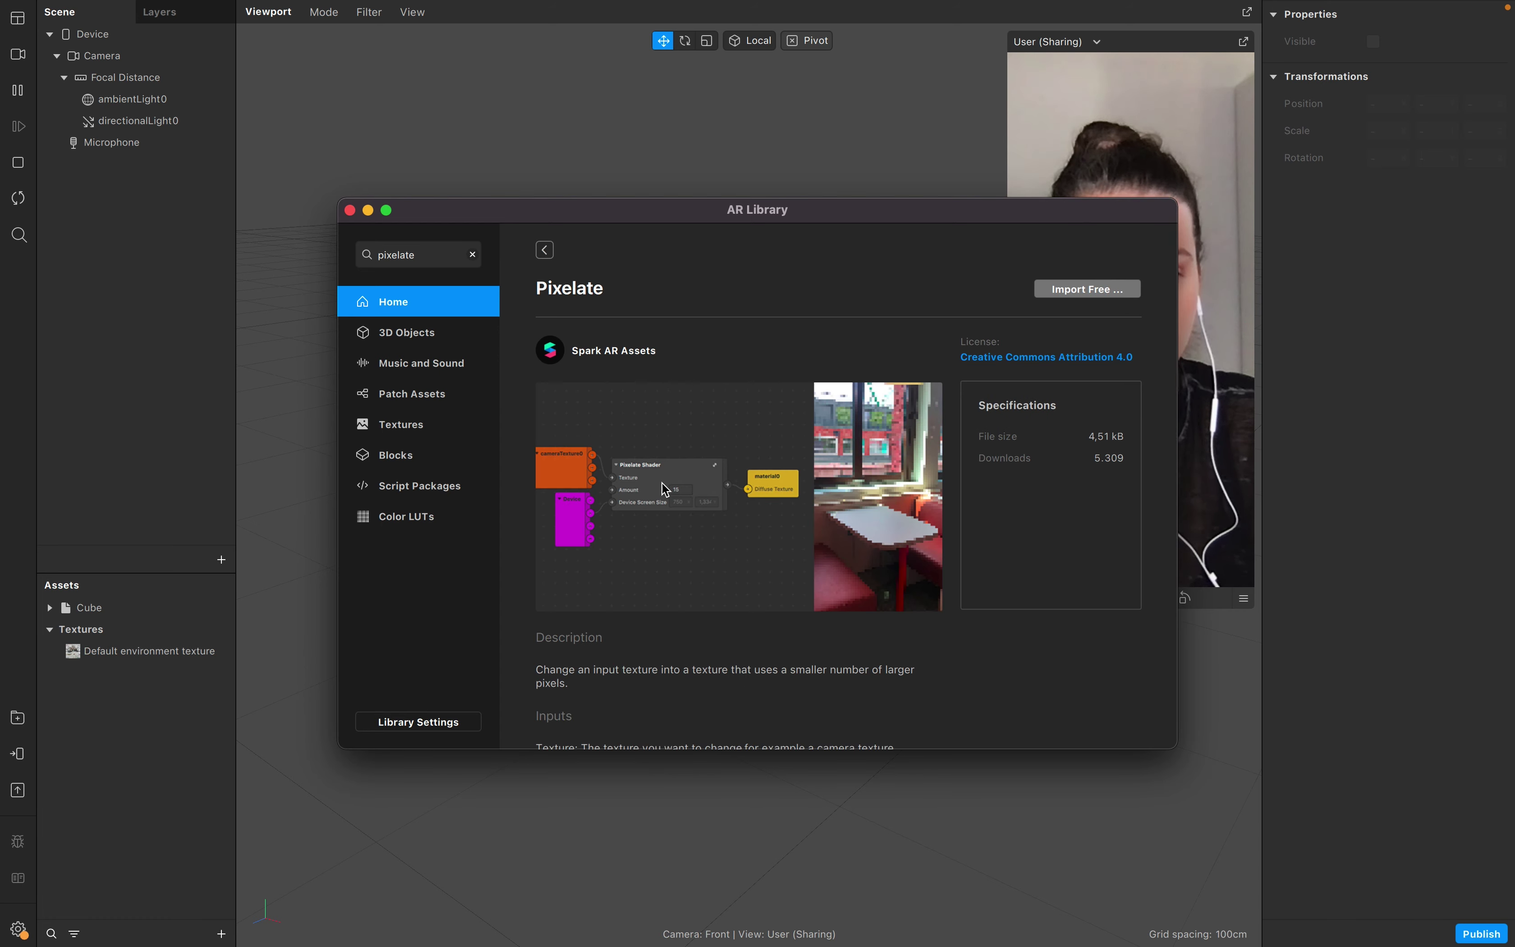
click(1070, 290)
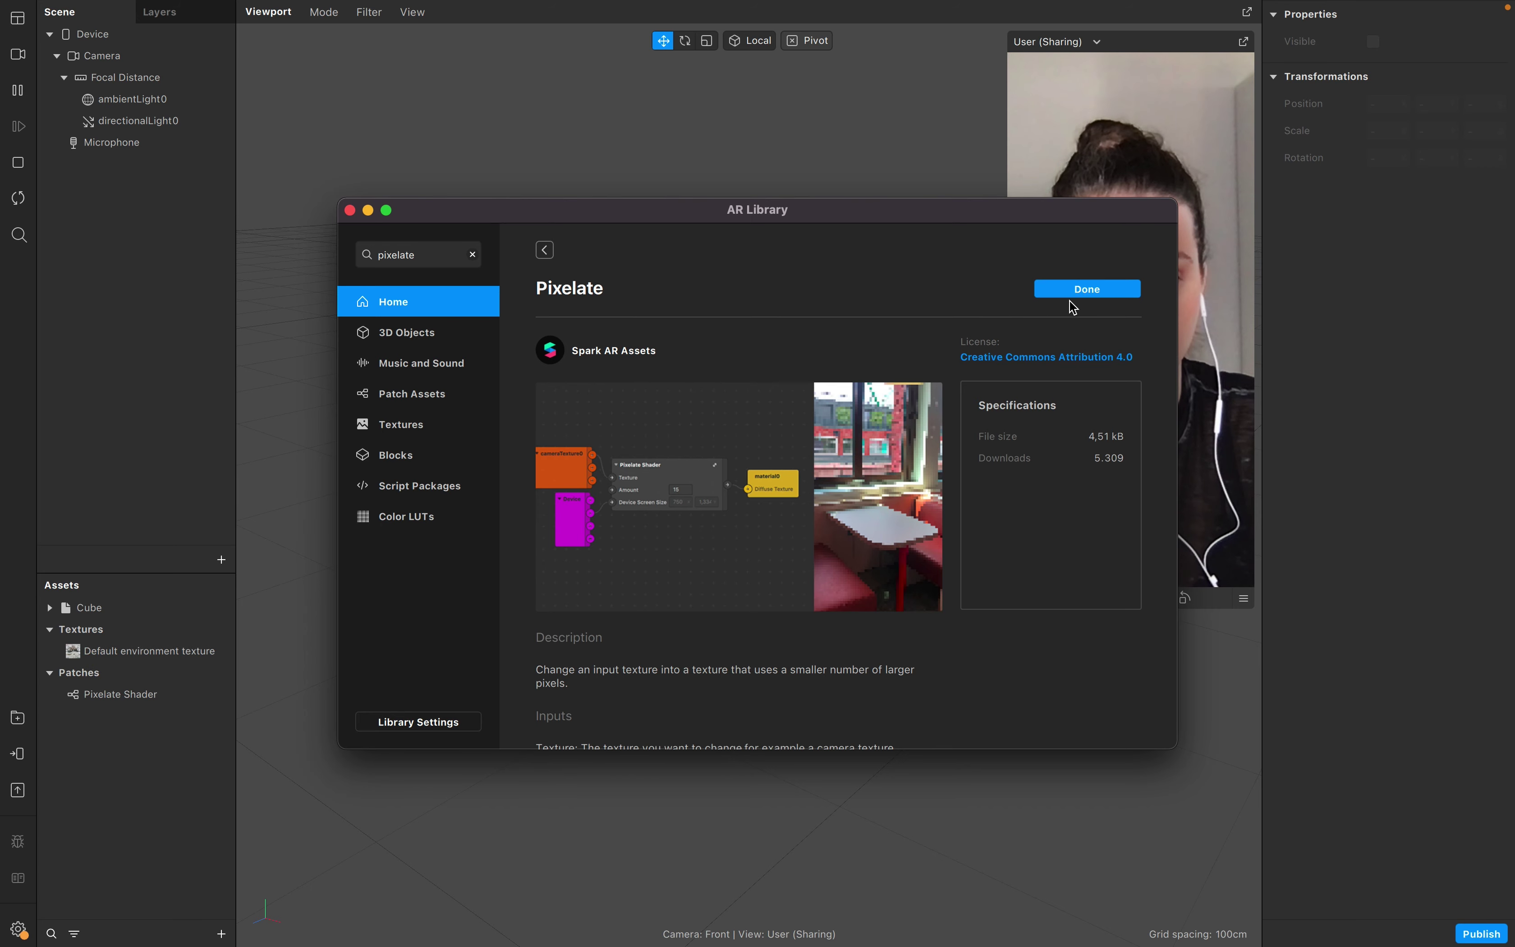
click(351, 210)
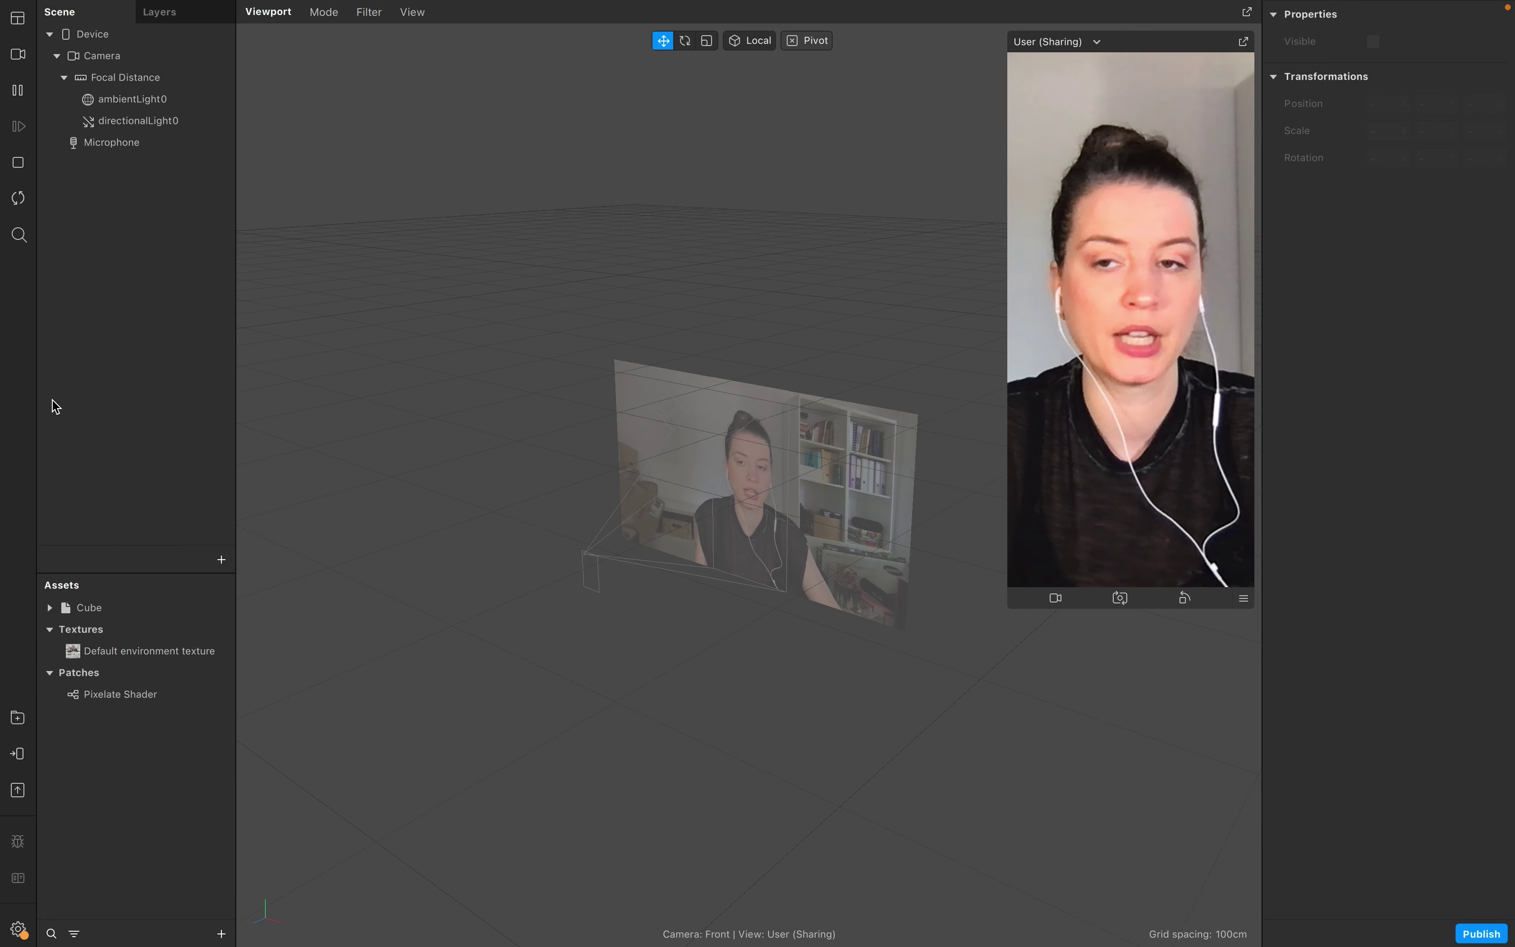
Step: Add a Face Tracker to the scene and attach the Cube asset to faceTracker0
click(221, 559)
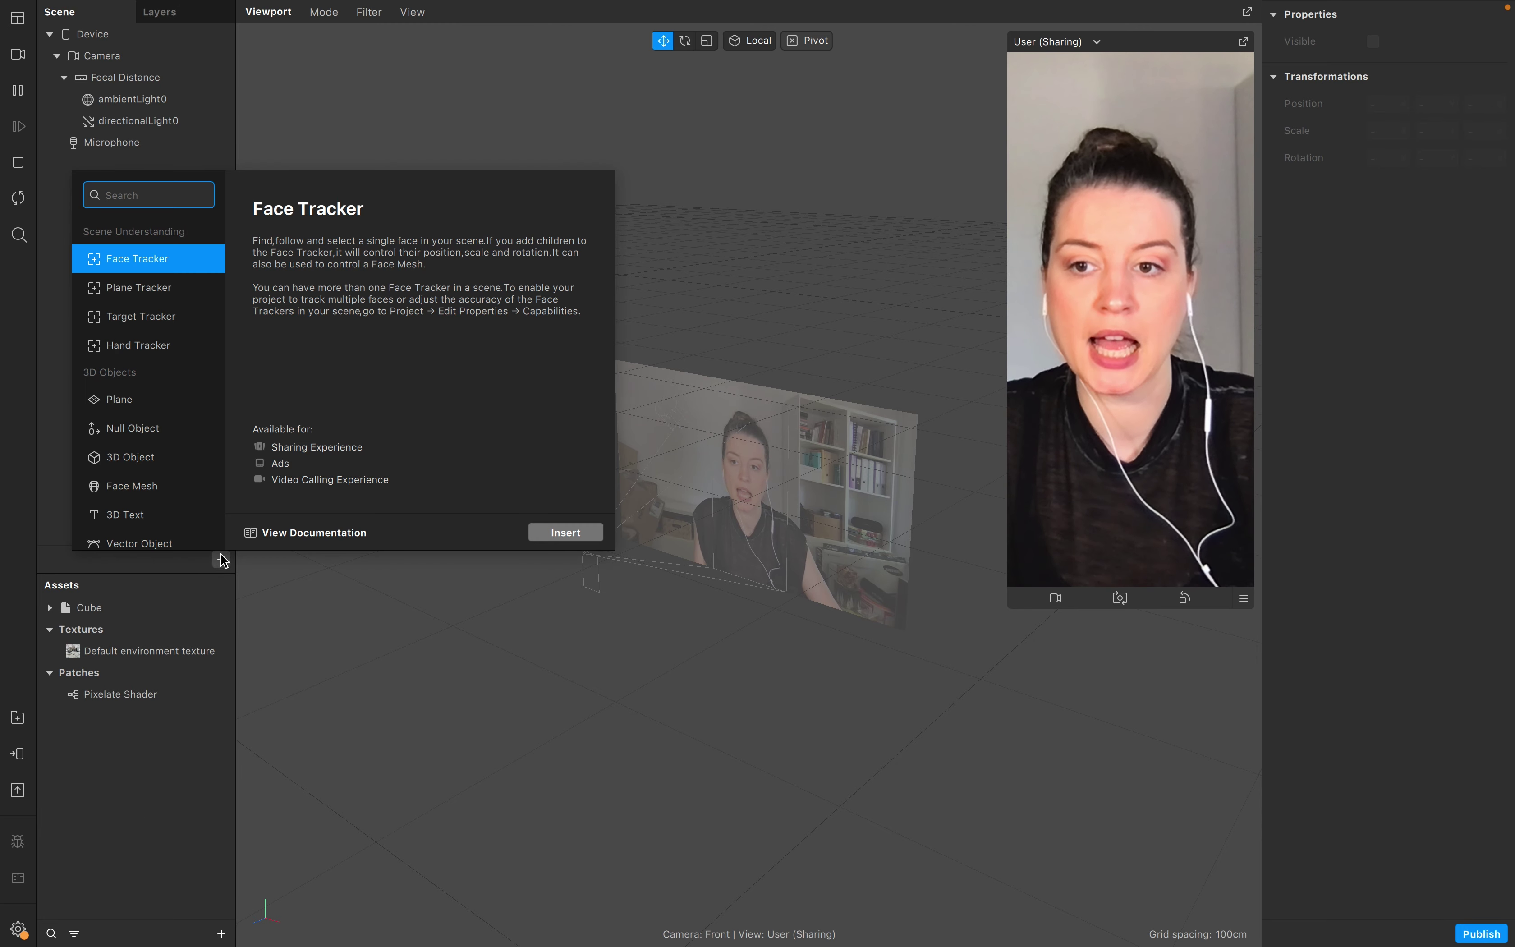
click(586, 532)
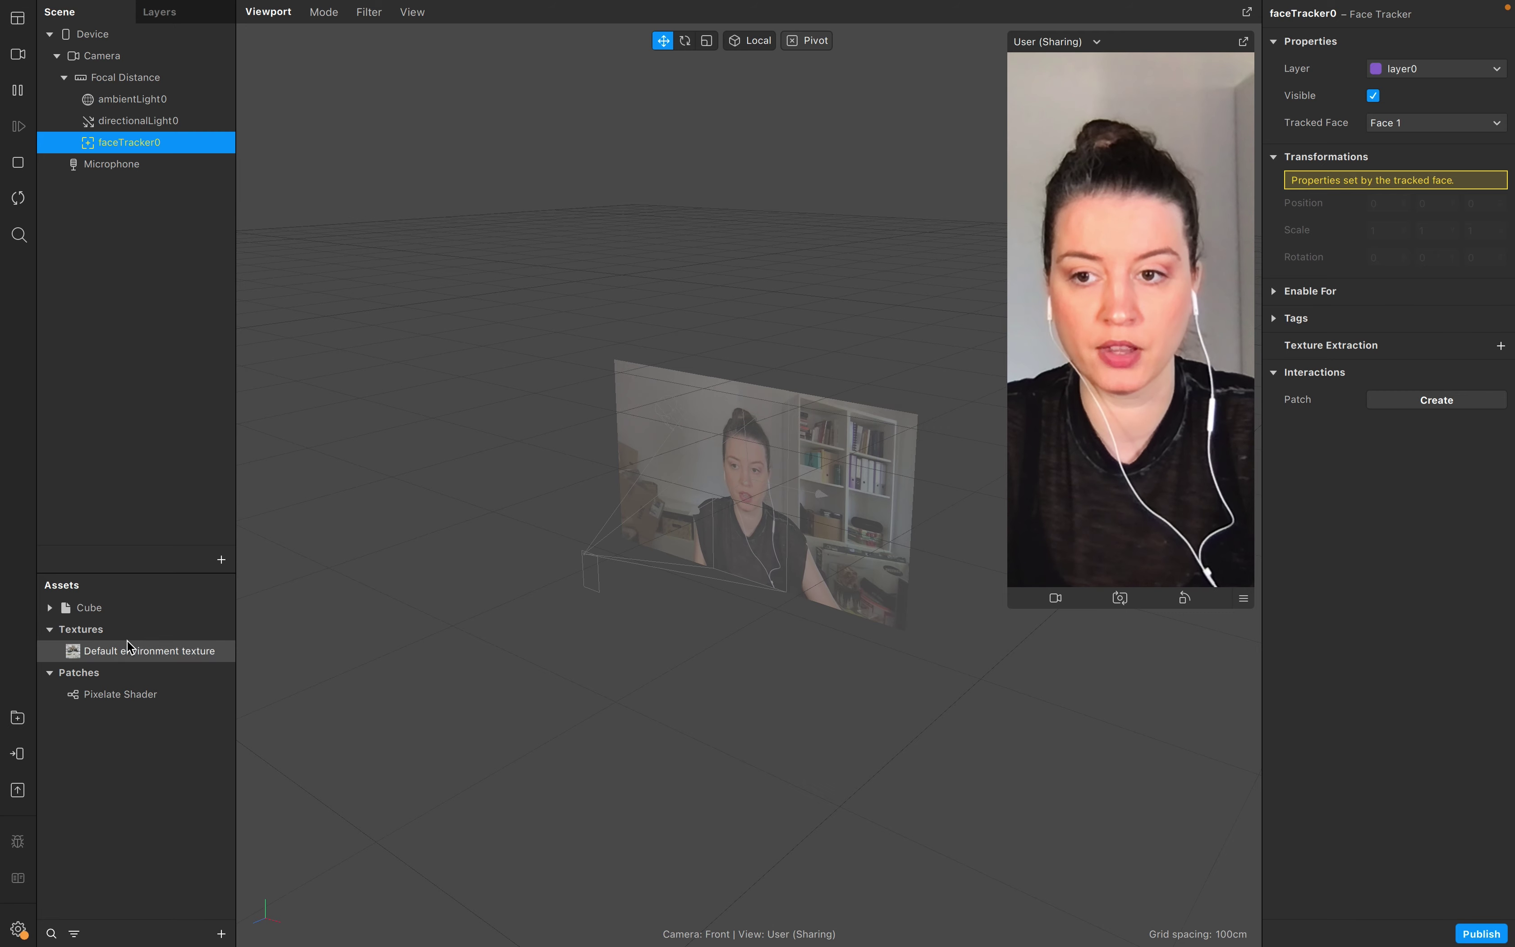
click(63, 612)
drag(63, 612, 147, 138)
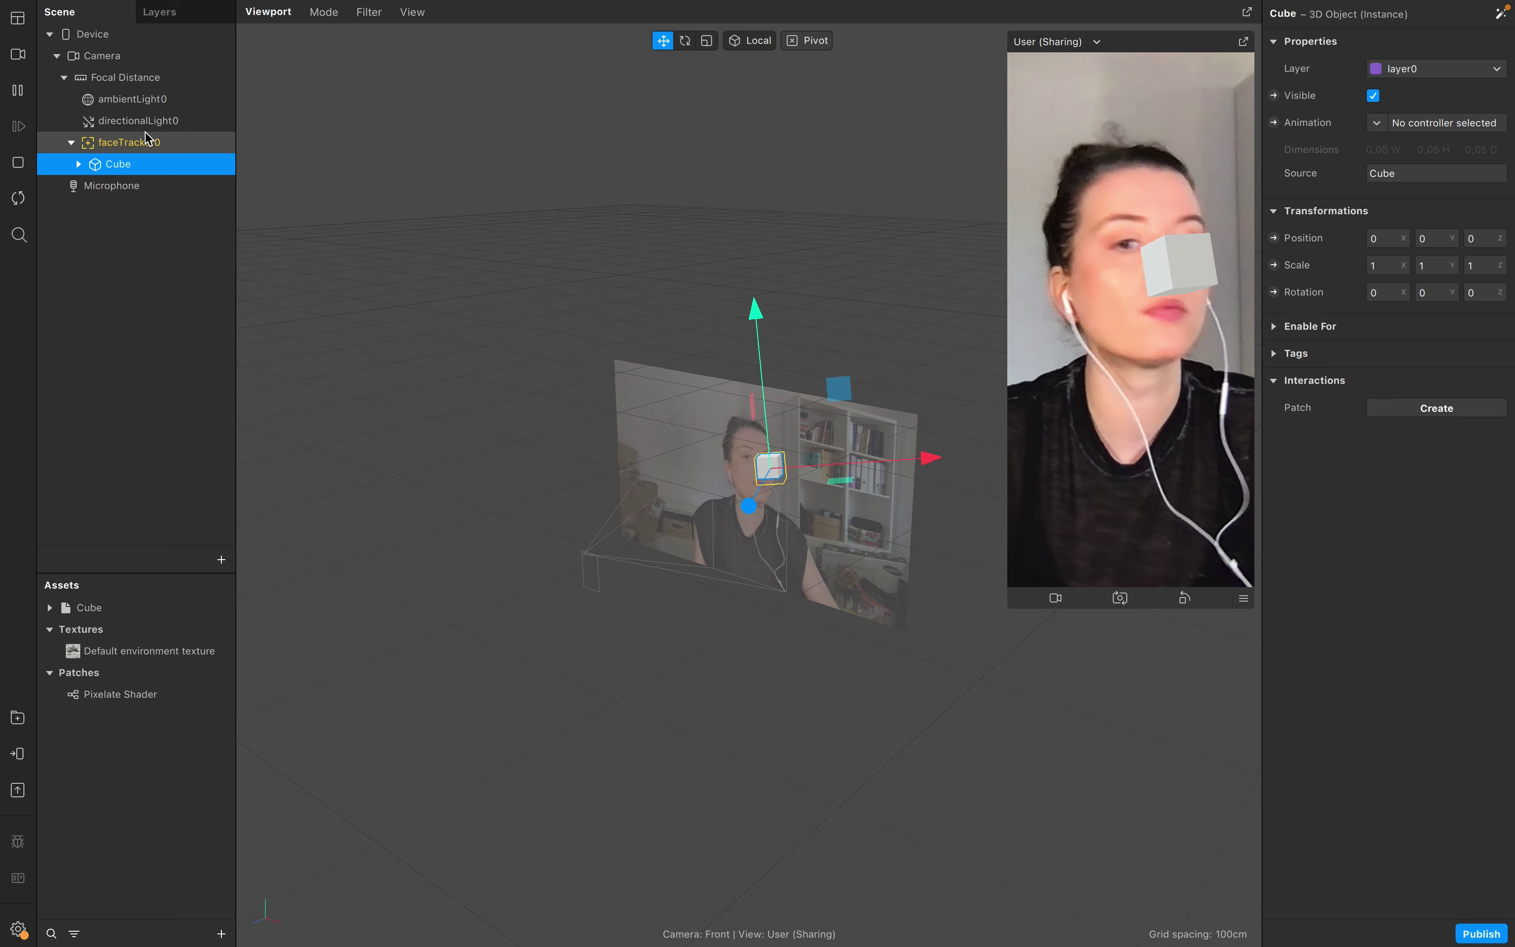
Step: Rename the cube under the face tracker to Cube-front
double_click(148, 165)
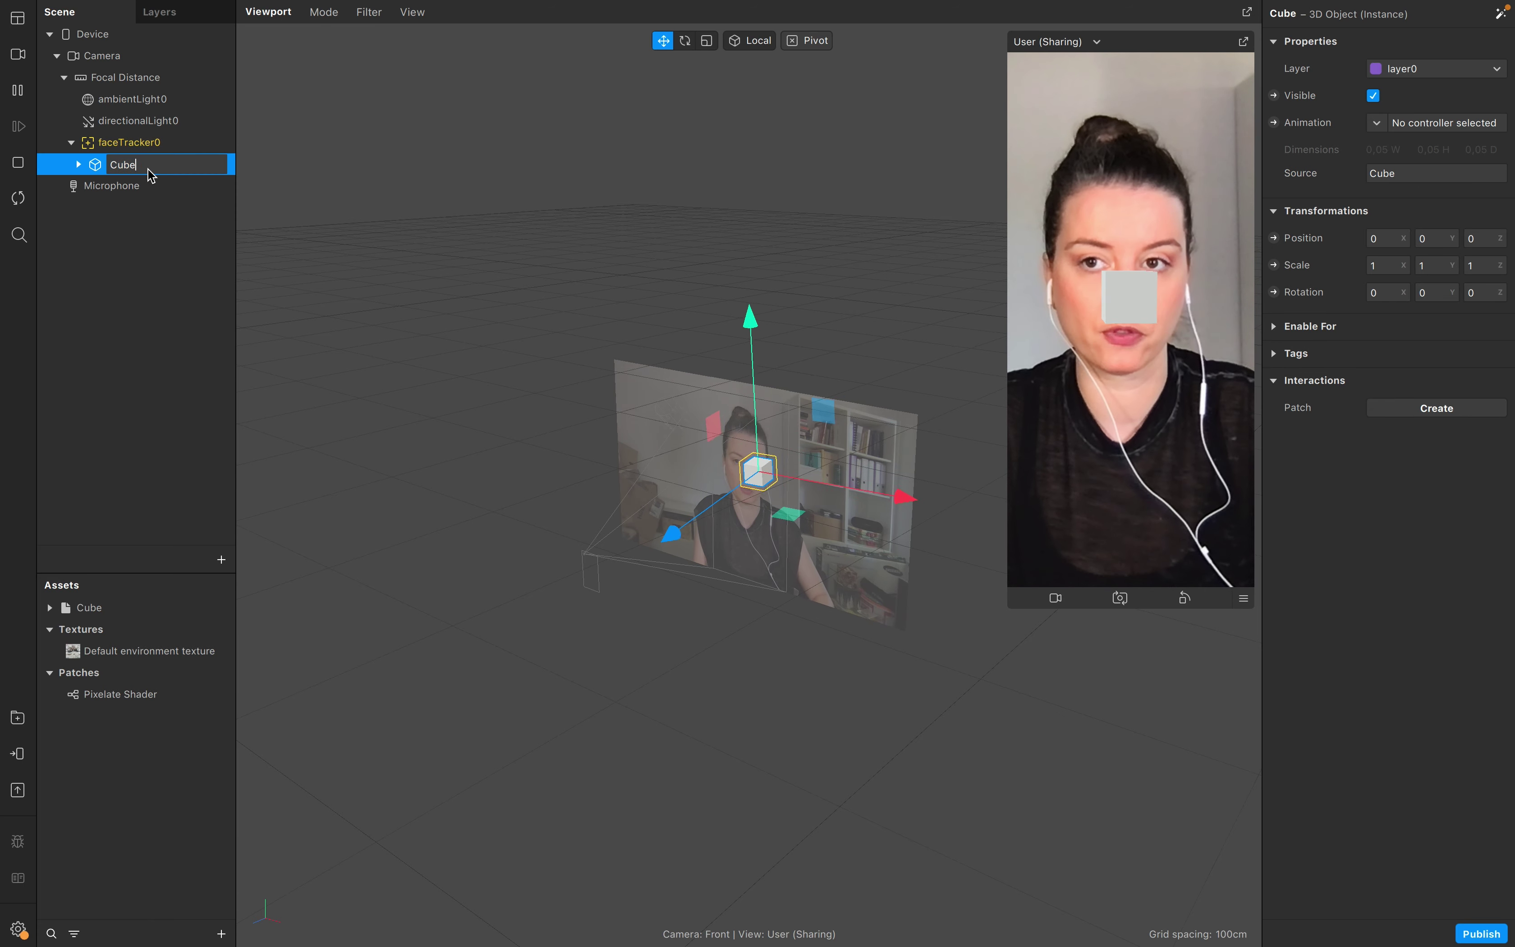
text(-front)
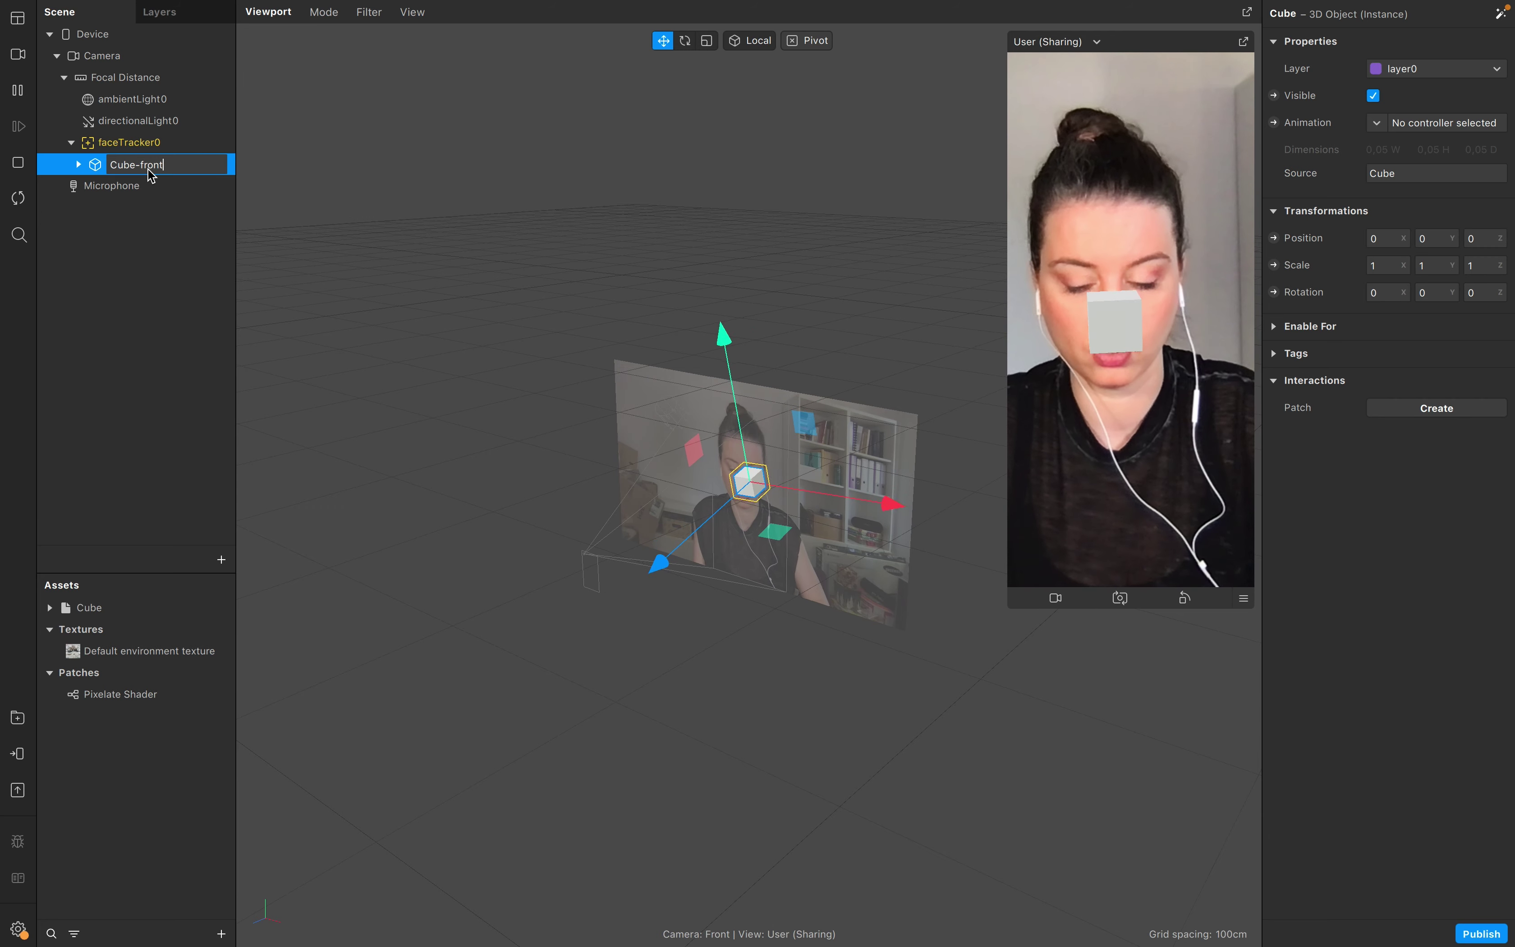
click(148, 344)
click(157, 163)
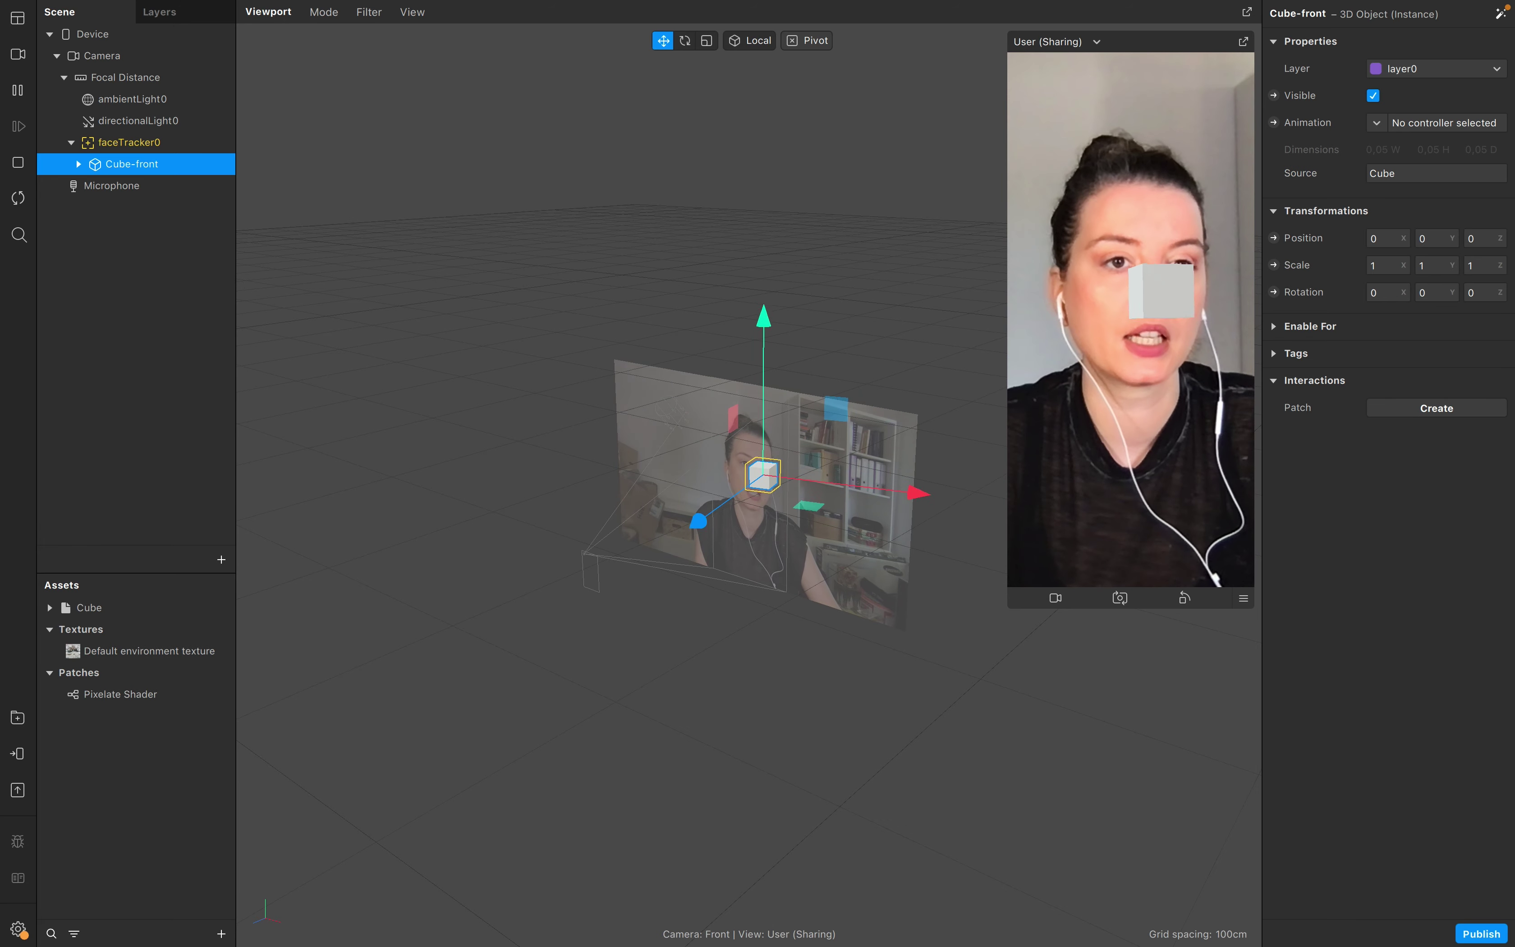
Step: Set Cube-front's scale to 4.5 on X, Y and Z
click(1383, 265)
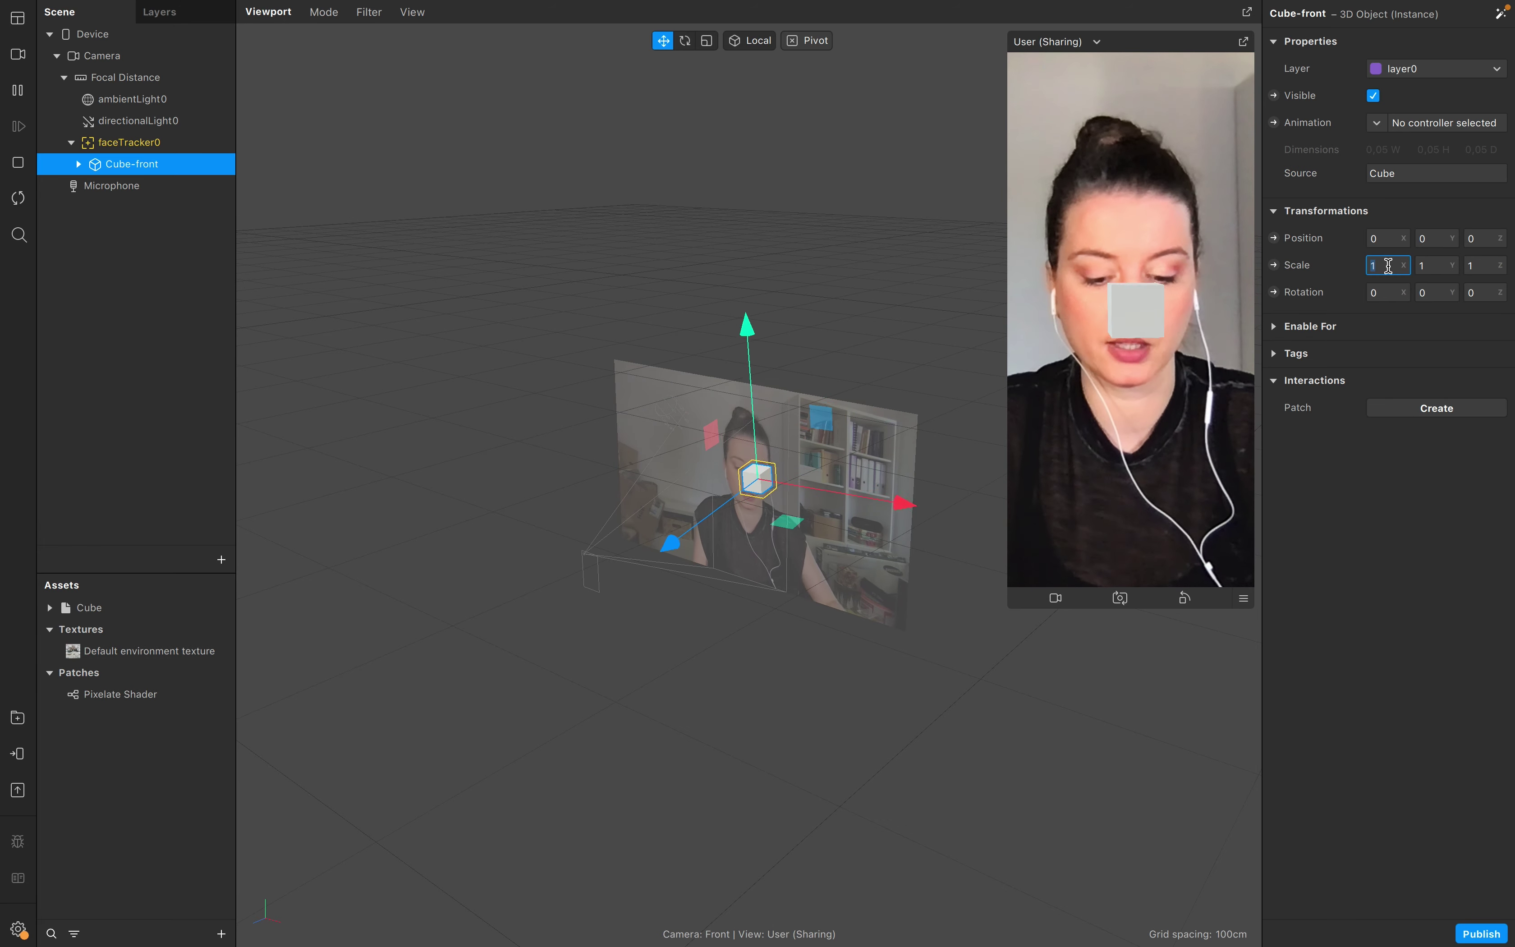
text(5)
click(1431, 266)
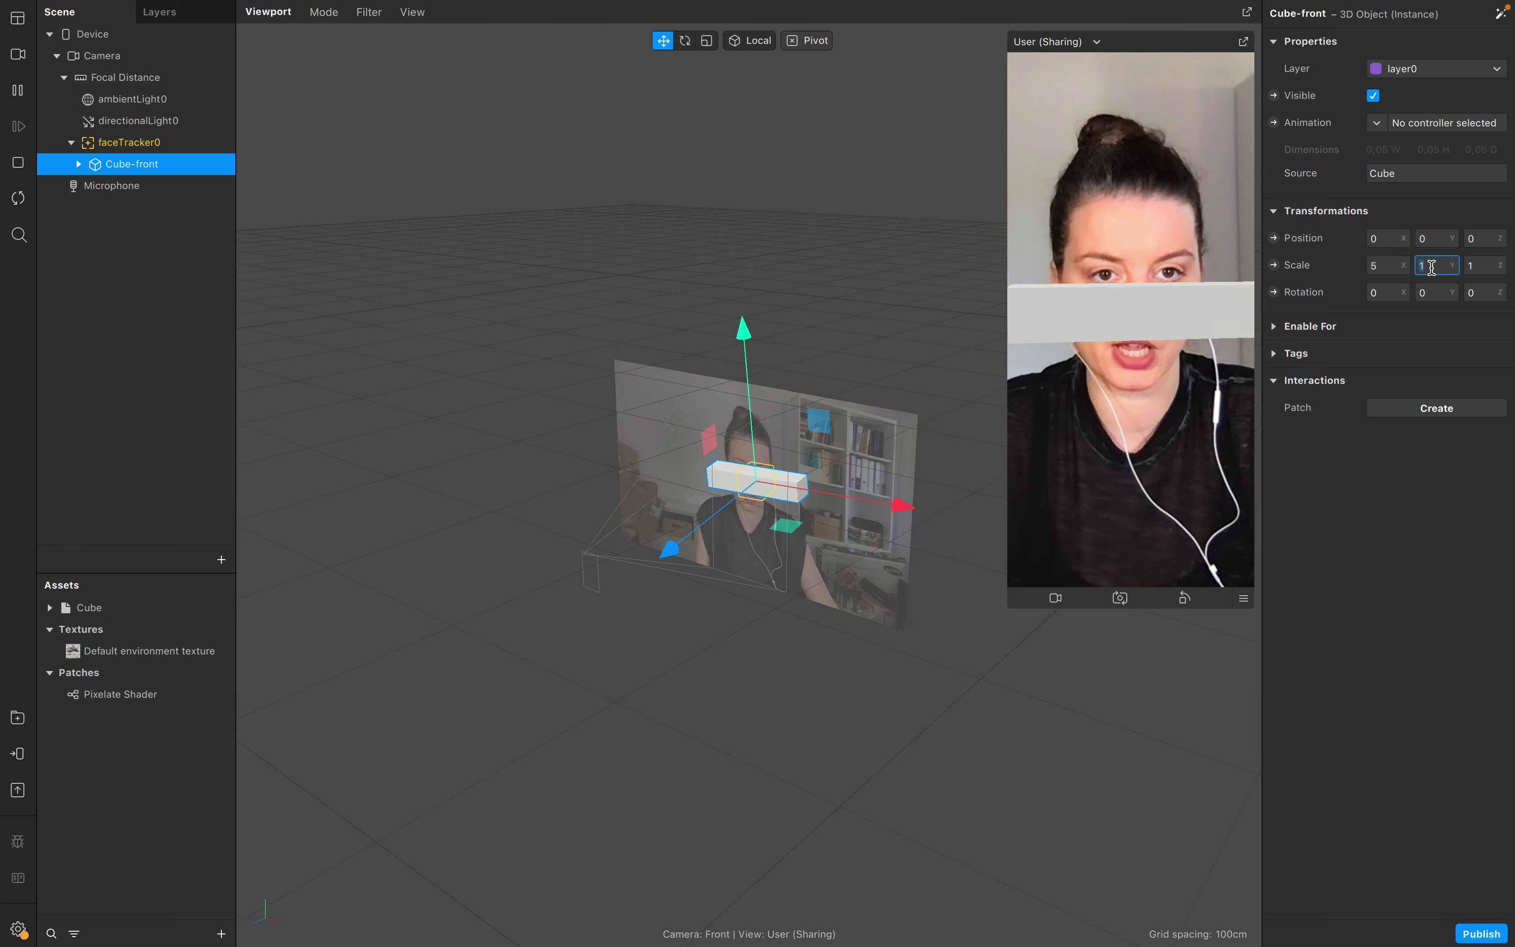
click(1385, 264)
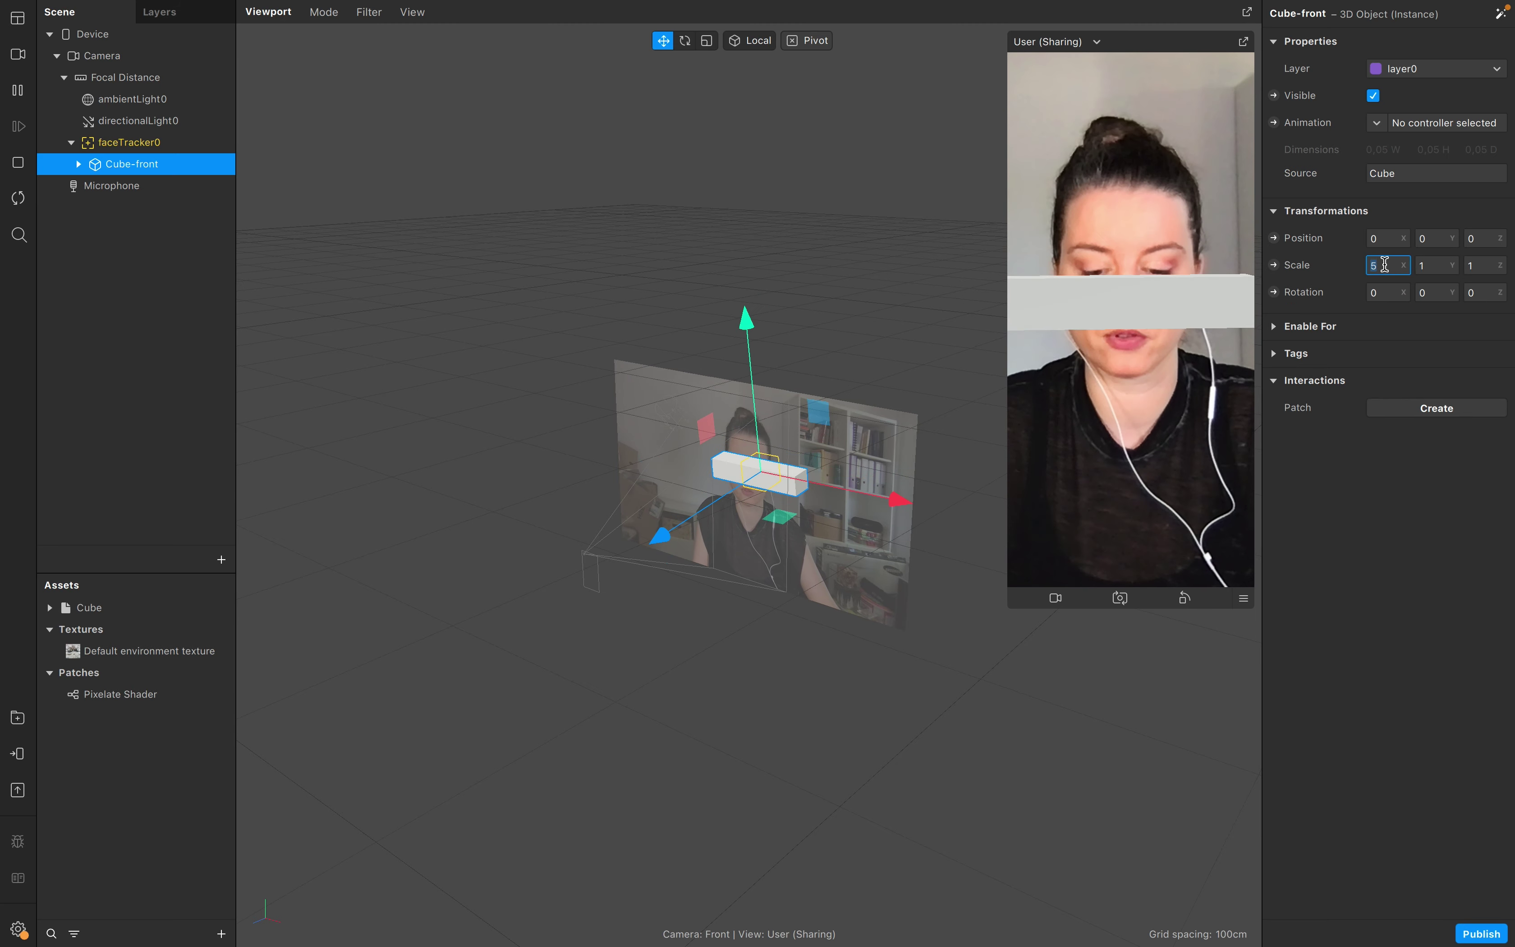
text(4.5)
click(1425, 264)
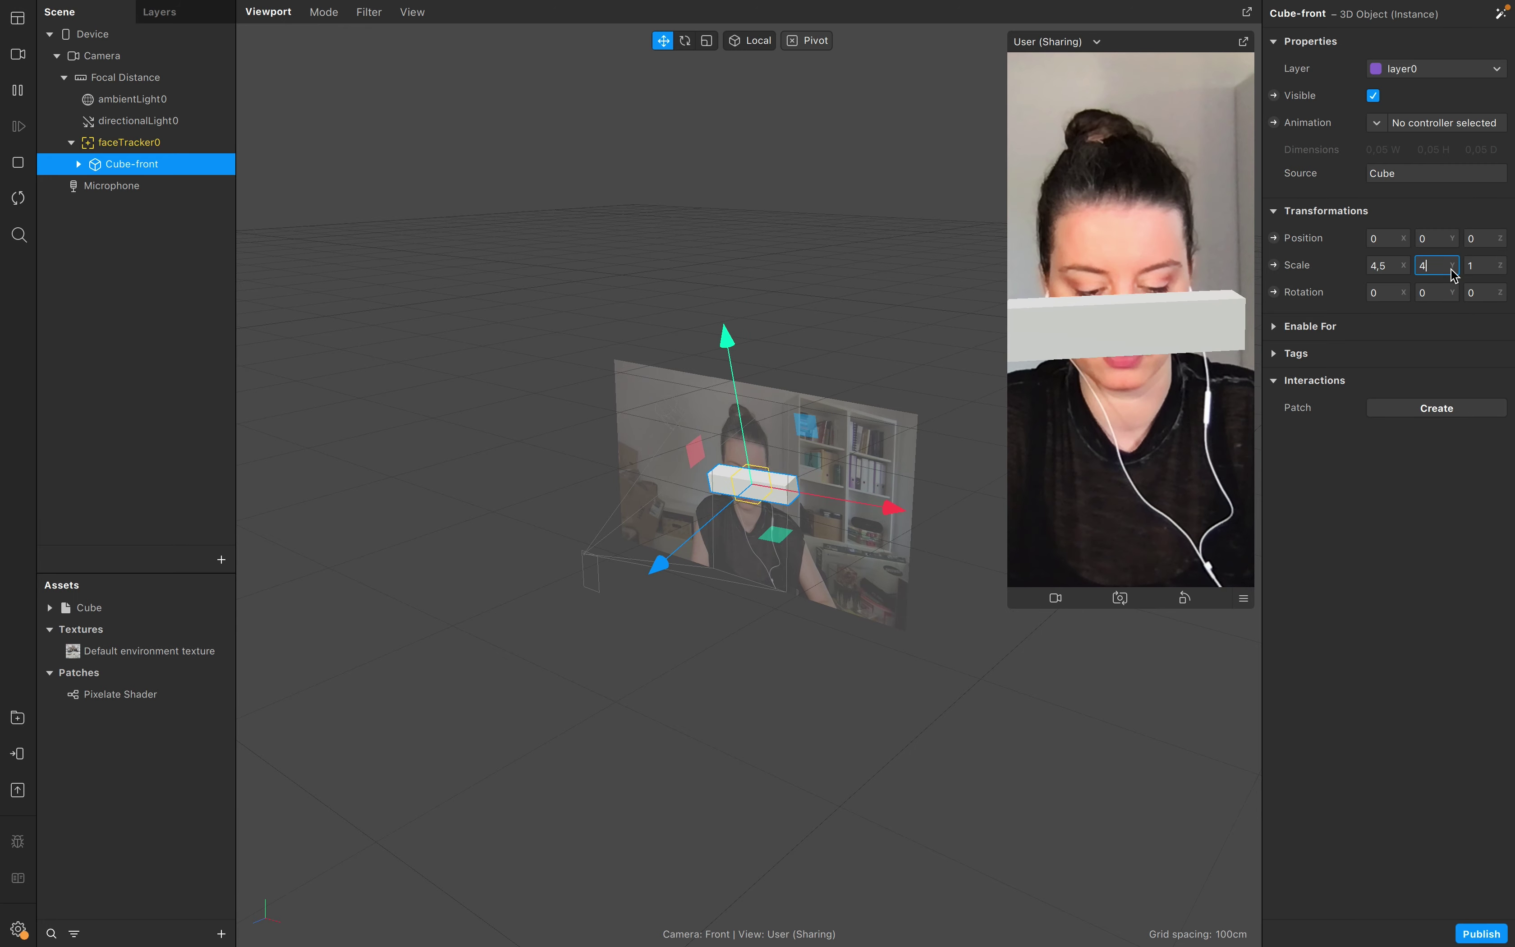
click(1478, 267)
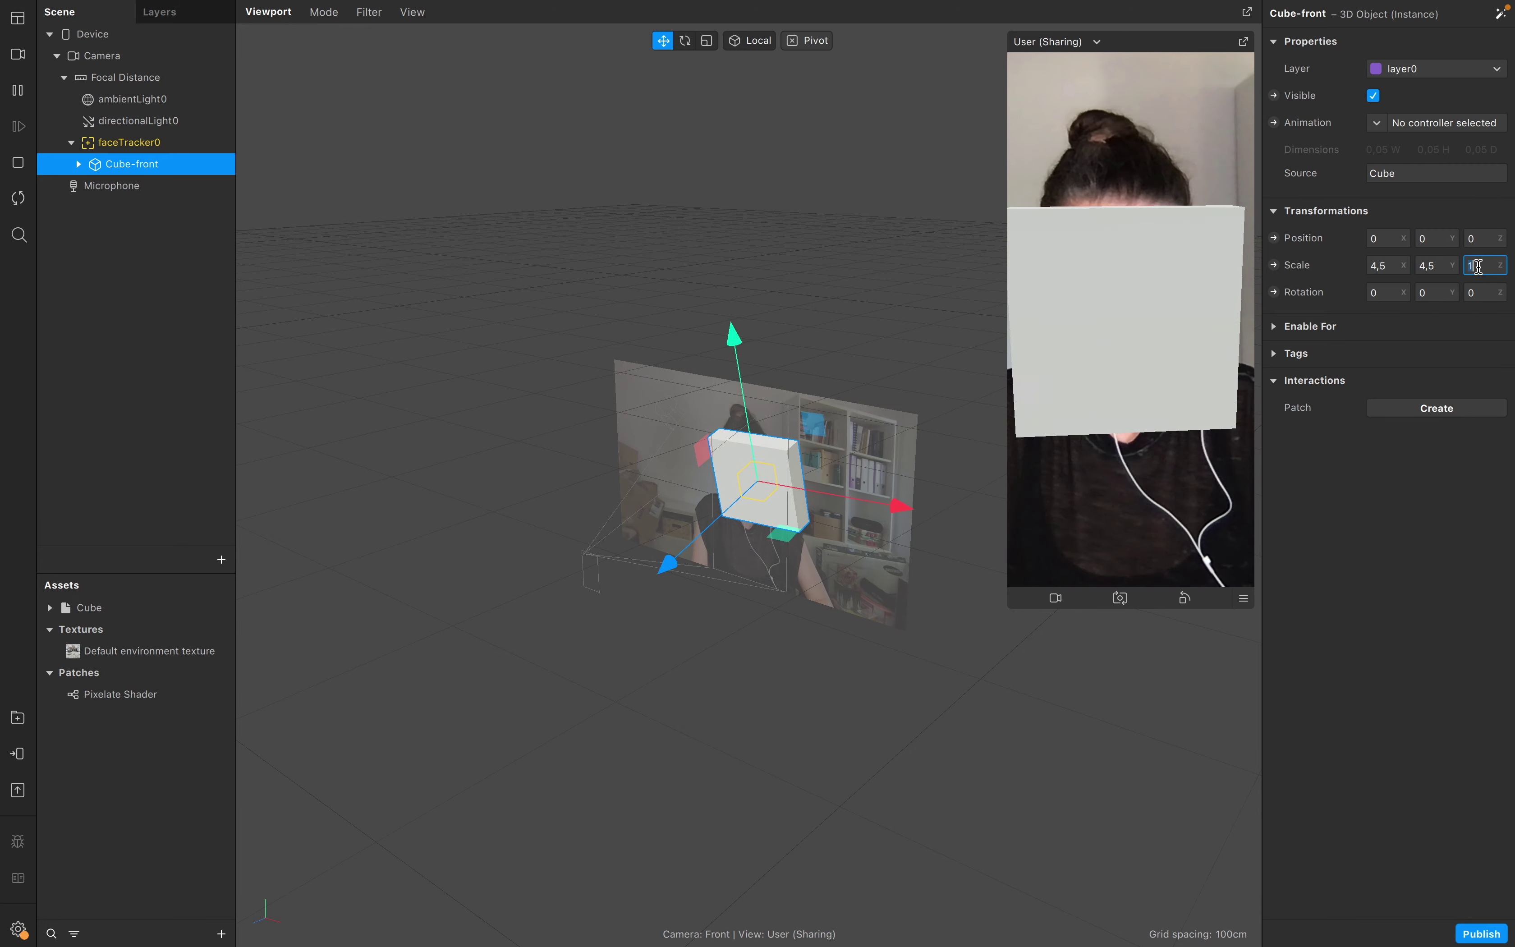
text(4.5)
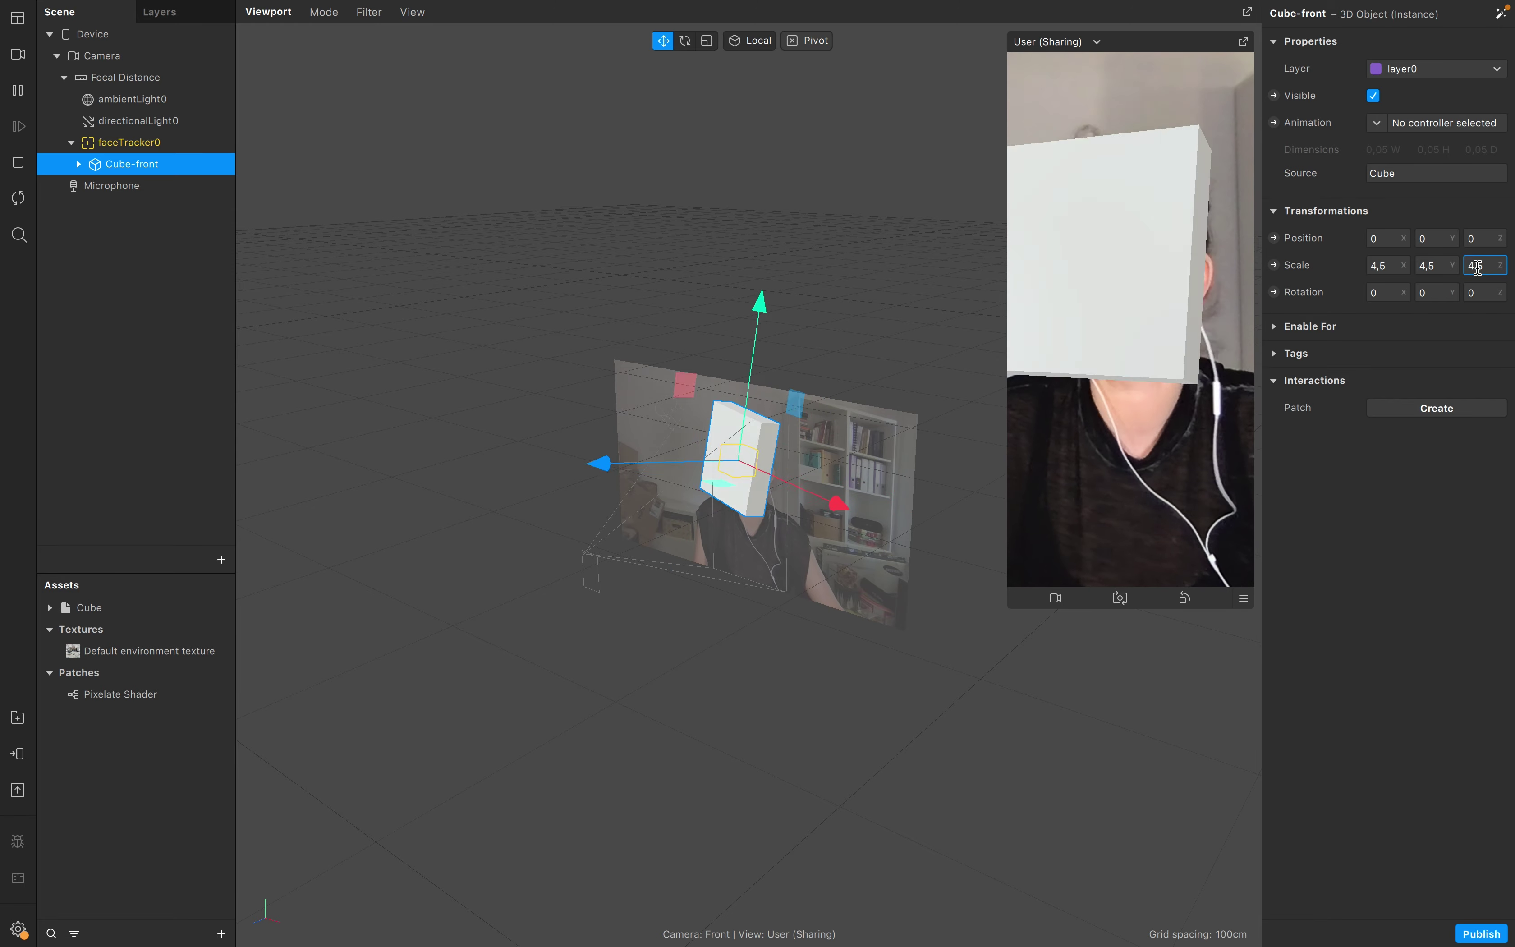
key(Tab)
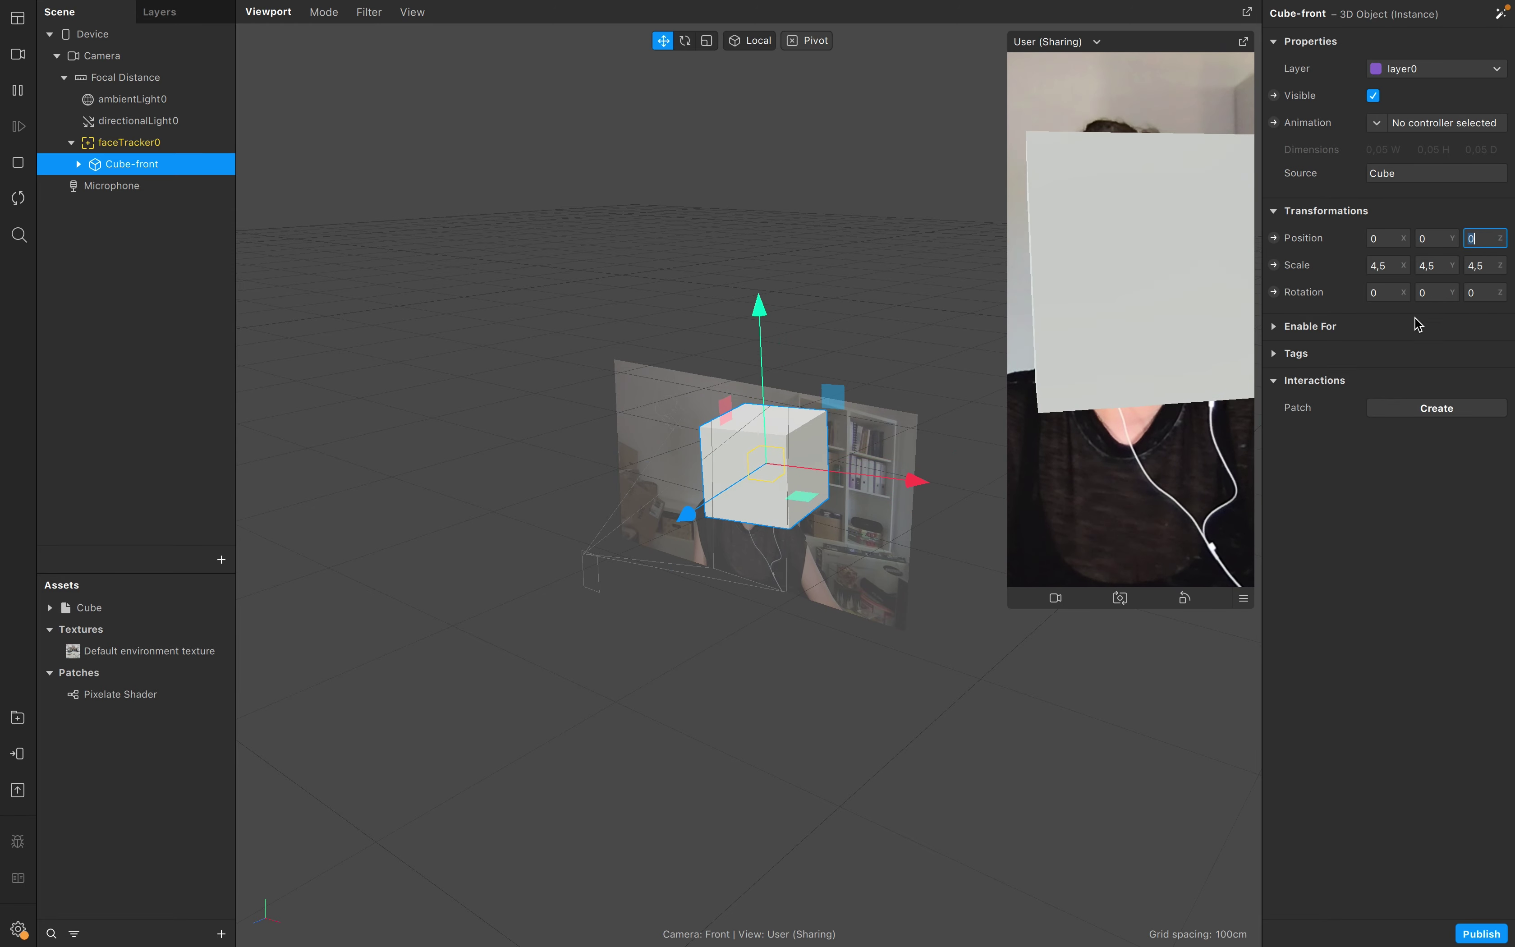
click(763, 512)
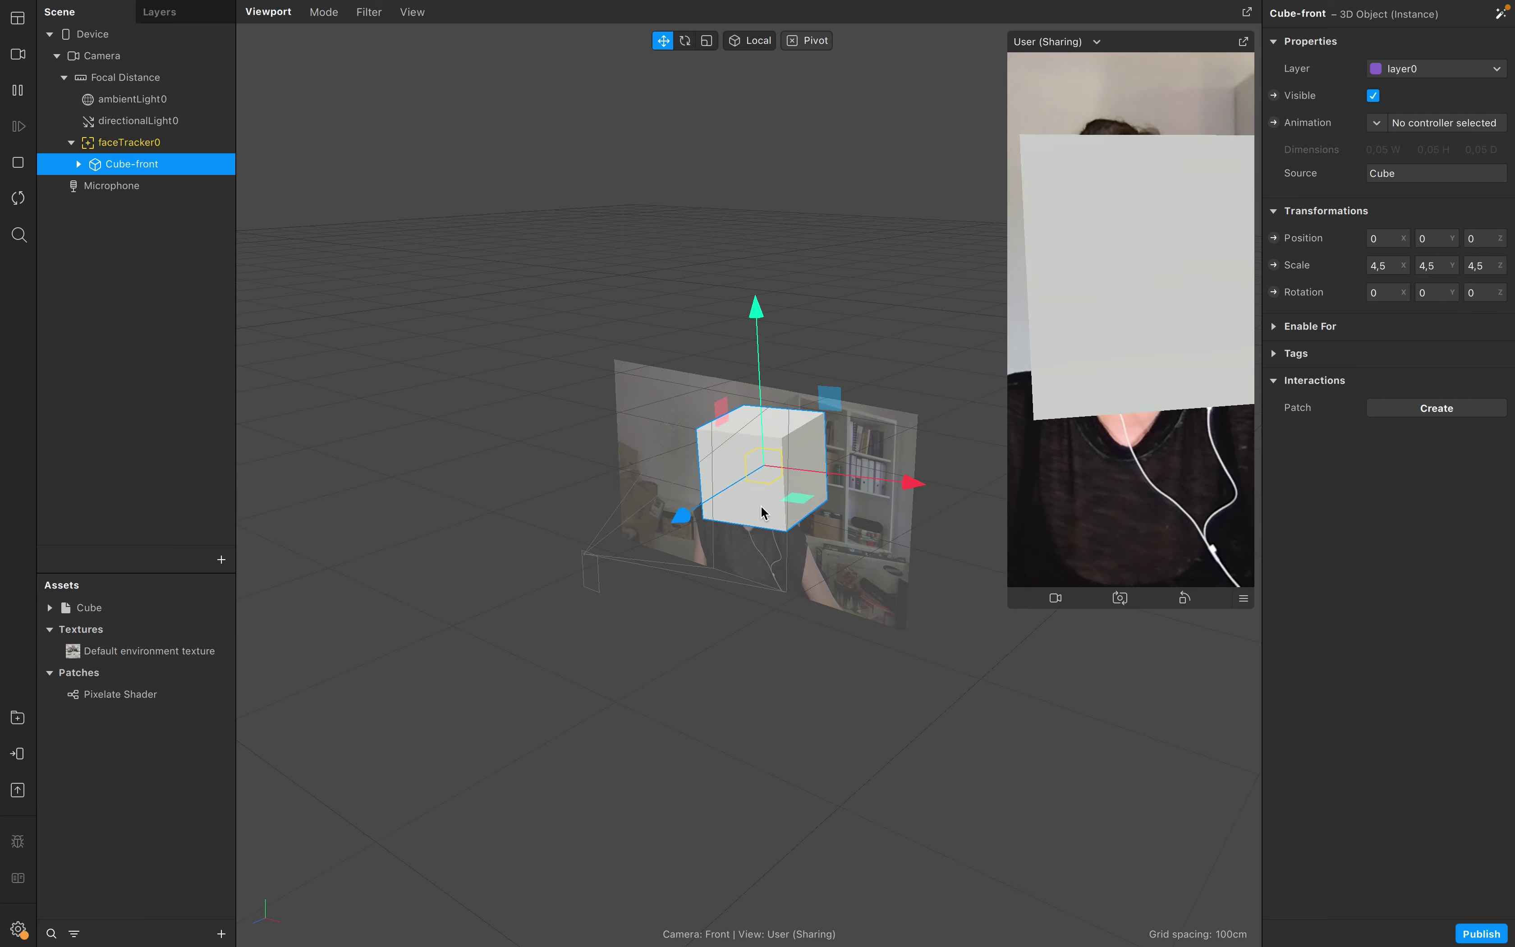
Step: Set Cube-front's Position Z to -0.1
click(1487, 239)
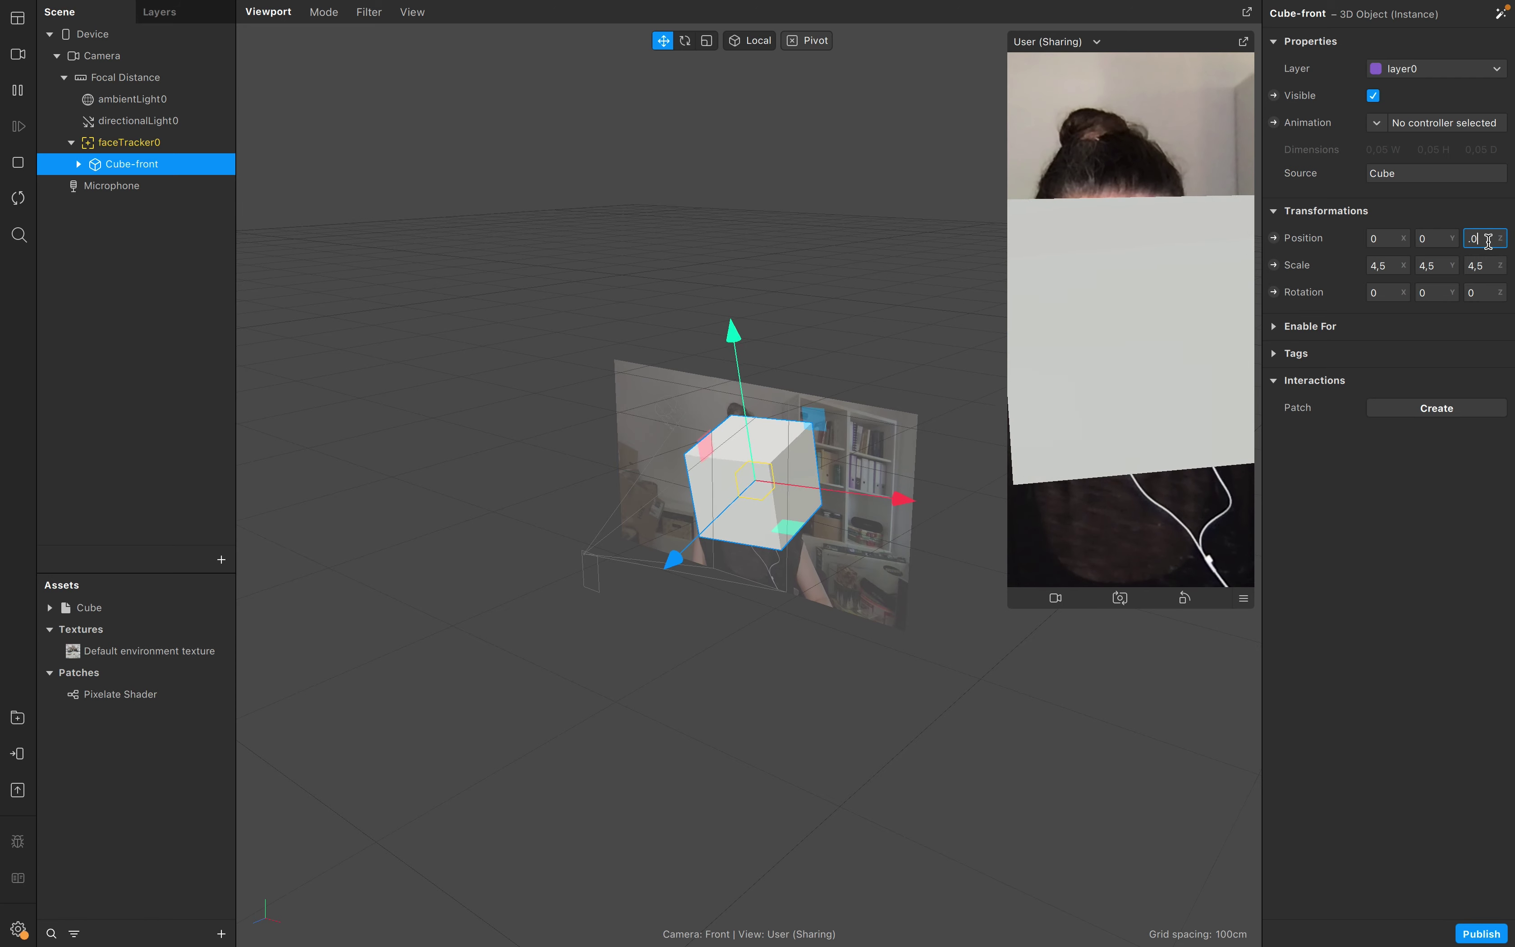
text(-)
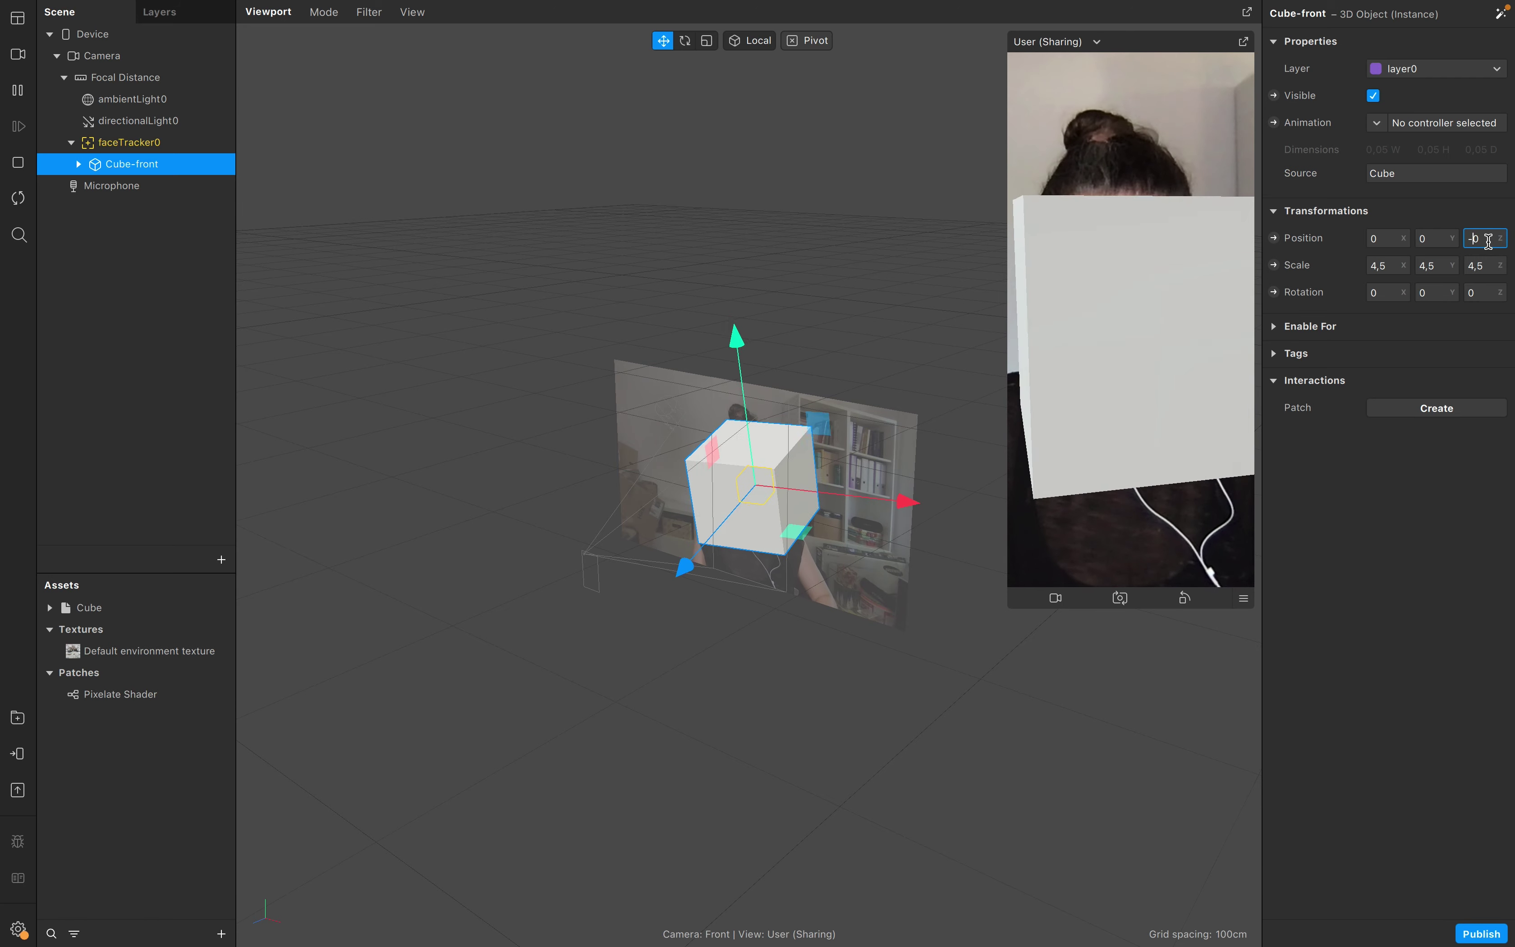
text(.)
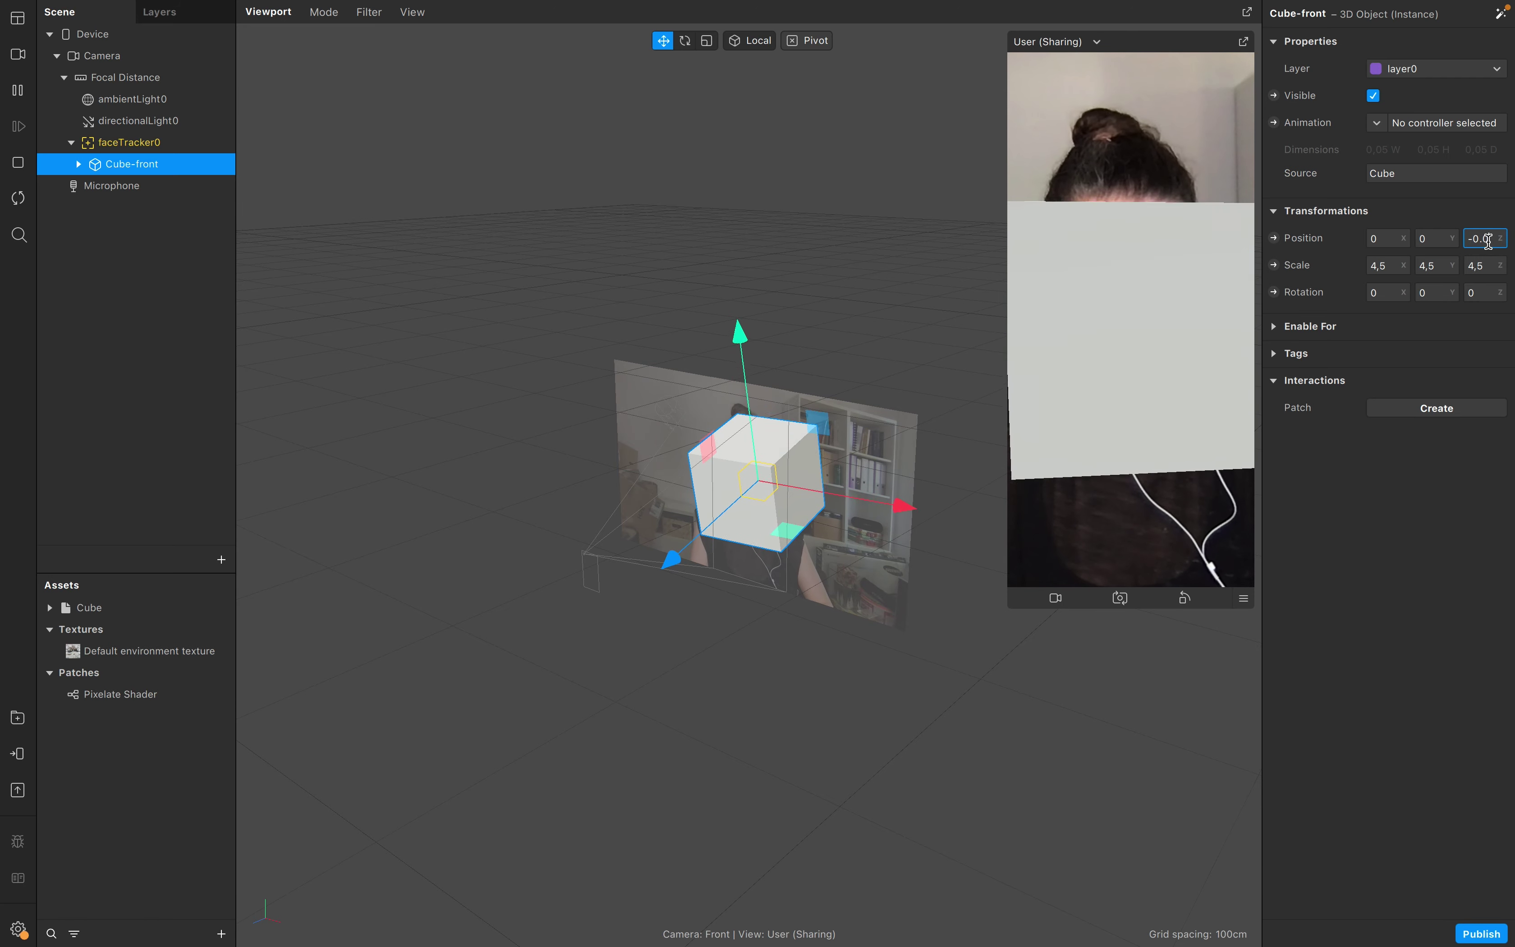
text(05)
key(Return)
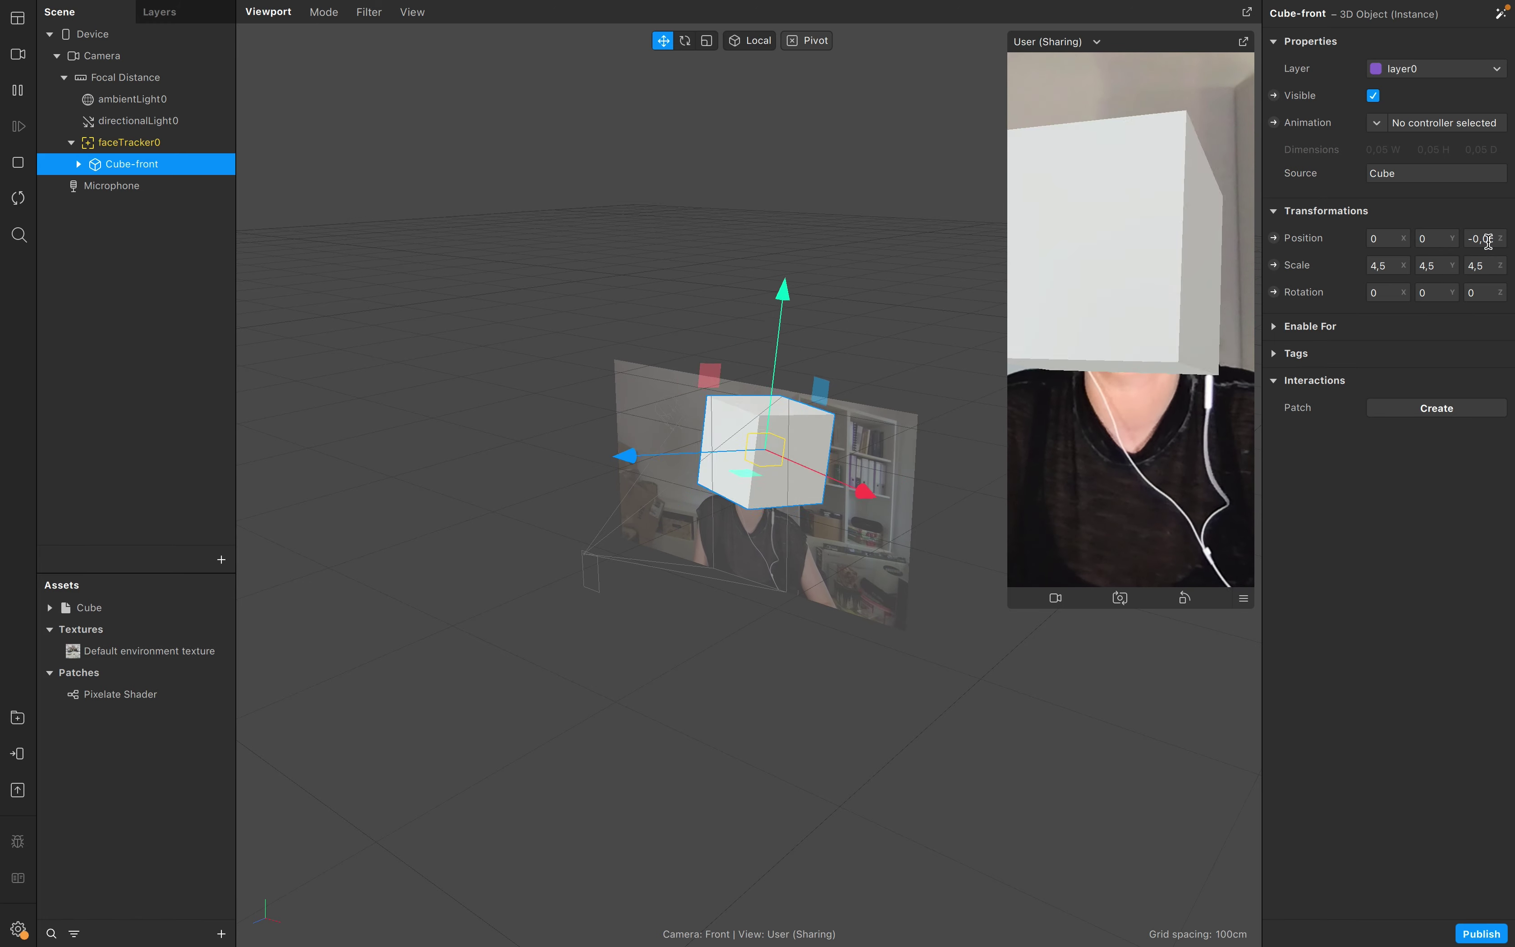
click(1489, 243)
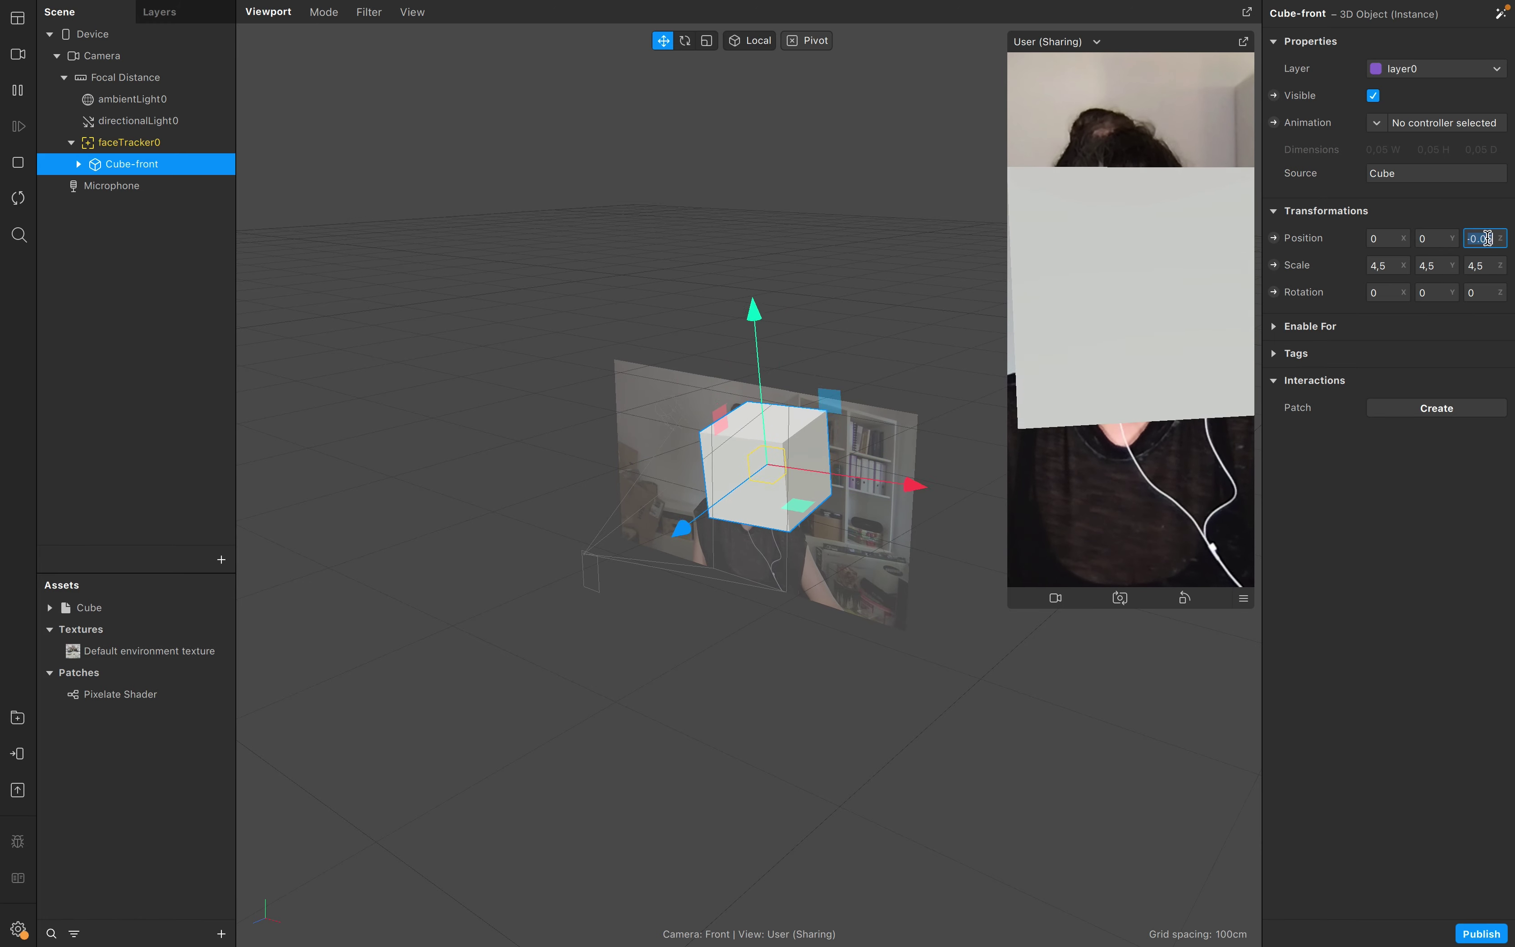
text(-0.1)
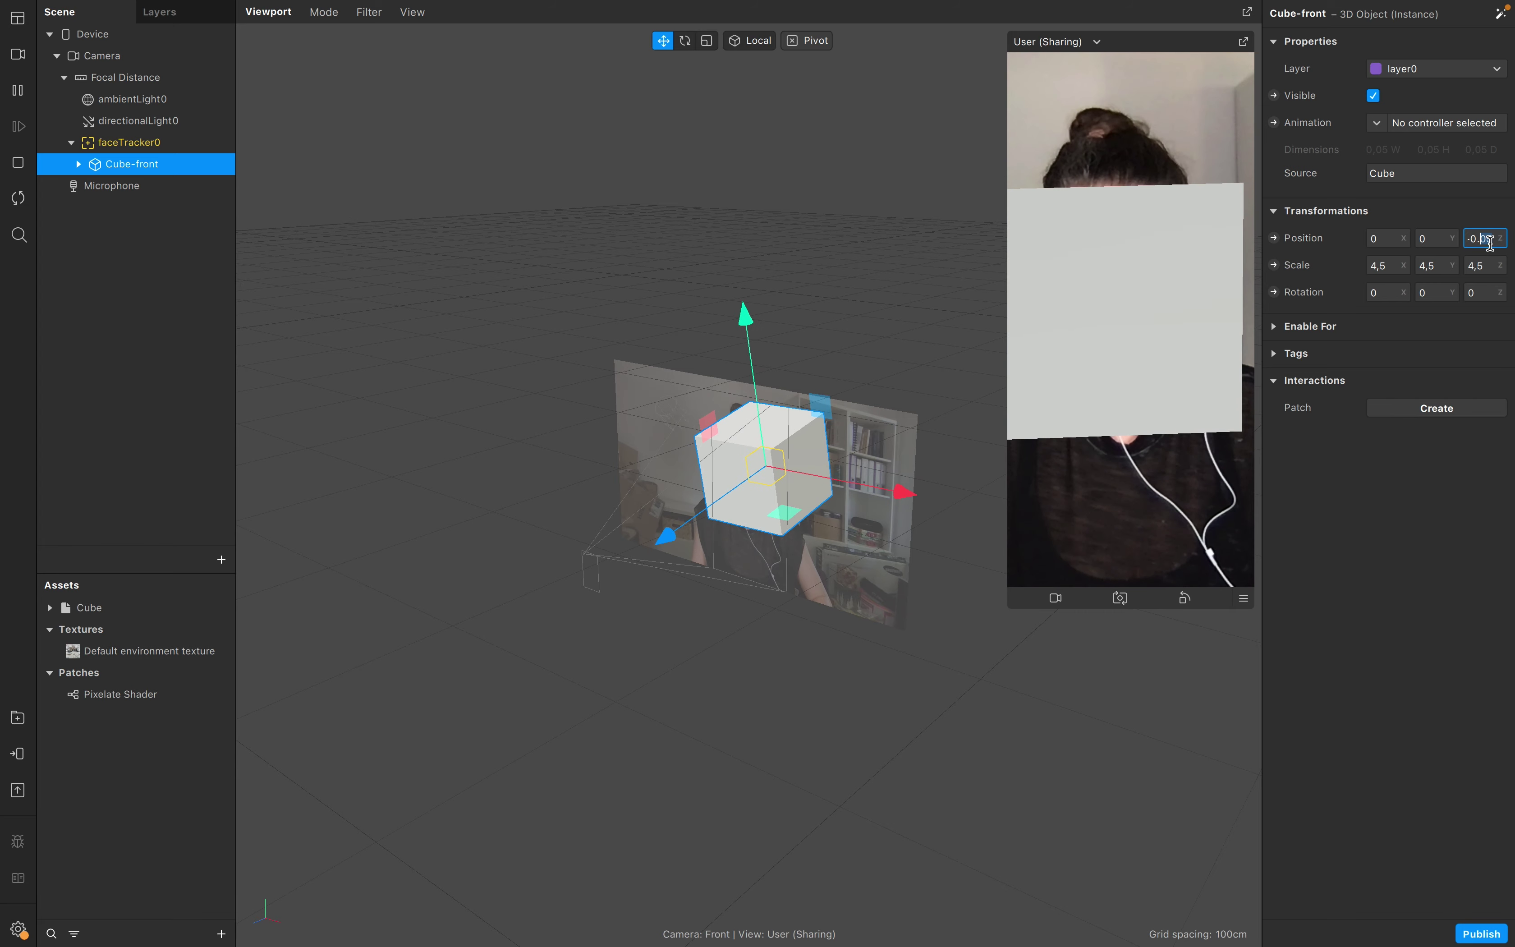
key(Return)
Step: Add texture extraction to faceTracker0, creating the faceTracker0 Texture
click(157, 433)
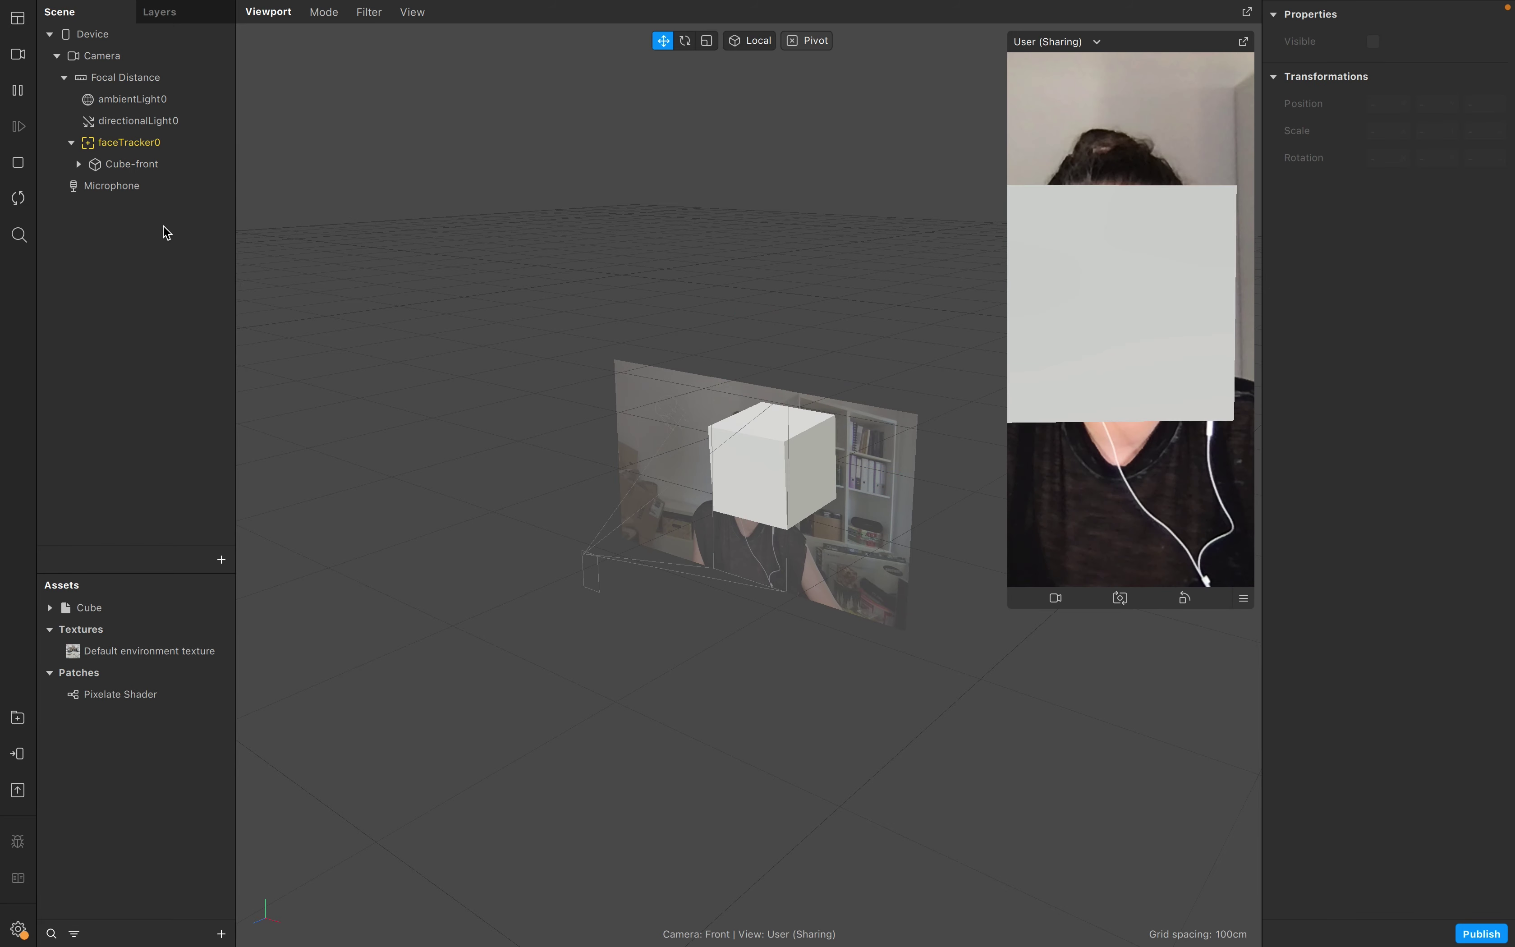
click(119, 143)
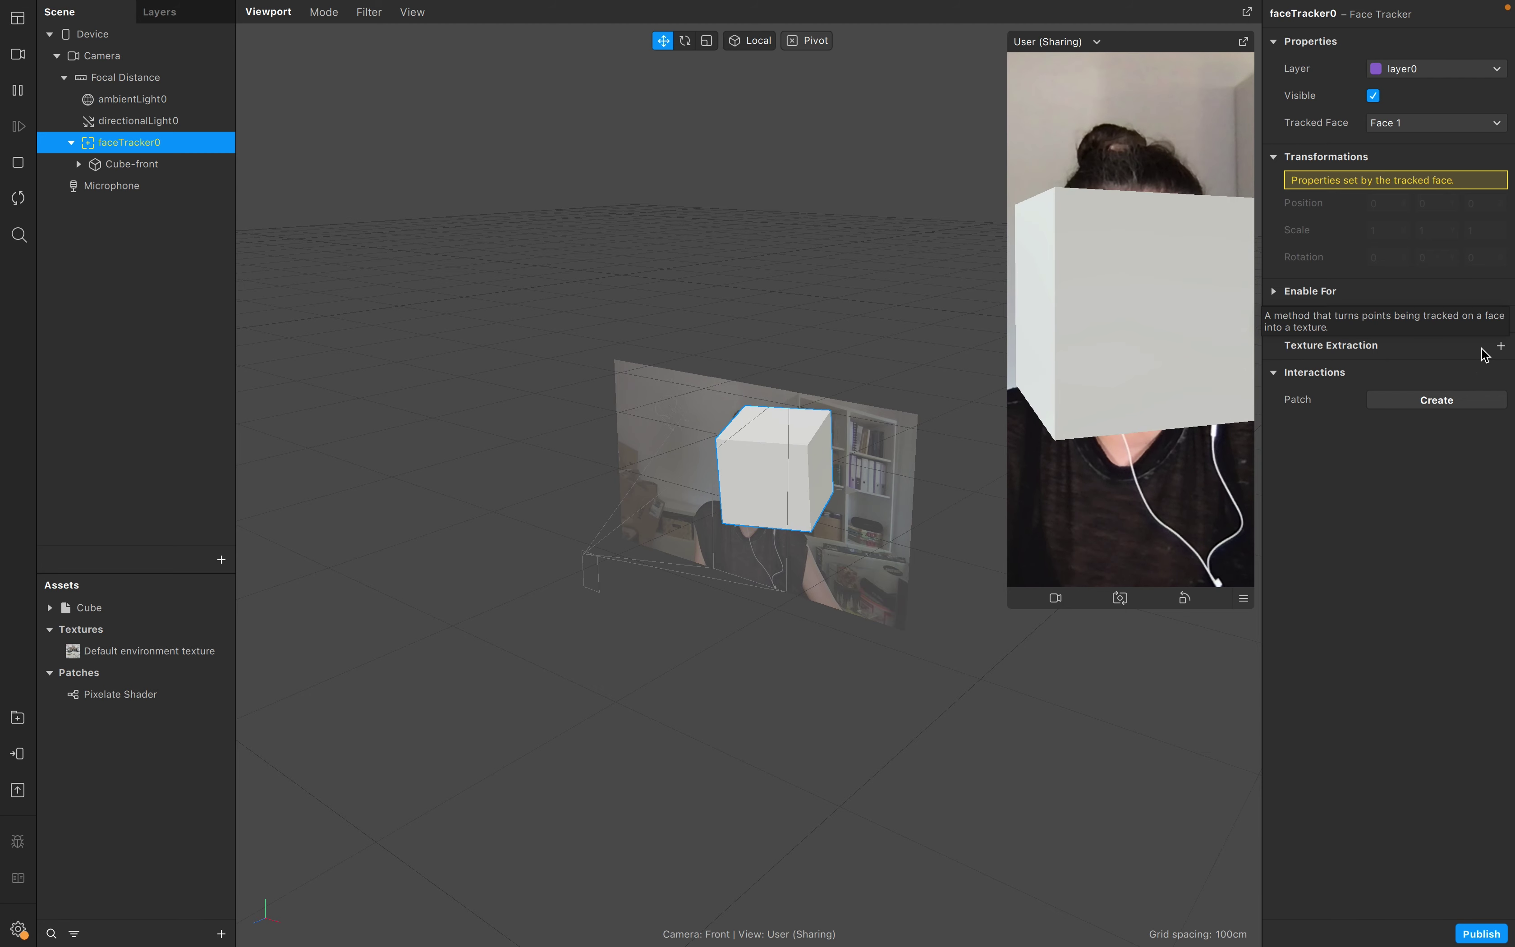
click(1501, 346)
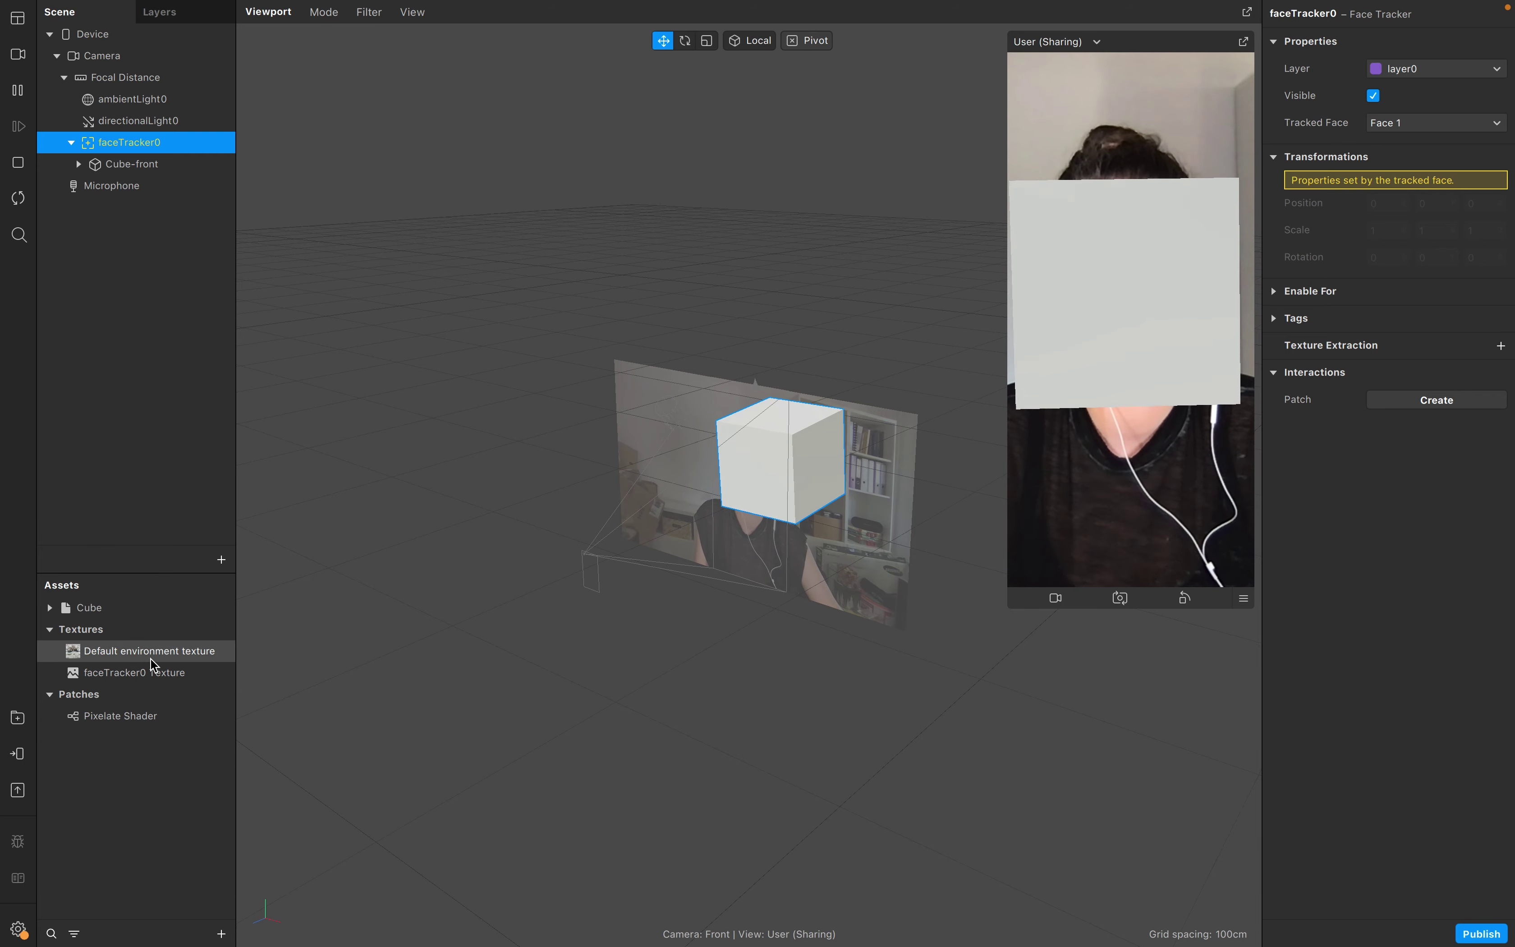
Step: Show the Patch Editor from the View menu
mouse_move(233, 5)
click(169, 10)
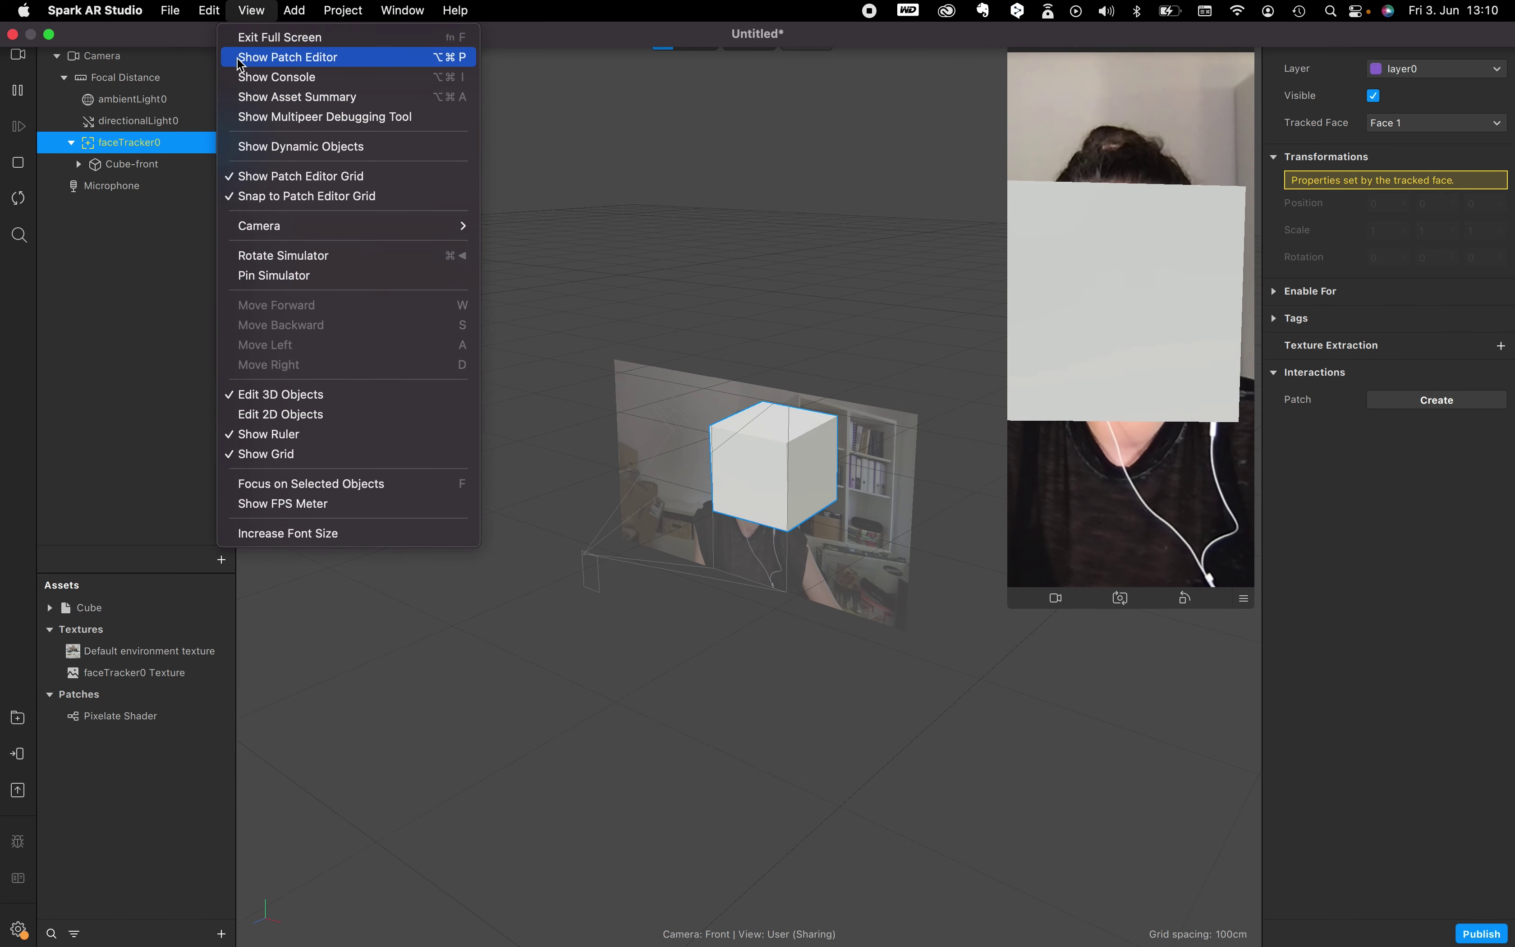
click(317, 59)
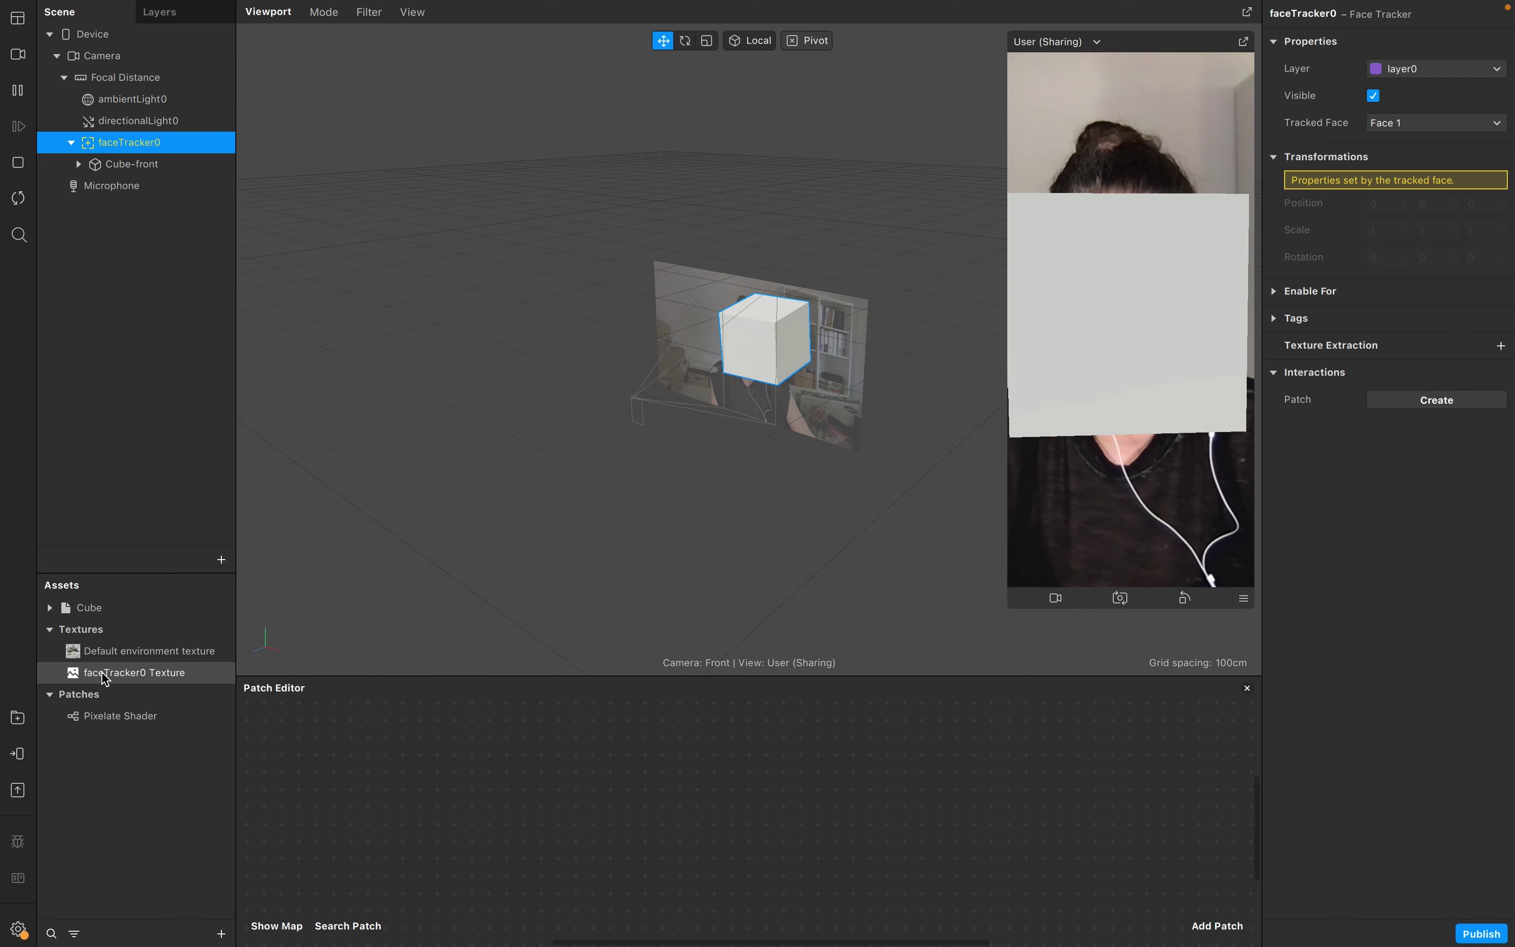
Step: Add faceTracker0 Texture to the graph and give Cube_mat a Flat shader with a diffuse-texture patch
drag(135, 672, 409, 818)
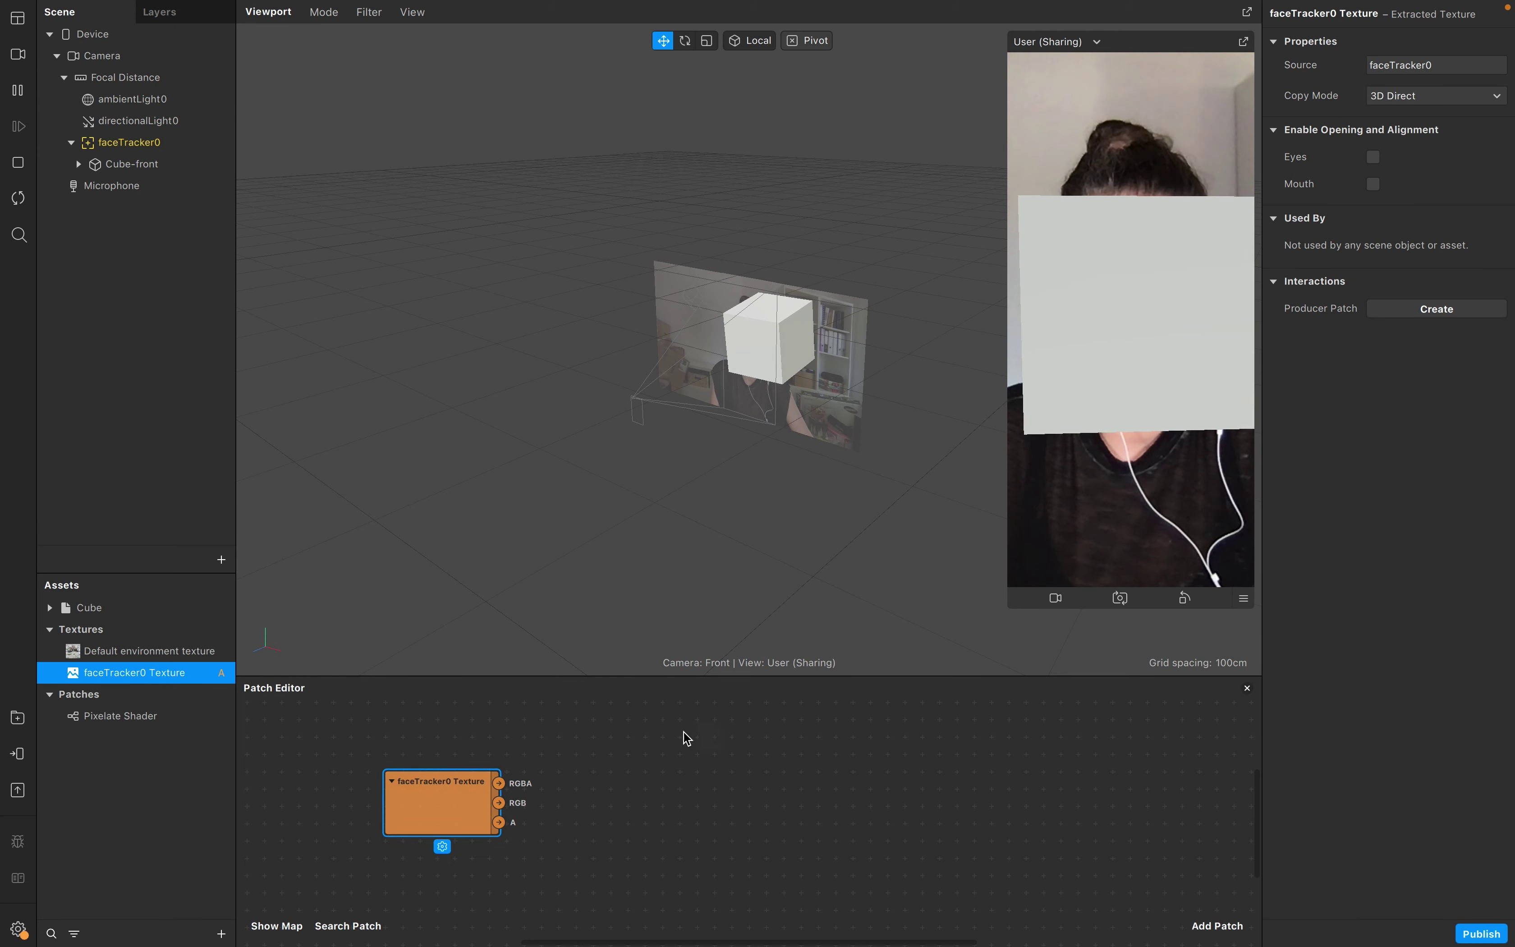
click(50, 608)
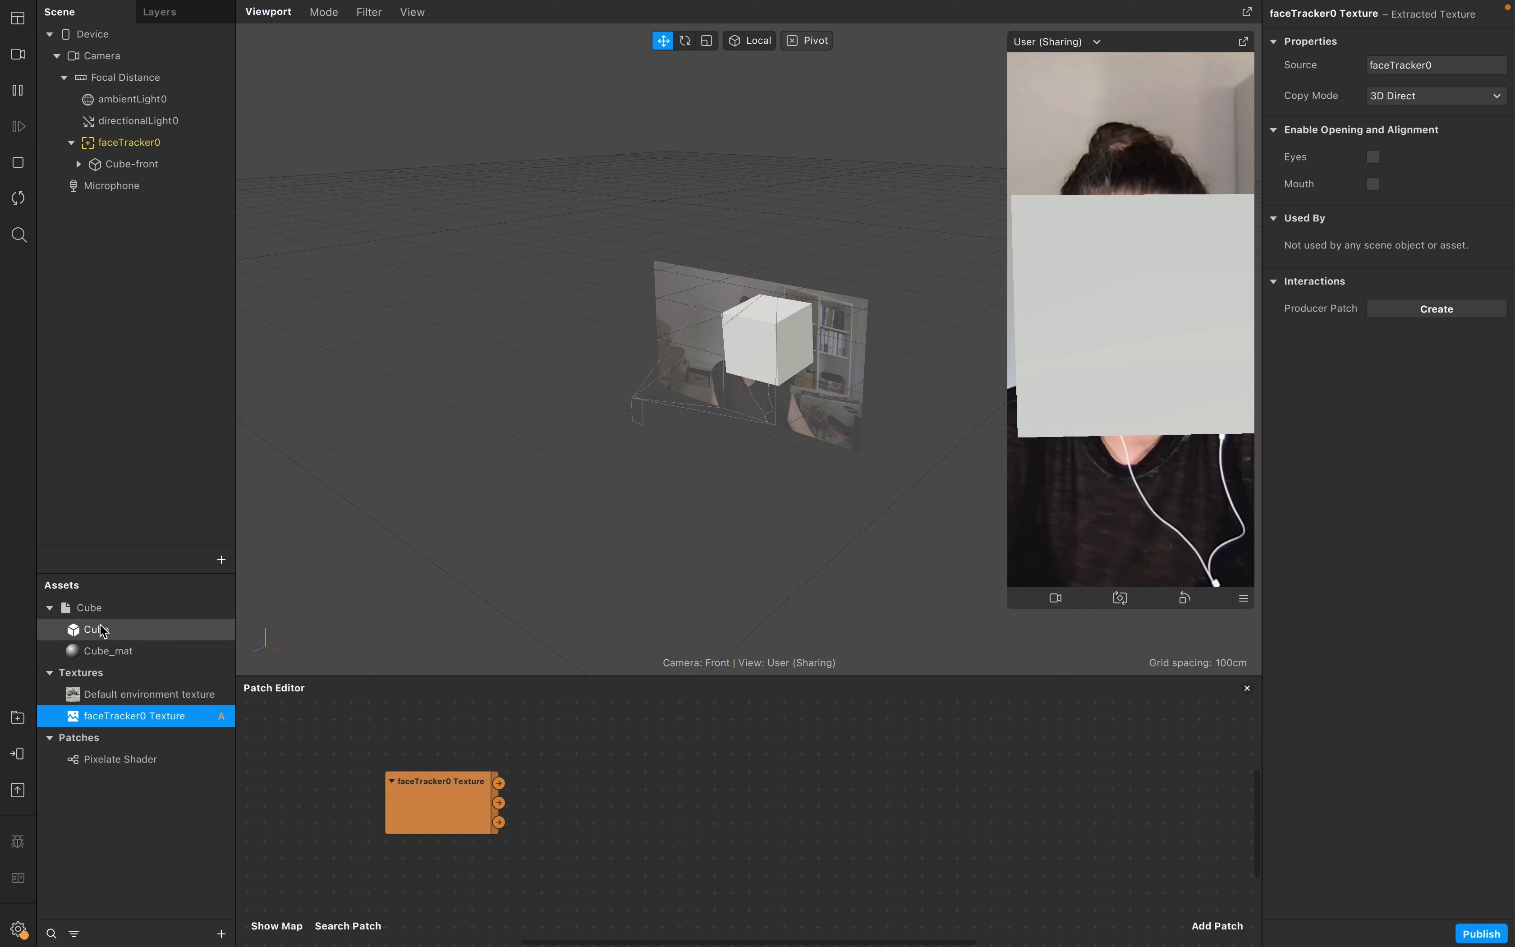
click(105, 649)
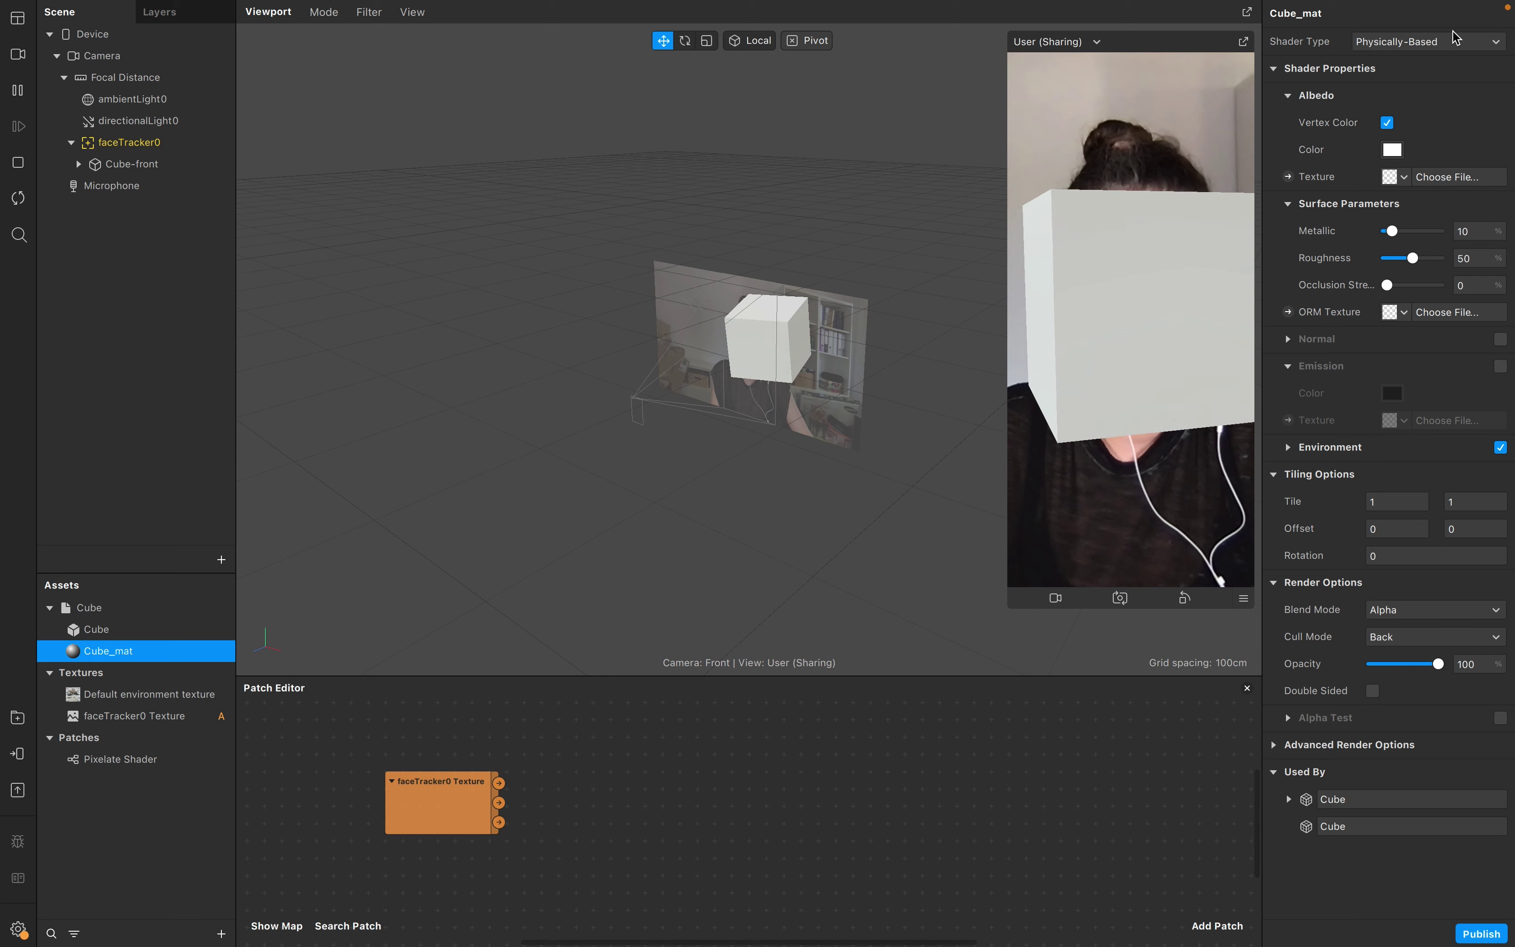
click(1432, 41)
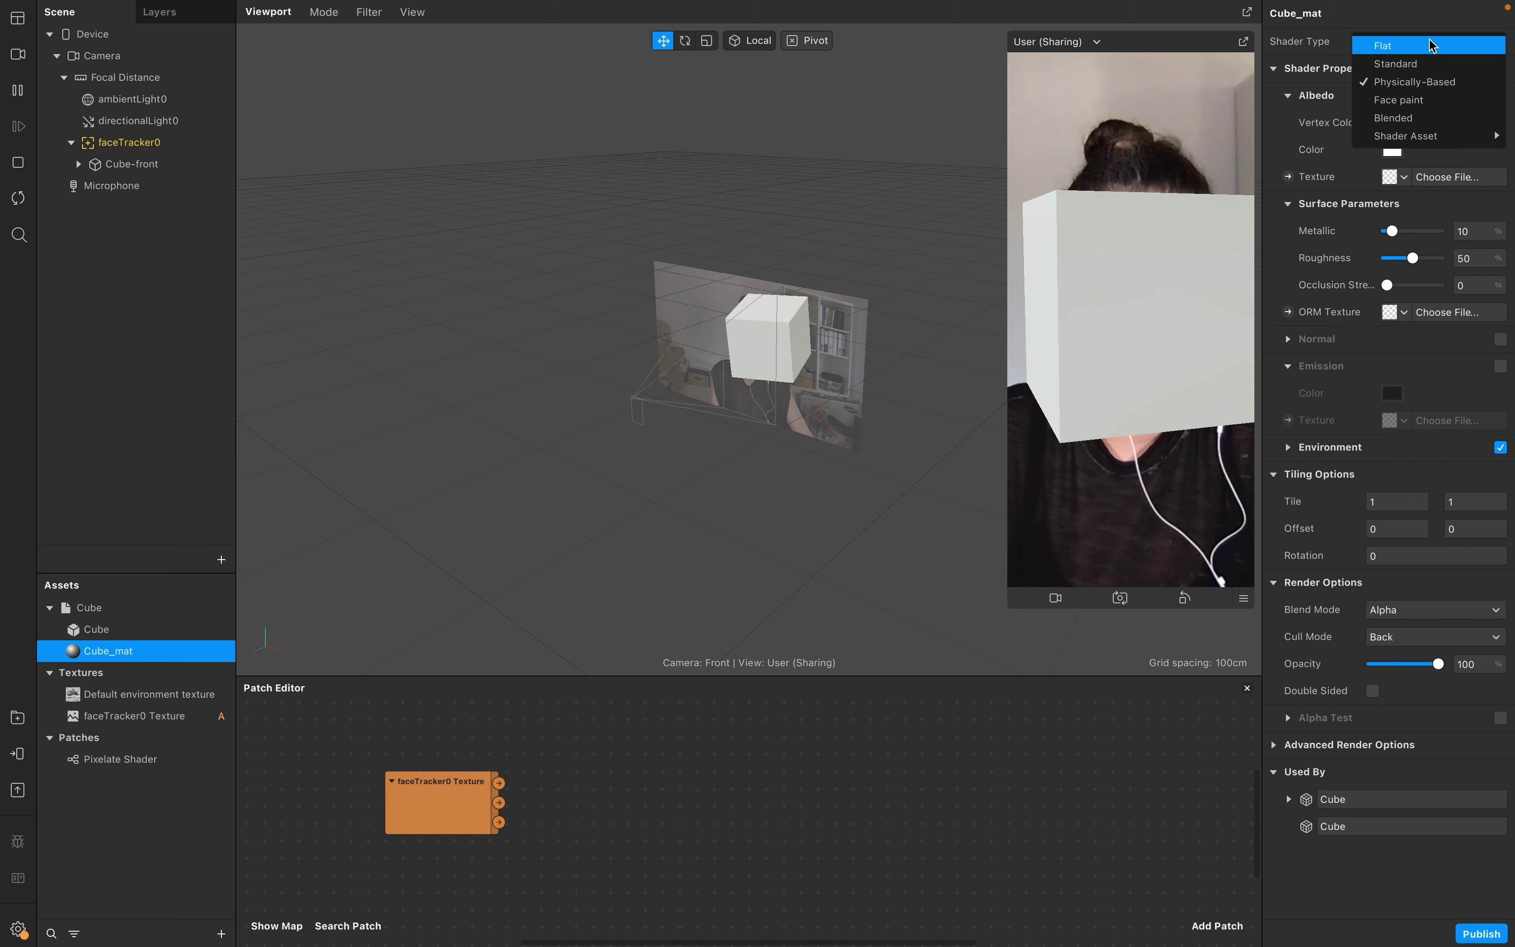
click(1385, 48)
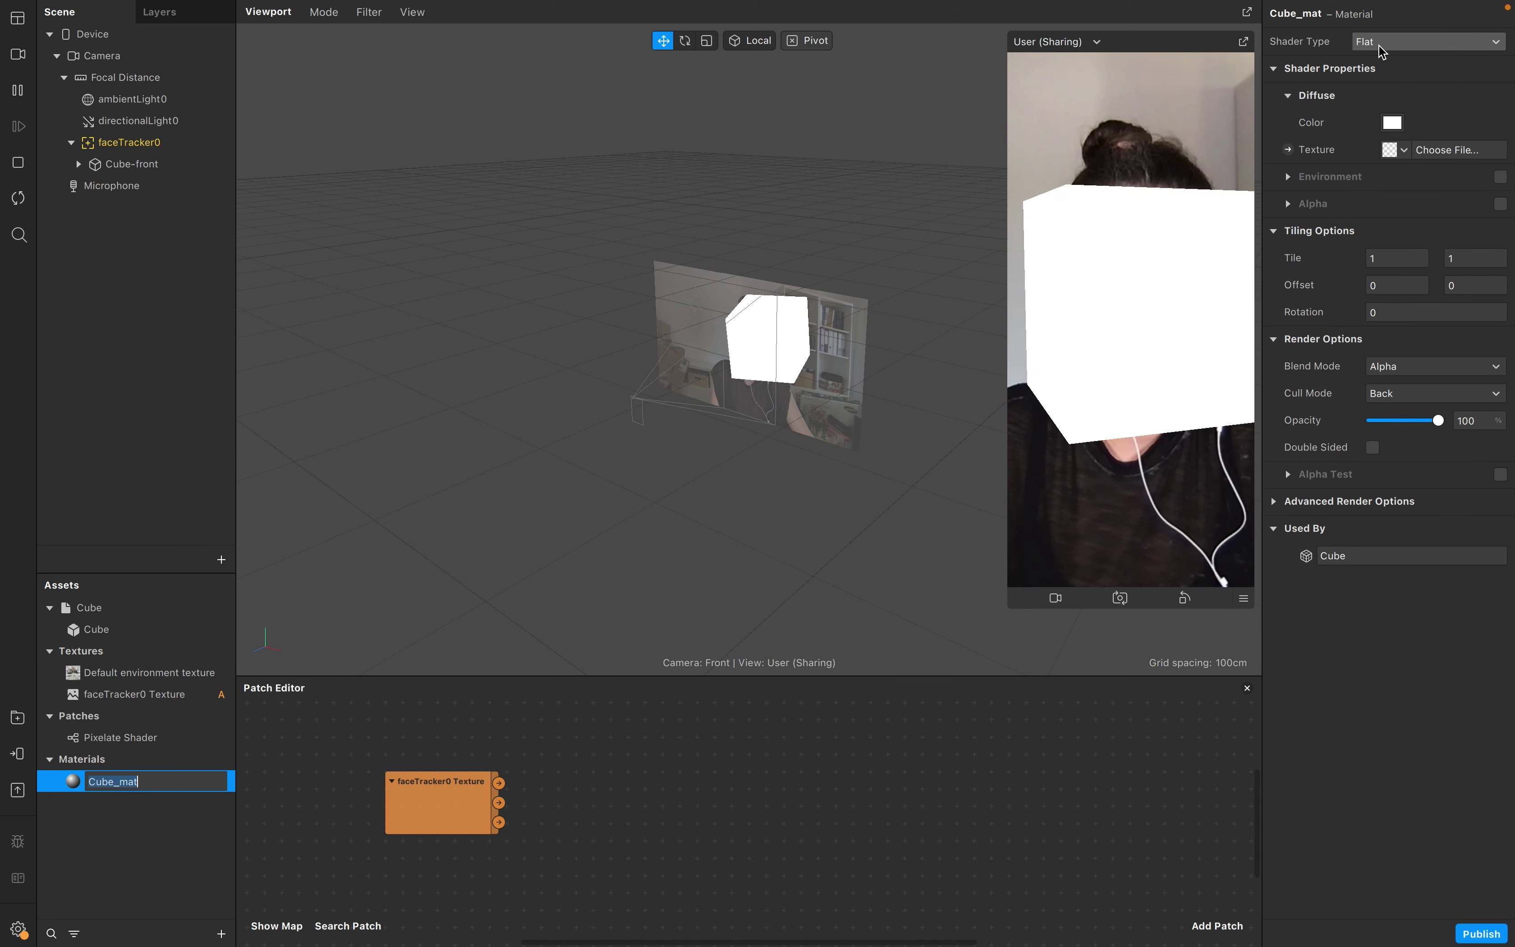
click(1288, 149)
Step: Insert a Texture Transform patch between the face texture and Cube_mat's diffuse texture
drag(784, 860, 920, 839)
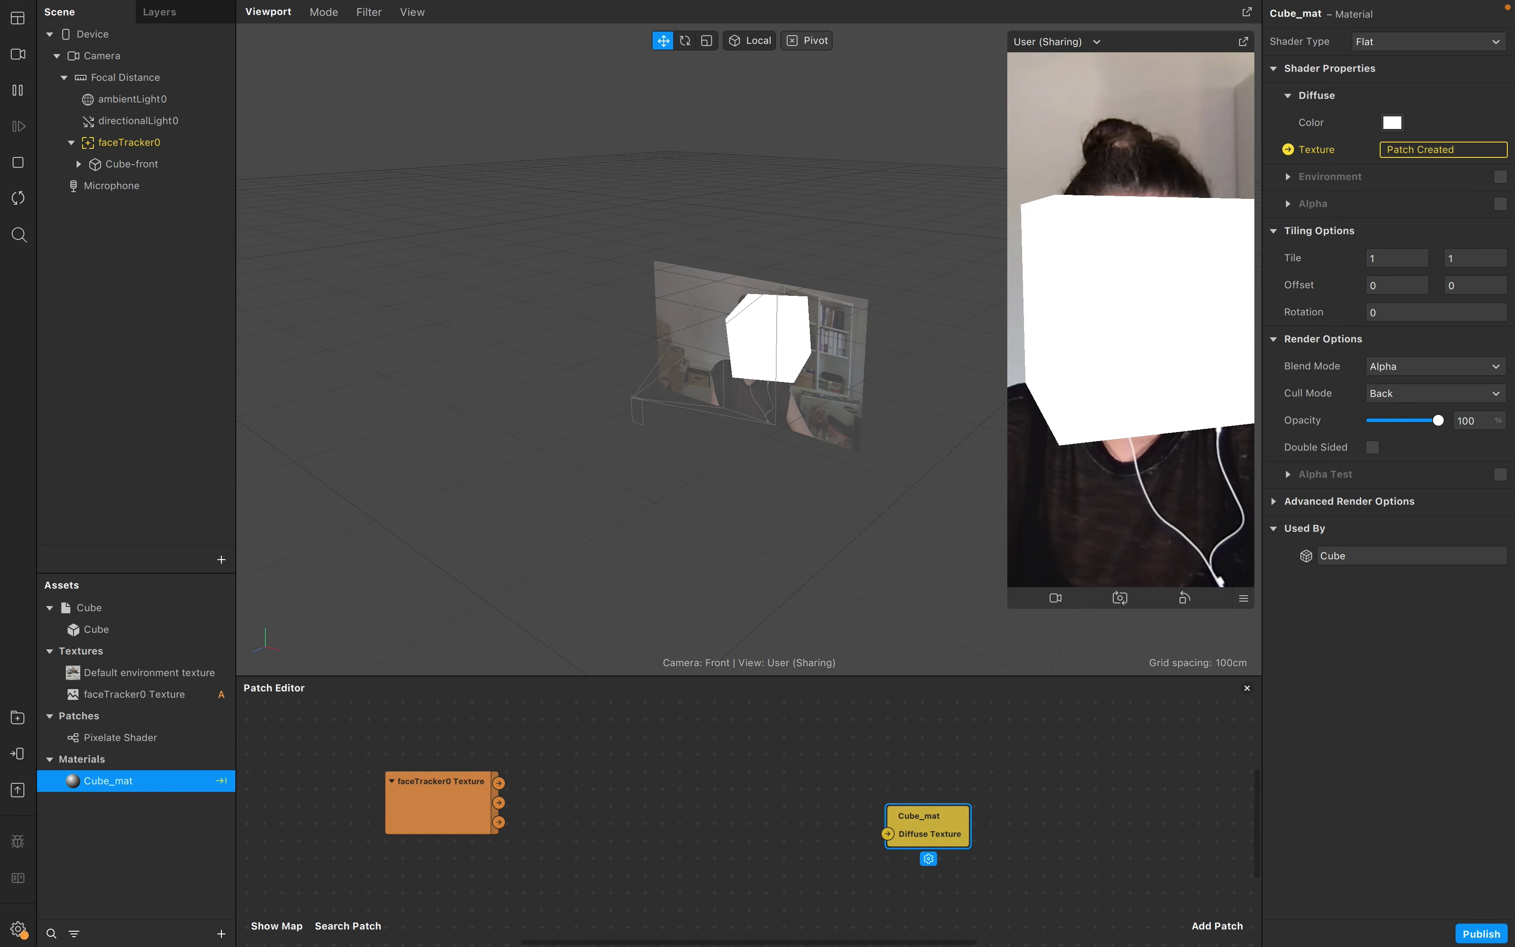
double_click(657, 837)
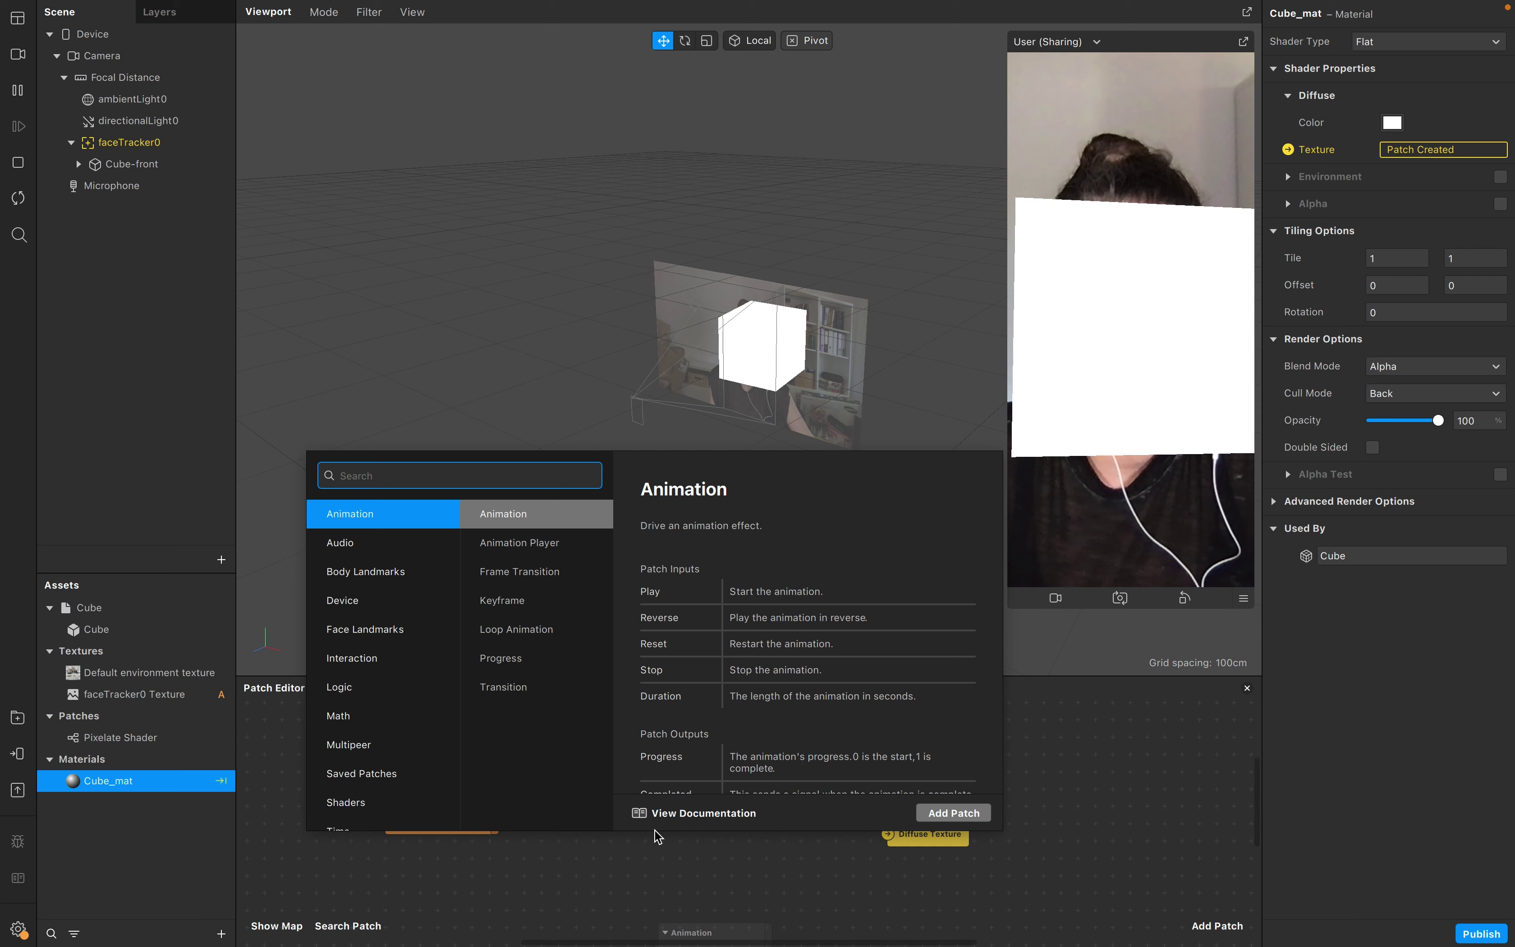
text(text)
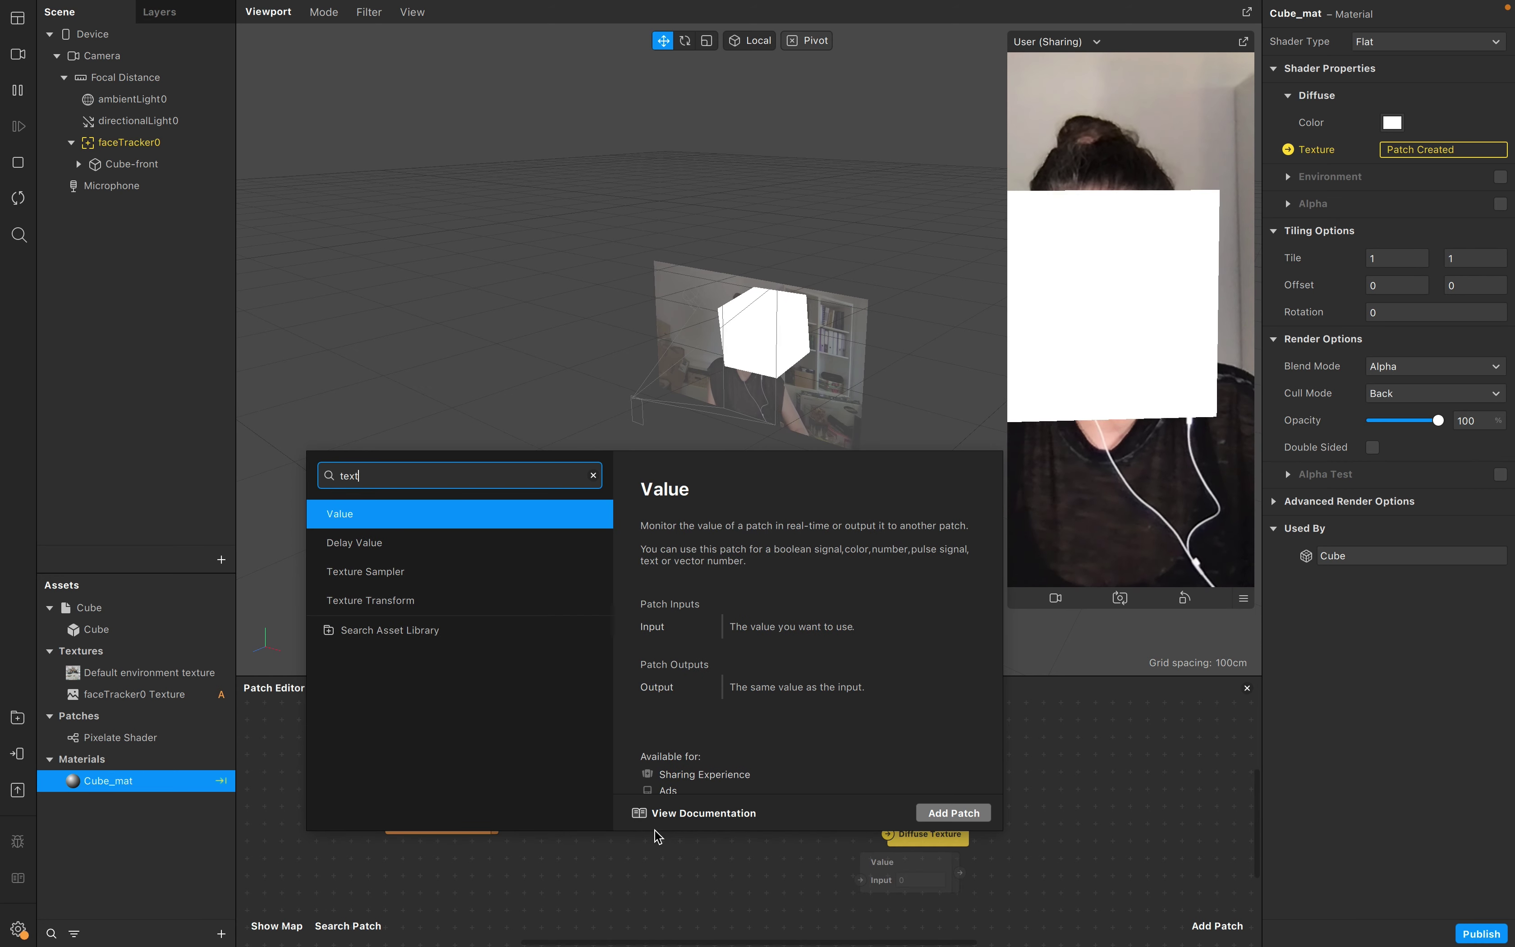
key(Down)
key(Down)
key(Down)
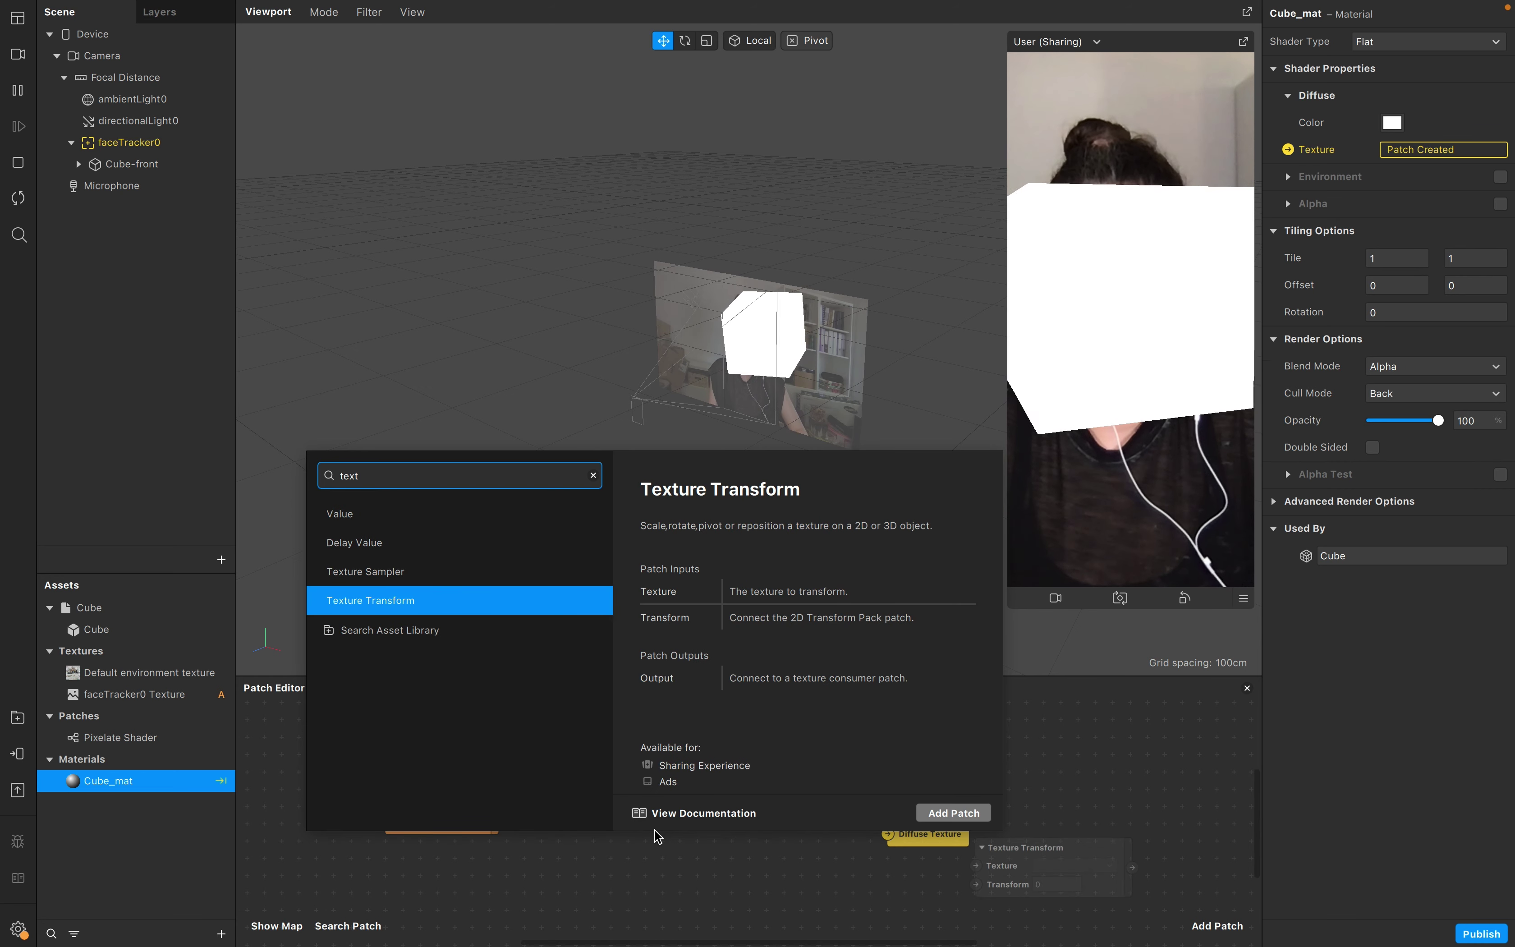
key(Return)
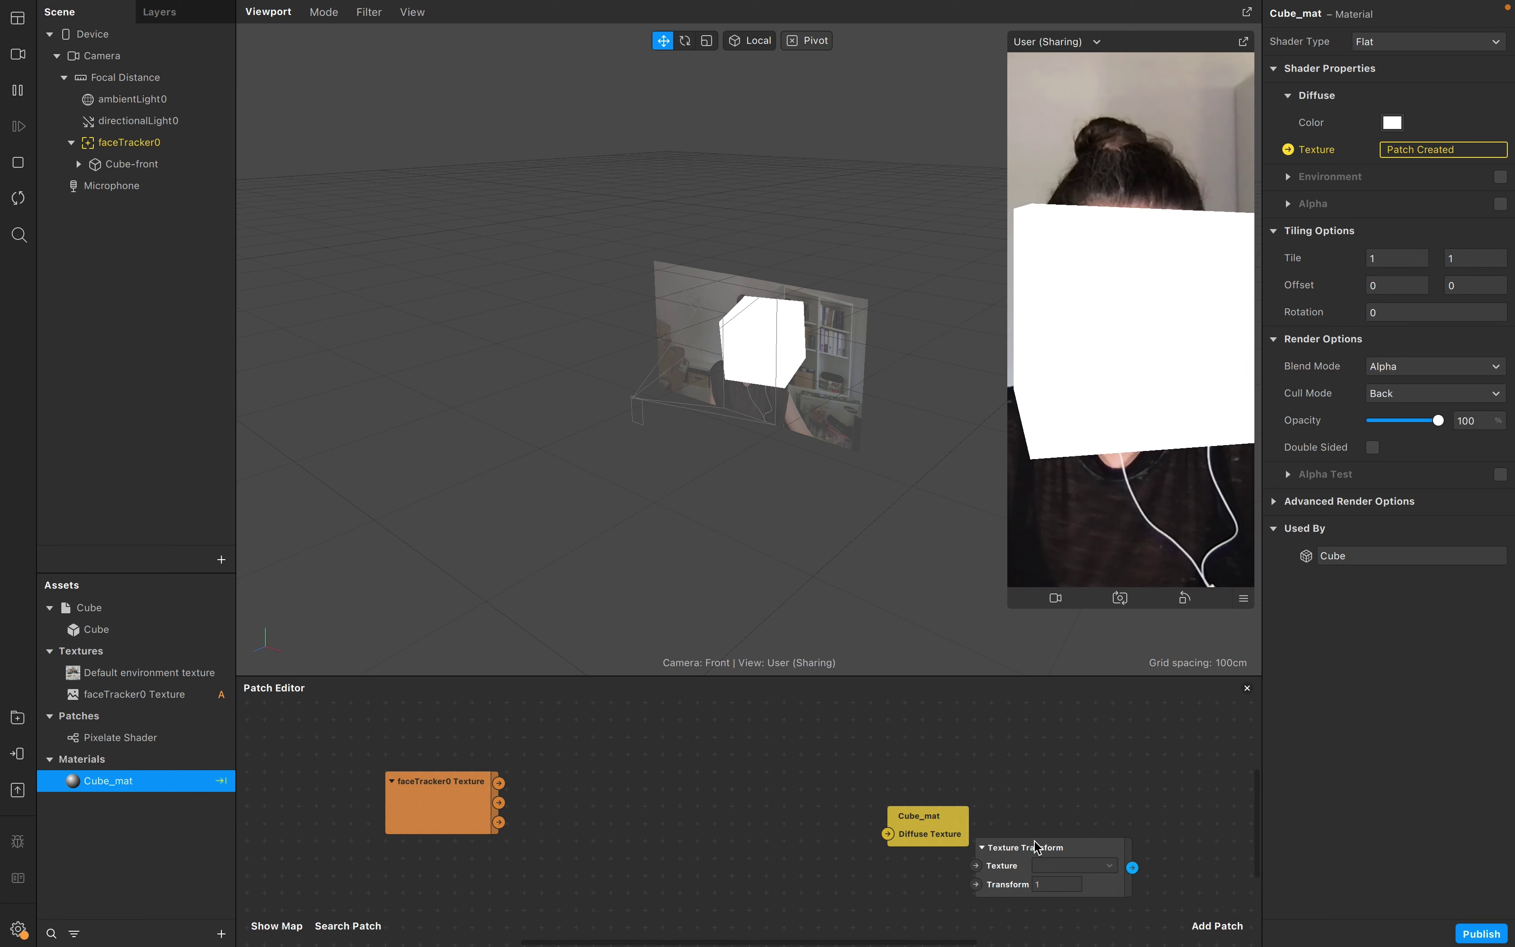
drag(1024, 848, 682, 799)
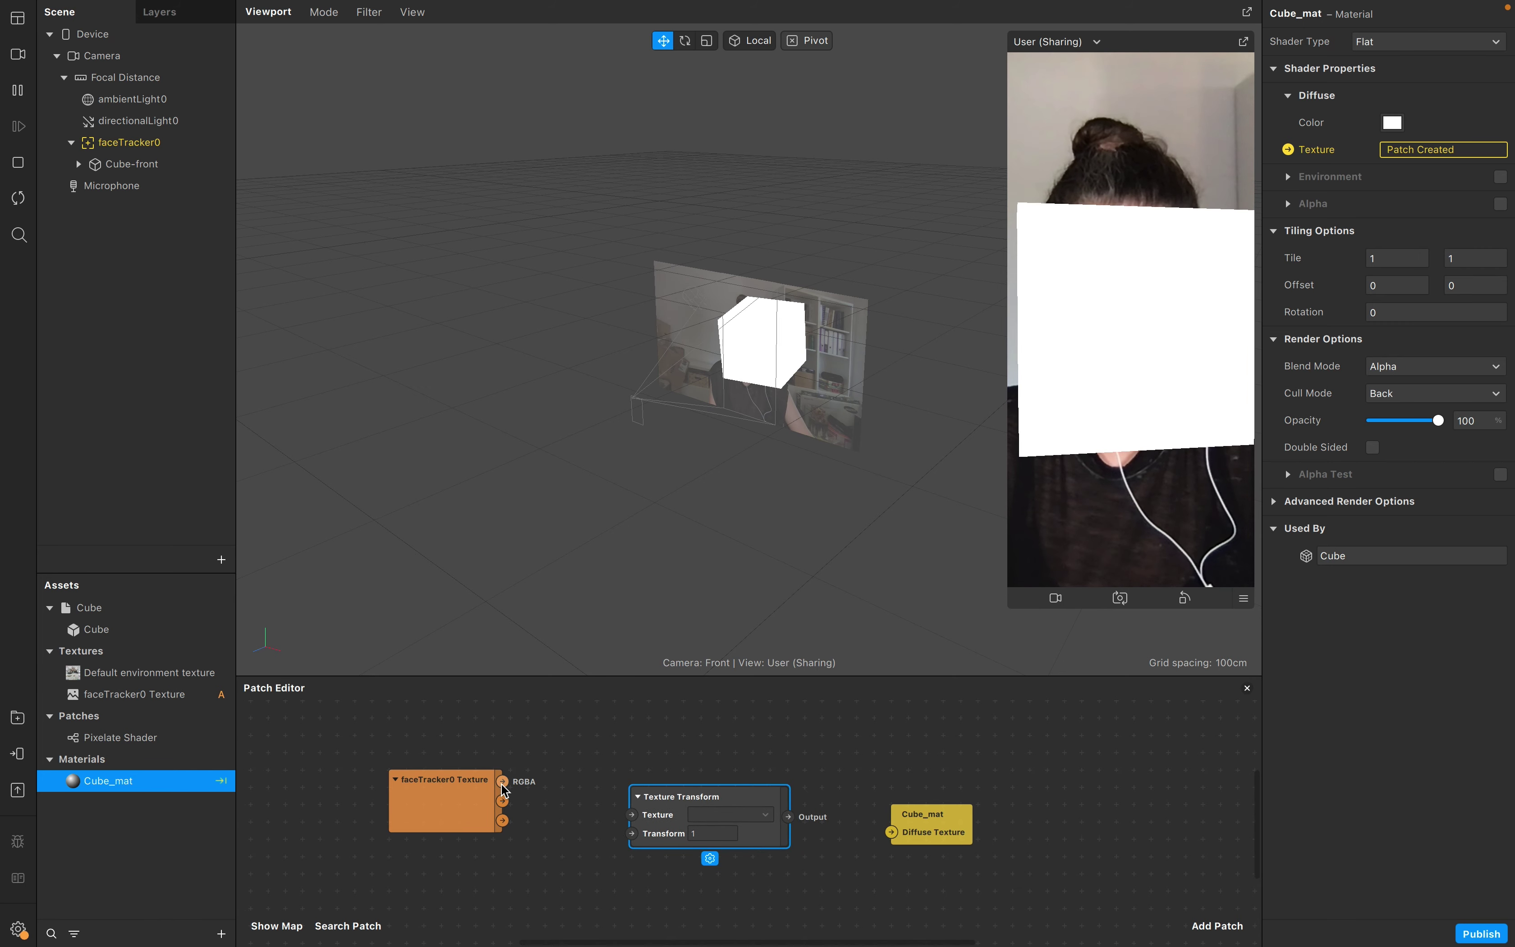
drag(502, 781, 645, 817)
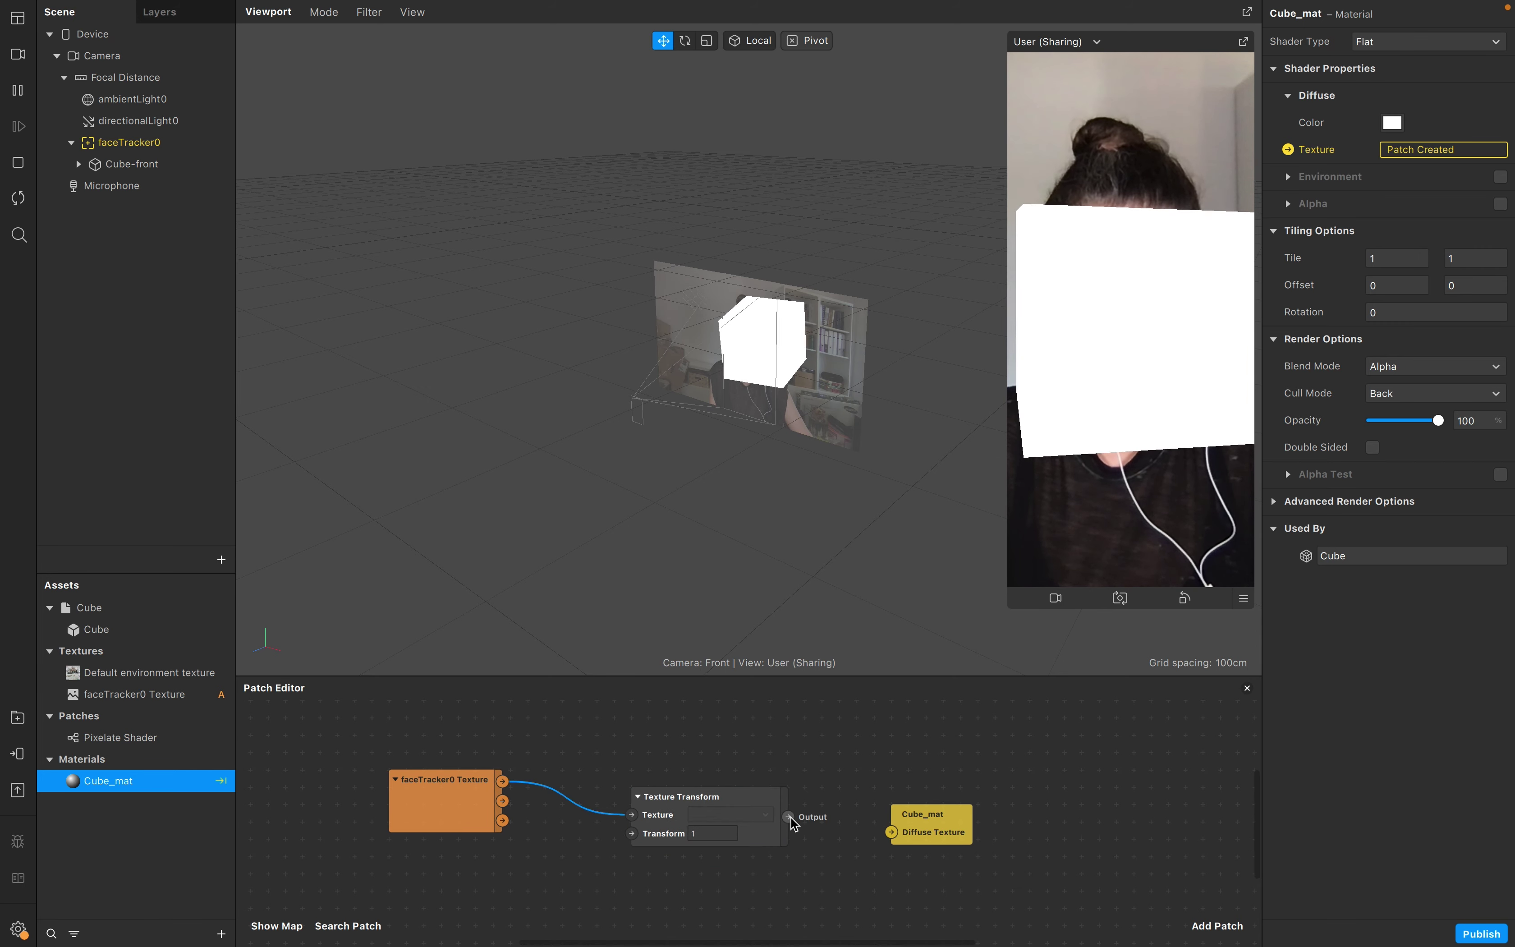
drag(788, 816, 891, 831)
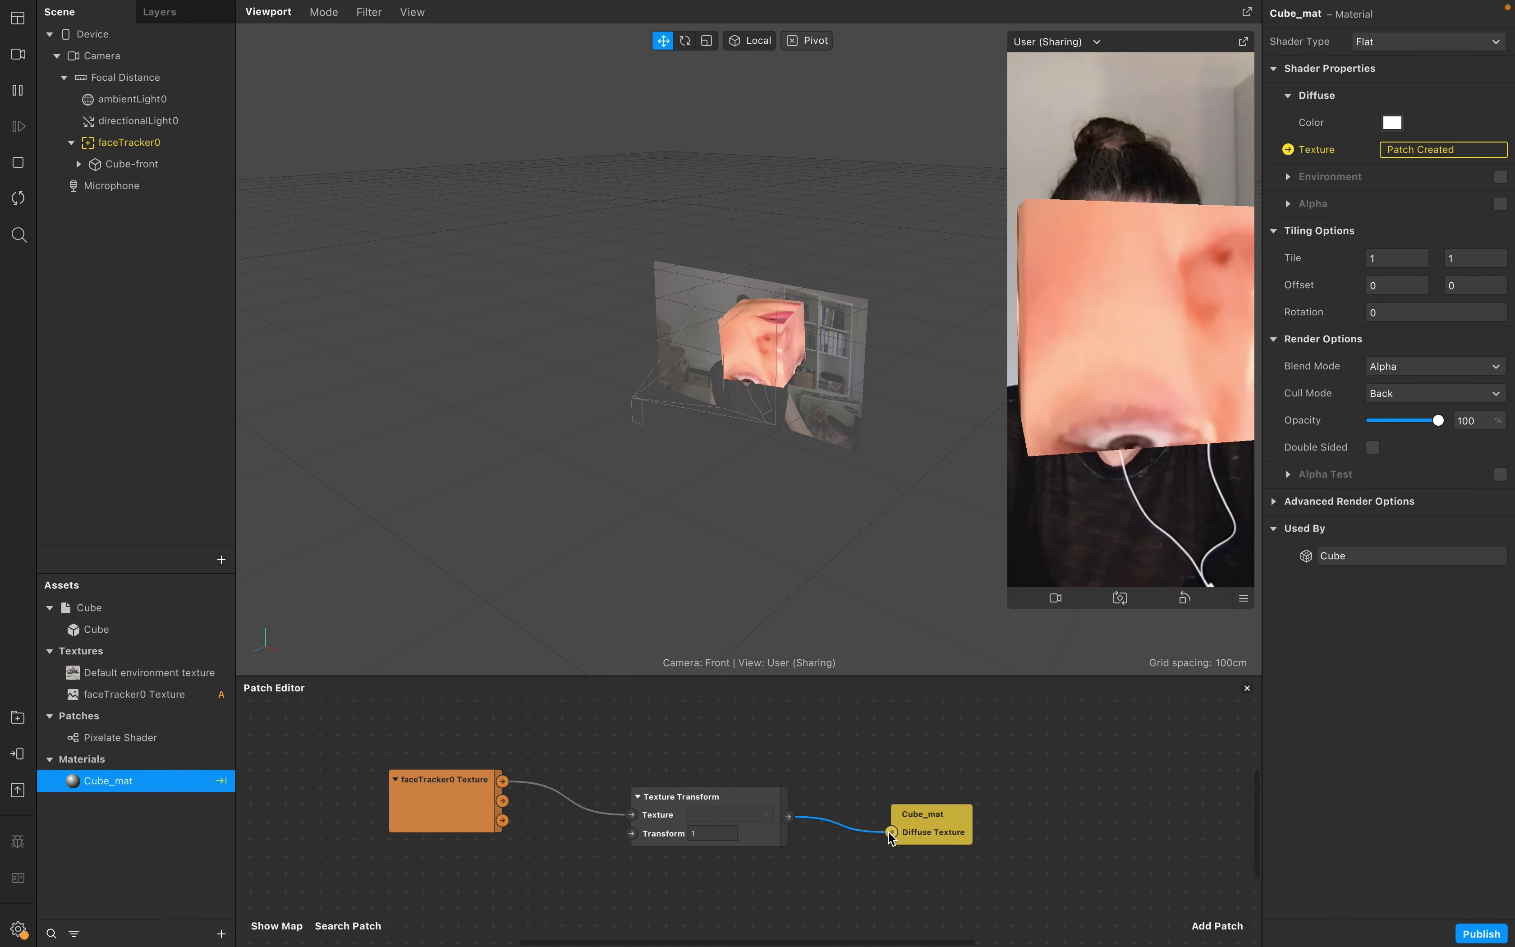
Step: Add a 2D Transform Pack patch and connect it to Texture Transform's Transform input
scroll(688, 876, left, 3)
drag(833, 745, 545, 892)
double_click(546, 895)
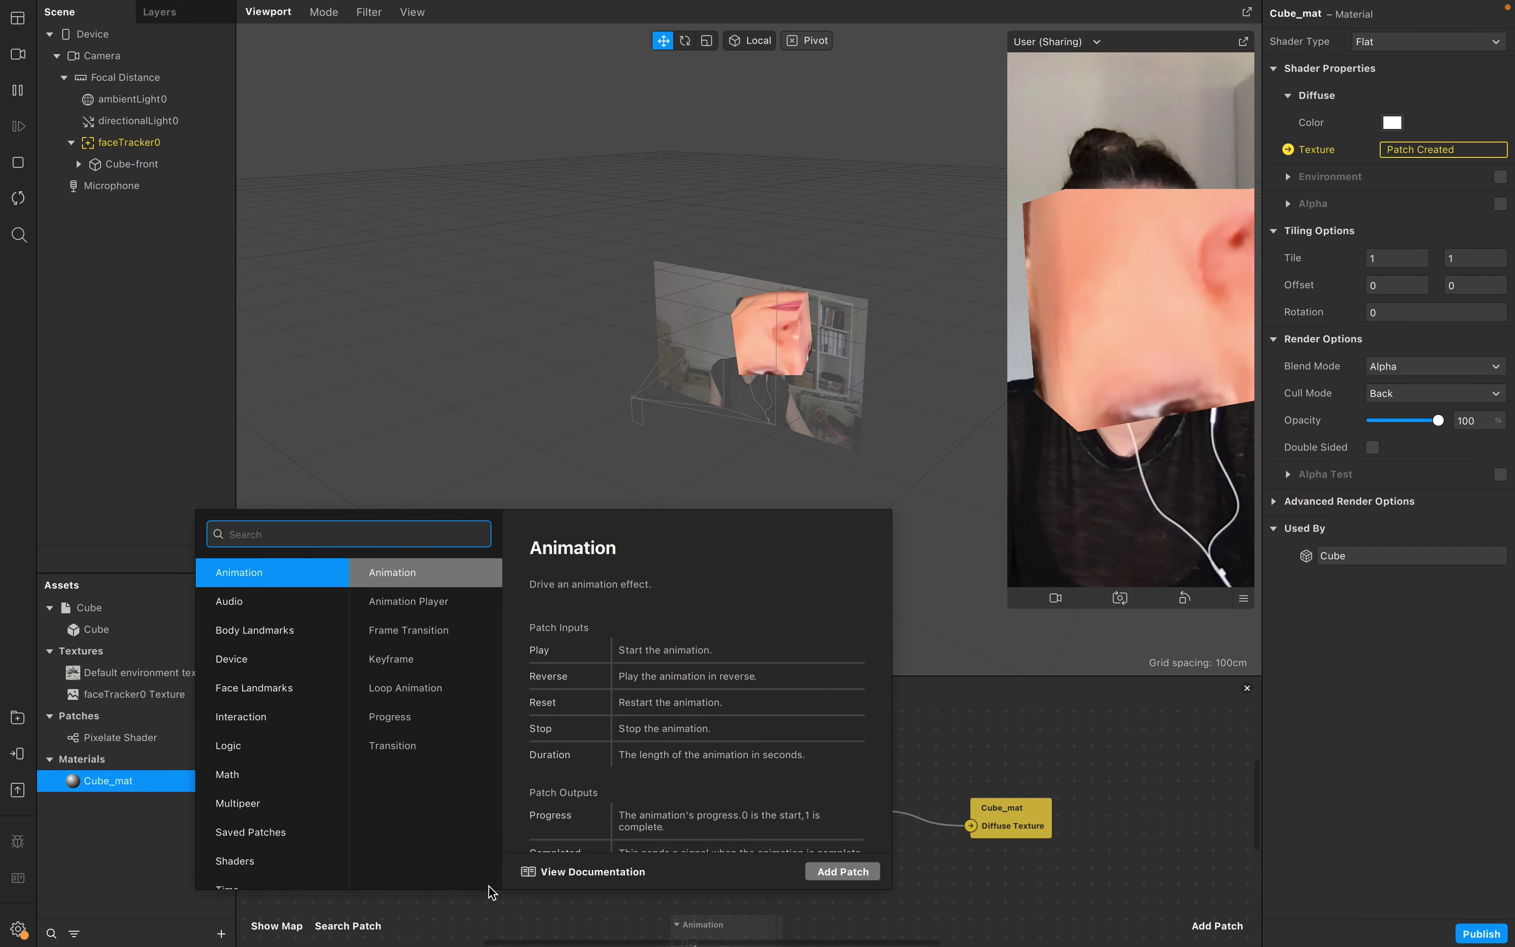
text(2d)
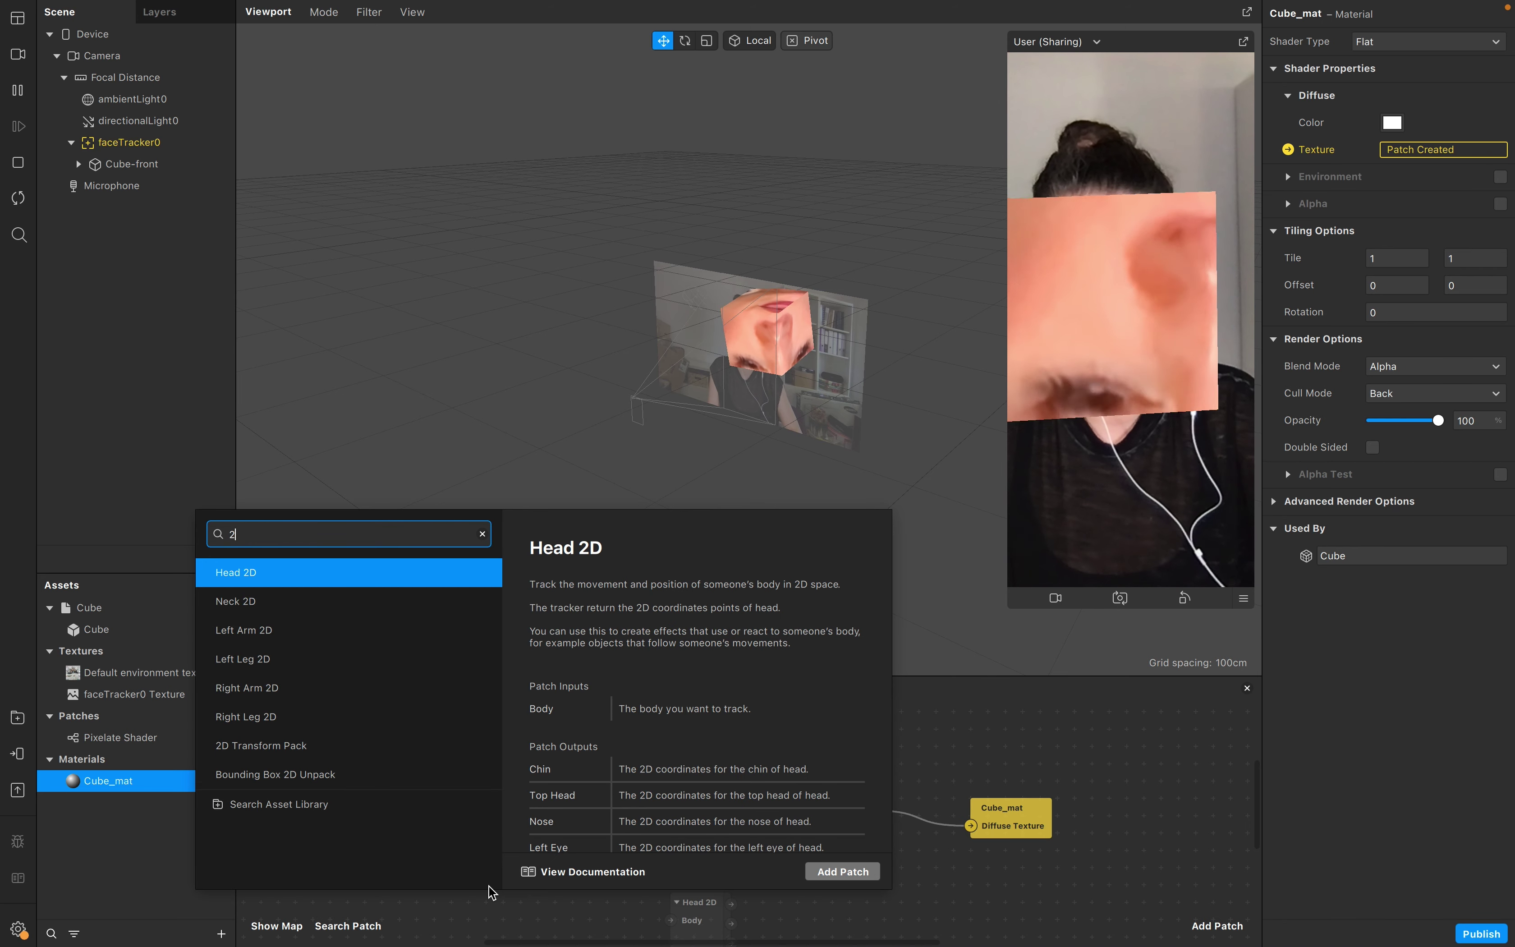
click(271, 747)
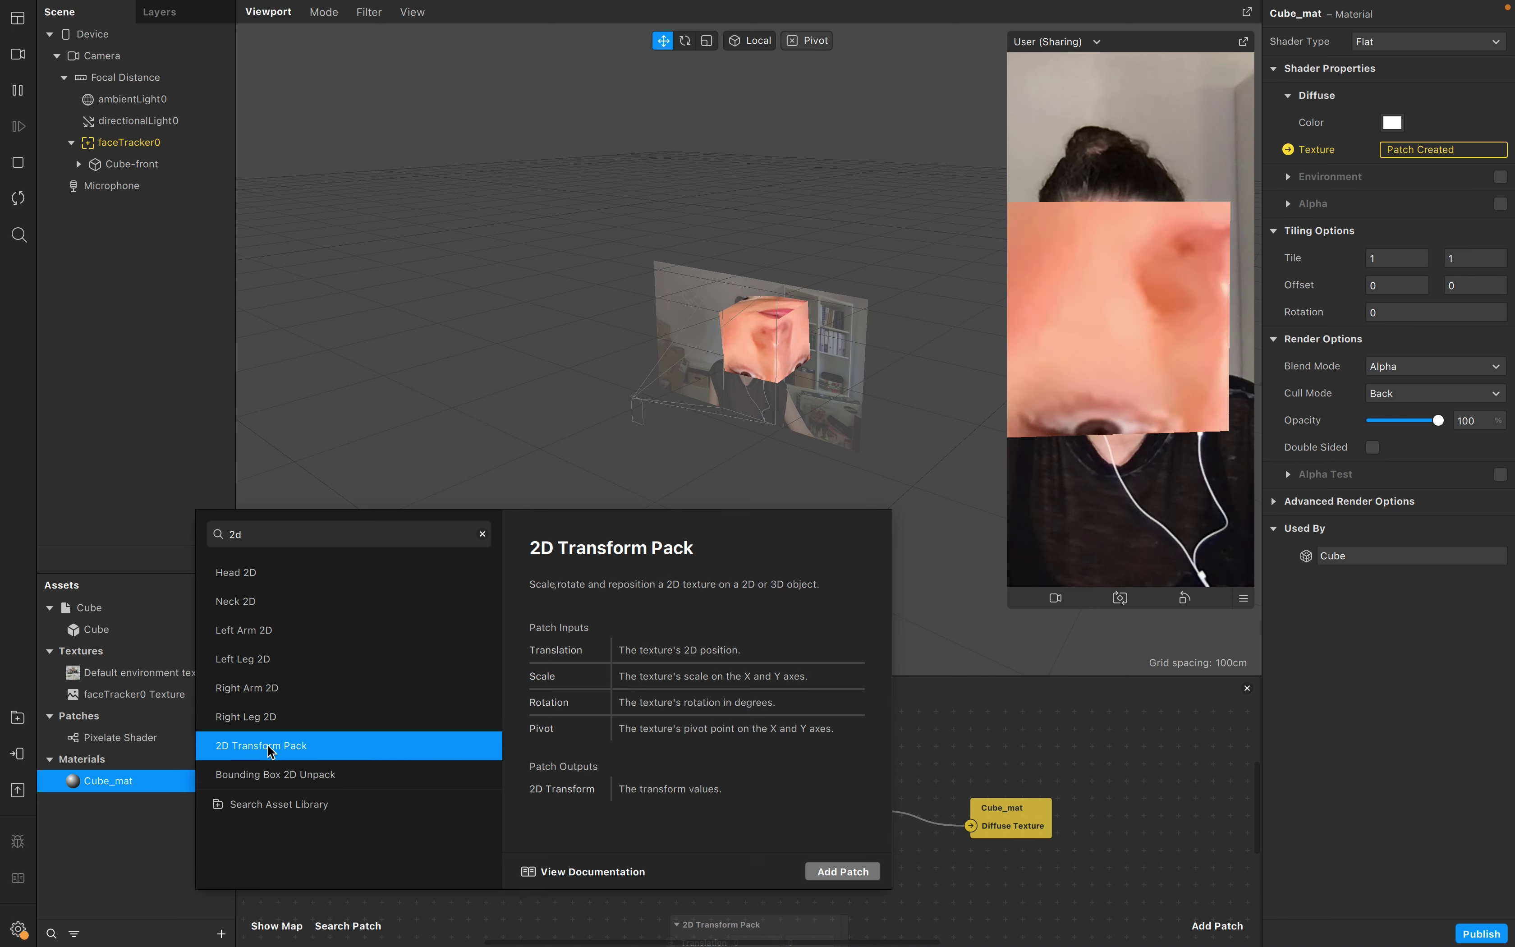
click(842, 871)
drag(788, 907, 710, 755)
scroll(669, 869, down, 3)
drag(654, 802, 567, 820)
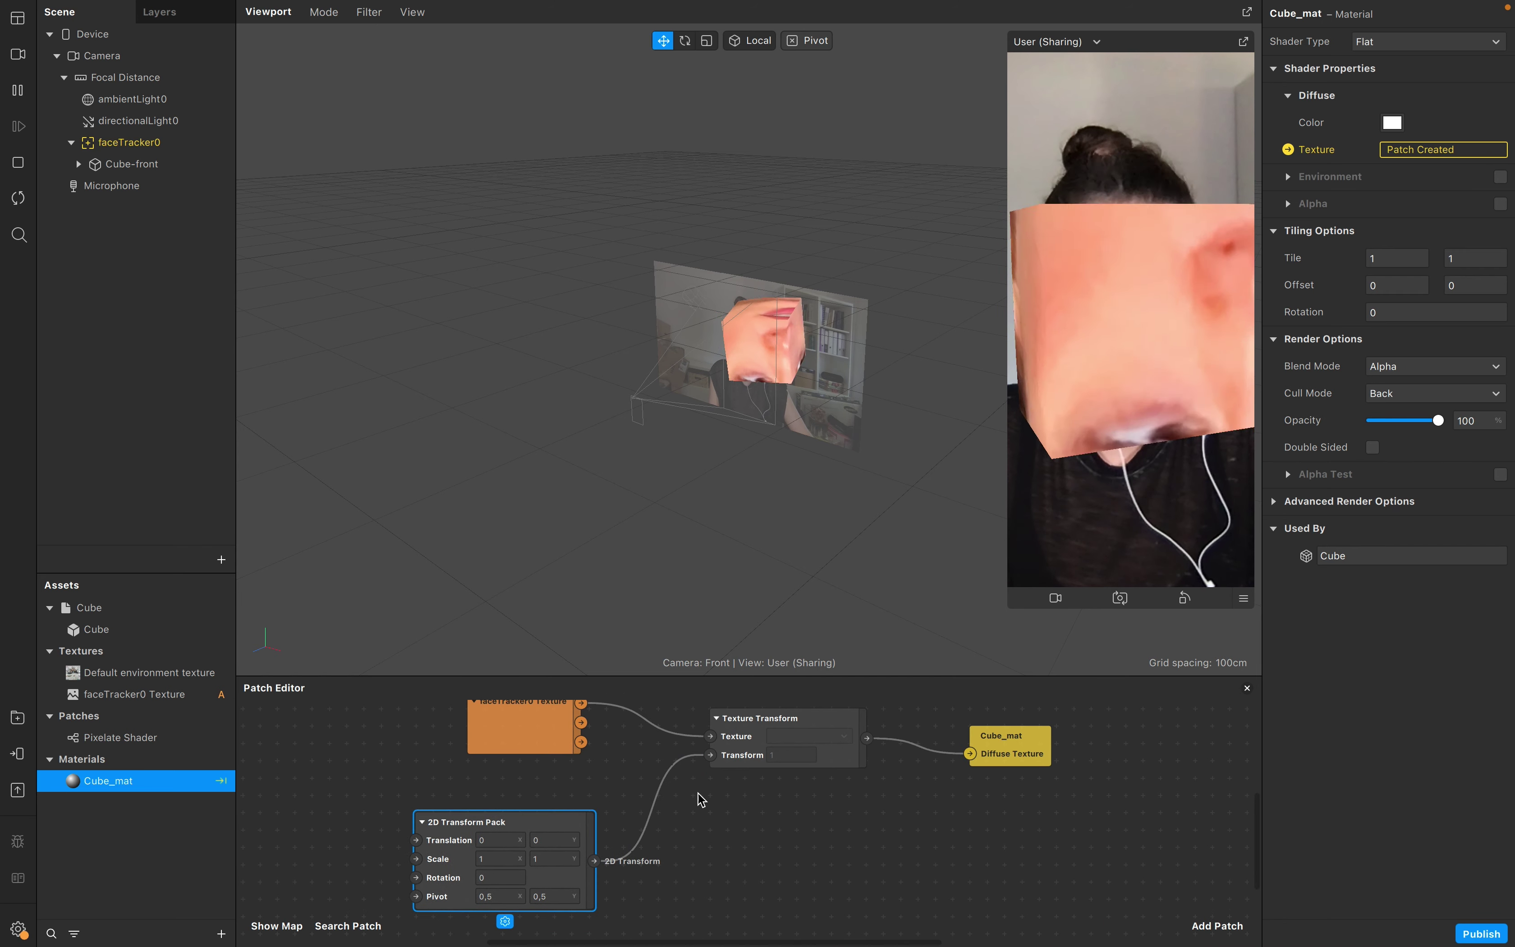
scroll(714, 802, left, 3)
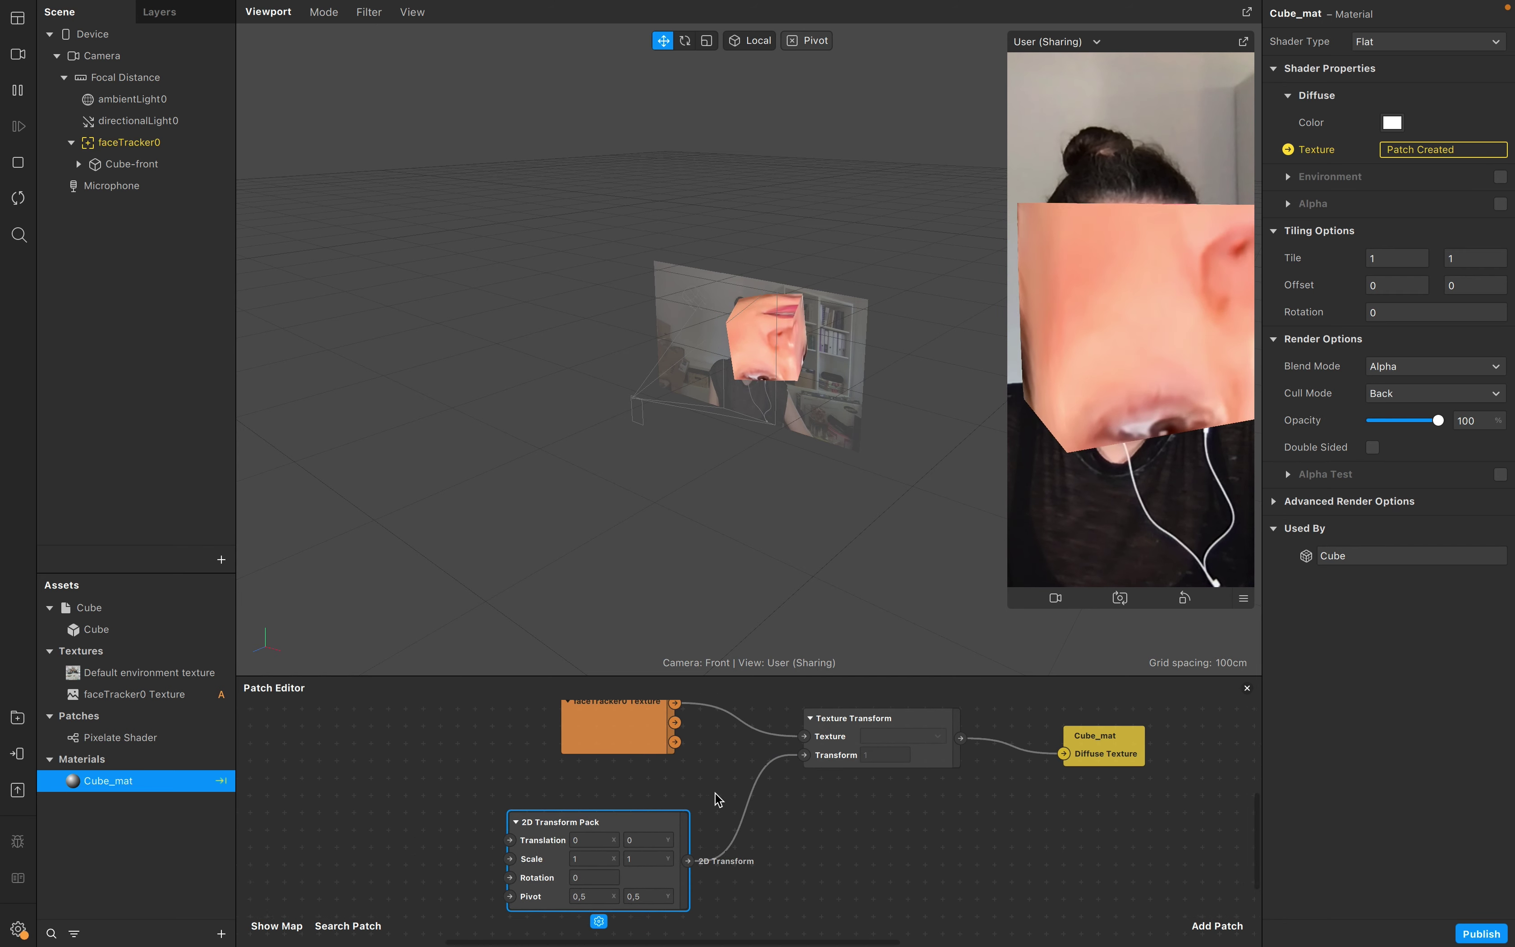
Step: Set the 2D Transform Pack scale to 0,45 × 0,45 and pivot to 0,0
click(587, 858)
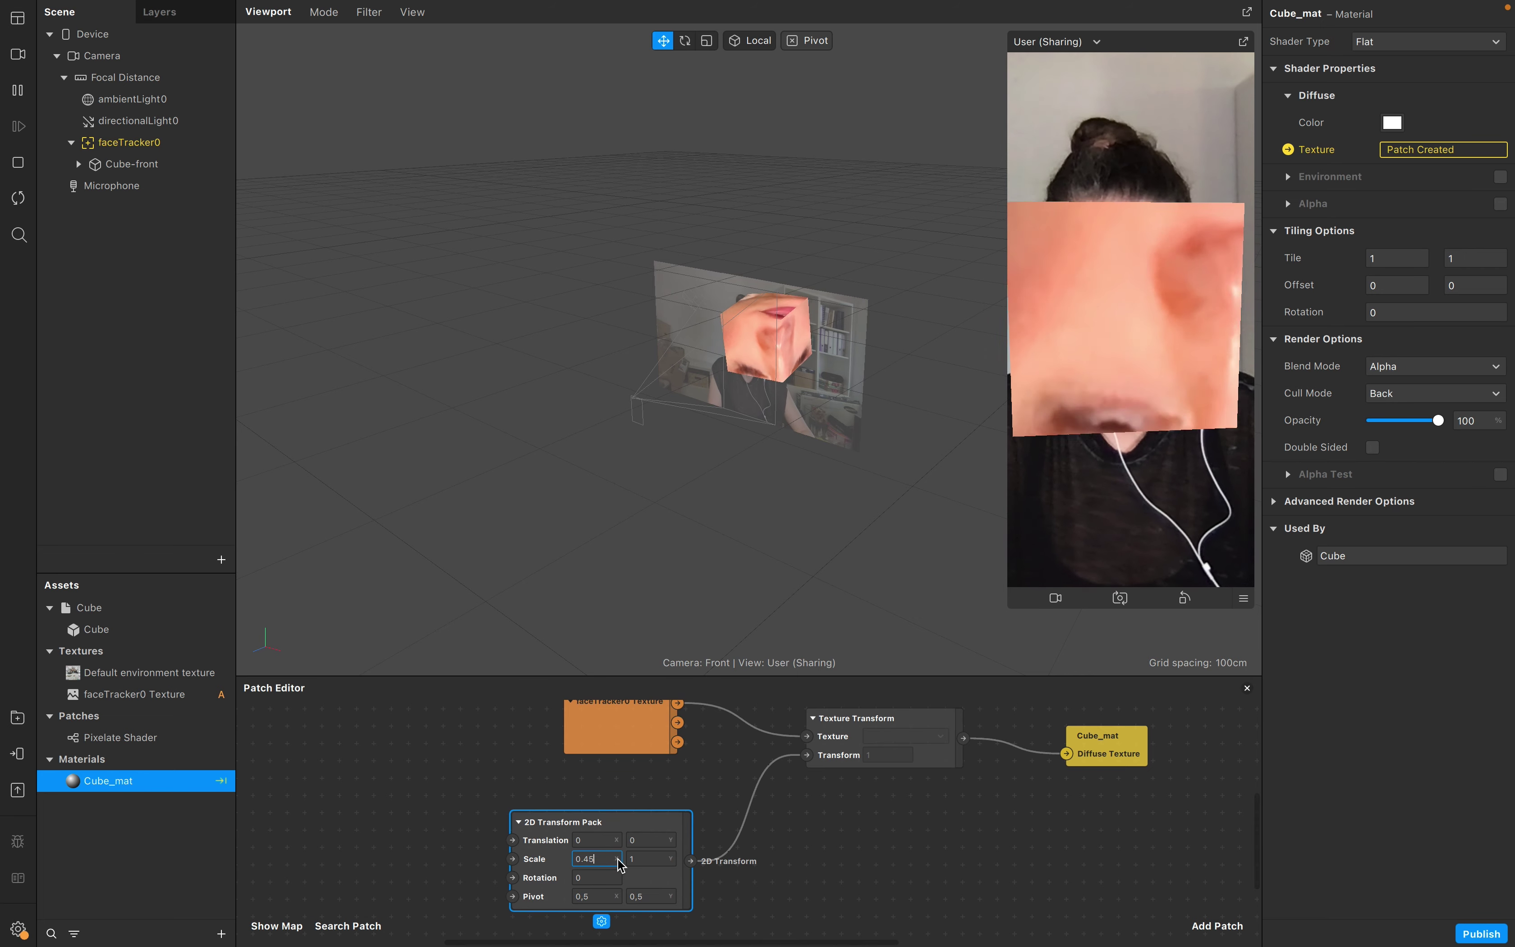
click(659, 858)
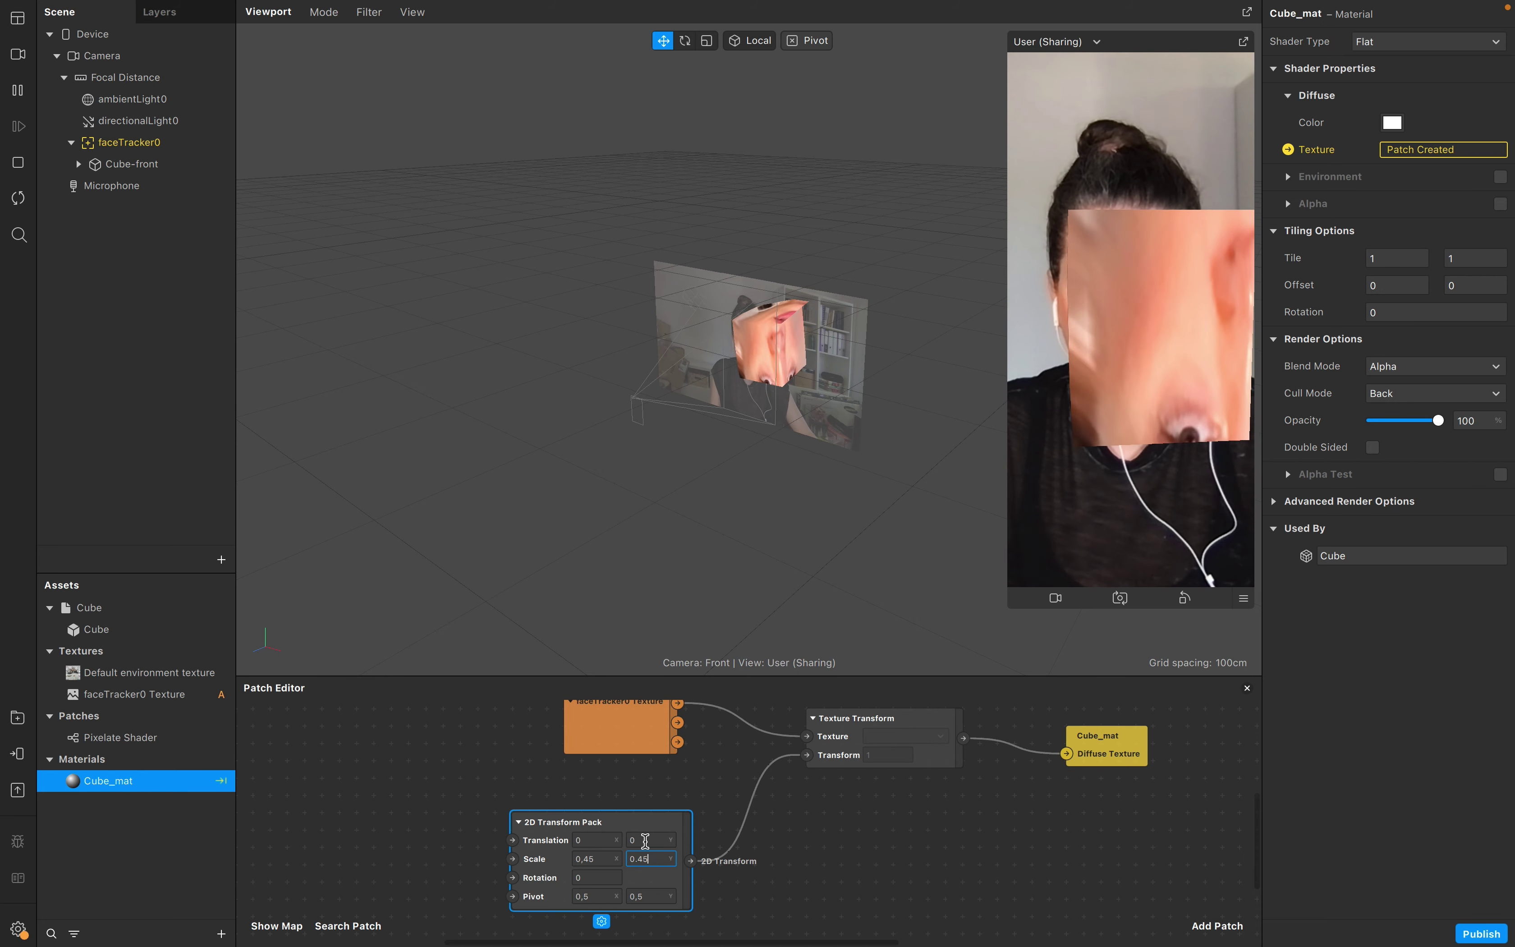
key(Return)
key(BackSpace)
key(BackSpace)
key(BackSpace)
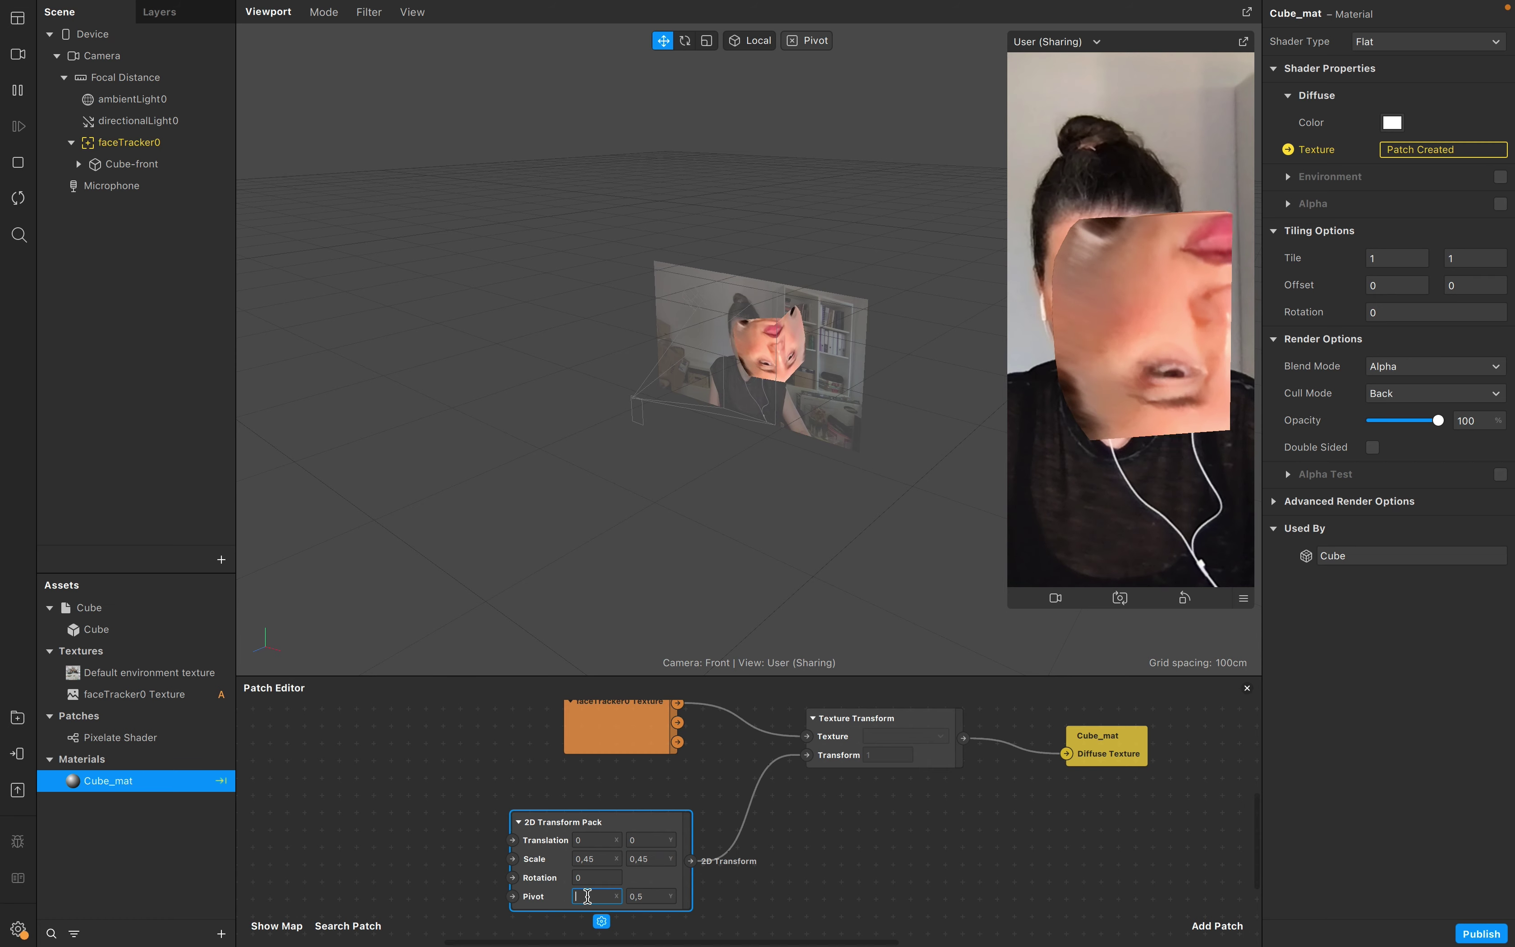
text(0)
key(Return)
click(647, 896)
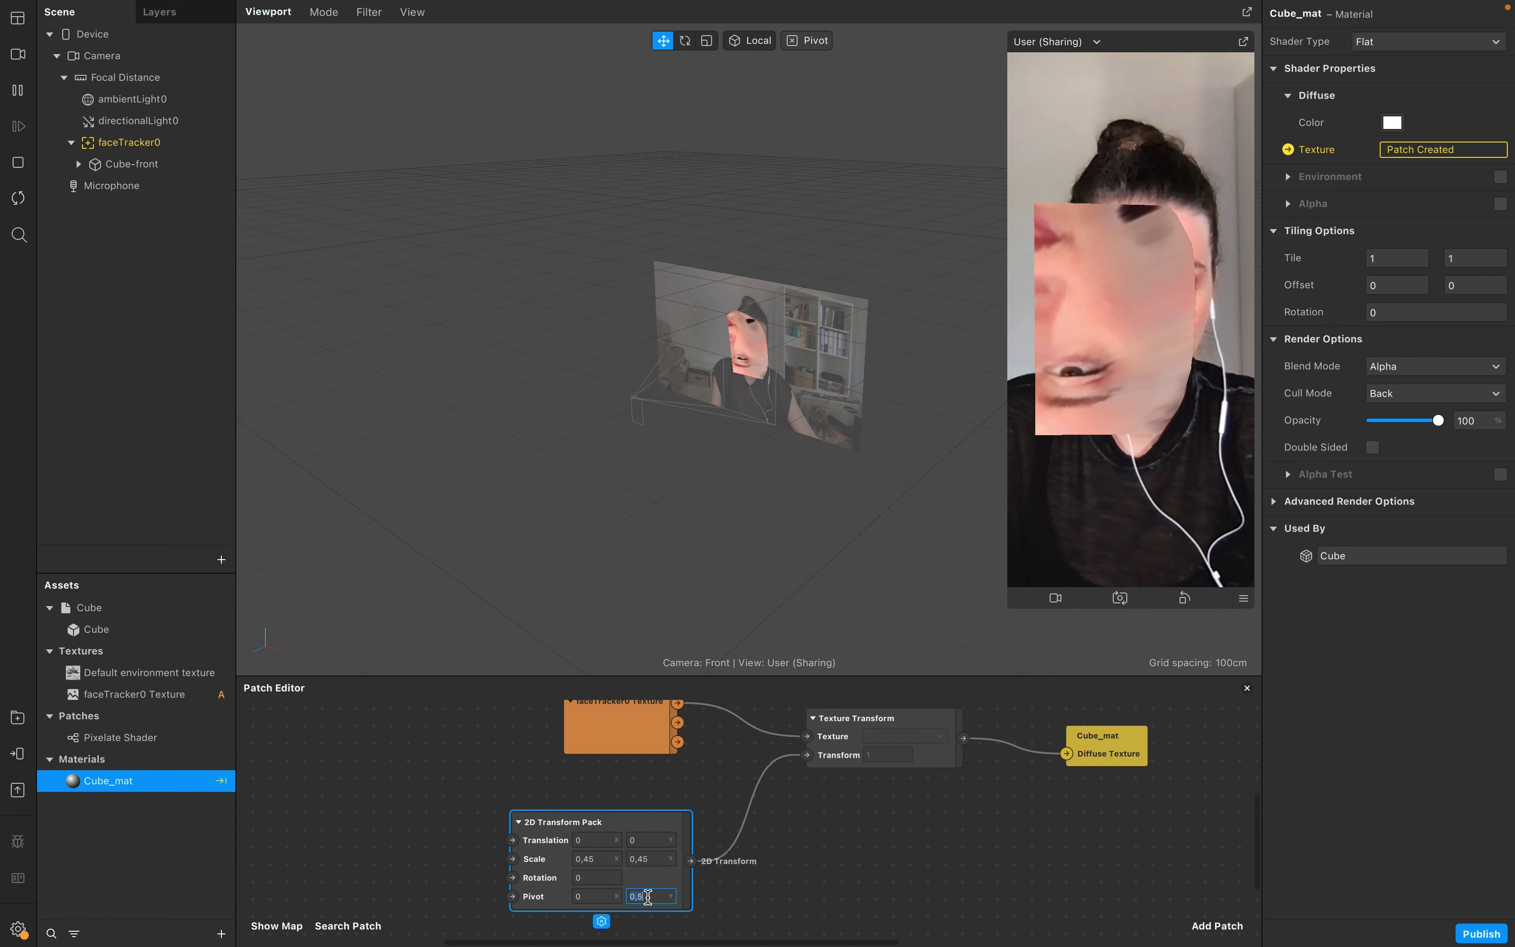
key(Return)
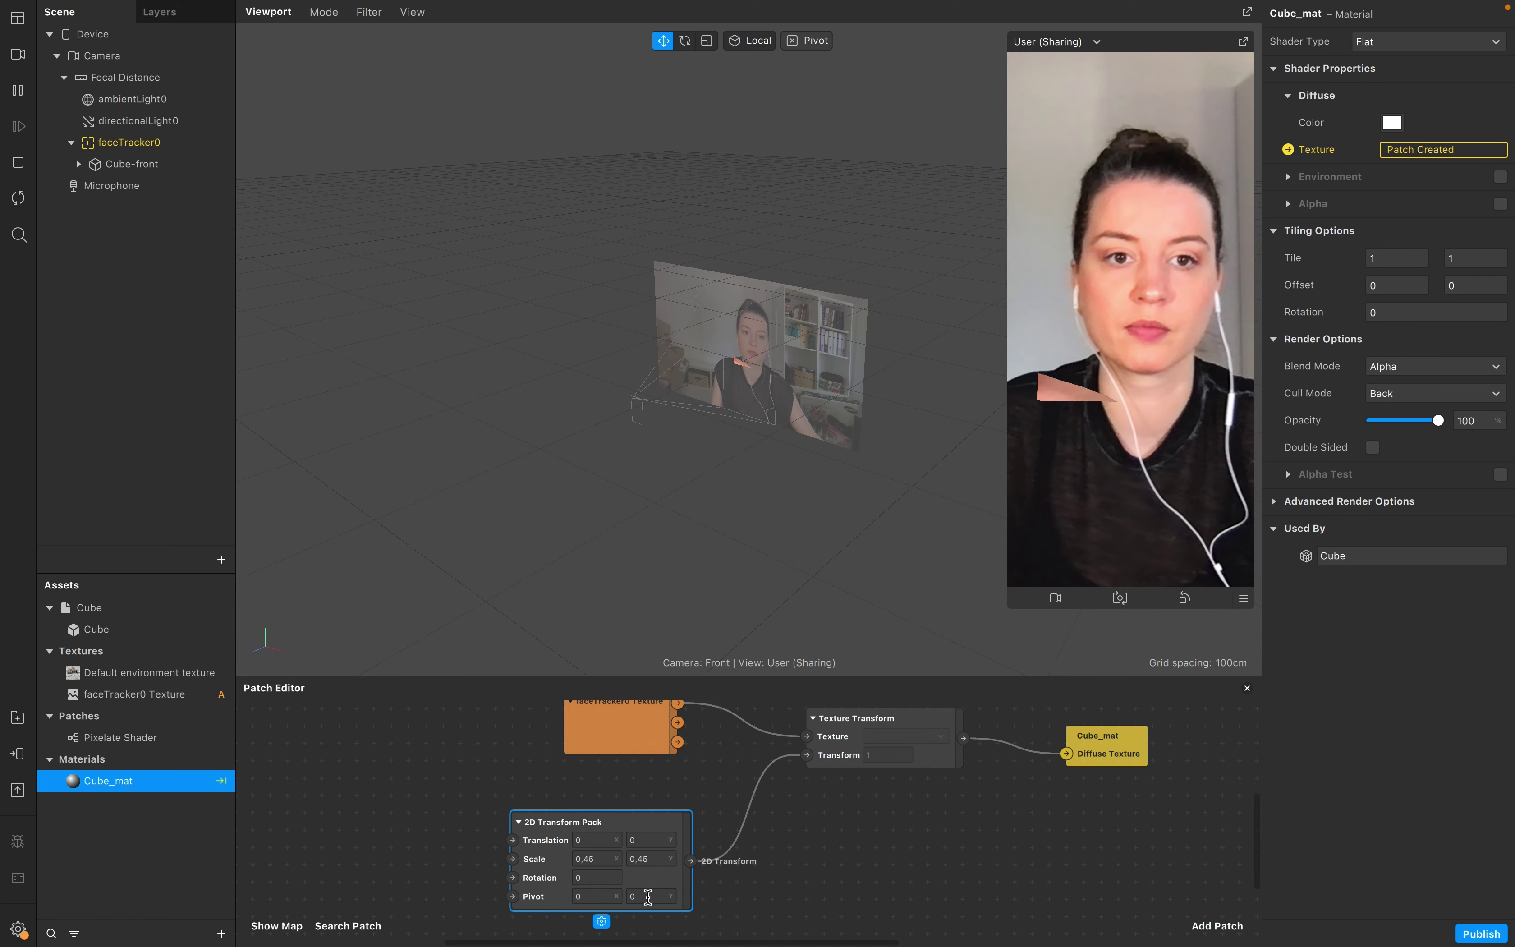
Step: Set the 2D Transform Pack Translation X to 0,14
click(598, 841)
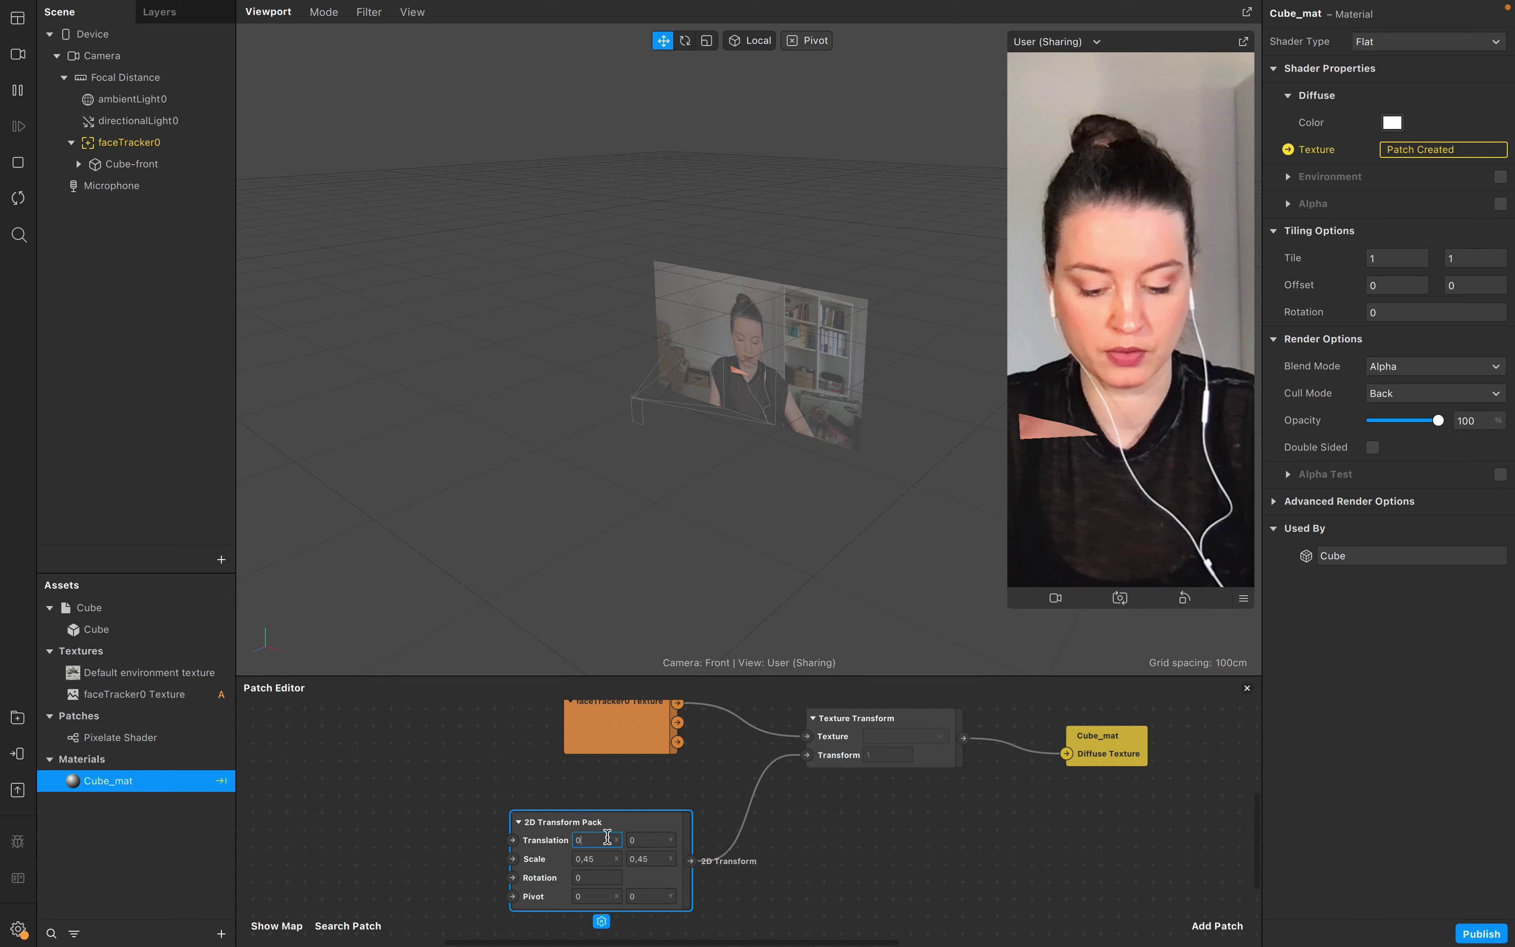
text(.14)
key(Return)
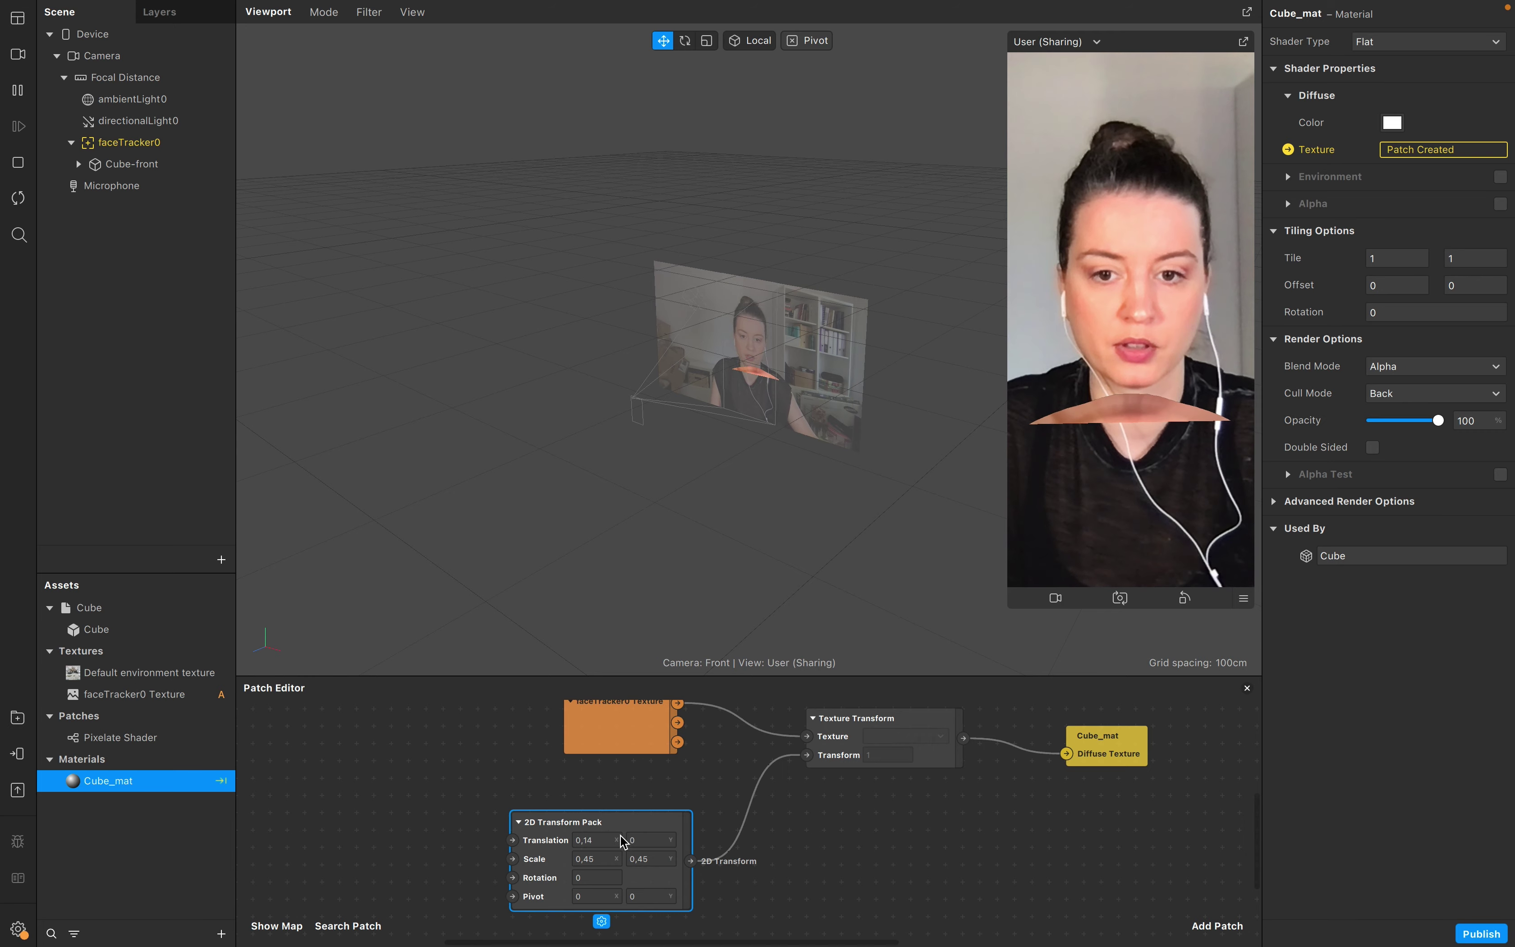
click(655, 839)
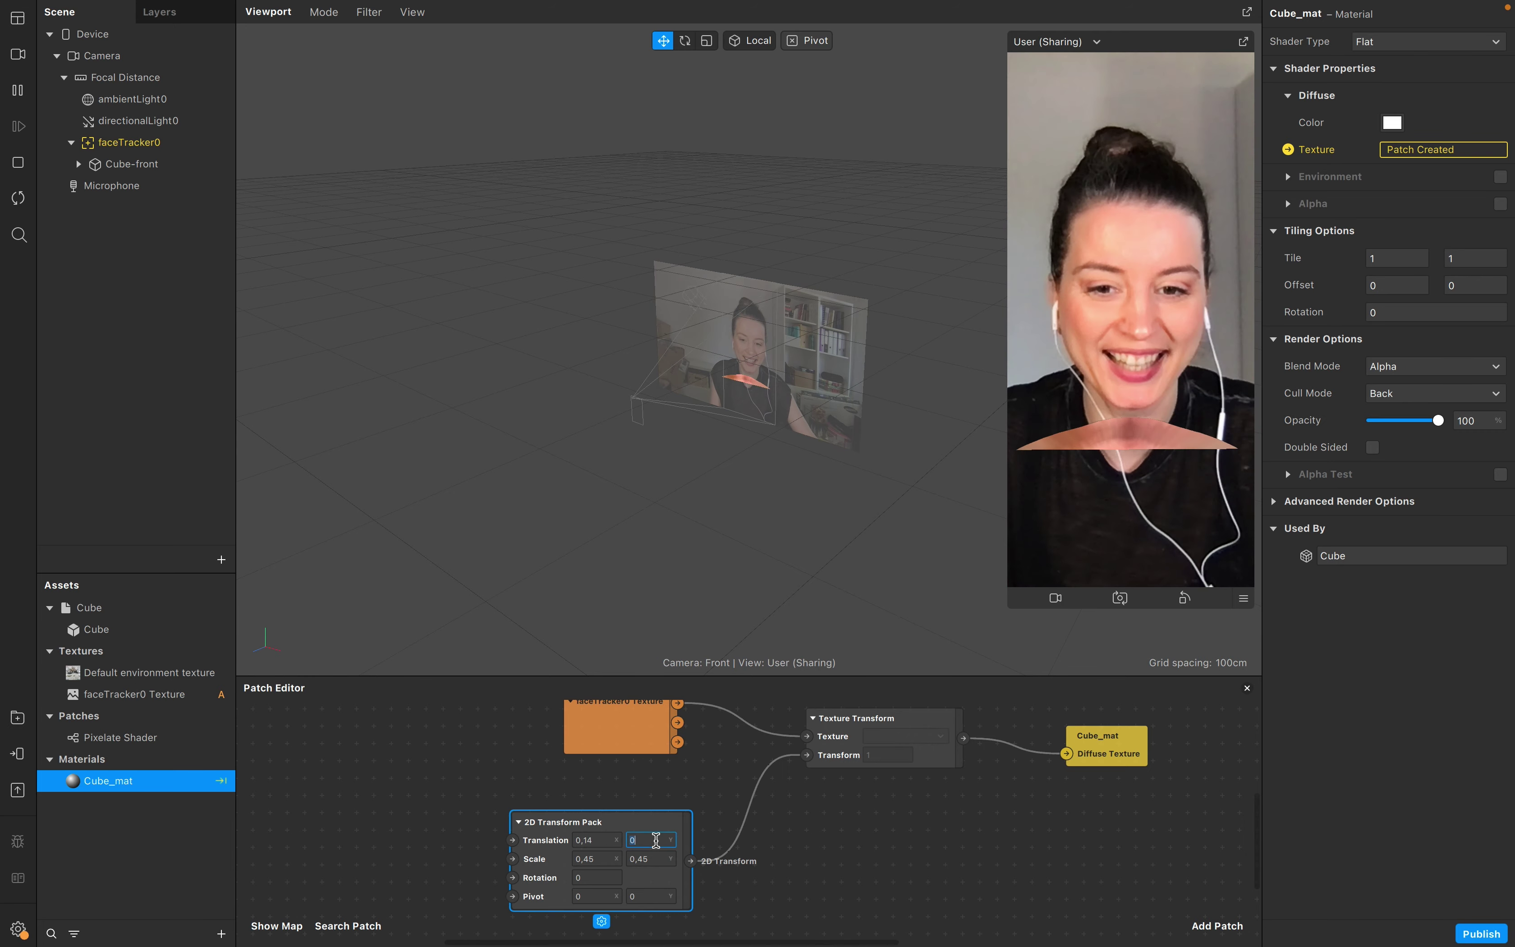
click(646, 860)
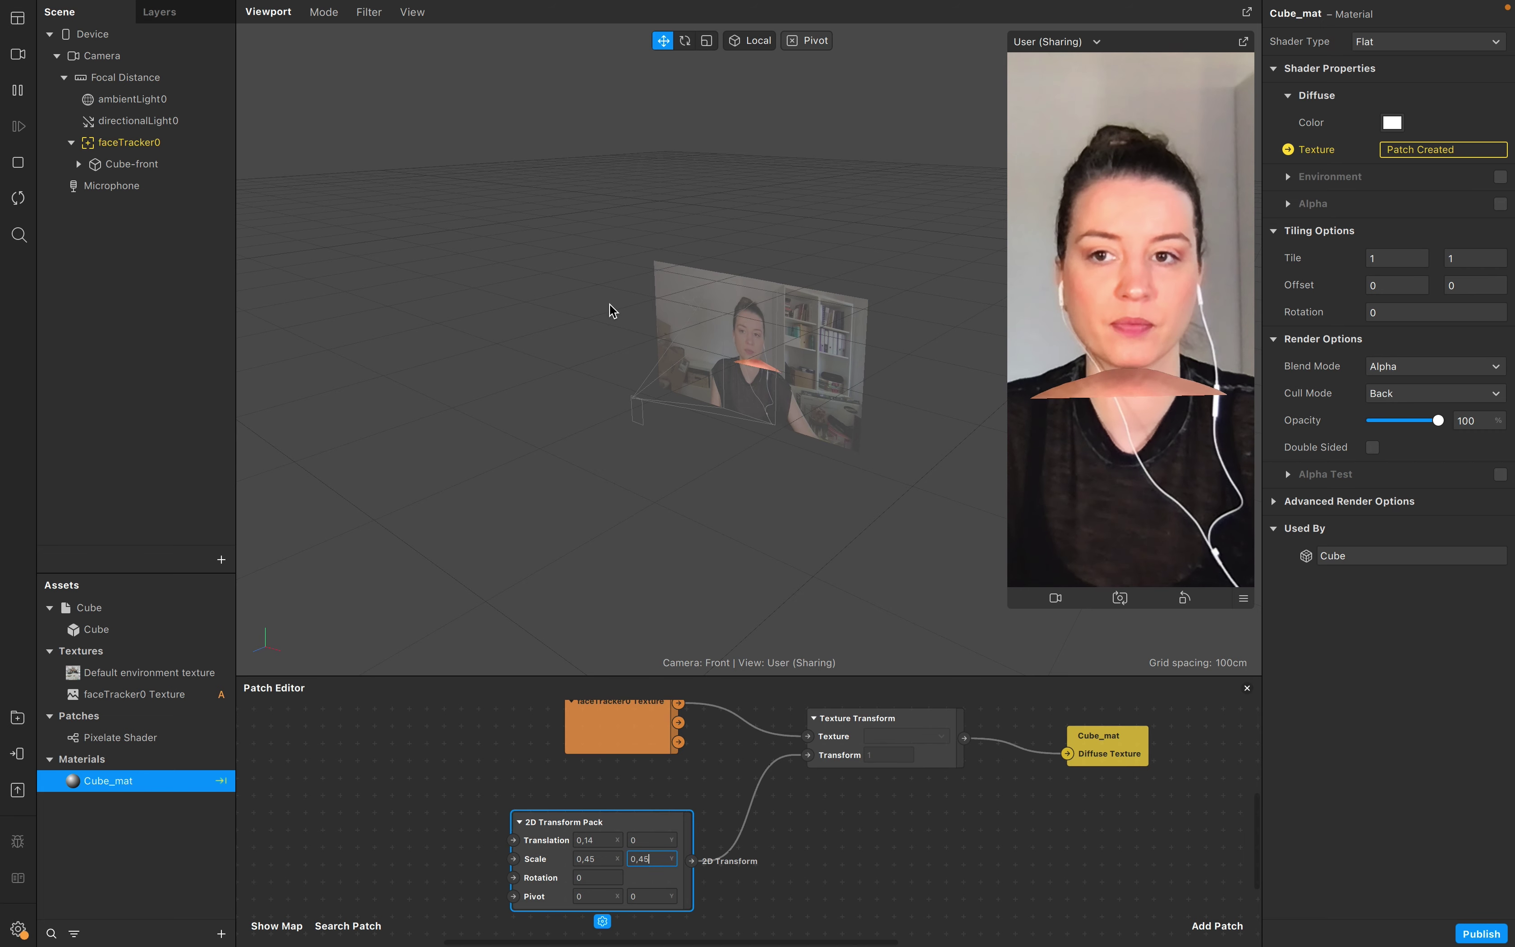
Step: Rotate Cube-front to roughly -107, 7.11, 177 degrees so the face sits upright
click(122, 164)
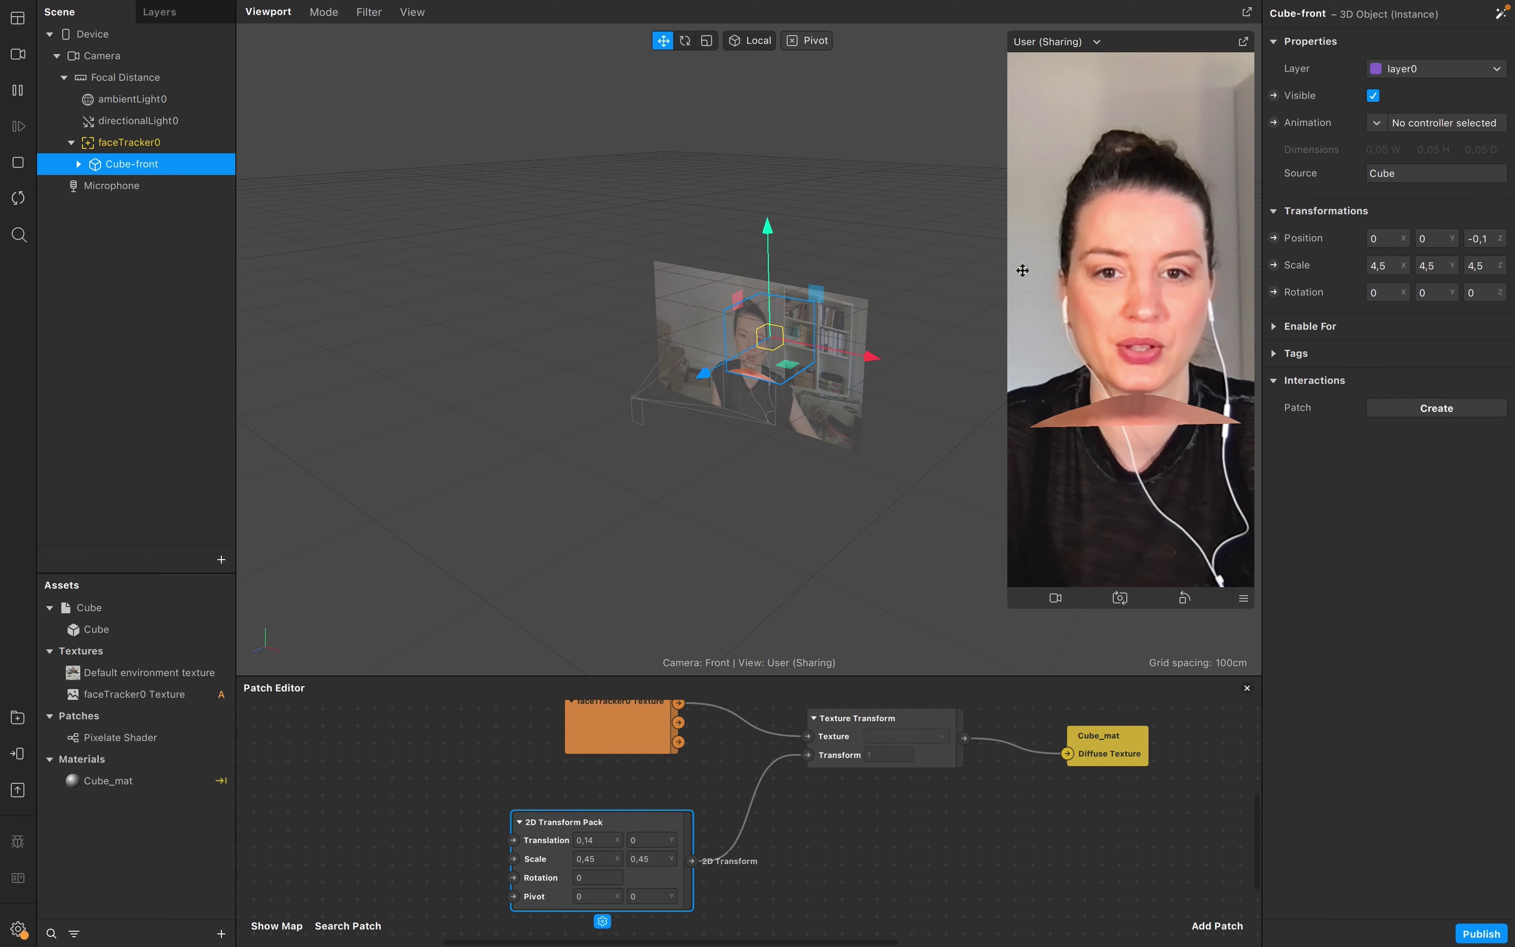
click(685, 41)
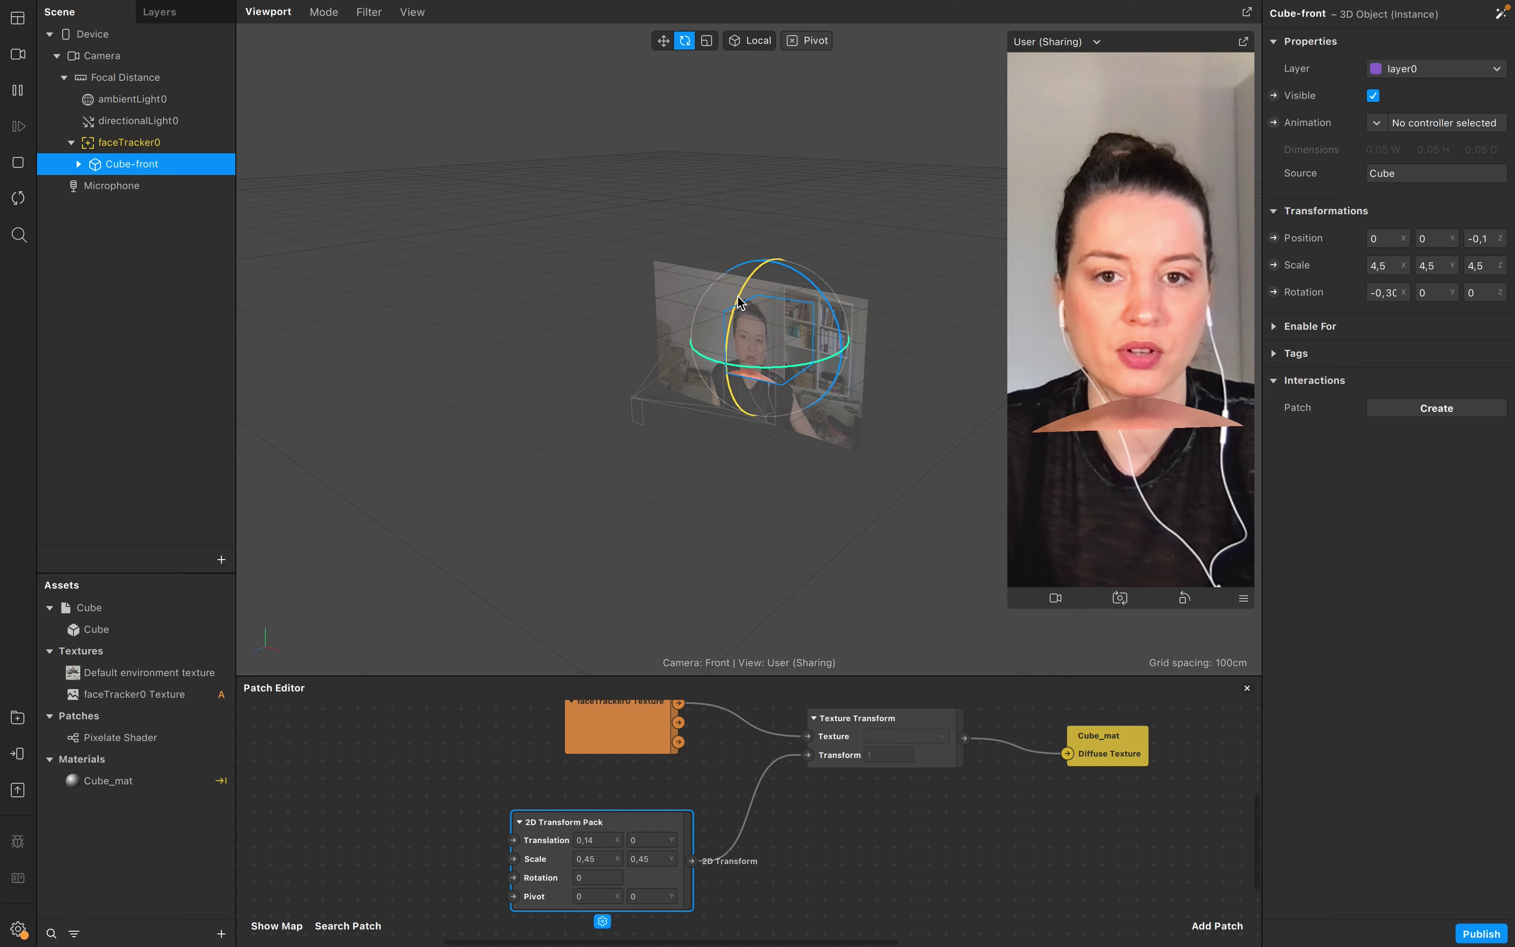
drag(782, 189, 803, 149)
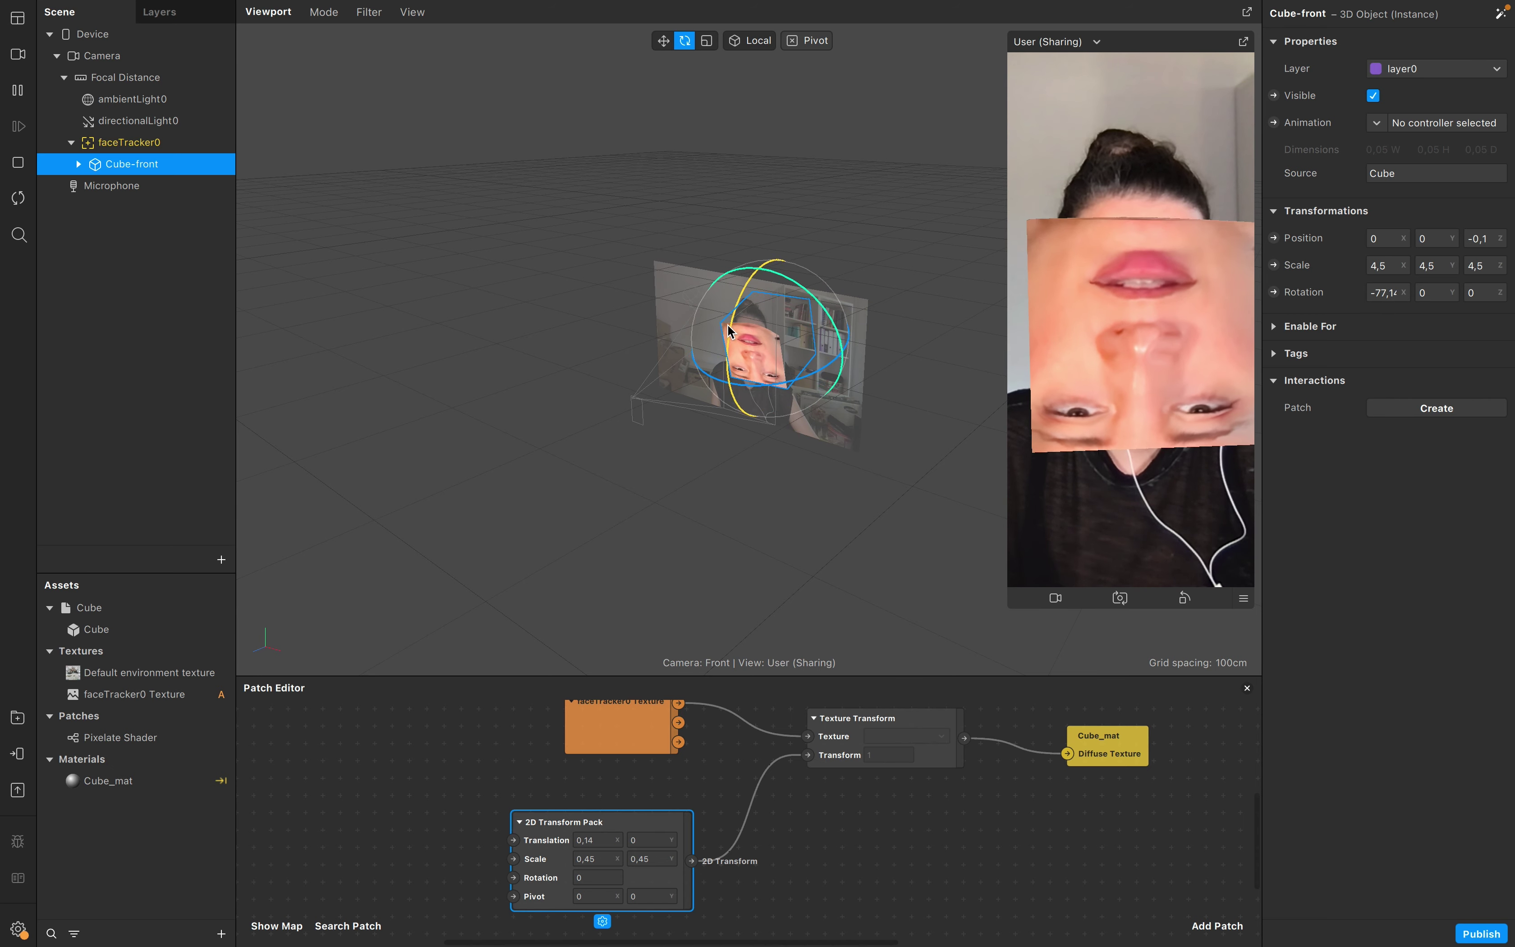
drag(816, 303, 661, 436)
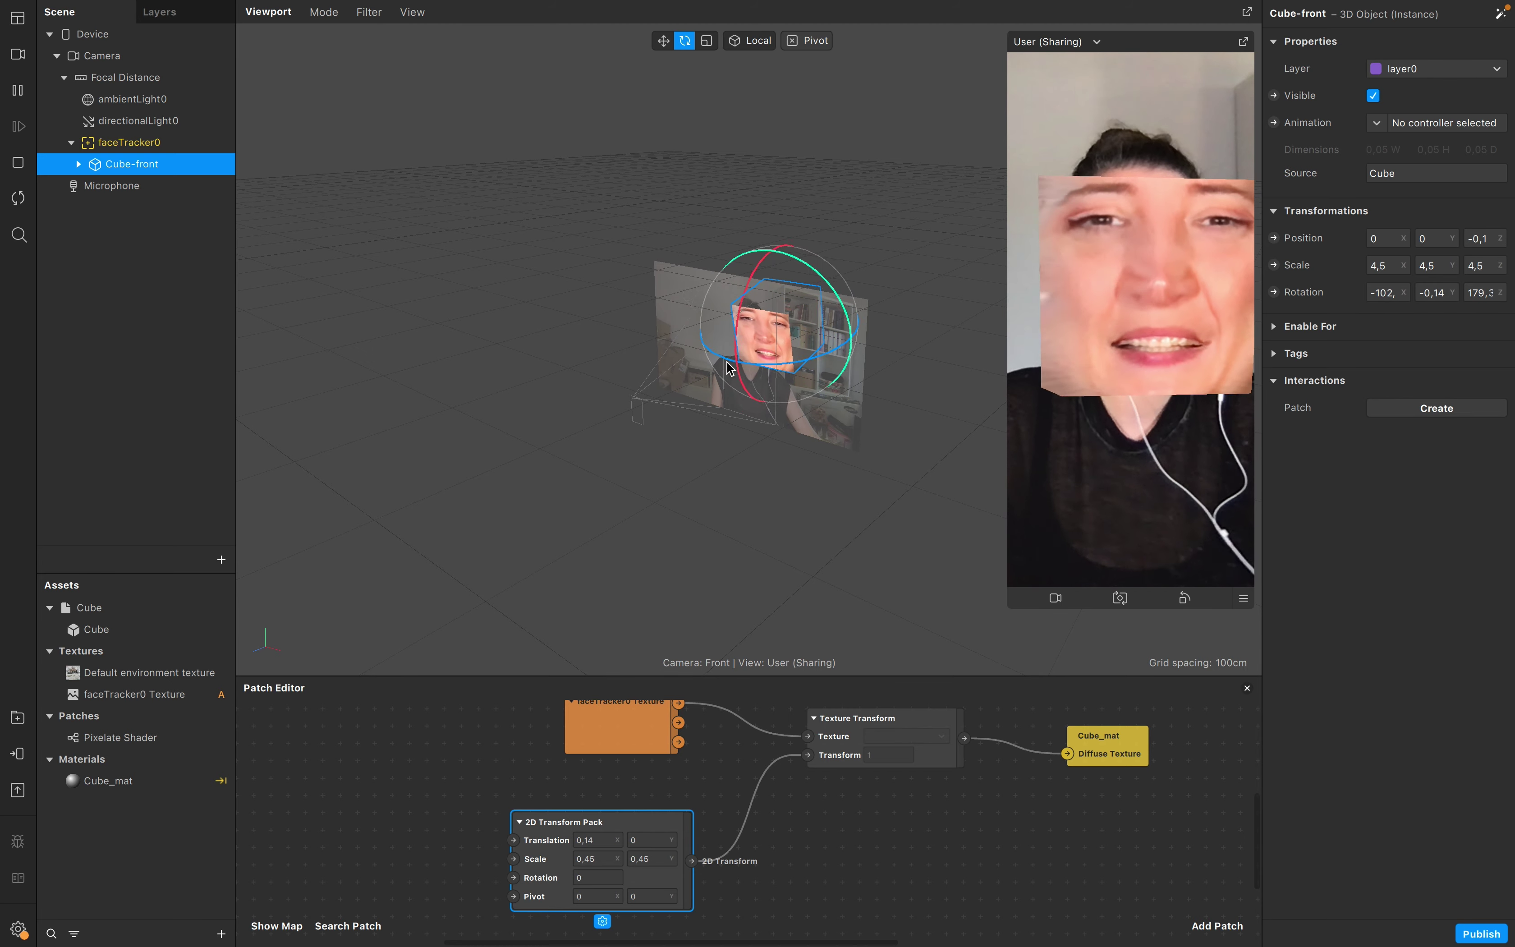
Step: Make the patch graph area taller and move the Cube_mat node further right
drag(1165, 766, 1035, 764)
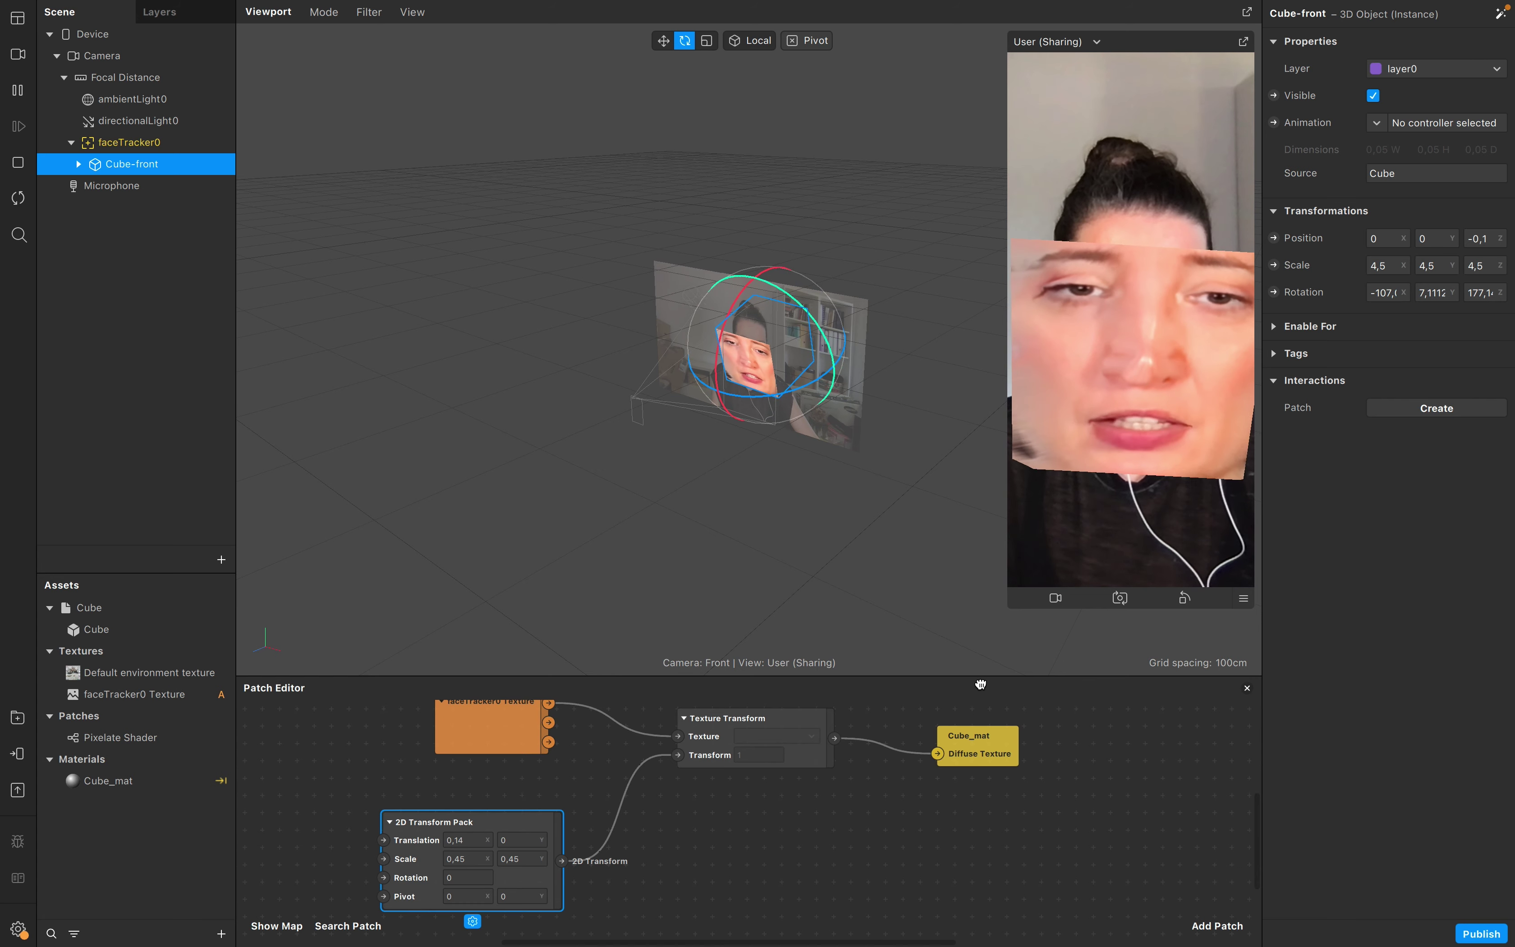
drag(961, 676, 967, 573)
drag(977, 635, 1096, 636)
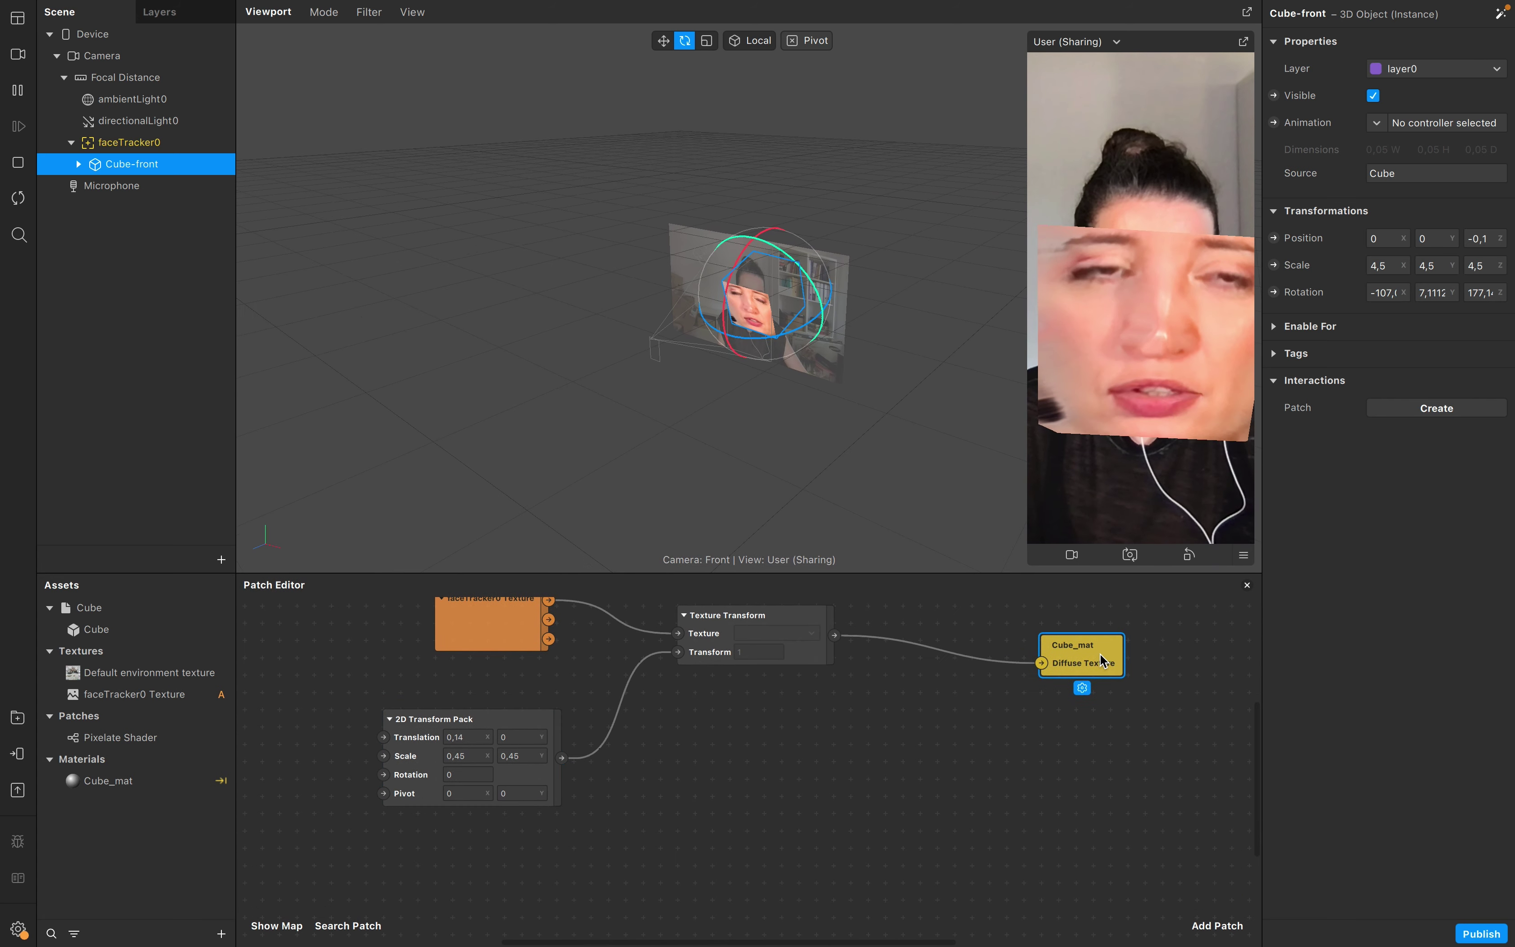
scroll(517, 700, up, 2)
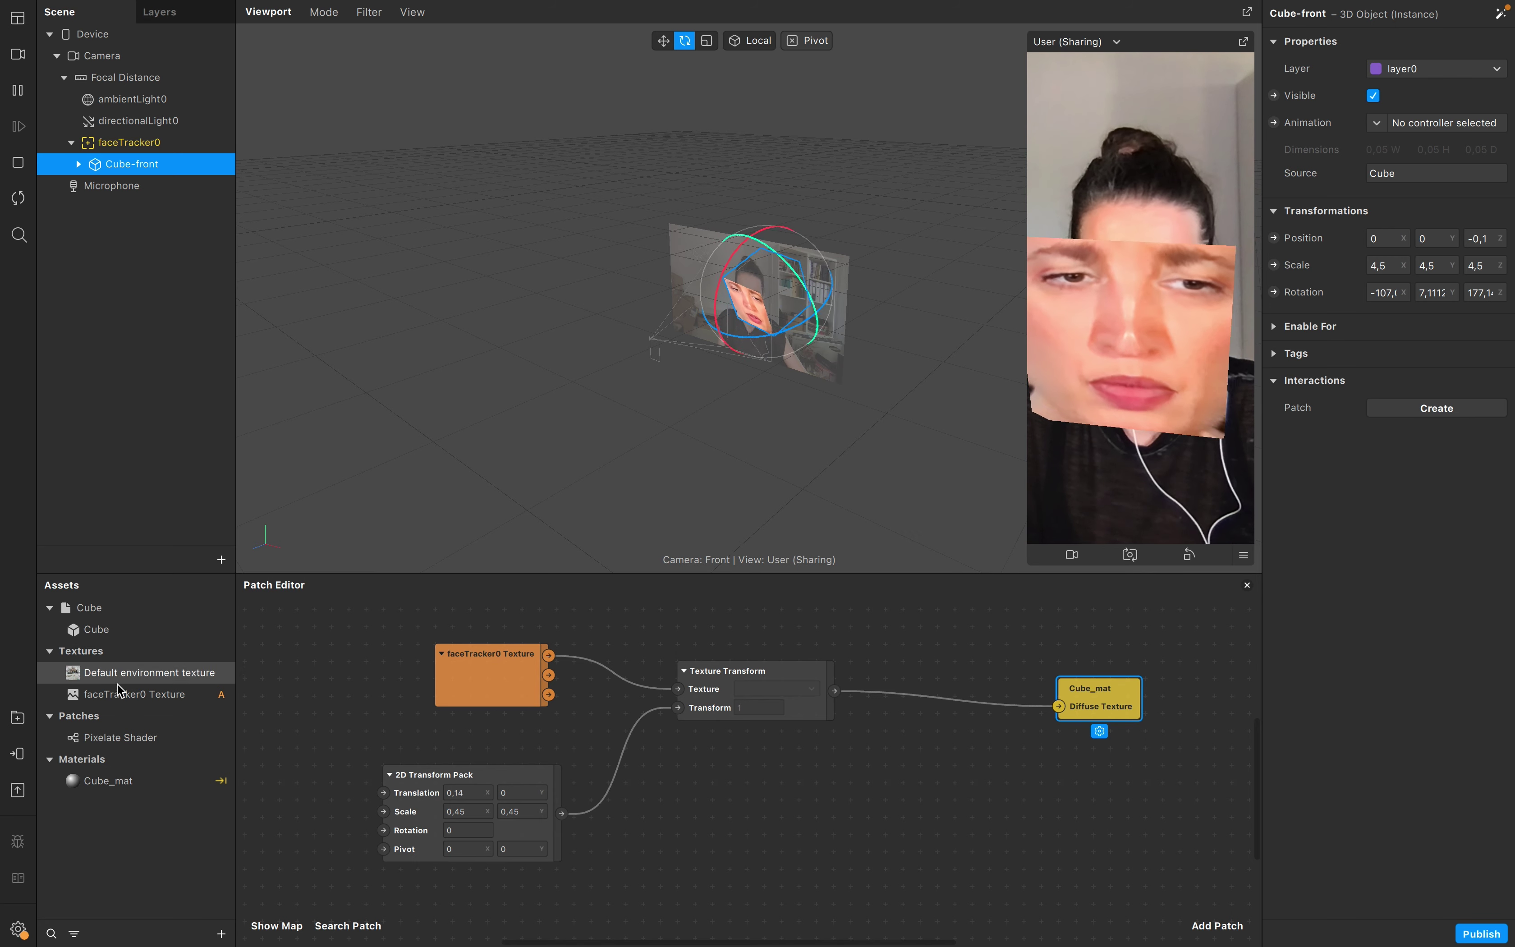
Step: Rename the Cube_mat material in the Assets panel to Cube_front
double_click(134, 782)
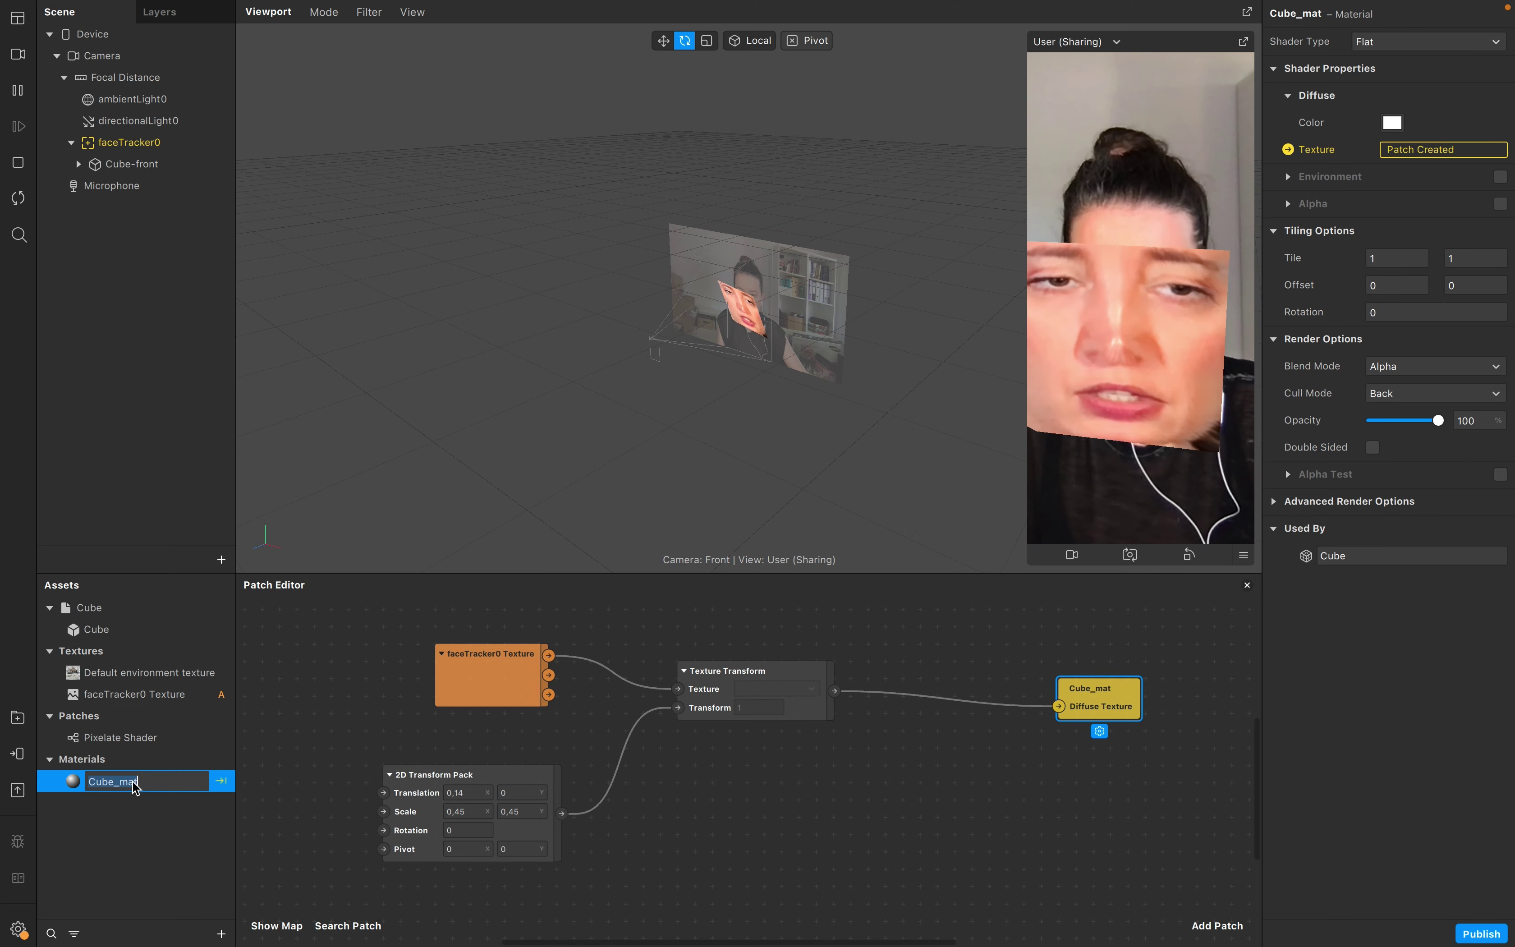
key(Escape)
double_click(134, 783)
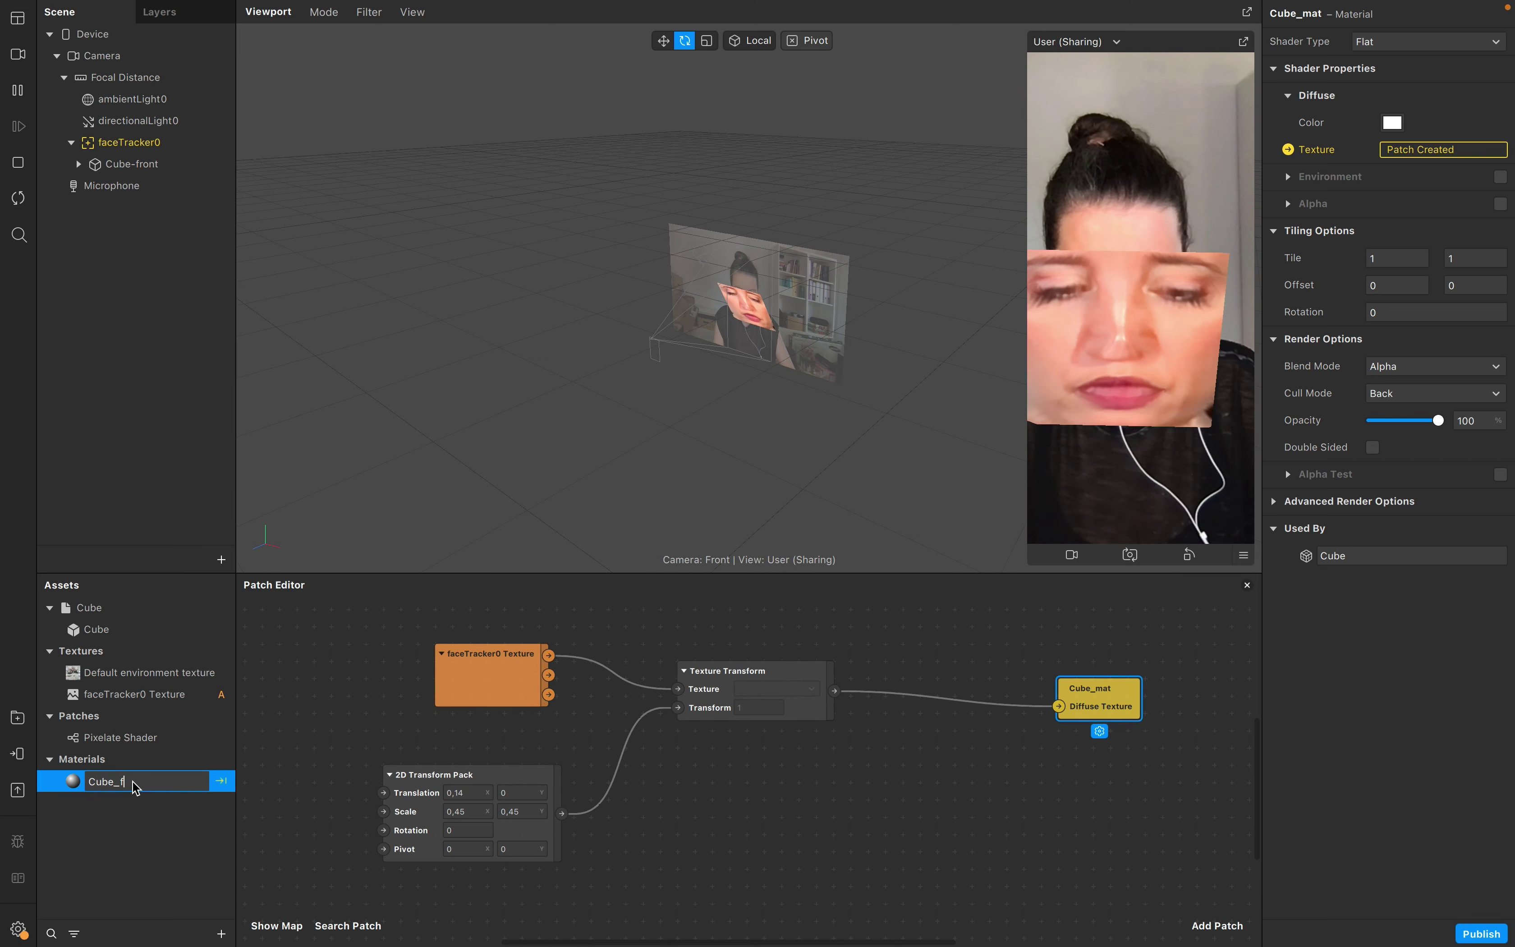
text(Cube_front)
click(180, 832)
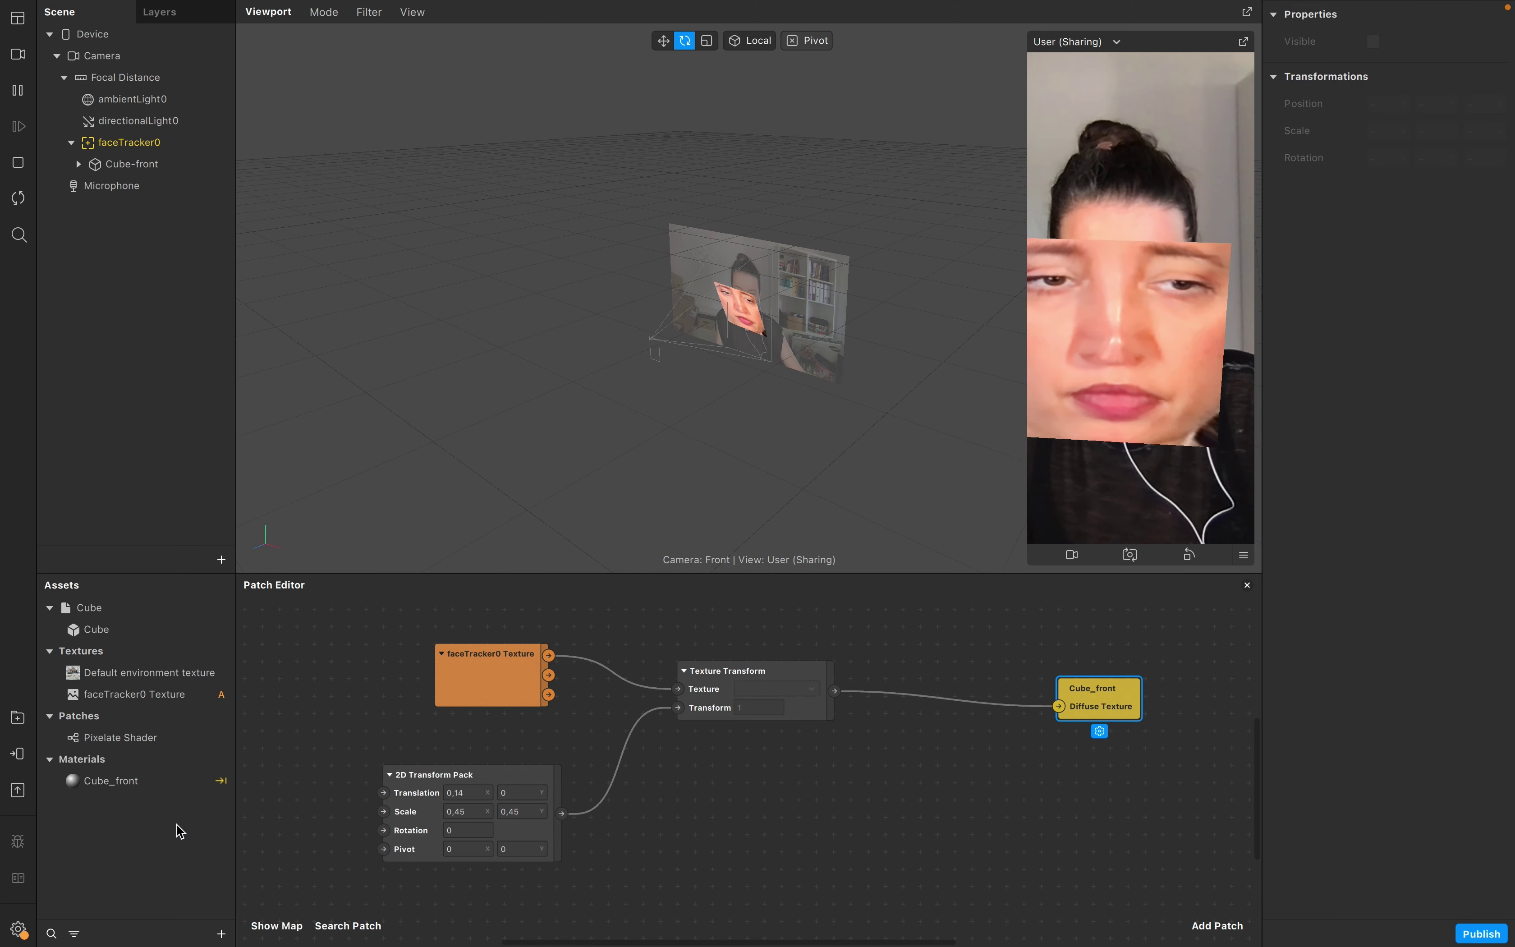
click(800, 843)
scroll(800, 843, left, 5)
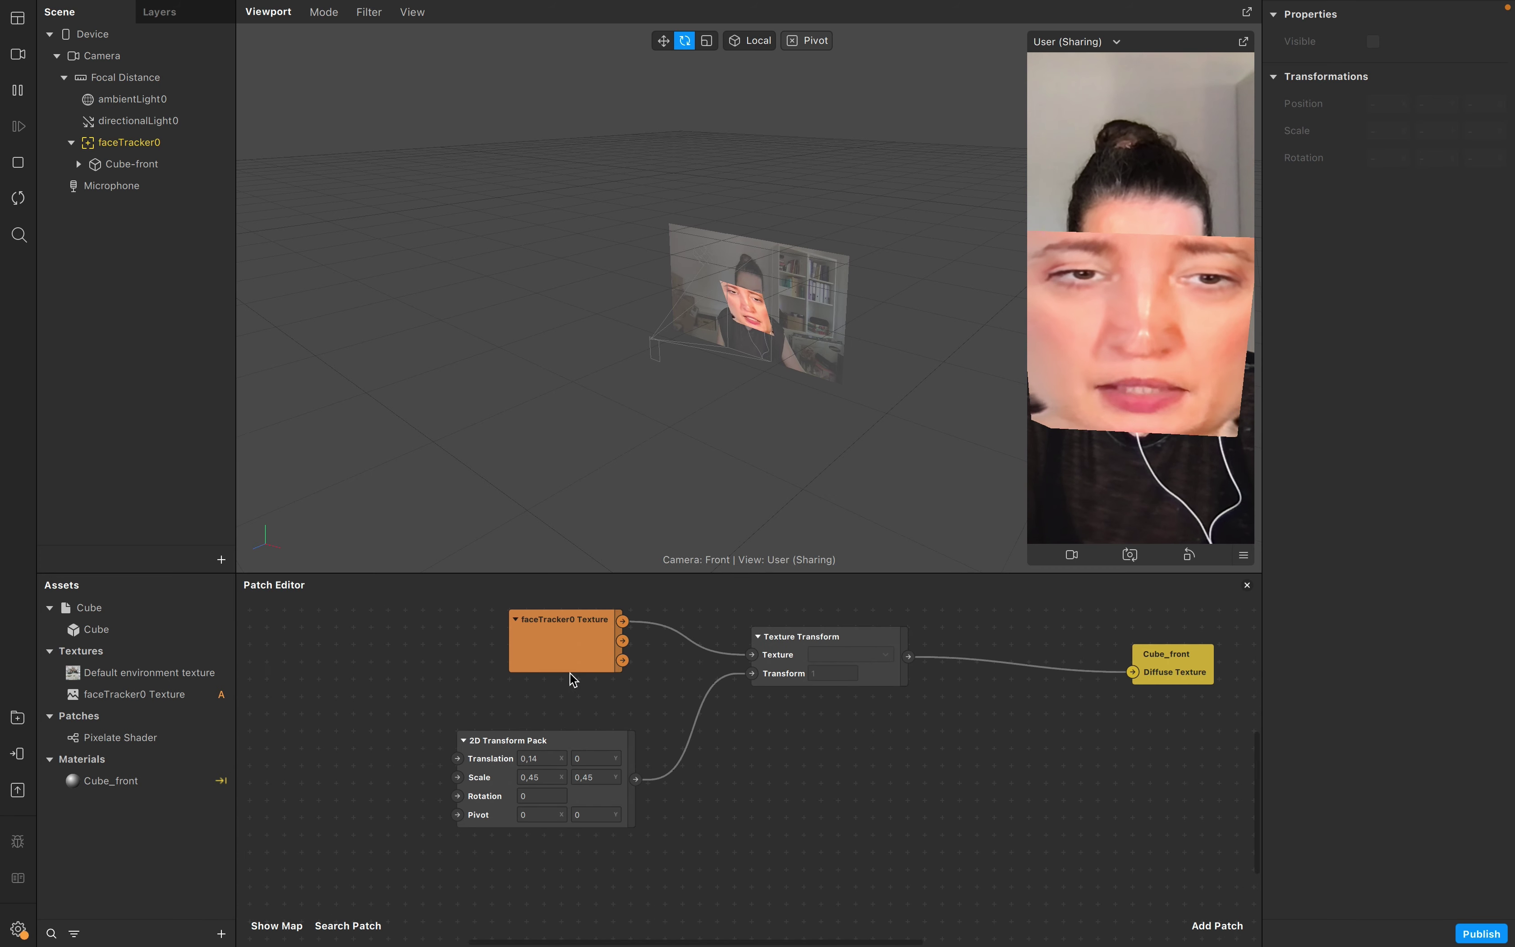
scroll(707, 847, right, 8)
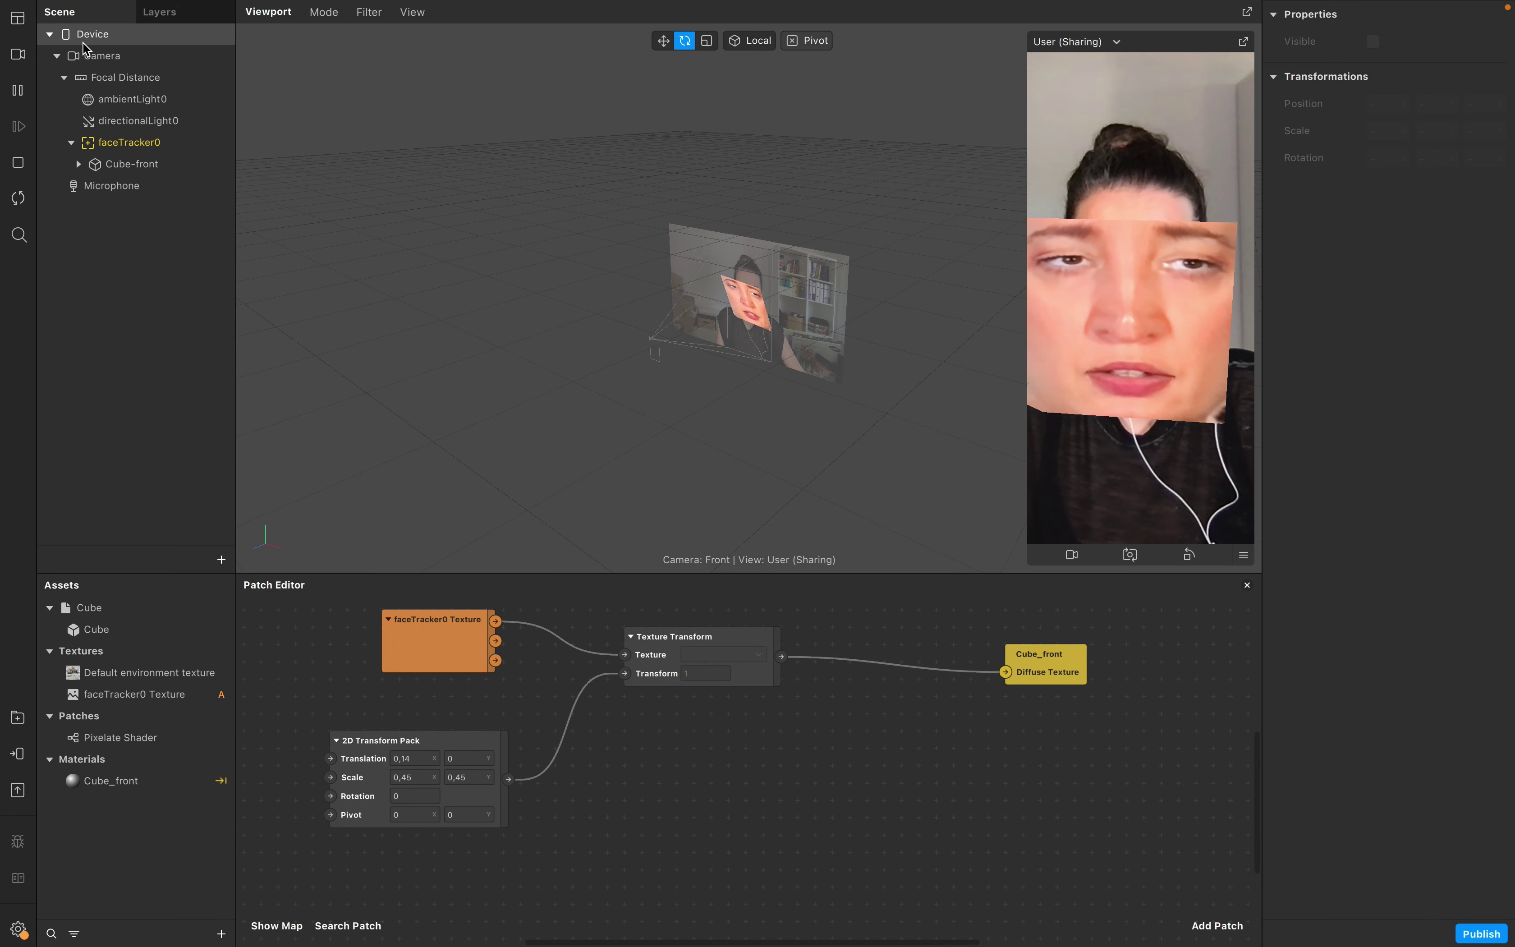
Step: Add Device and Pixelate Shader patches, wiring Screen Size into Device Screen Size
drag(84, 43, 342, 877)
drag(120, 737, 711, 763)
scroll(501, 801, right, 2)
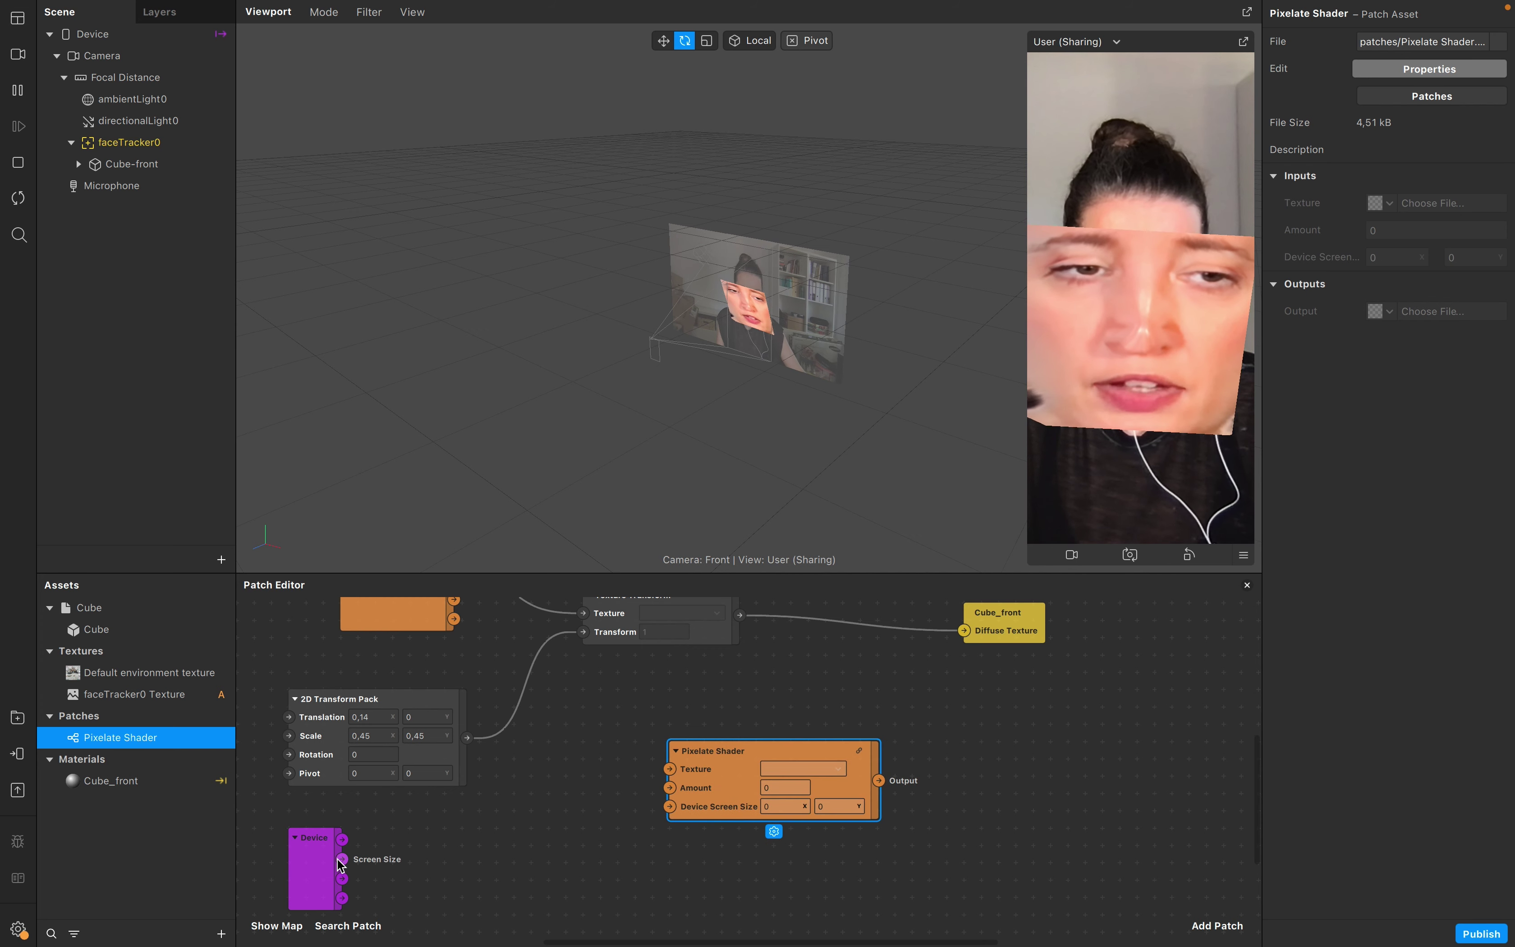
drag(341, 858, 671, 806)
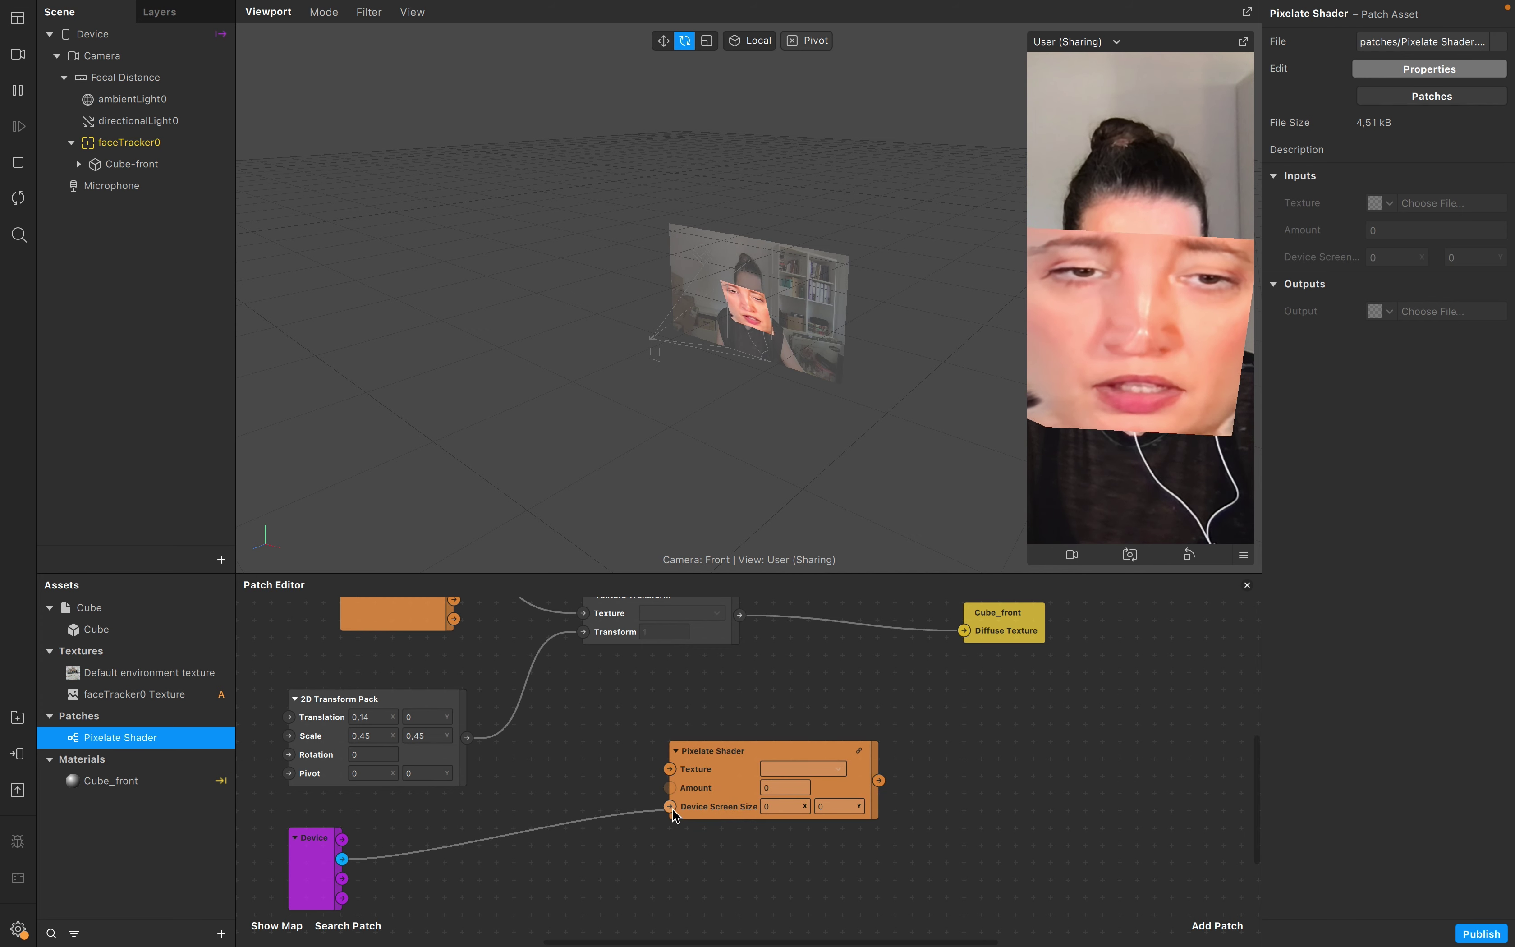
click(670, 807)
scroll(761, 826, right, 3)
scroll(761, 821, right, 5)
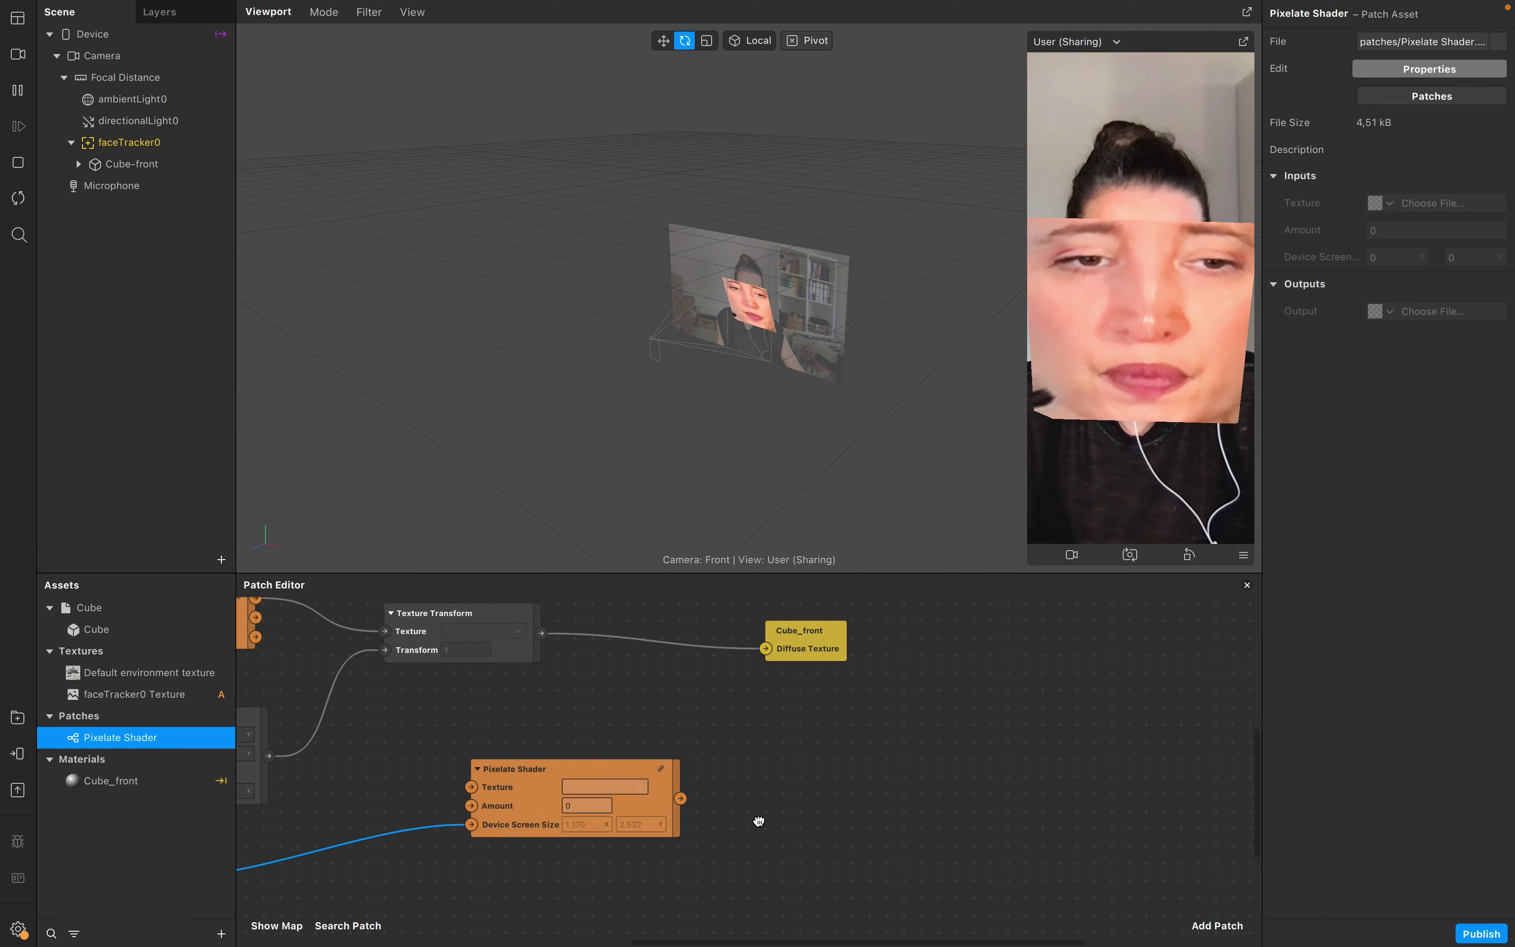
scroll(759, 821, left, 4)
drag(639, 777, 742, 690)
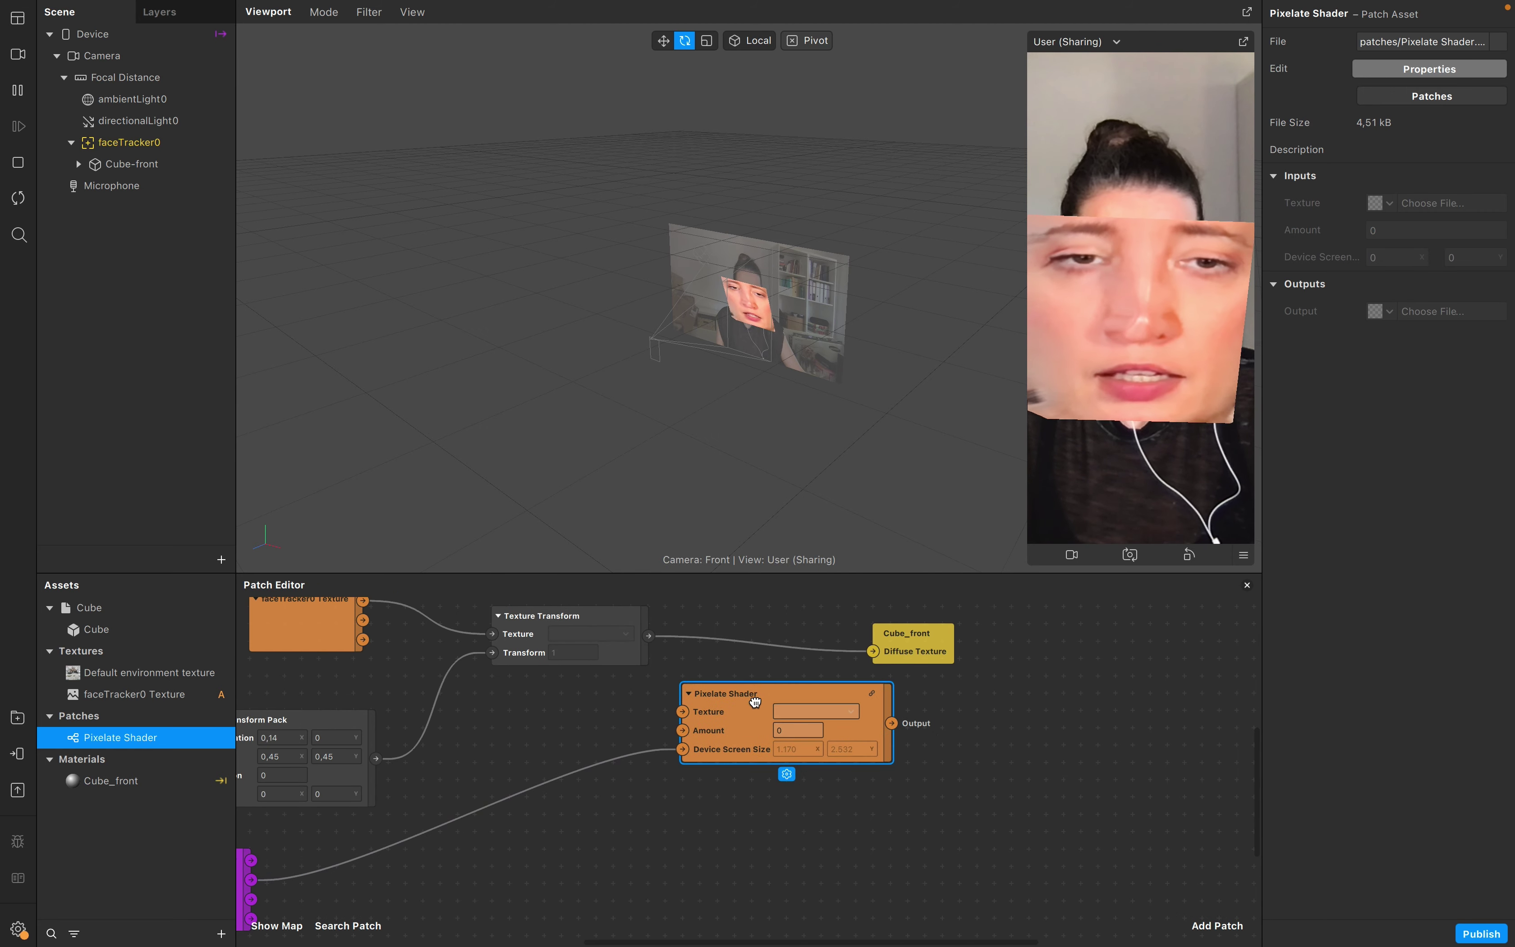
scroll(845, 707, up, 5)
Step: Route the Texture Transform through the Pixelate Shader into Cube_front's Diffuse Texture
drag(941, 726, 1090, 692)
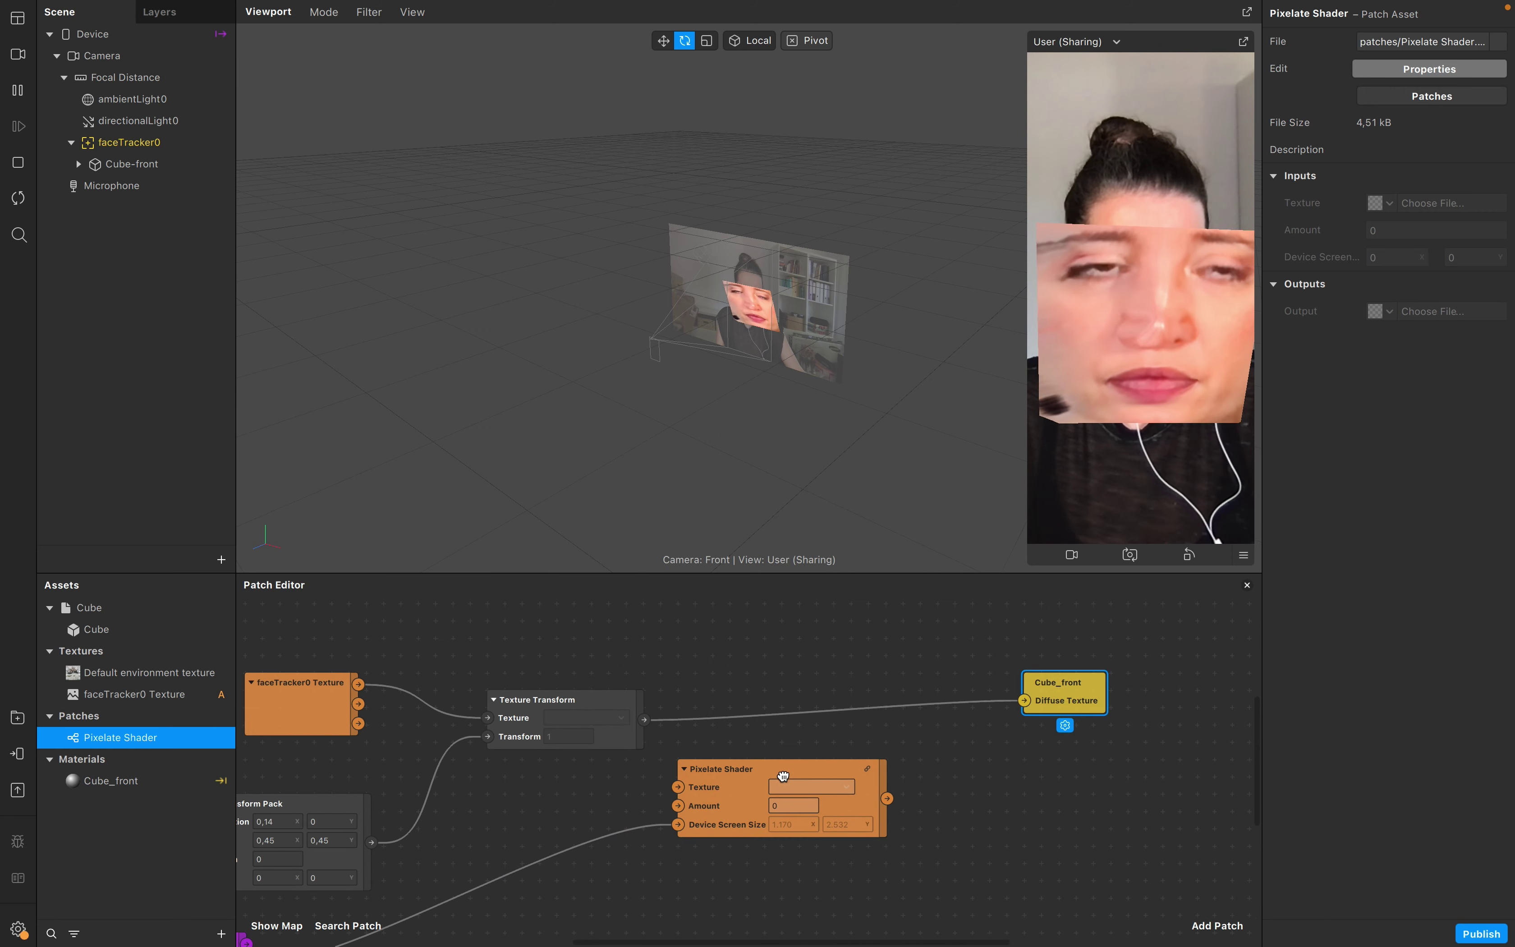
drag(762, 774, 794, 756)
drag(640, 721, 713, 769)
drag(924, 780, 1082, 731)
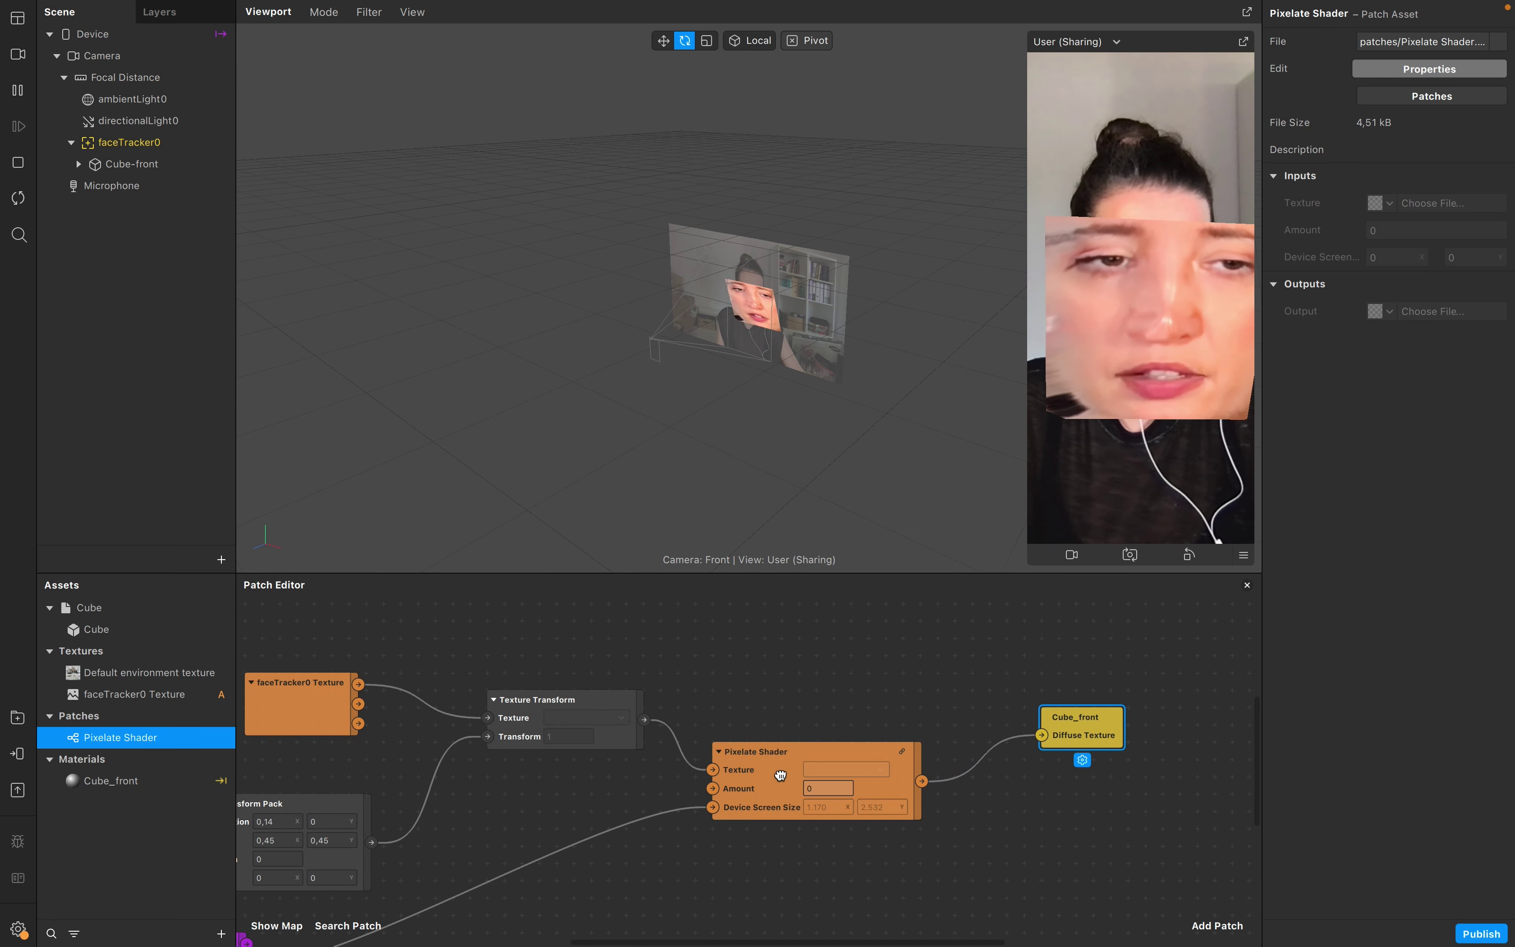
Step: Set the Pixelate Shader's Amount to 10
click(828, 787)
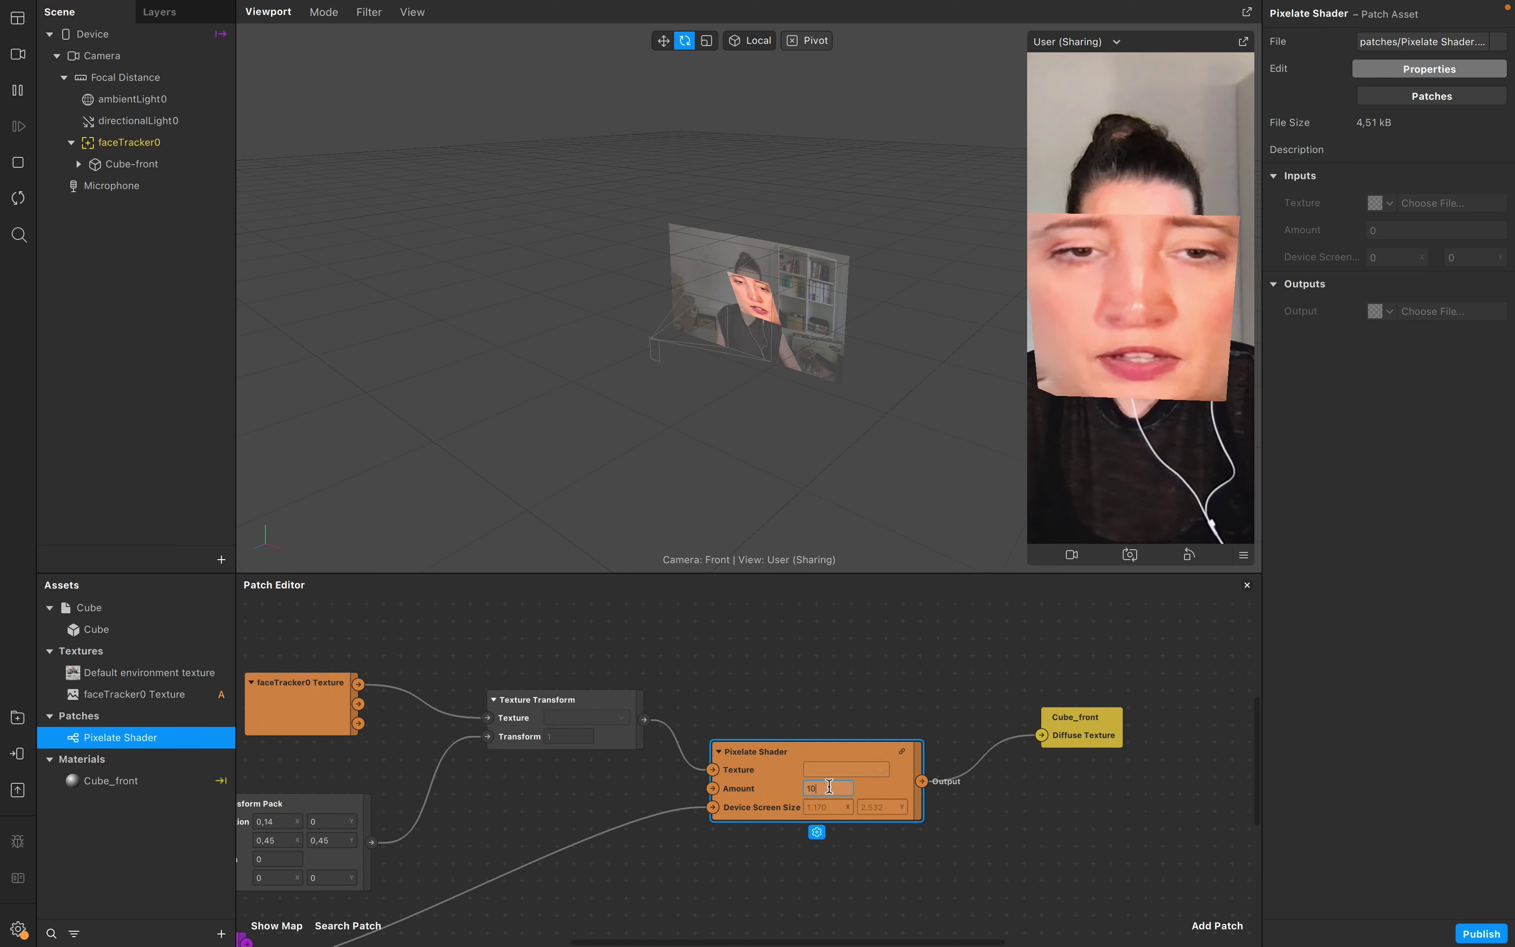
text(10)
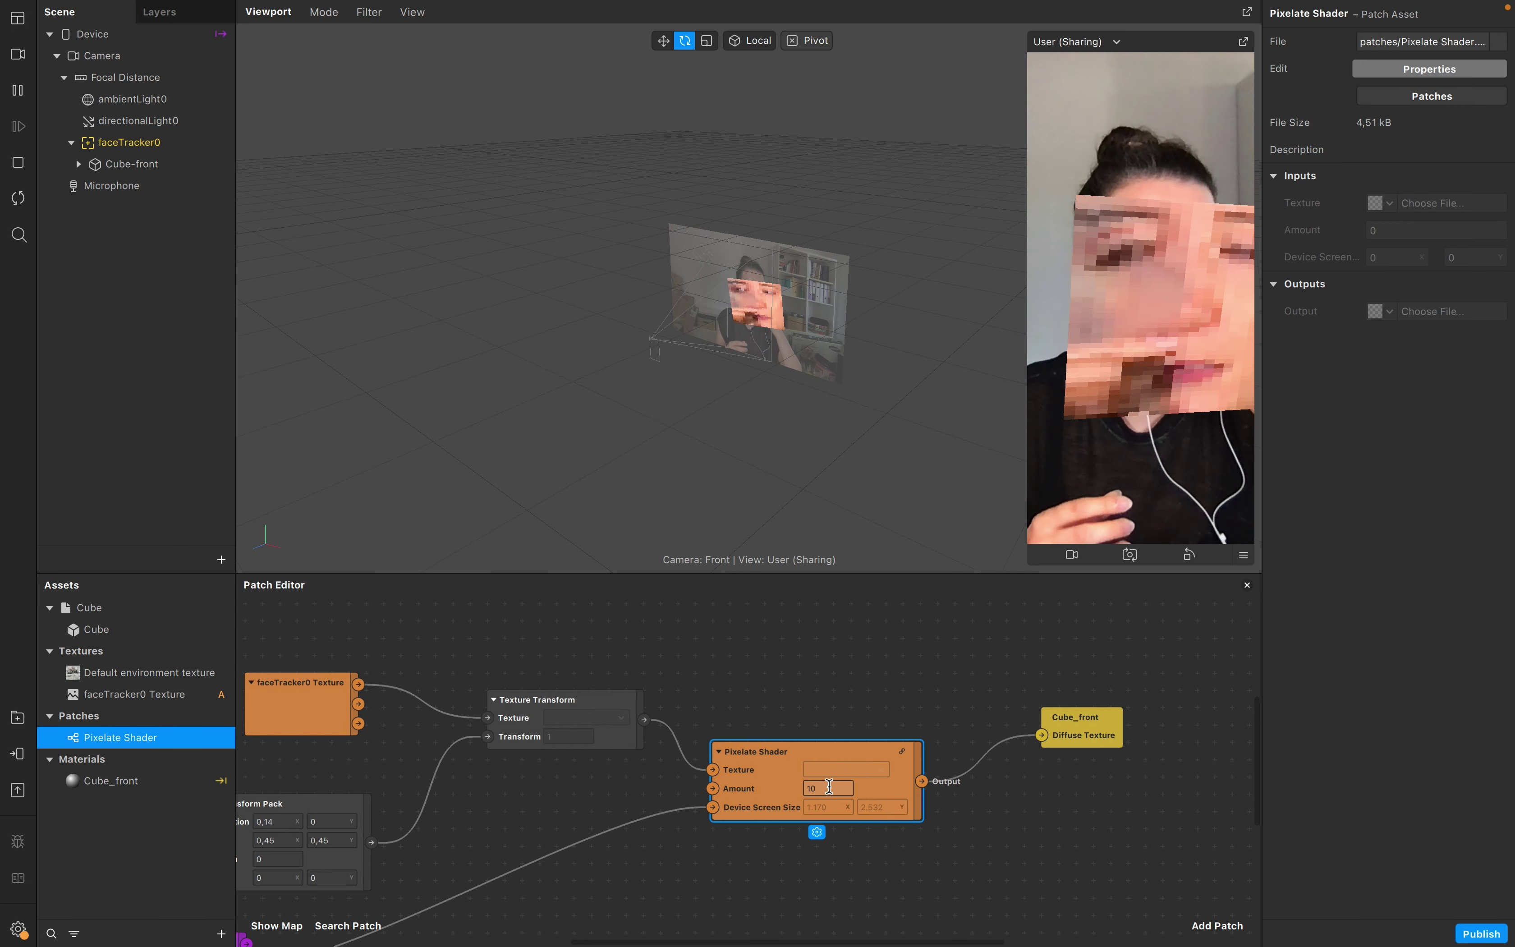
click(1166, 629)
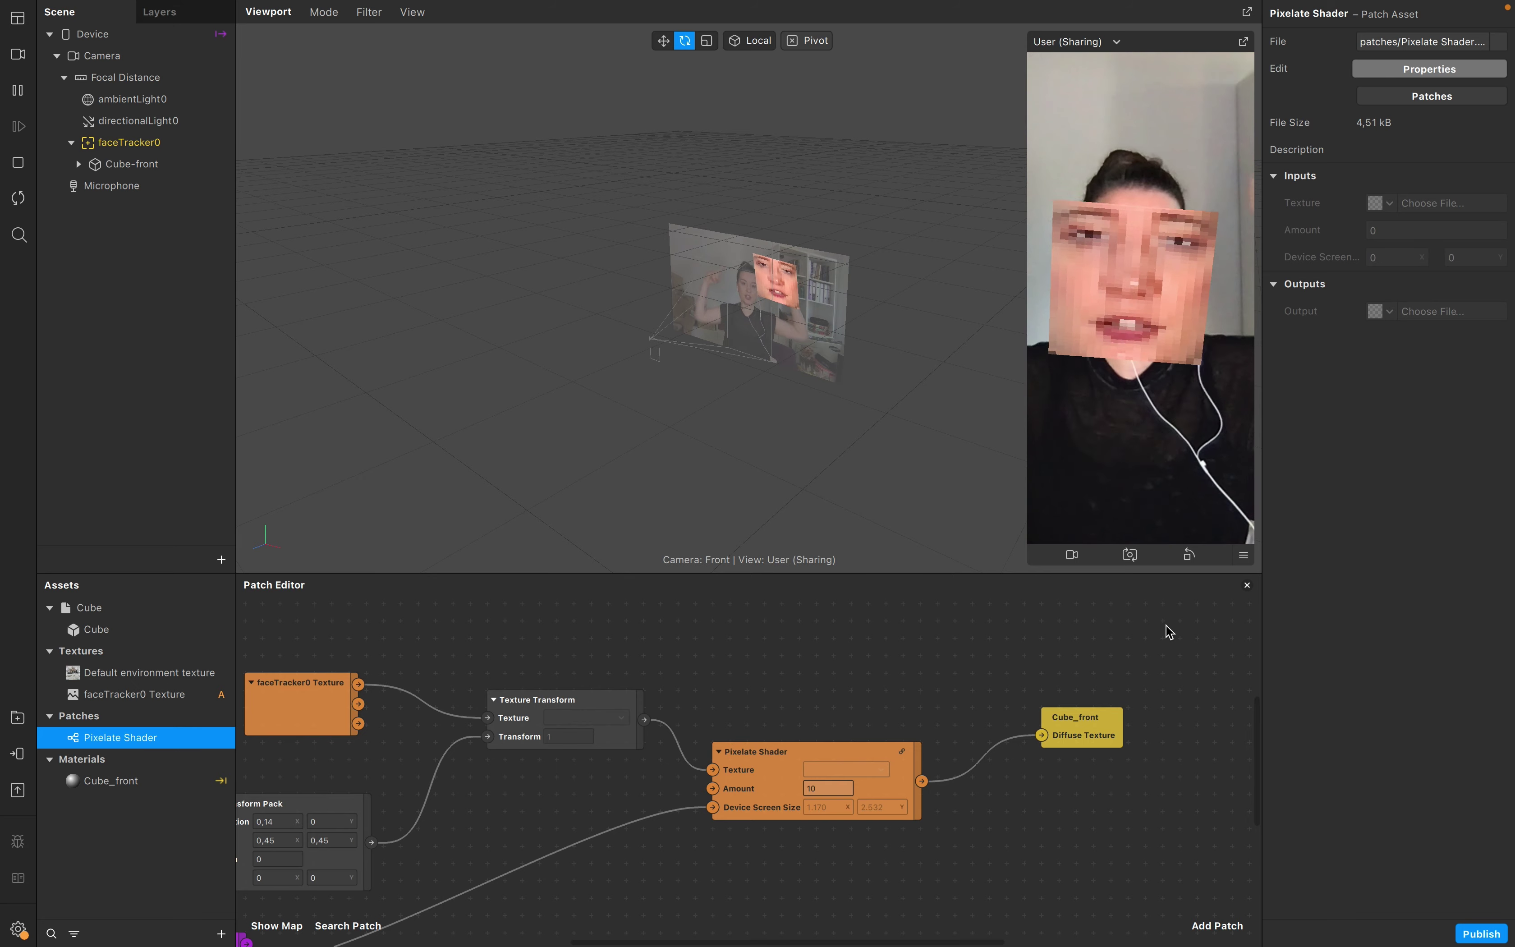
click(103, 864)
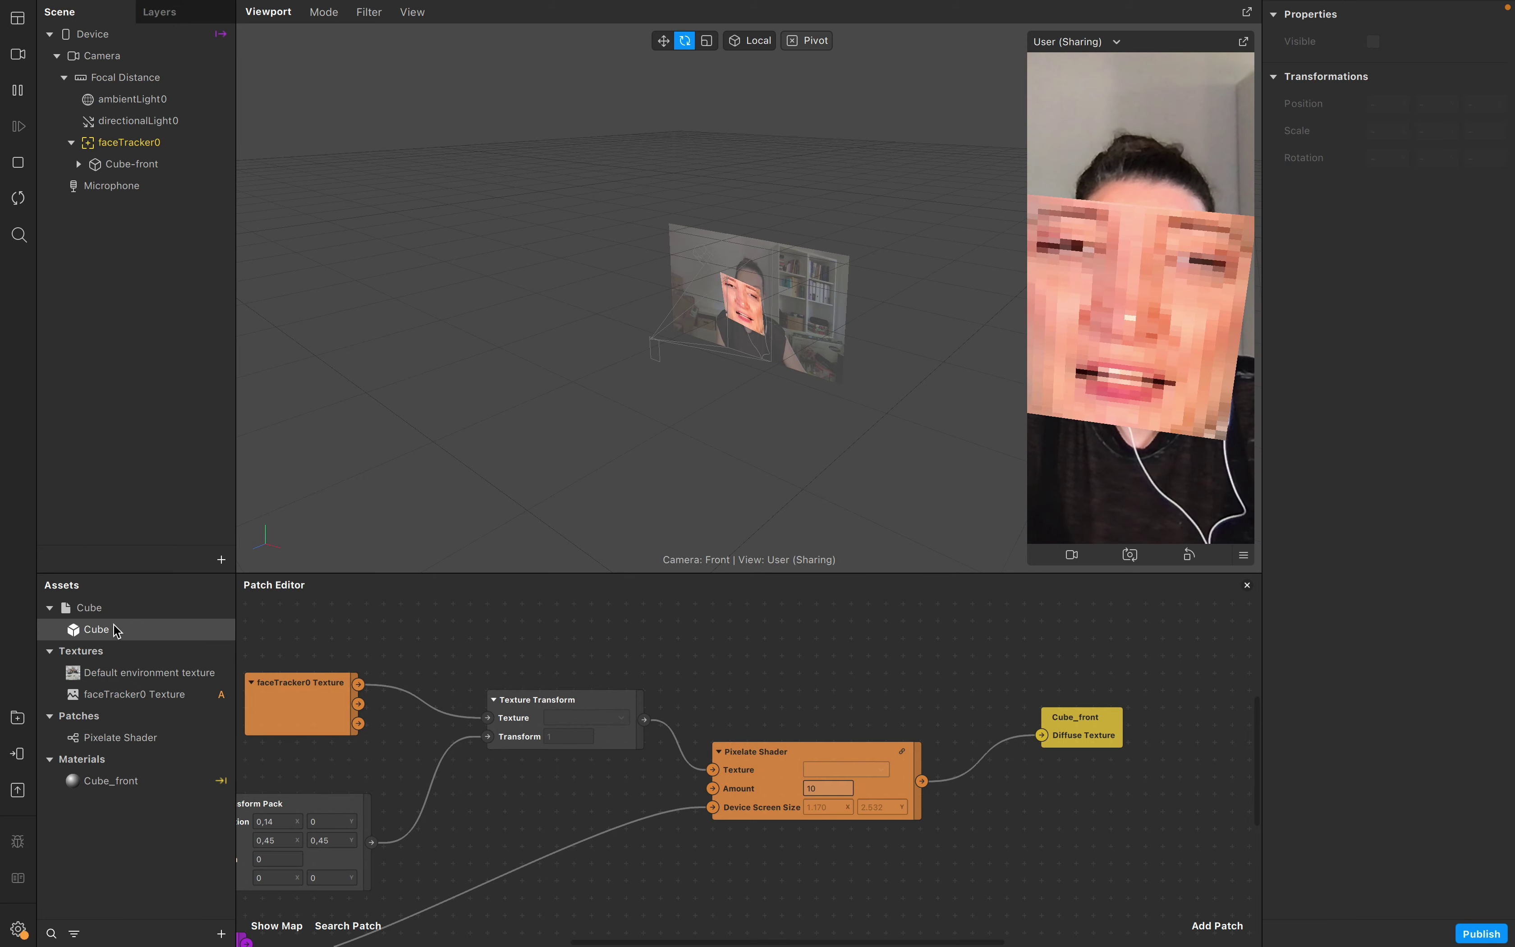
Step: Duplicate Cube-front with Ctrl+D and move the copy above Cube-front in the hierarchy
click(121, 610)
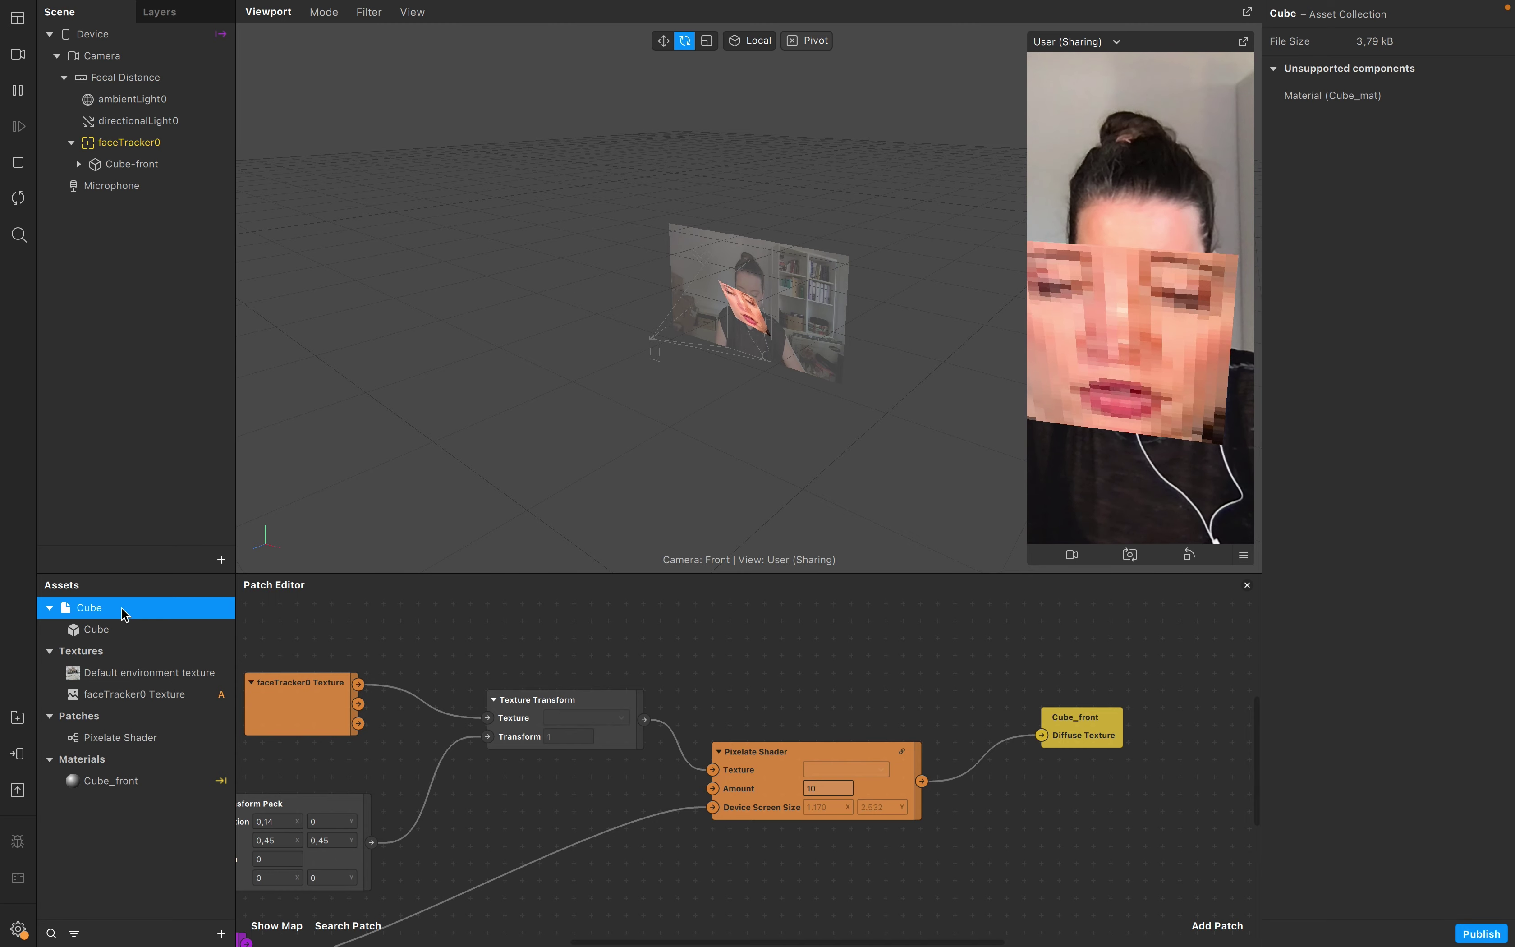
click(152, 165)
click(142, 284)
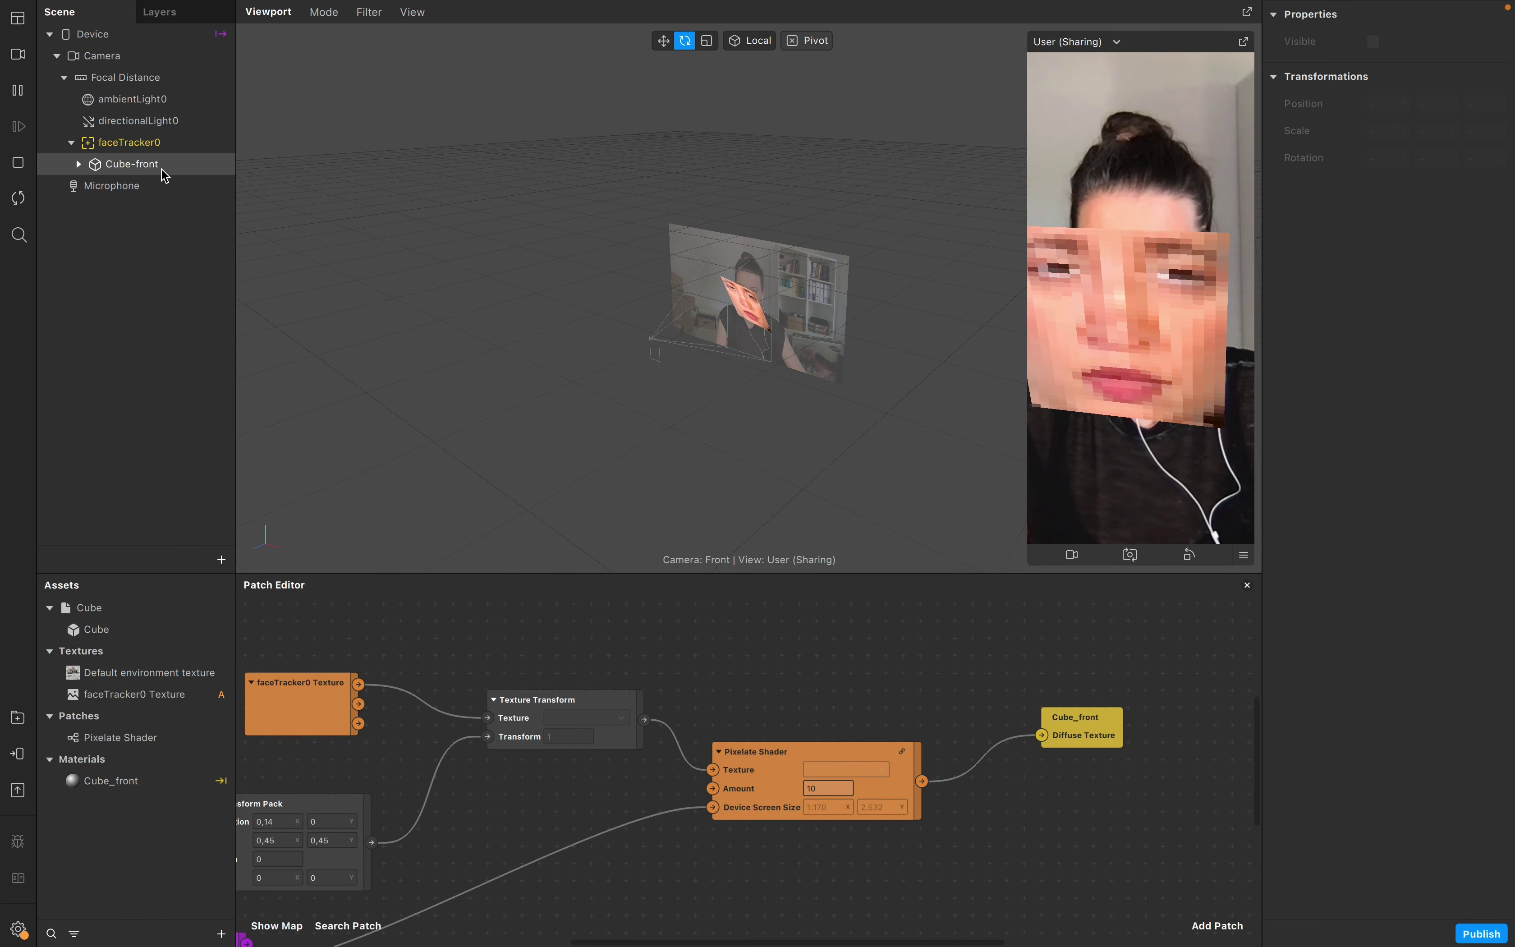
click(164, 175)
key(ctrl+d)
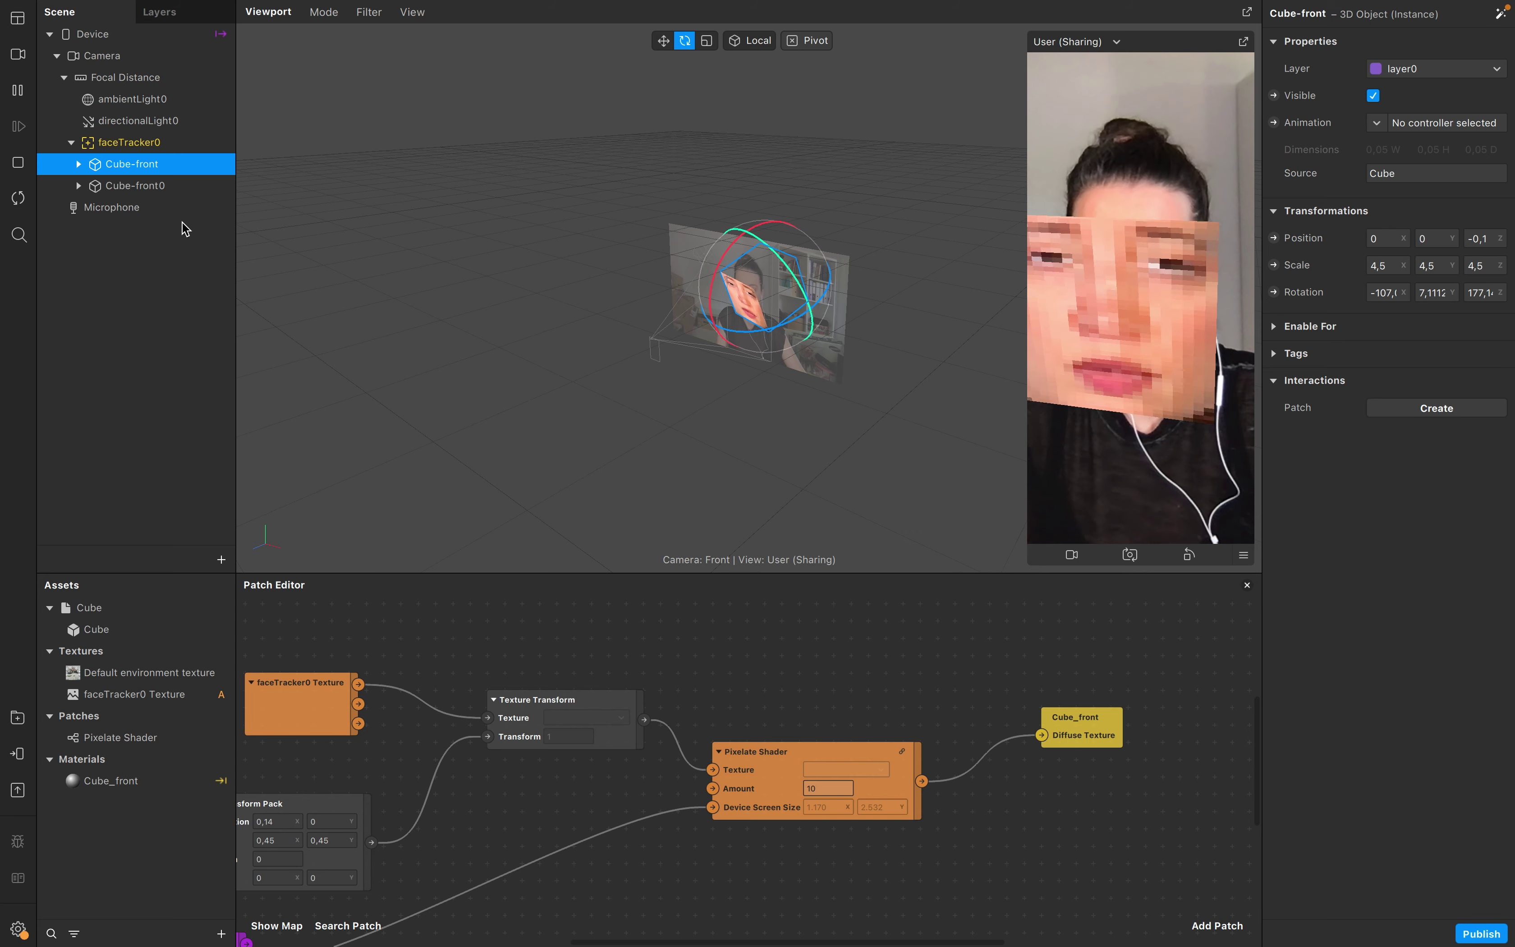
click(168, 186)
drag(169, 188, 173, 152)
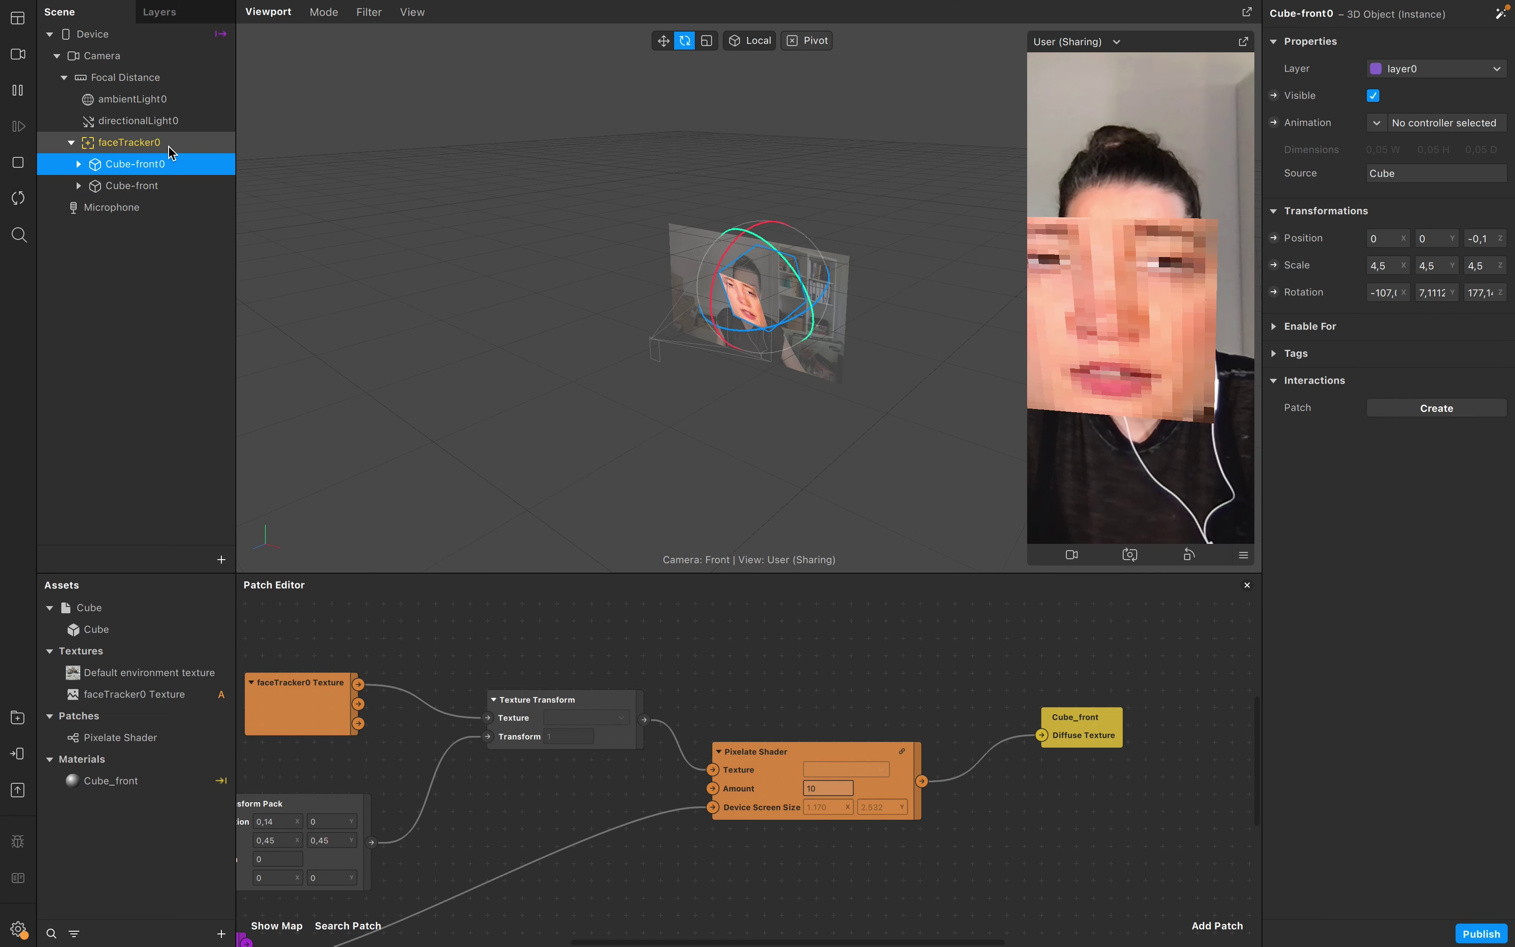
Step: Rename the copy to Cube-side and expand it to show its Cube mesh
double_click(180, 172)
key(Right)
key(shift+Left)
key(shift+Left)
key(shift+Left)
key(shift+Left)
key(shift+Left)
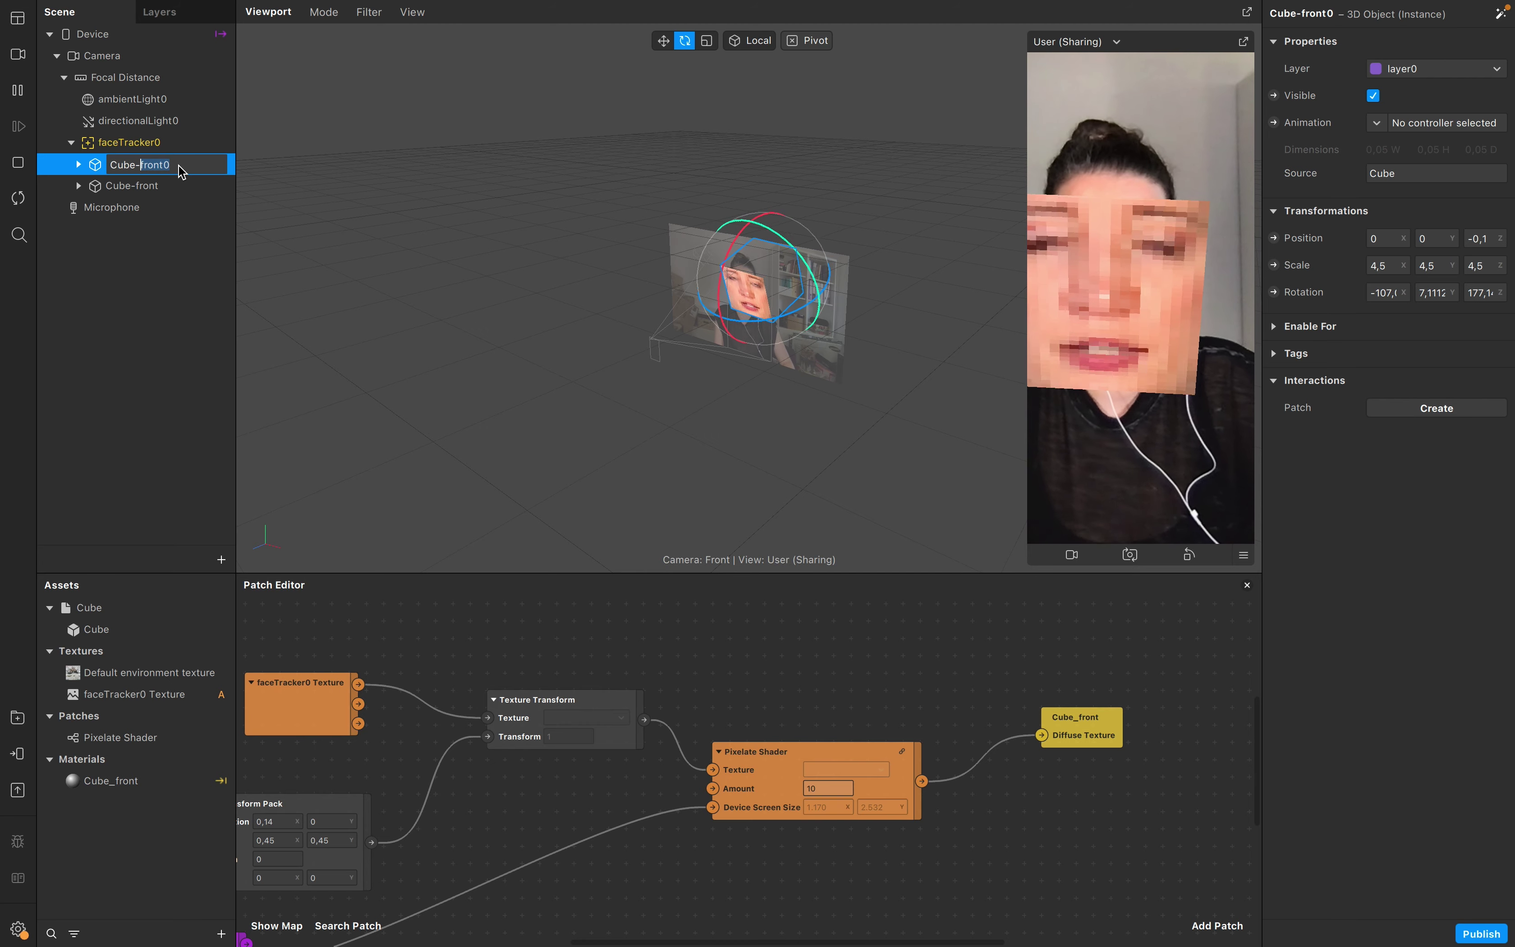
text(s)
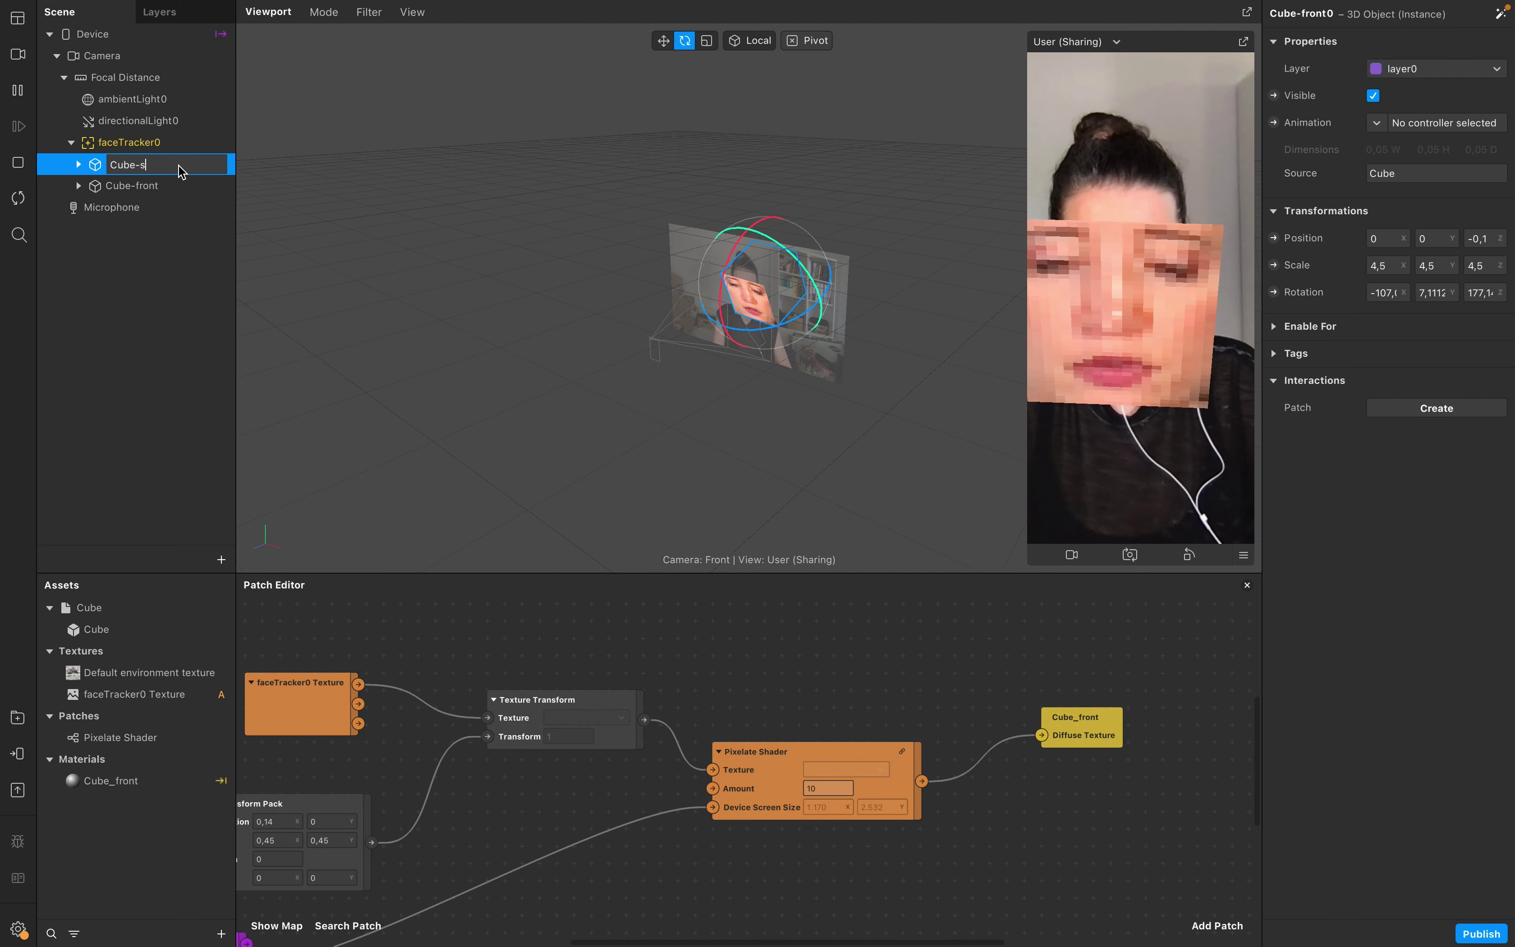
text(ide)
key(Return)
click(181, 294)
click(169, 176)
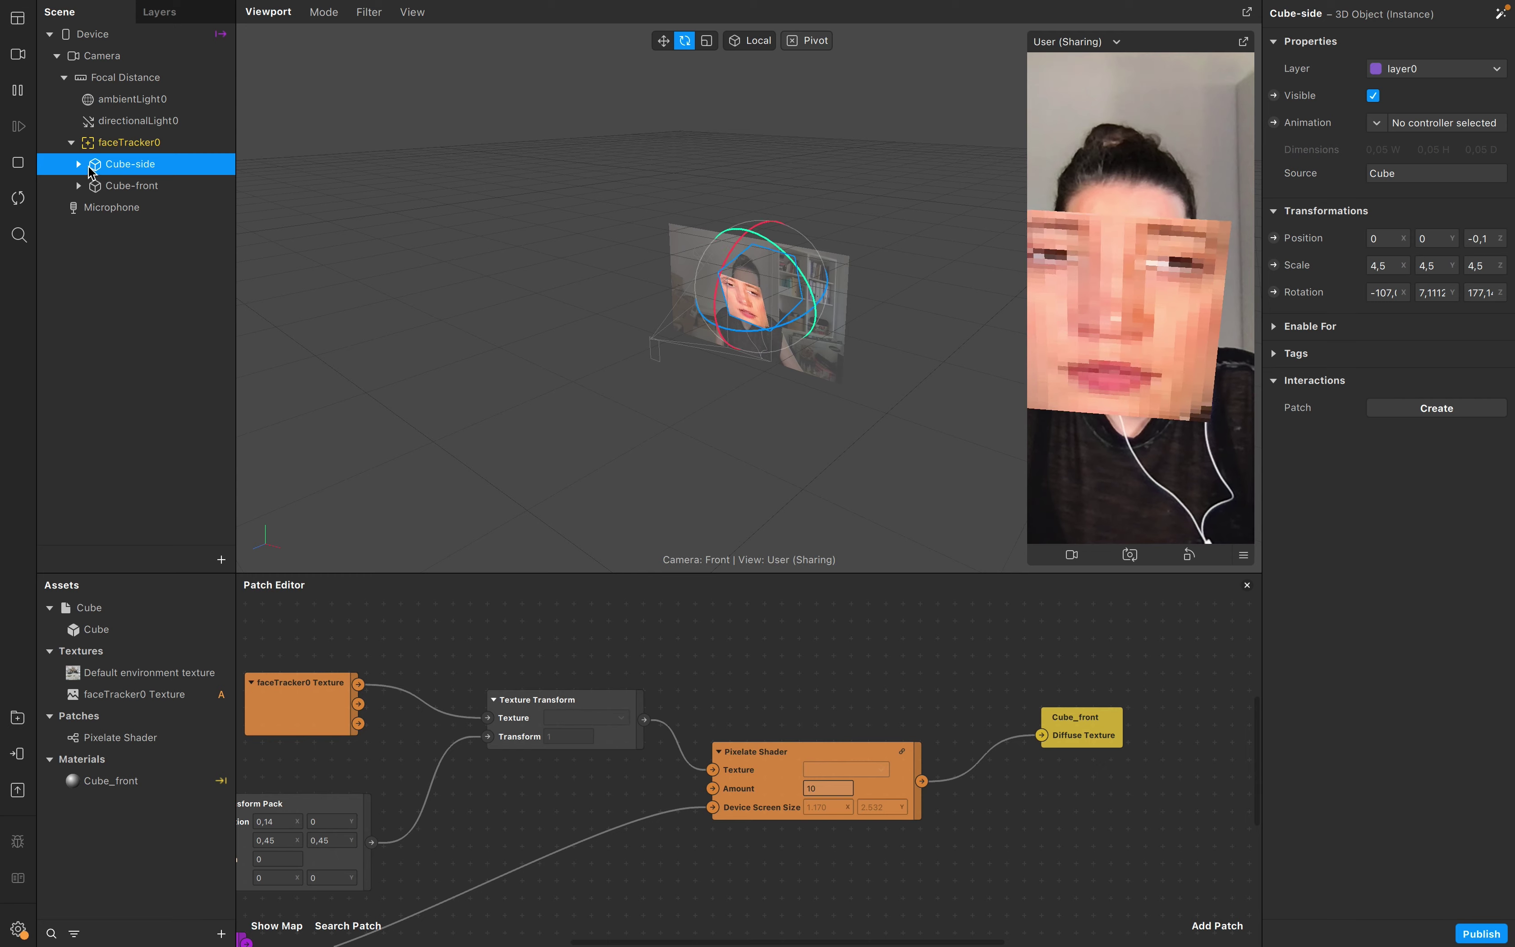
key(Right)
Step: Duplicate the Cube_front material and rename the copy Cube_side
click(200, 186)
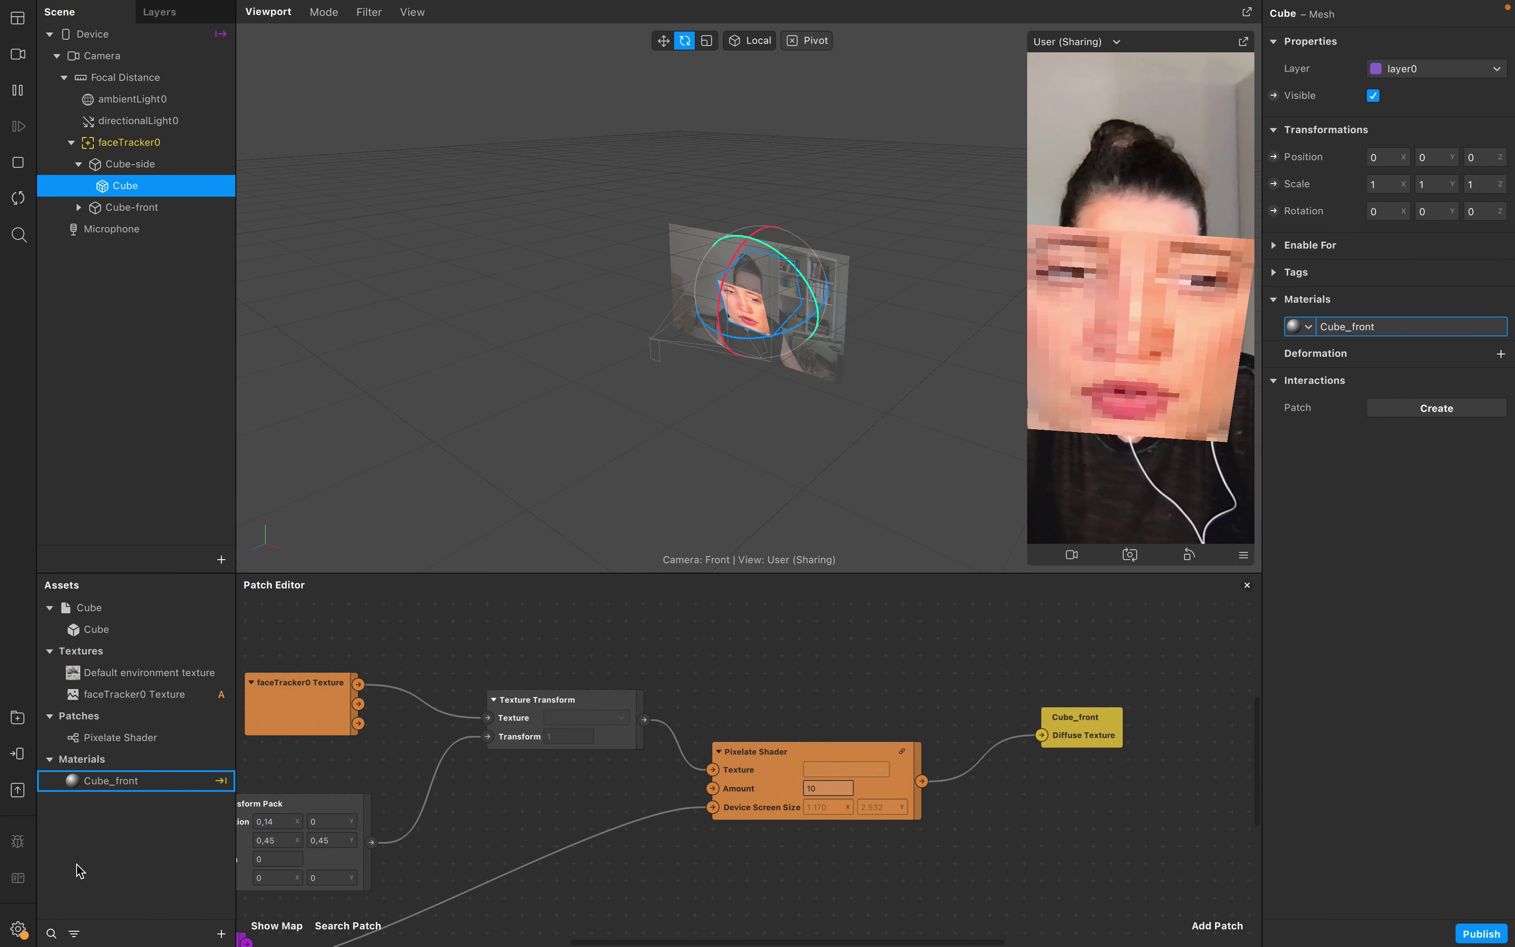
click(130, 783)
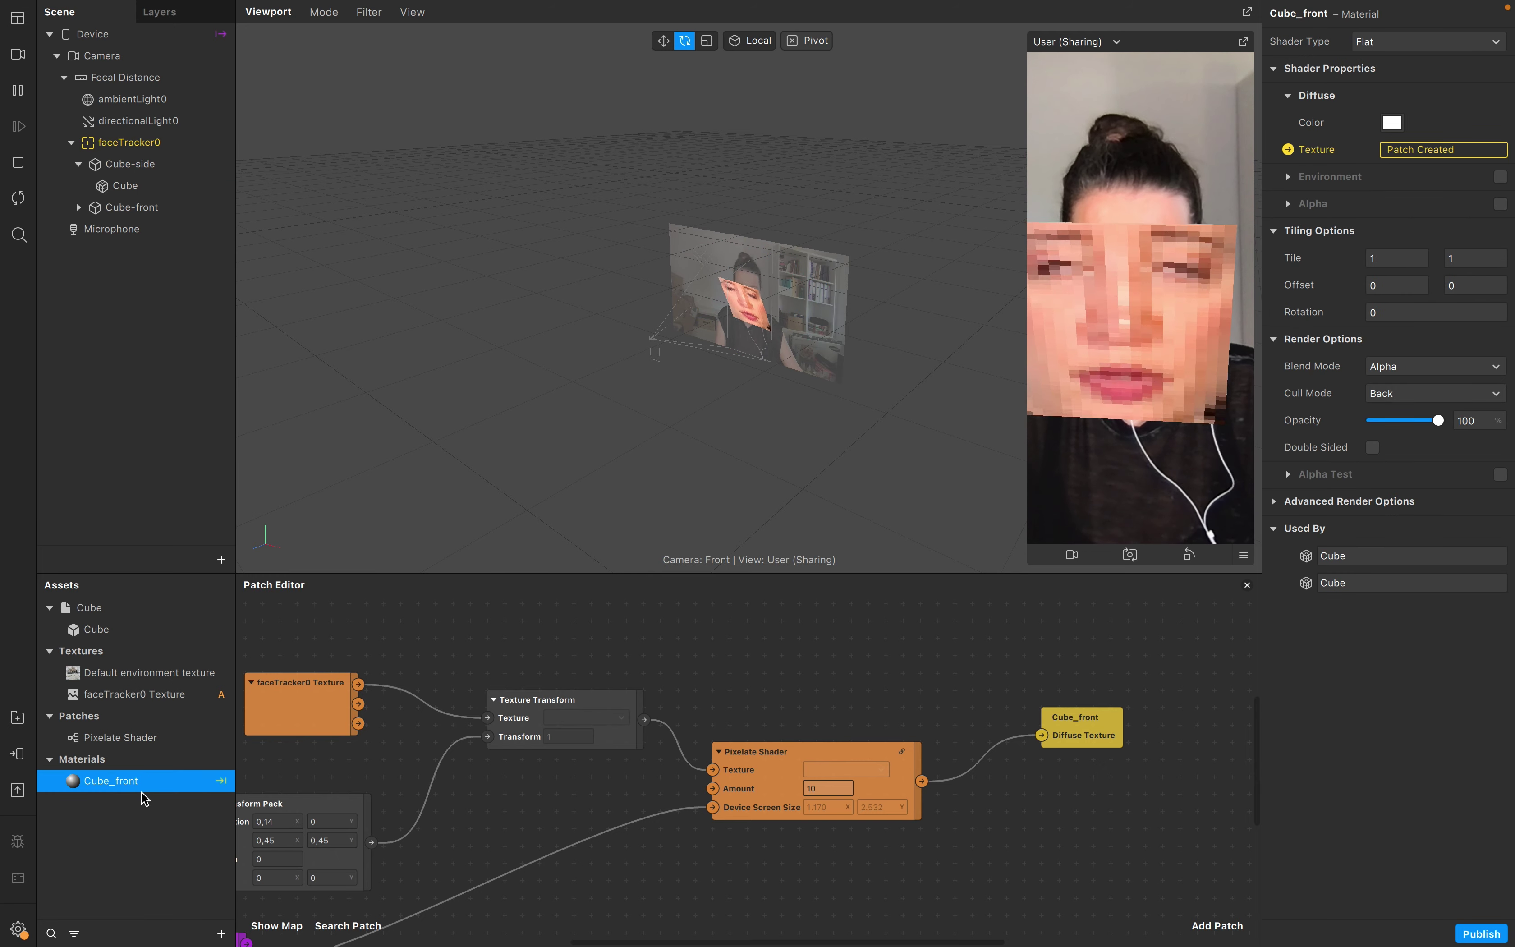
key(super+d)
double_click(158, 803)
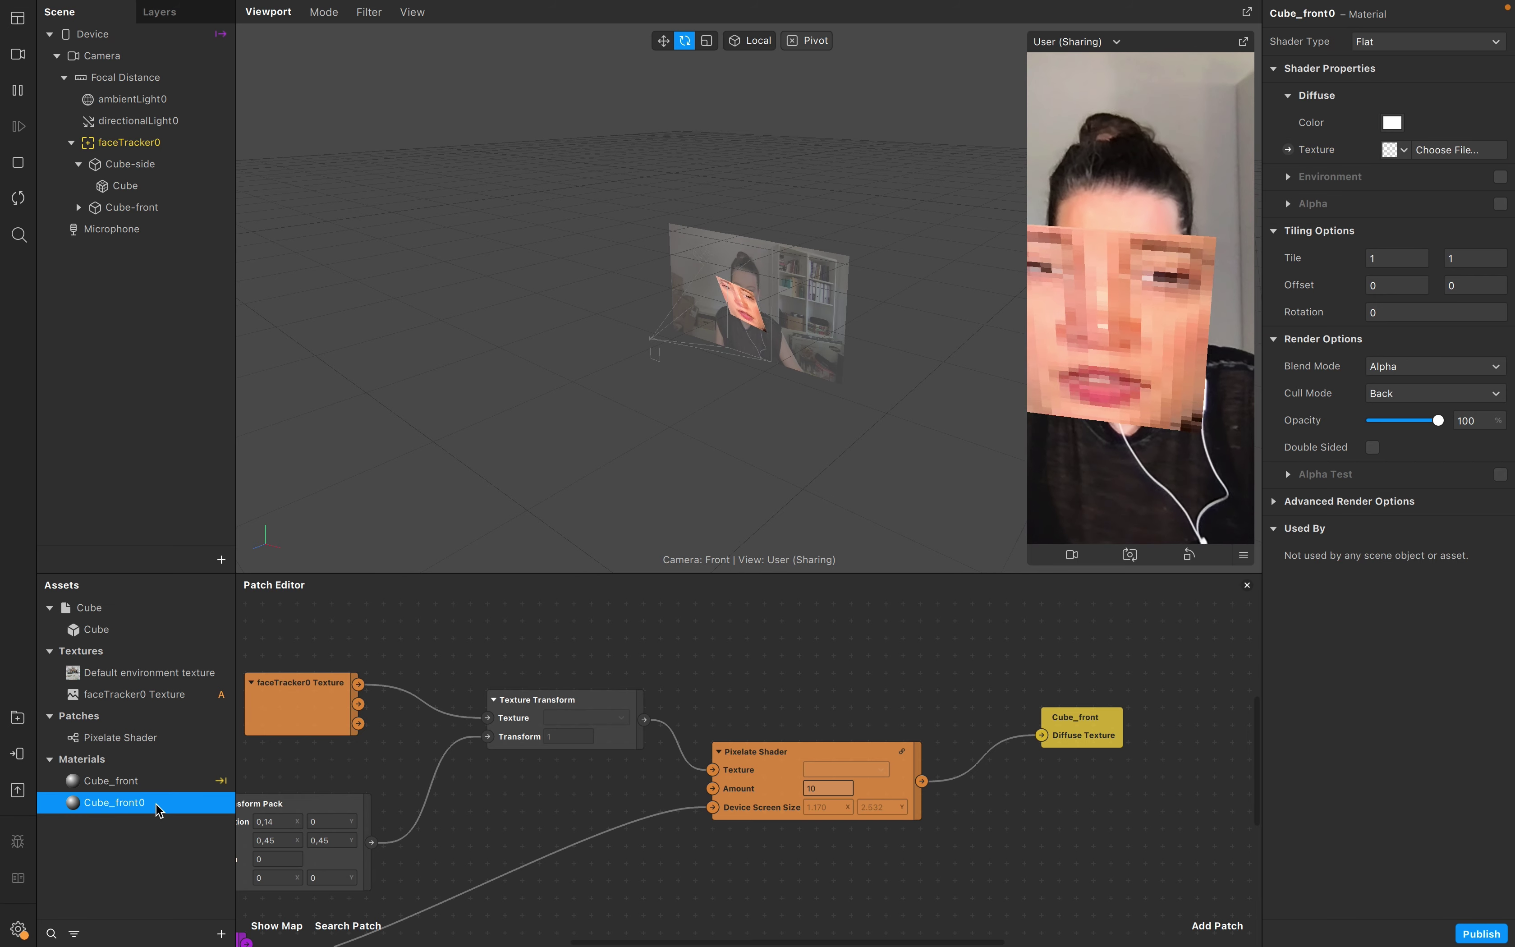
click(158, 803)
key(shift+Left)
key(shift+Left)
key(shift+Left)
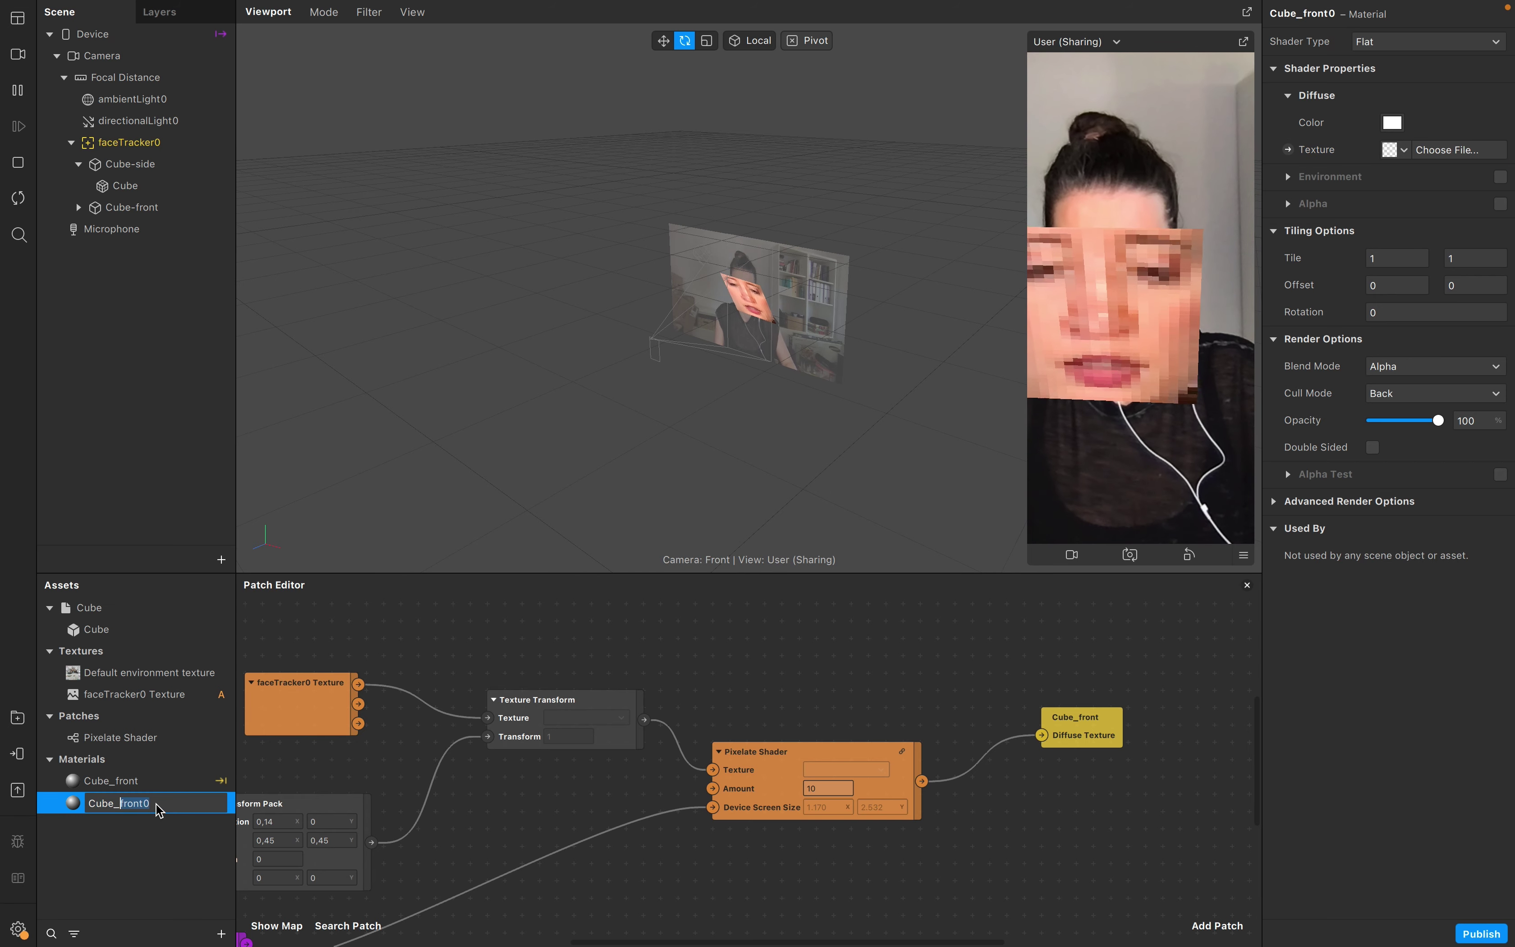
text(side)
key(Return)
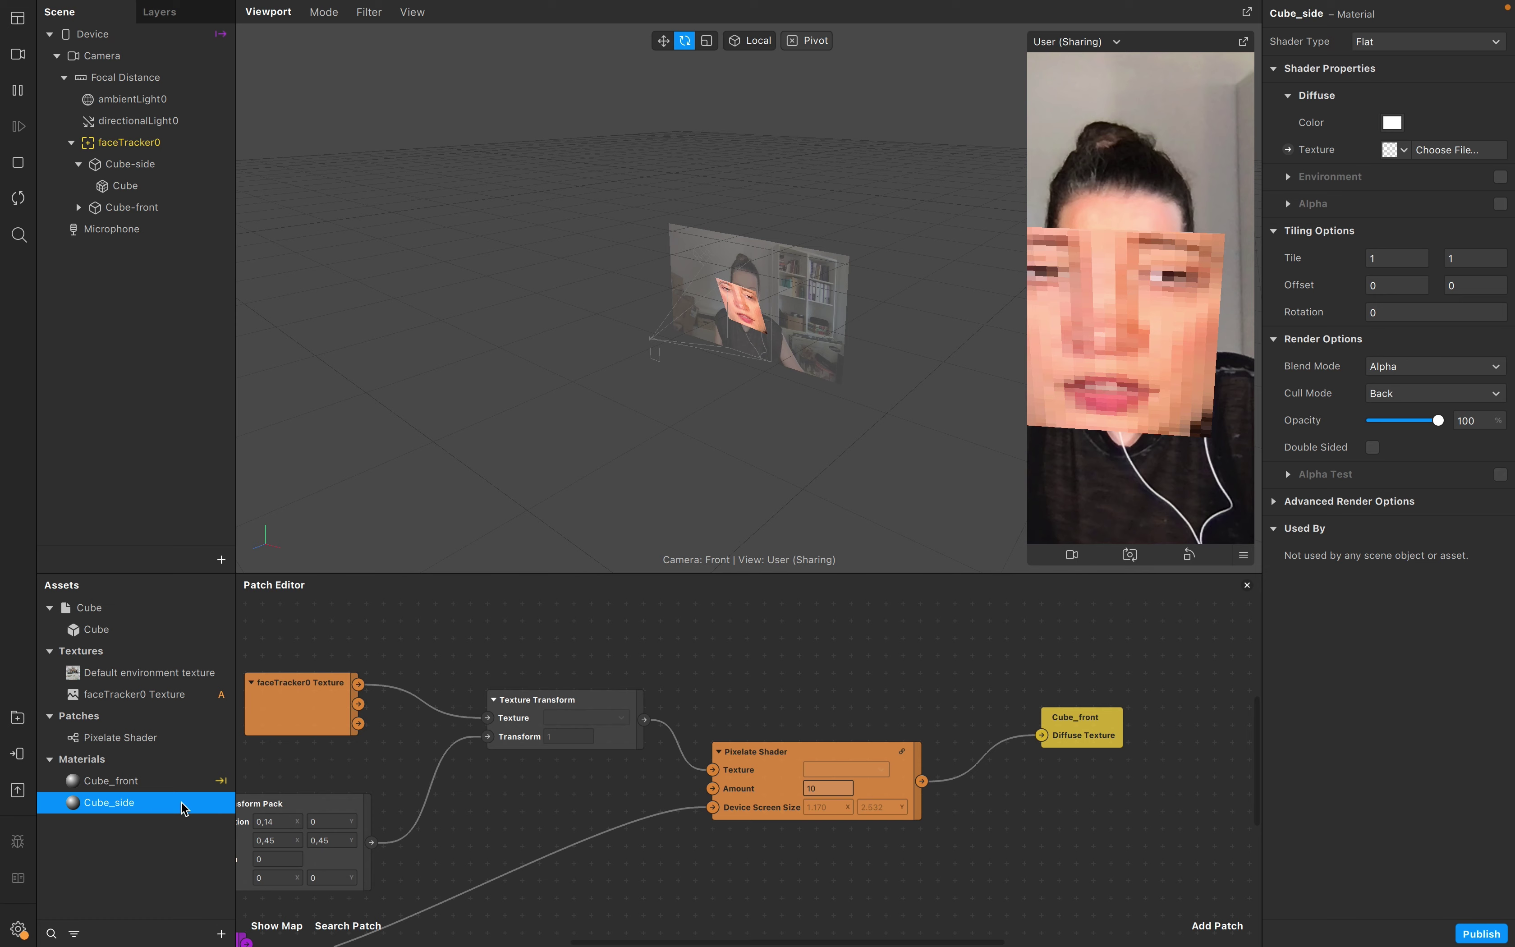
Step: Assign the Cube_side material to Cube-side's Cube mesh and view its properties
click(181, 190)
click(1309, 330)
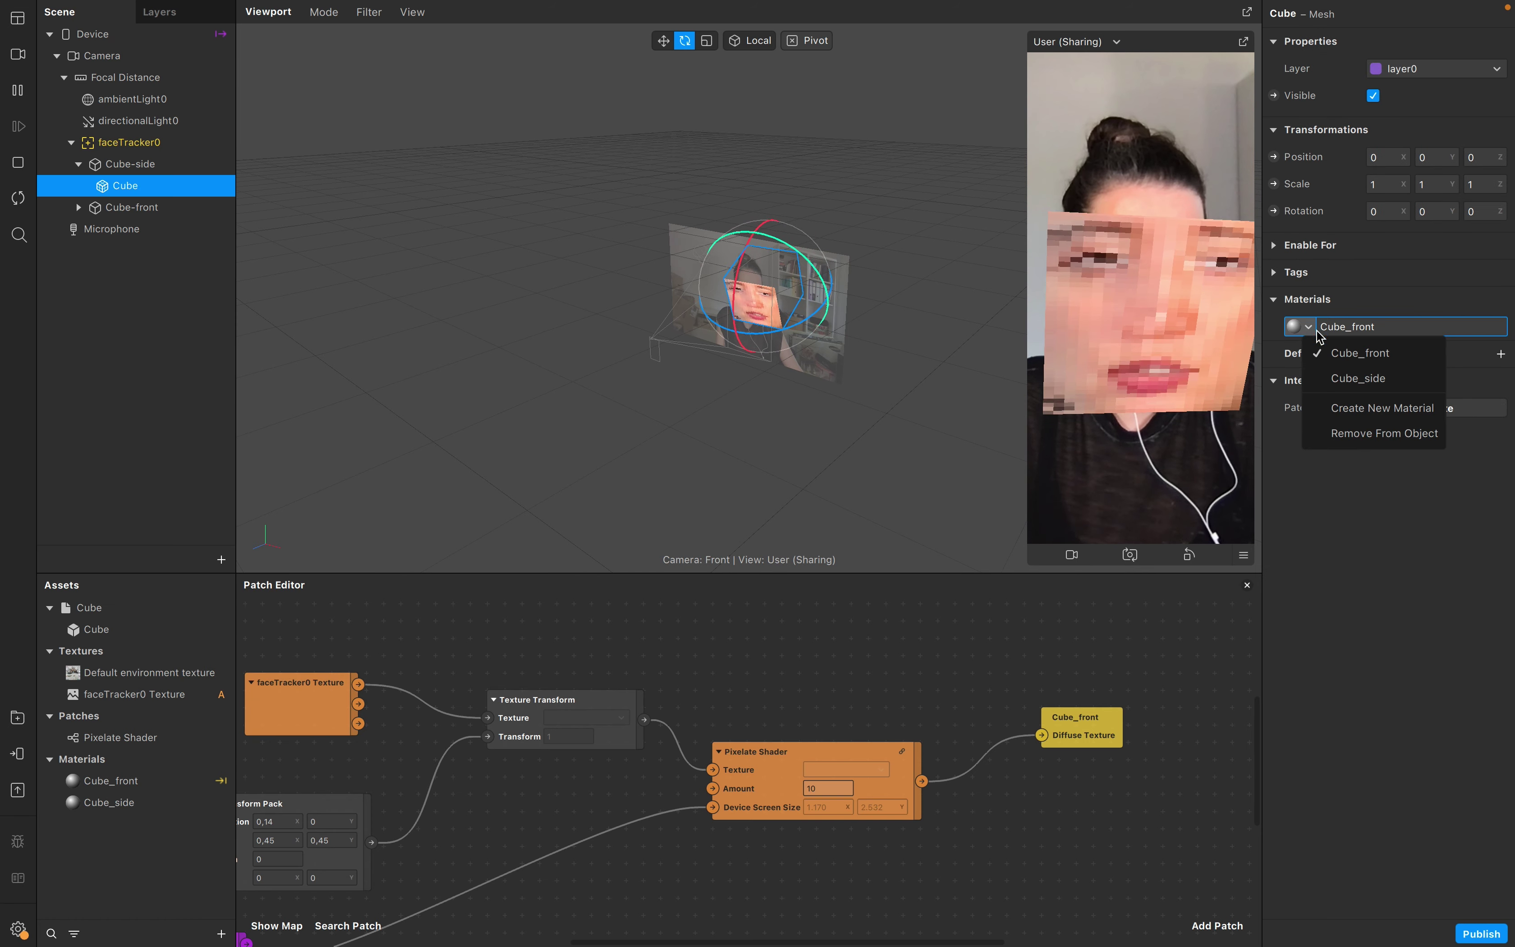
click(1365, 381)
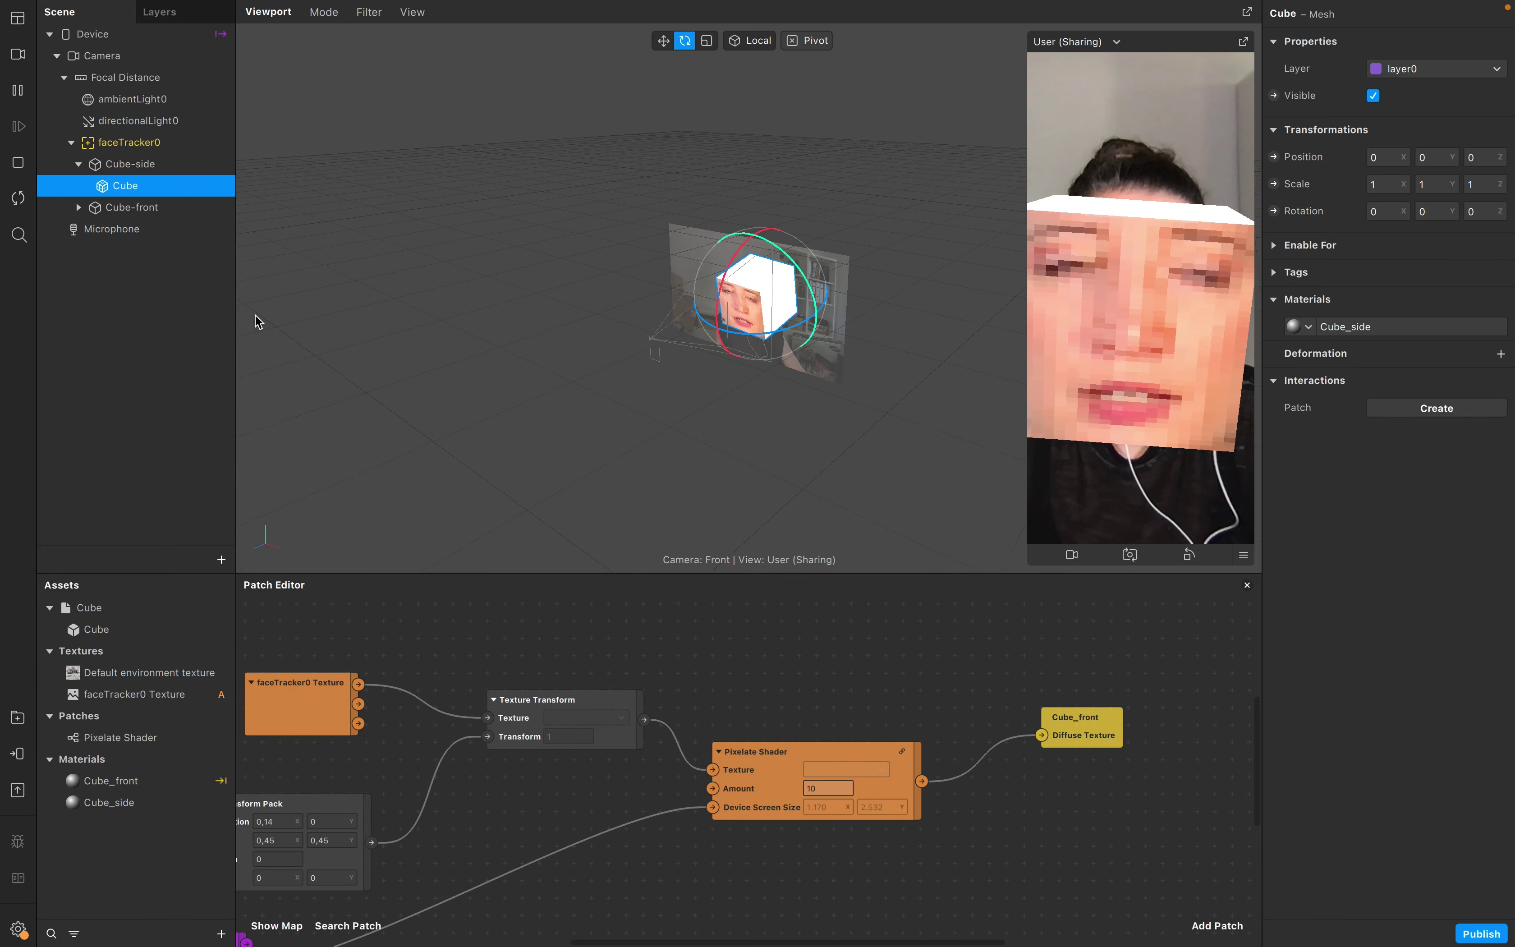
click(141, 185)
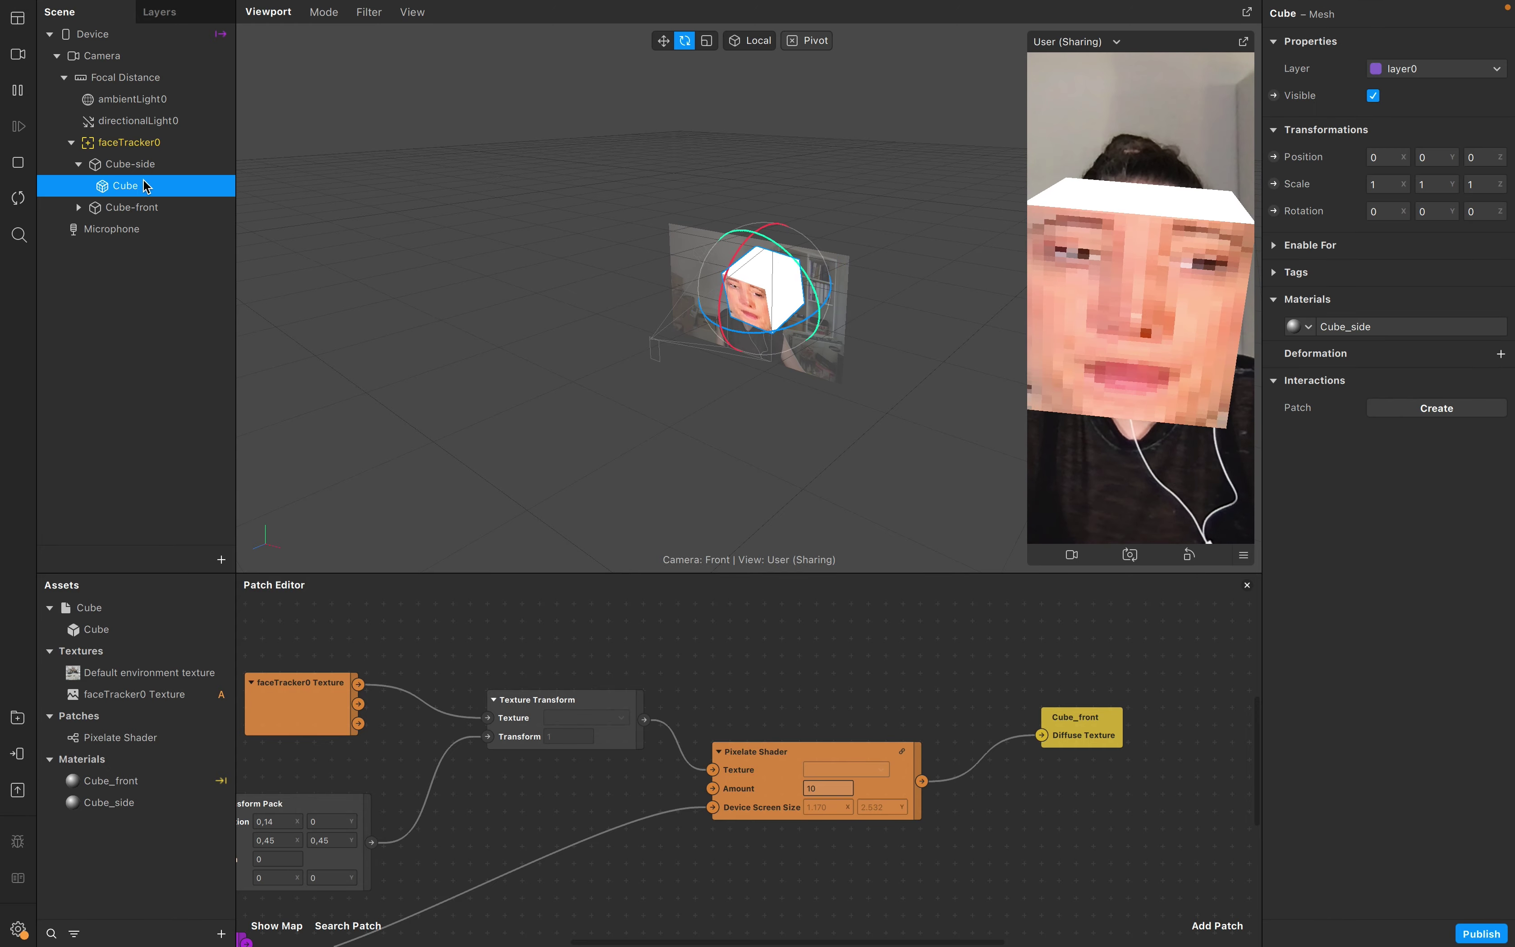
click(1400, 329)
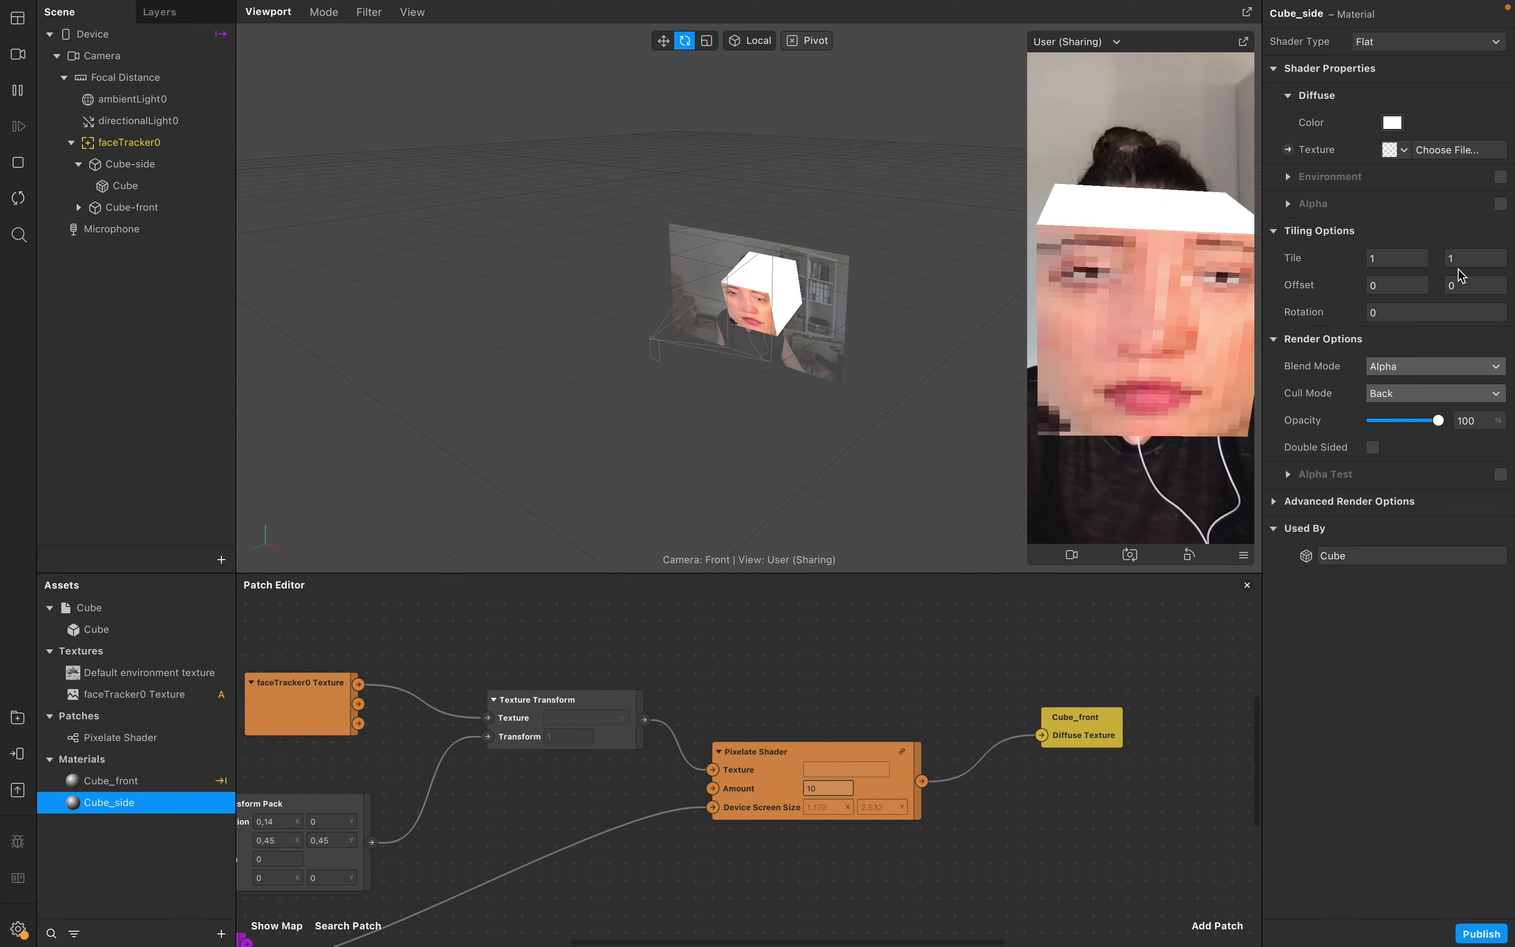
Step: Create a Cube_side Diffuse Texture patch from the material's texture property and move it lower right
scroll(720, 871, down, 8)
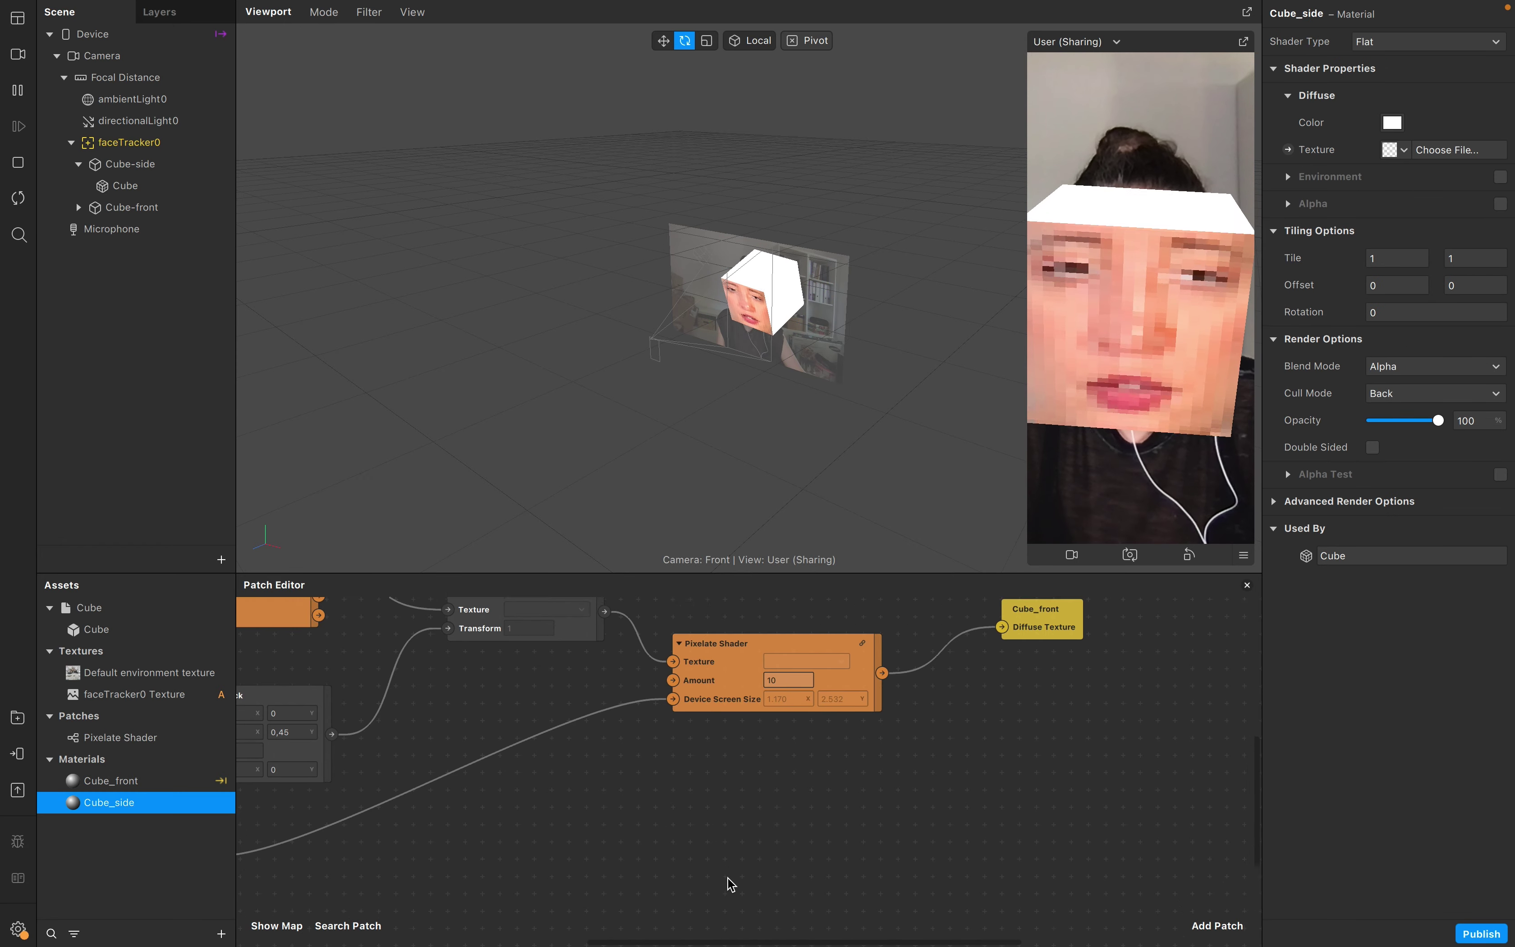
scroll(720, 870, up, 2)
scroll(720, 870, right, 2)
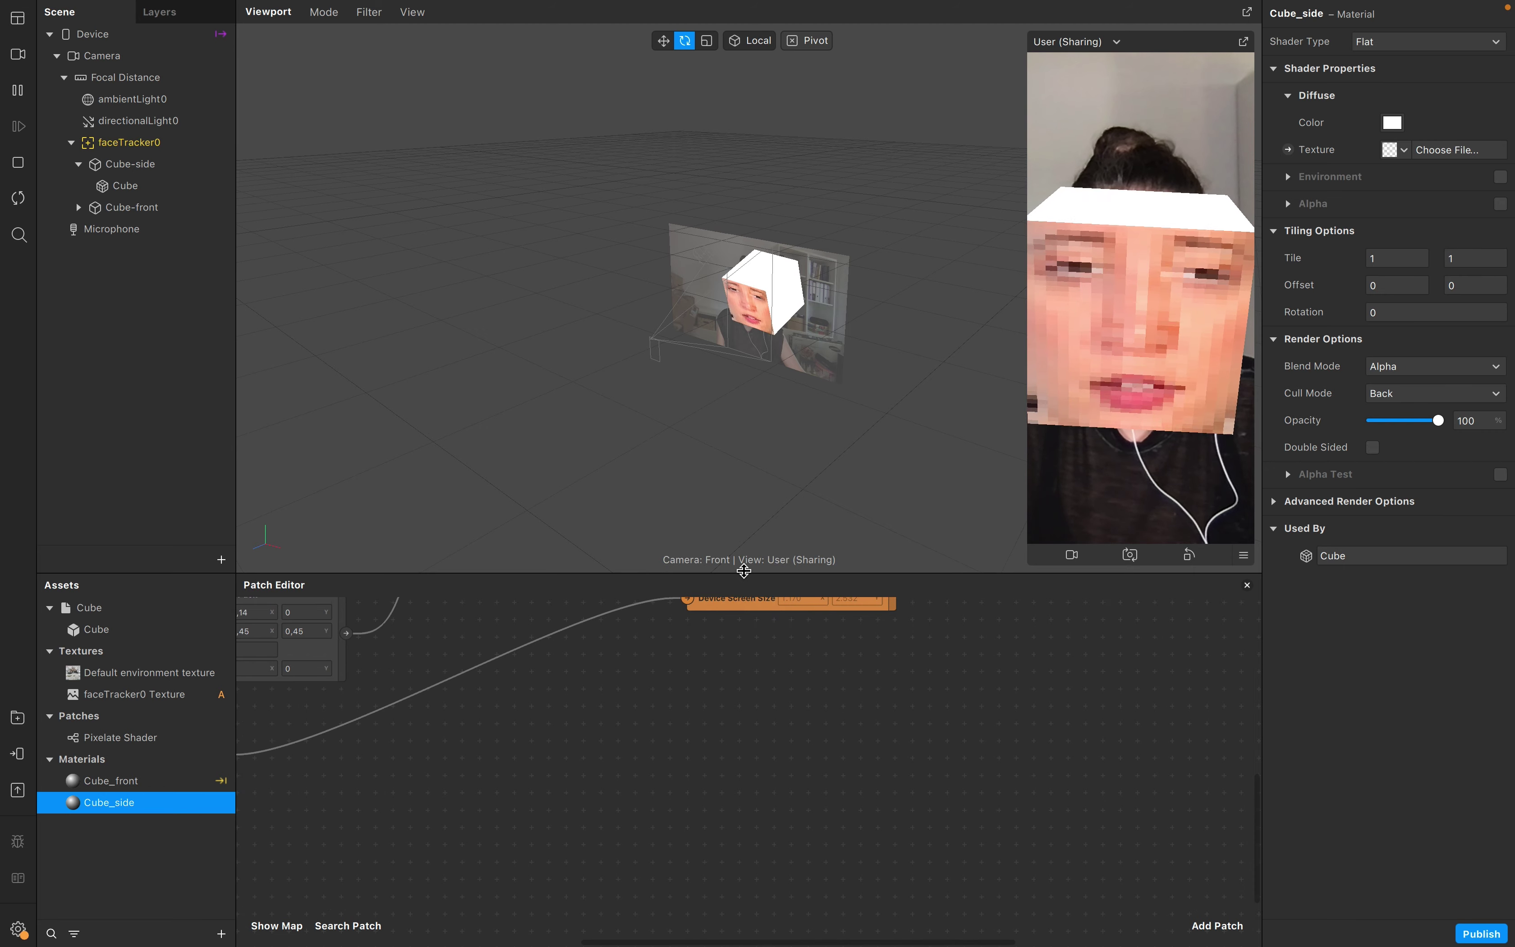
drag(744, 570, 774, 463)
scroll(785, 700, up, 5)
scroll(784, 700, left, 2)
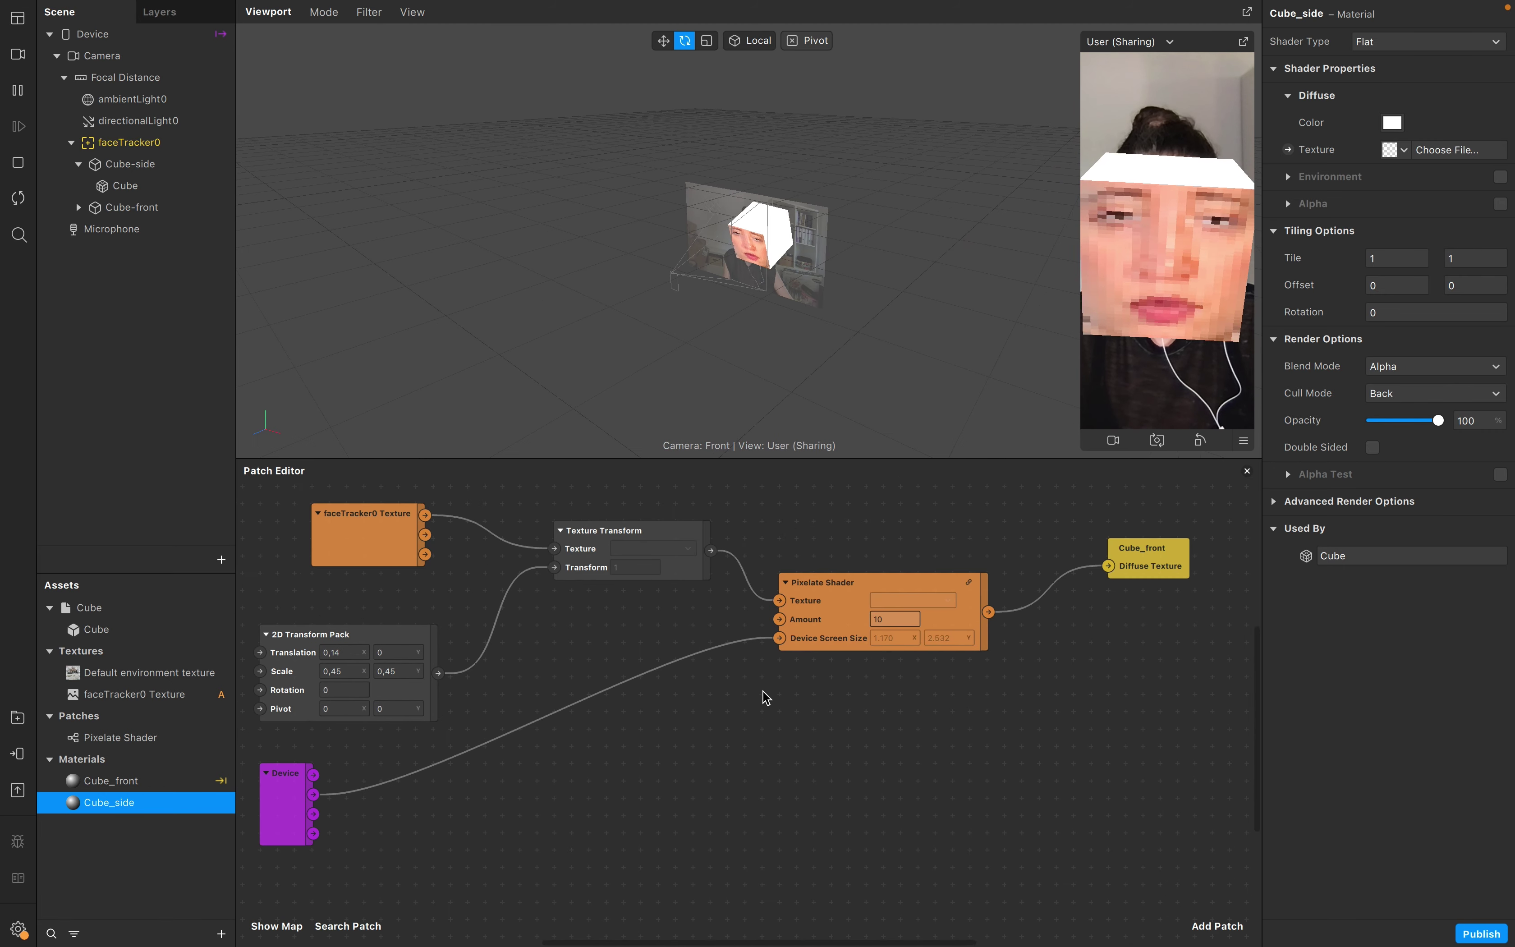
click(1288, 150)
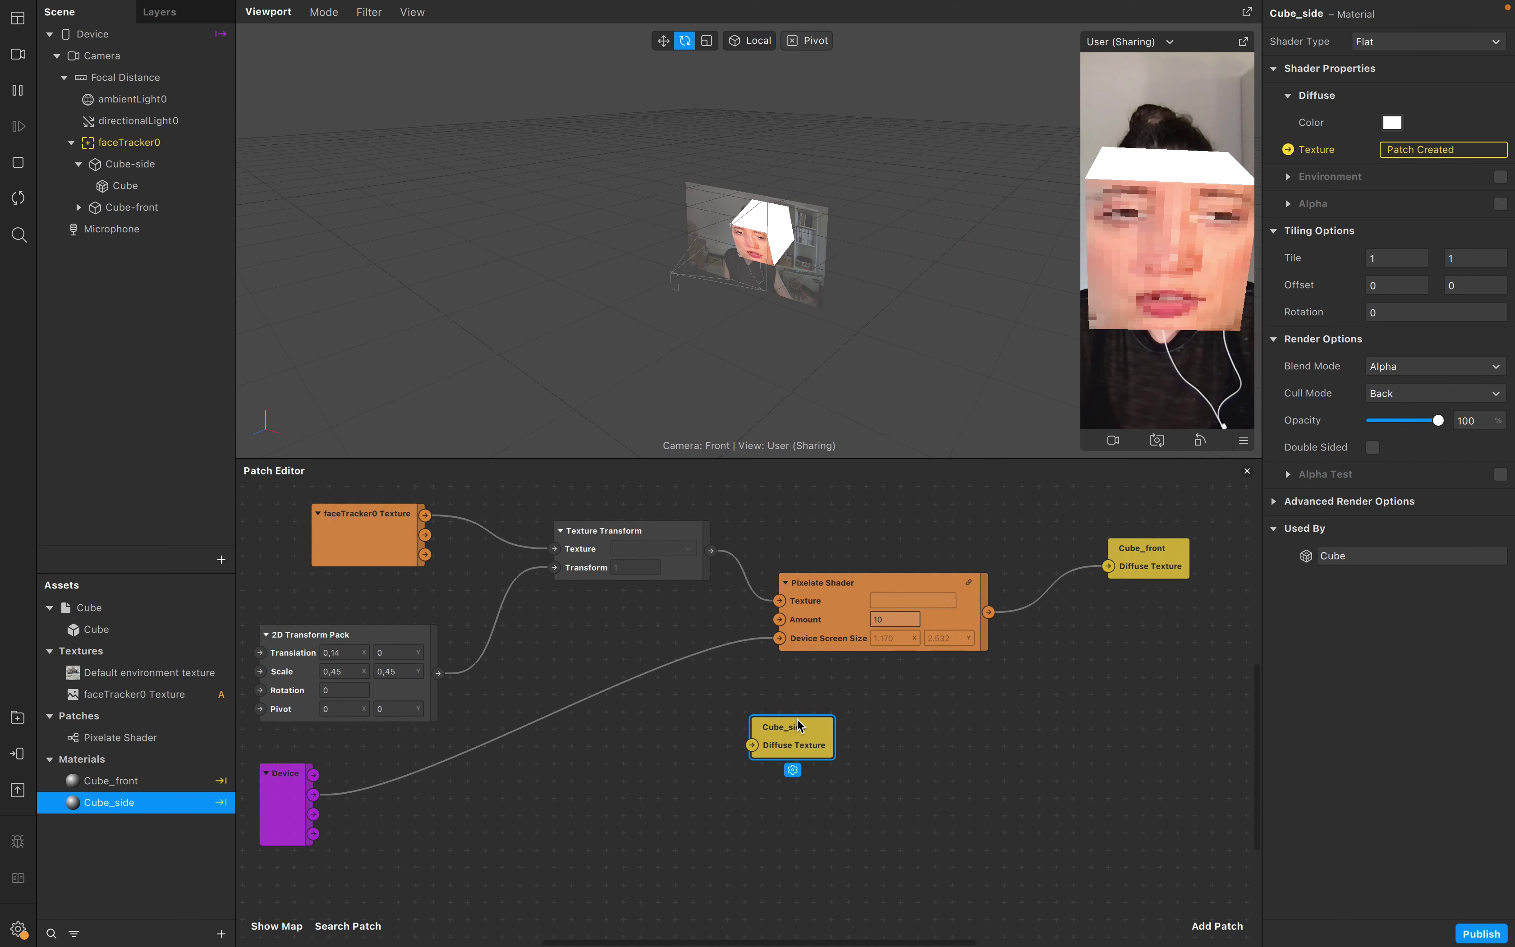
drag(799, 725, 1123, 796)
scroll(1062, 797, right, 1)
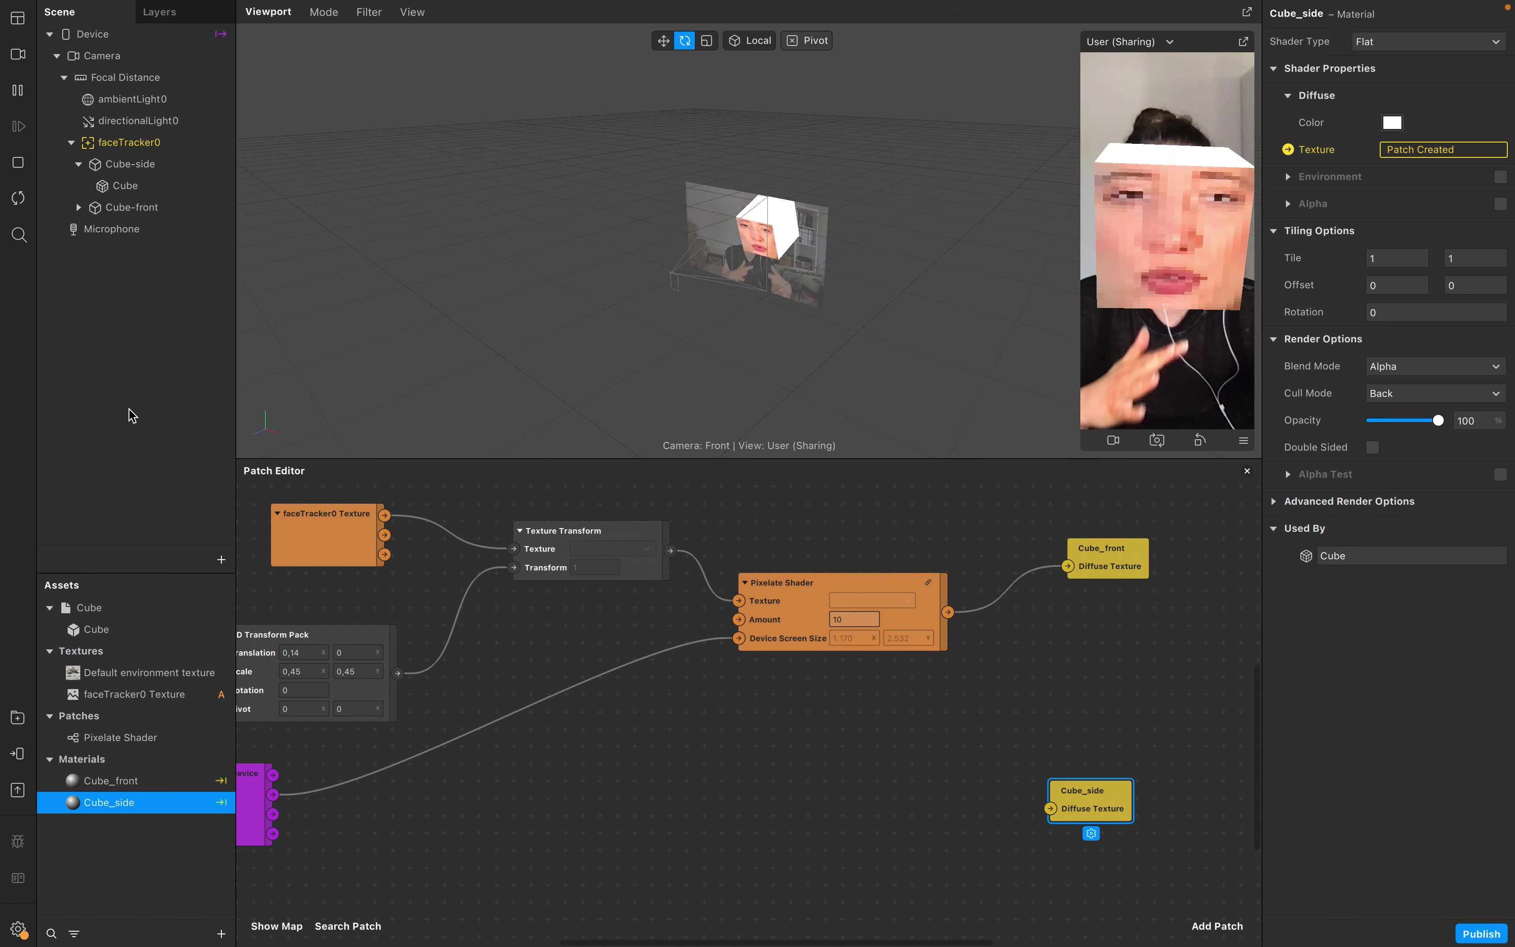
Step: Extract the camera feed as cameraTexture0 and place it in the patch graph
click(100, 58)
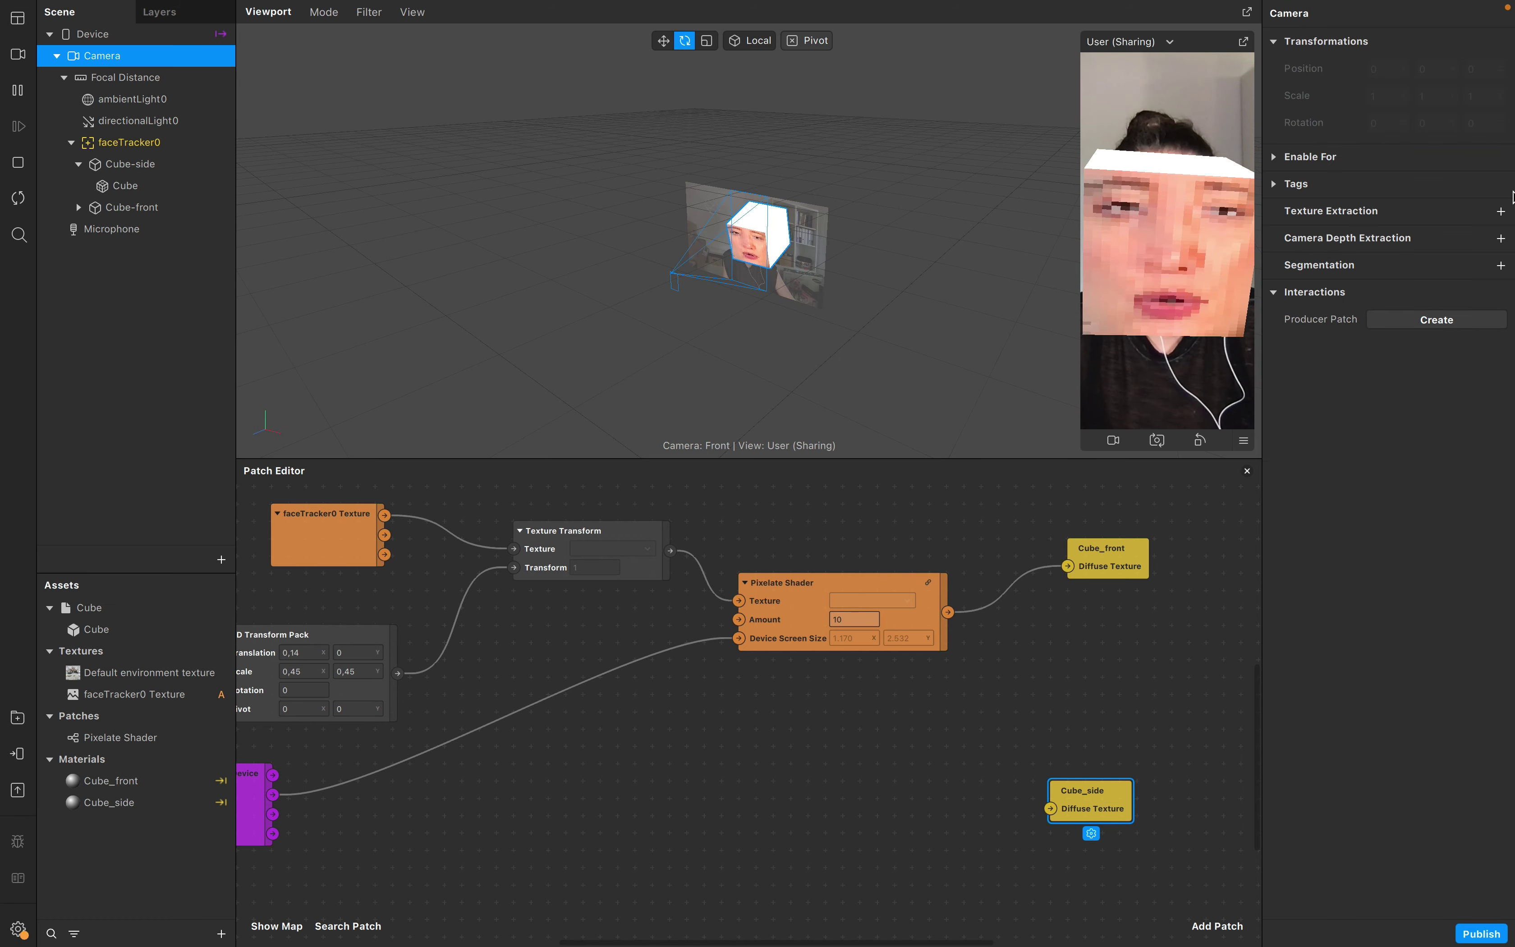
click(1500, 211)
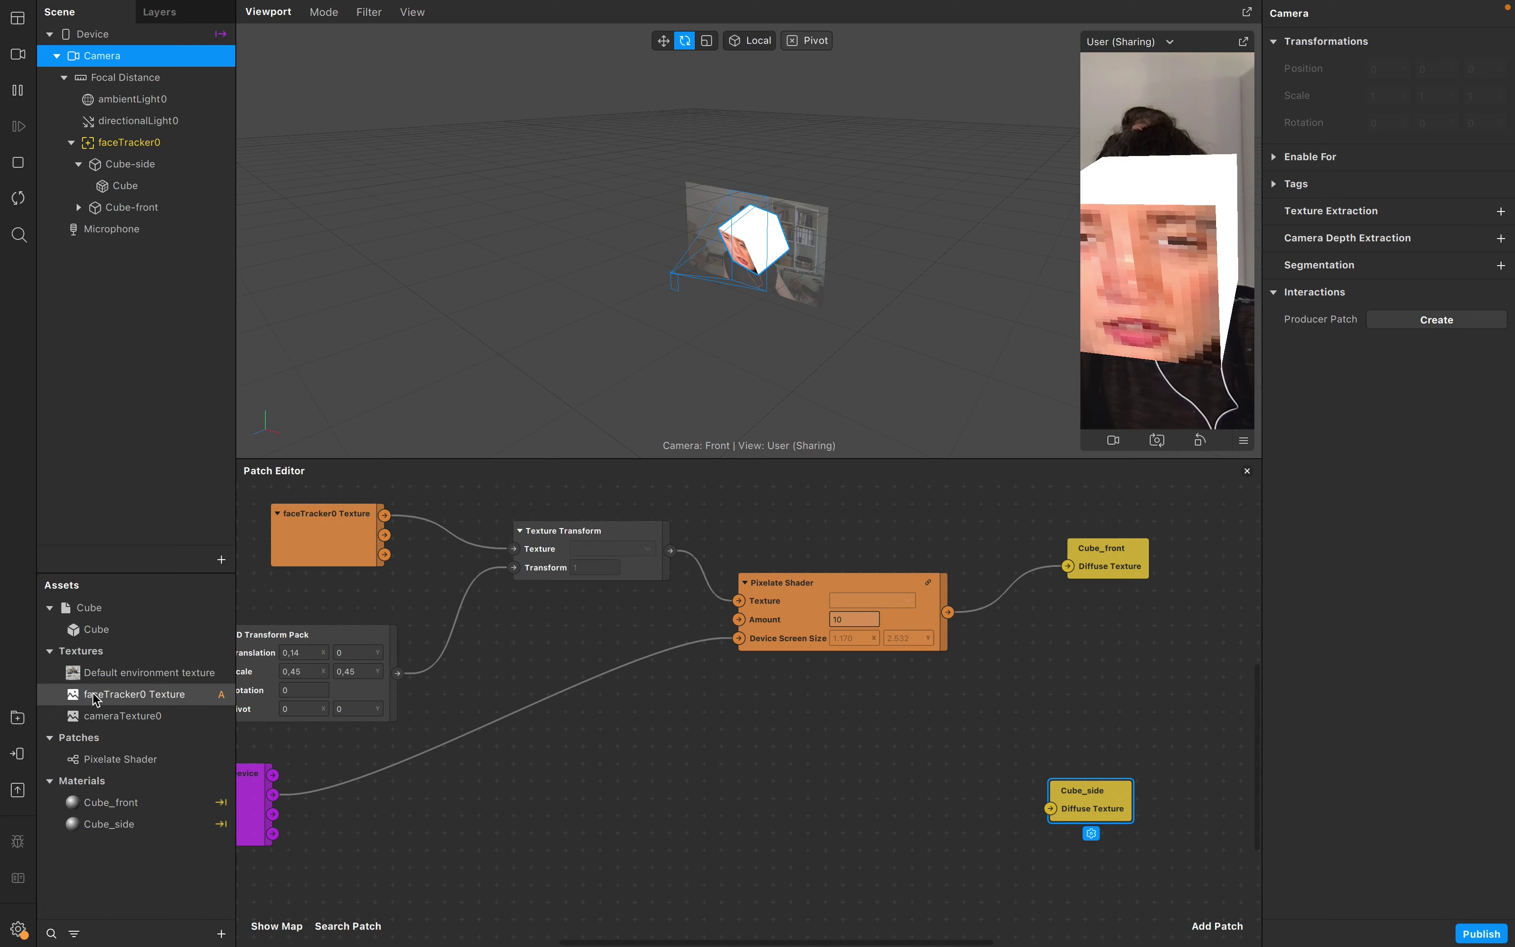
drag(88, 720, 450, 895)
drag(564, 839, 354, 885)
scroll(412, 883, up, 2)
scroll(691, 545, down, 1)
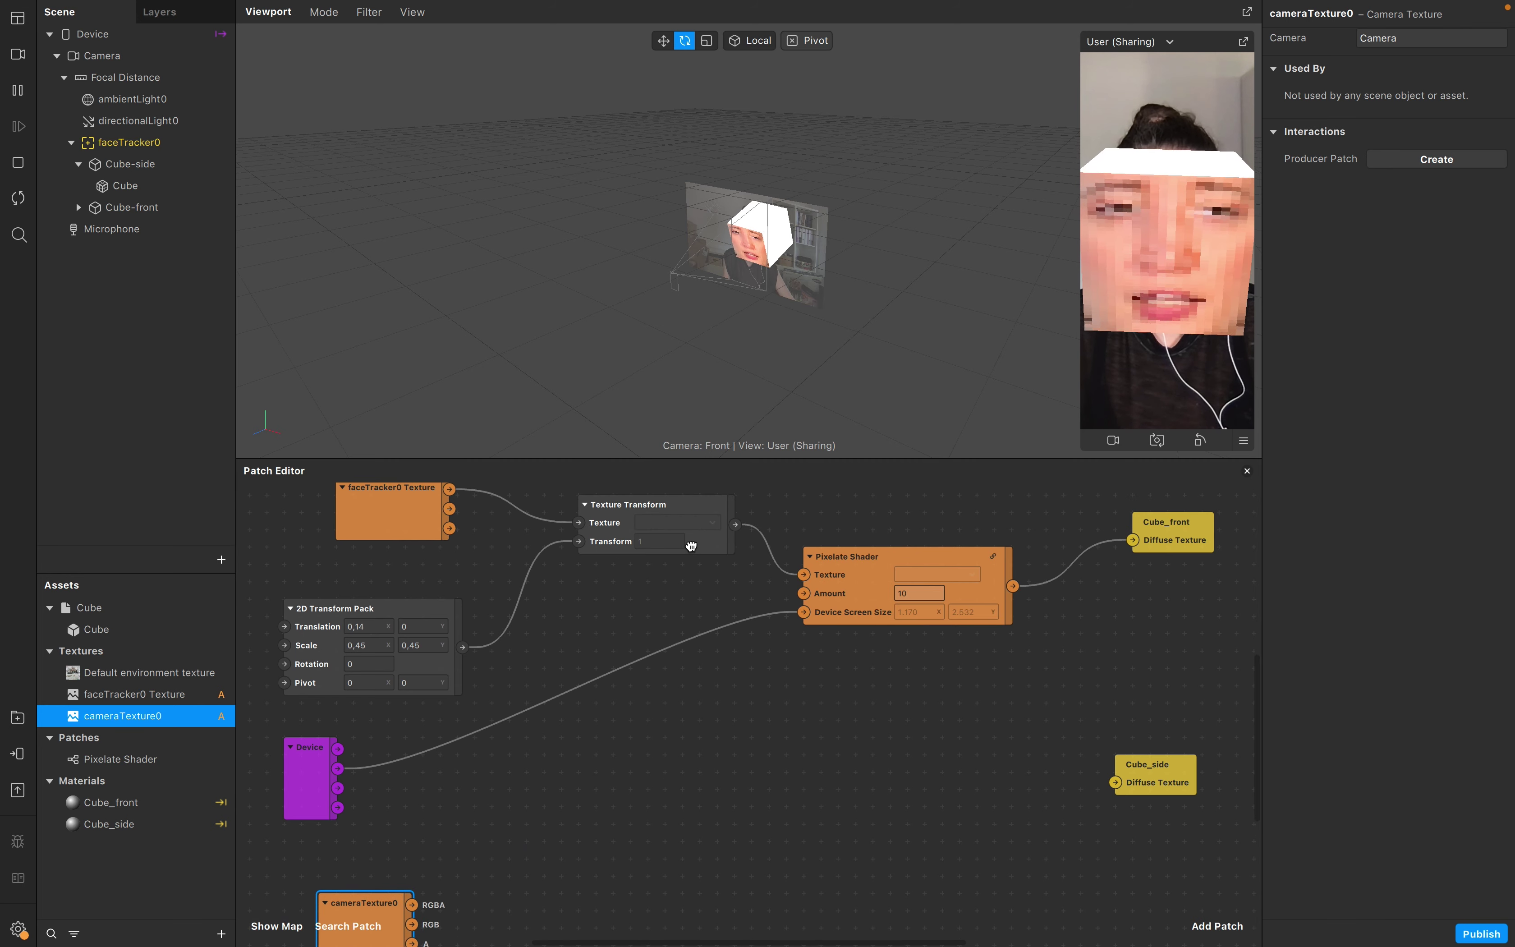
Step: Add a Texture Transform fed by cameraTexture0, plus a second Pixelate Shader
double_click(861, 876)
click(670, 933)
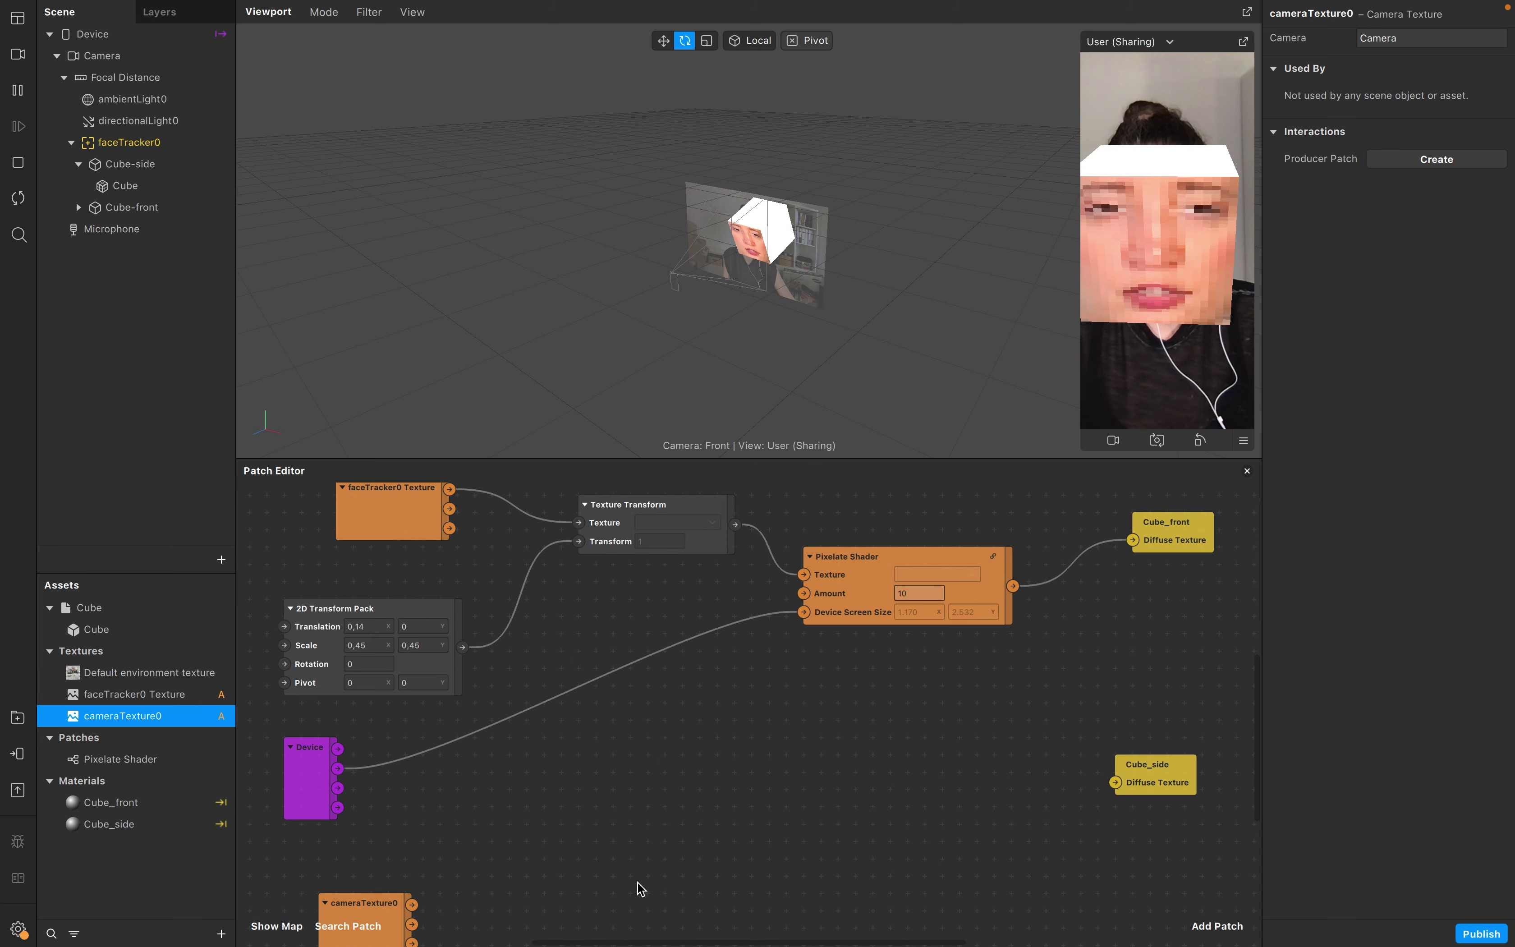
double_click(639, 887)
text(tex)
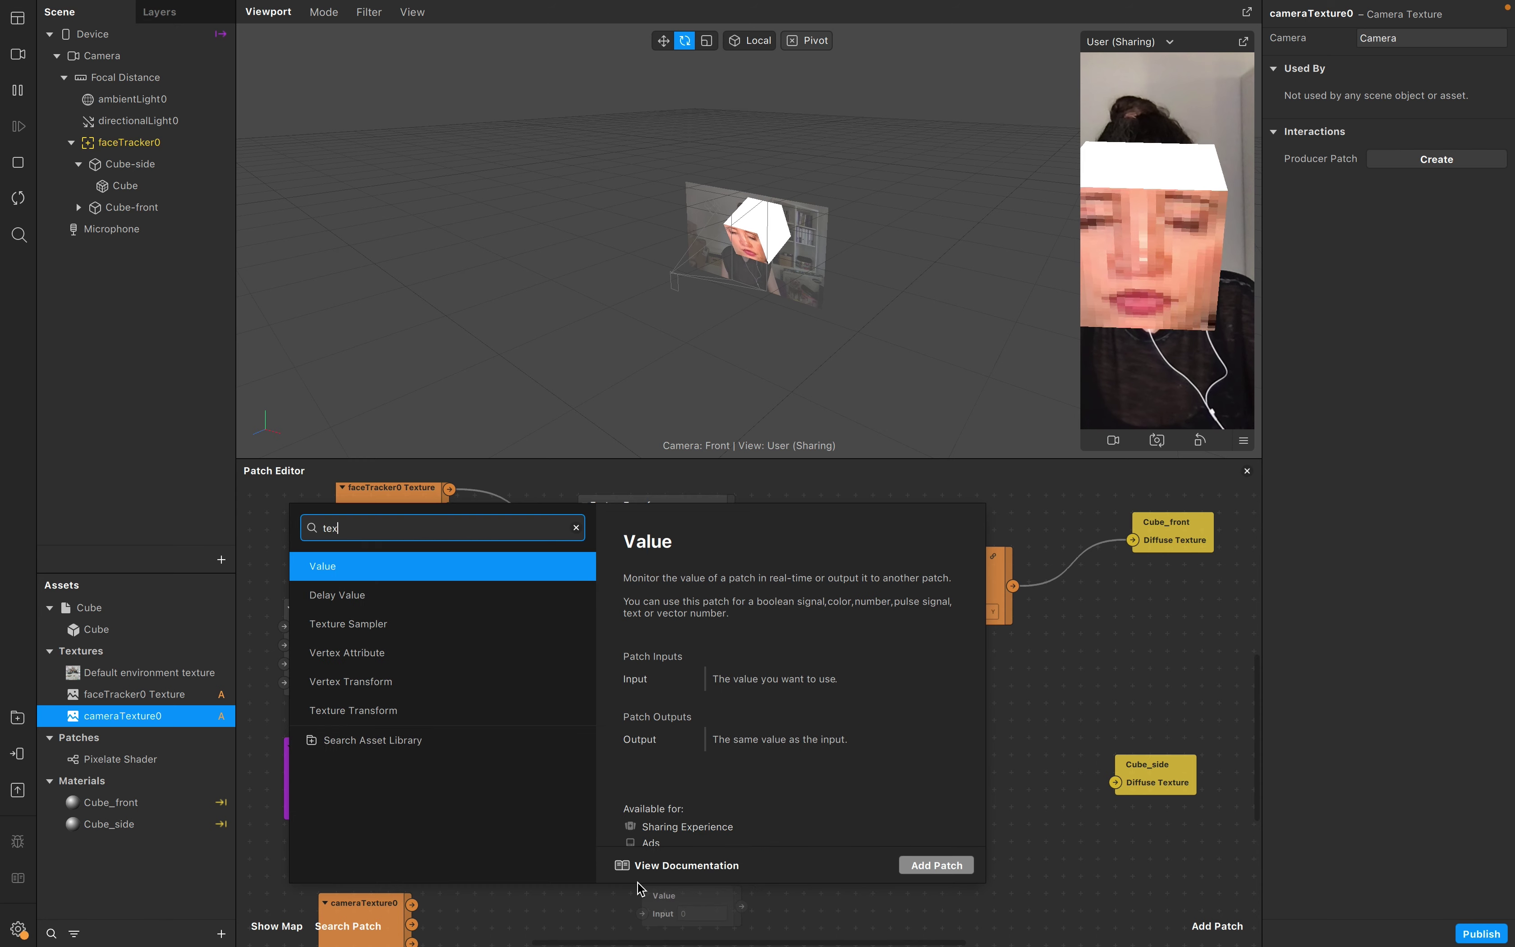
click(430, 720)
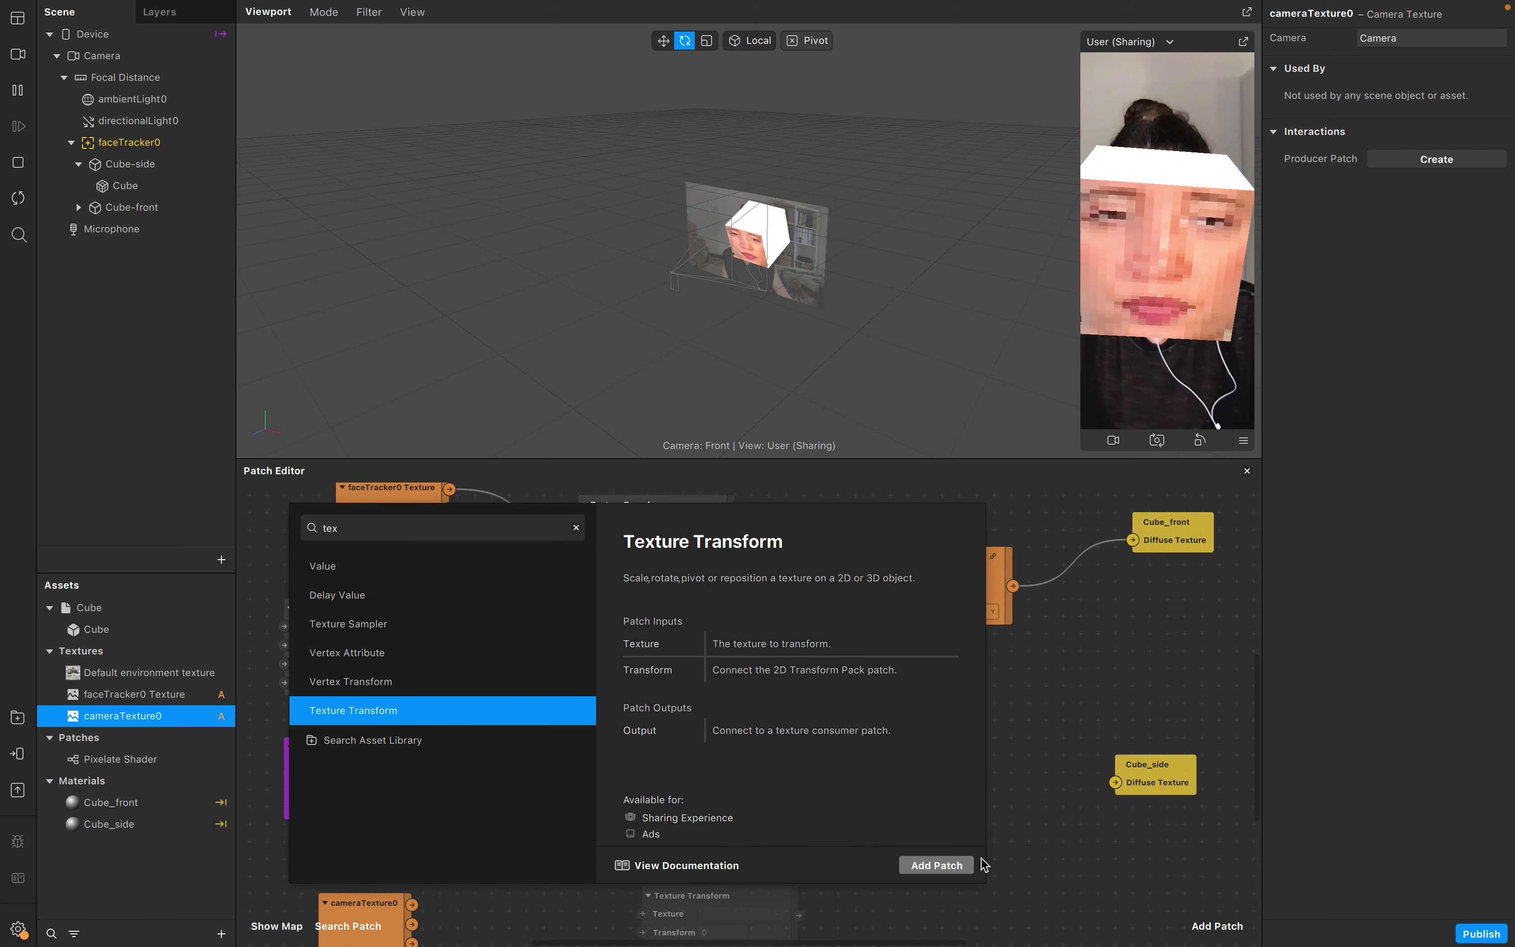
click(936, 865)
scroll(880, 886, down, 2)
scroll(689, 889, left, 1)
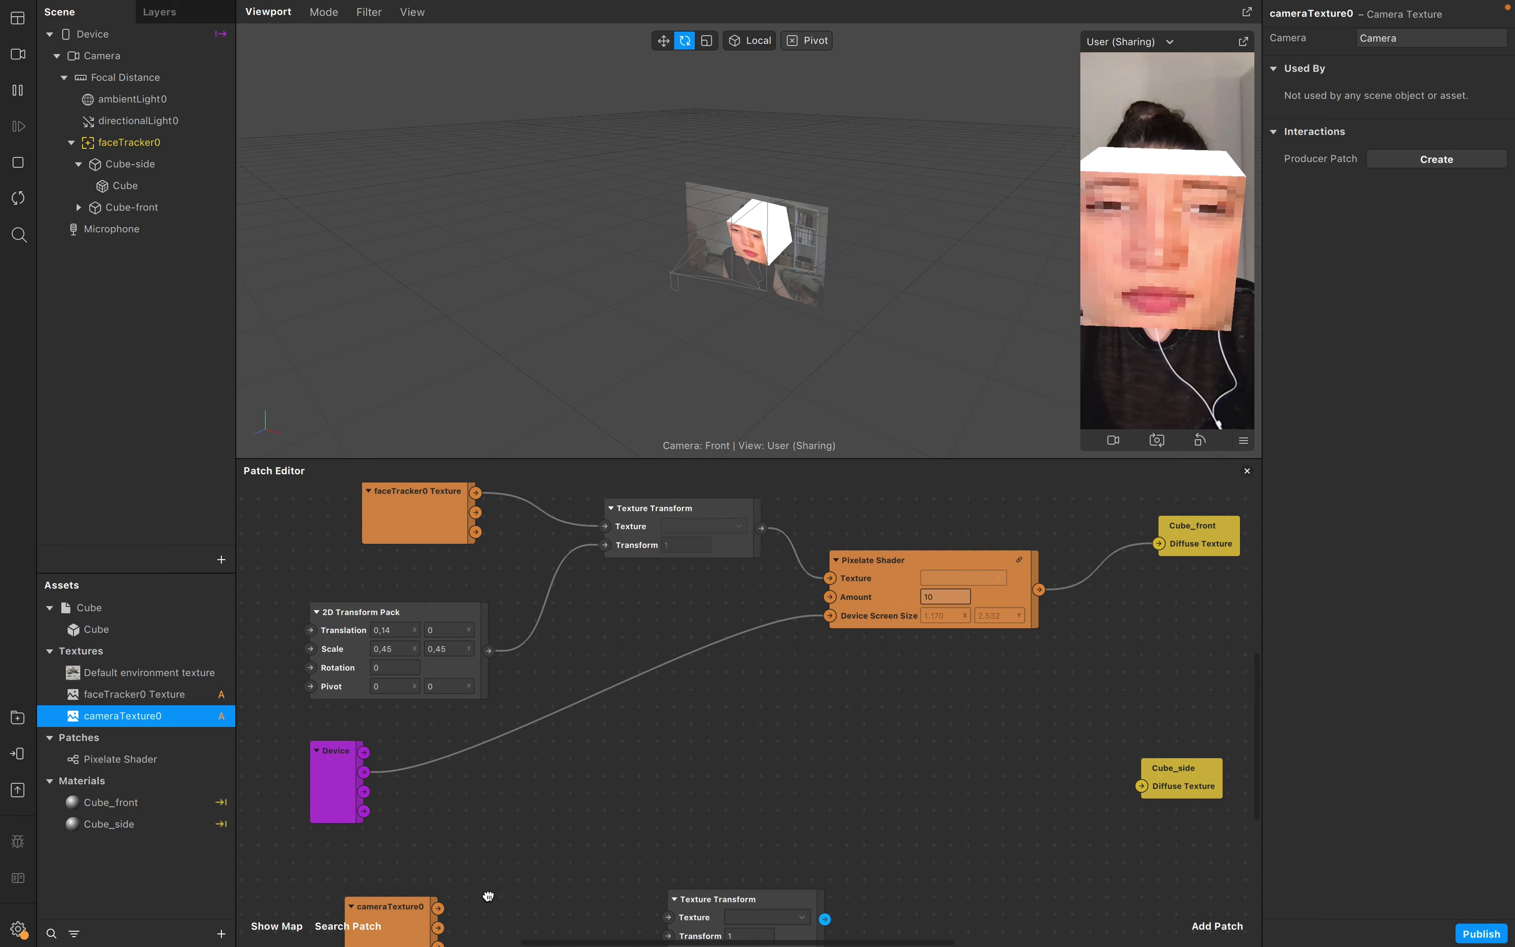
drag(438, 907, 667, 917)
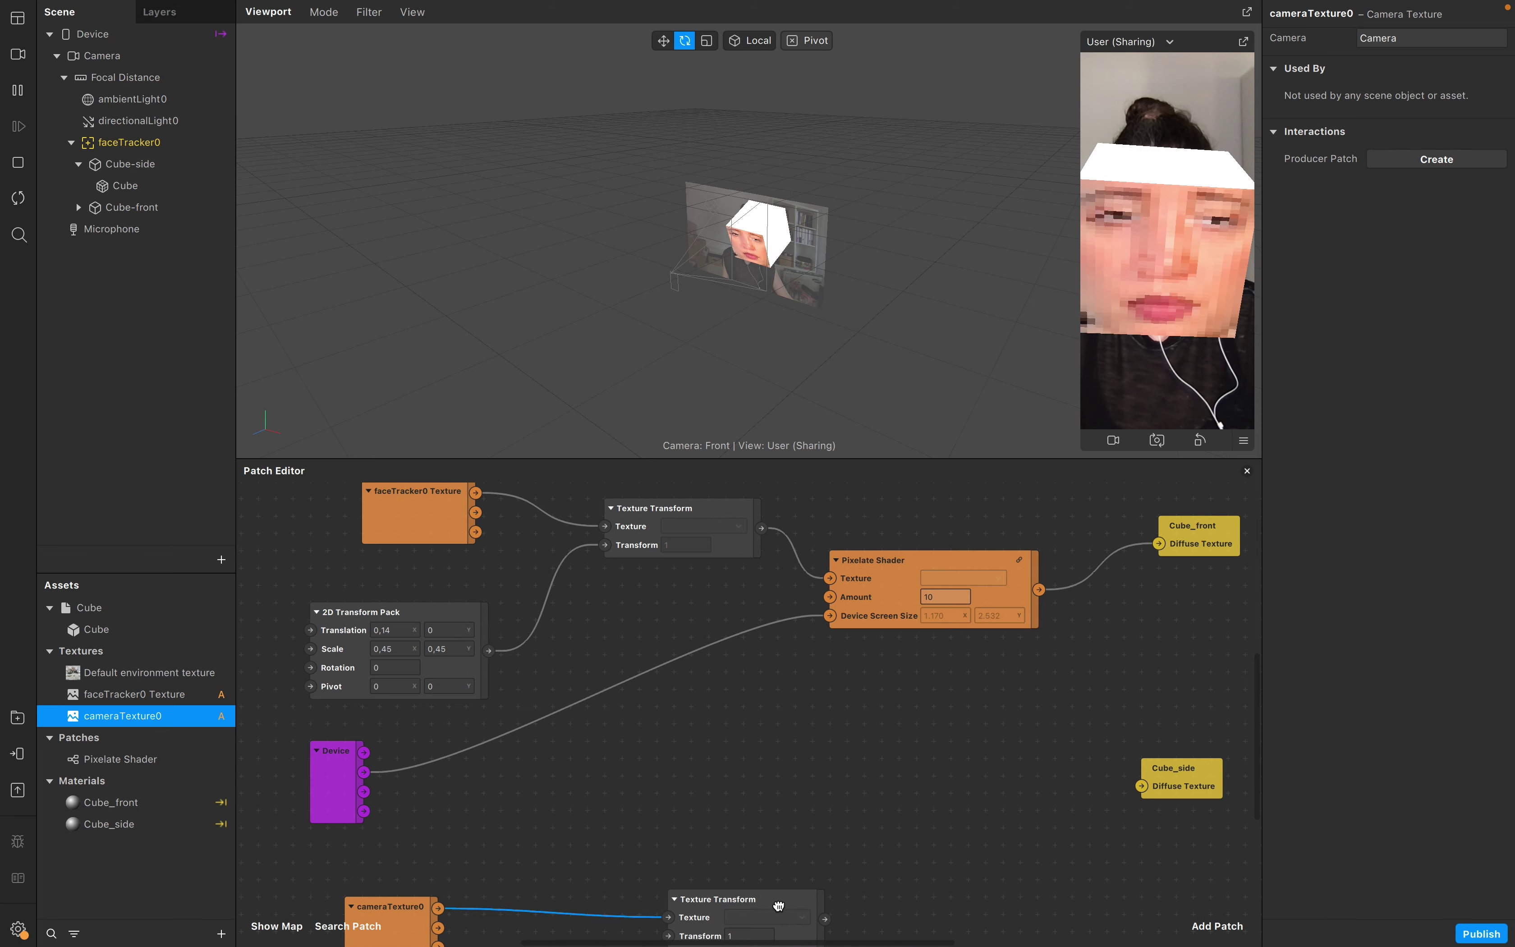
drag(779, 907, 730, 879)
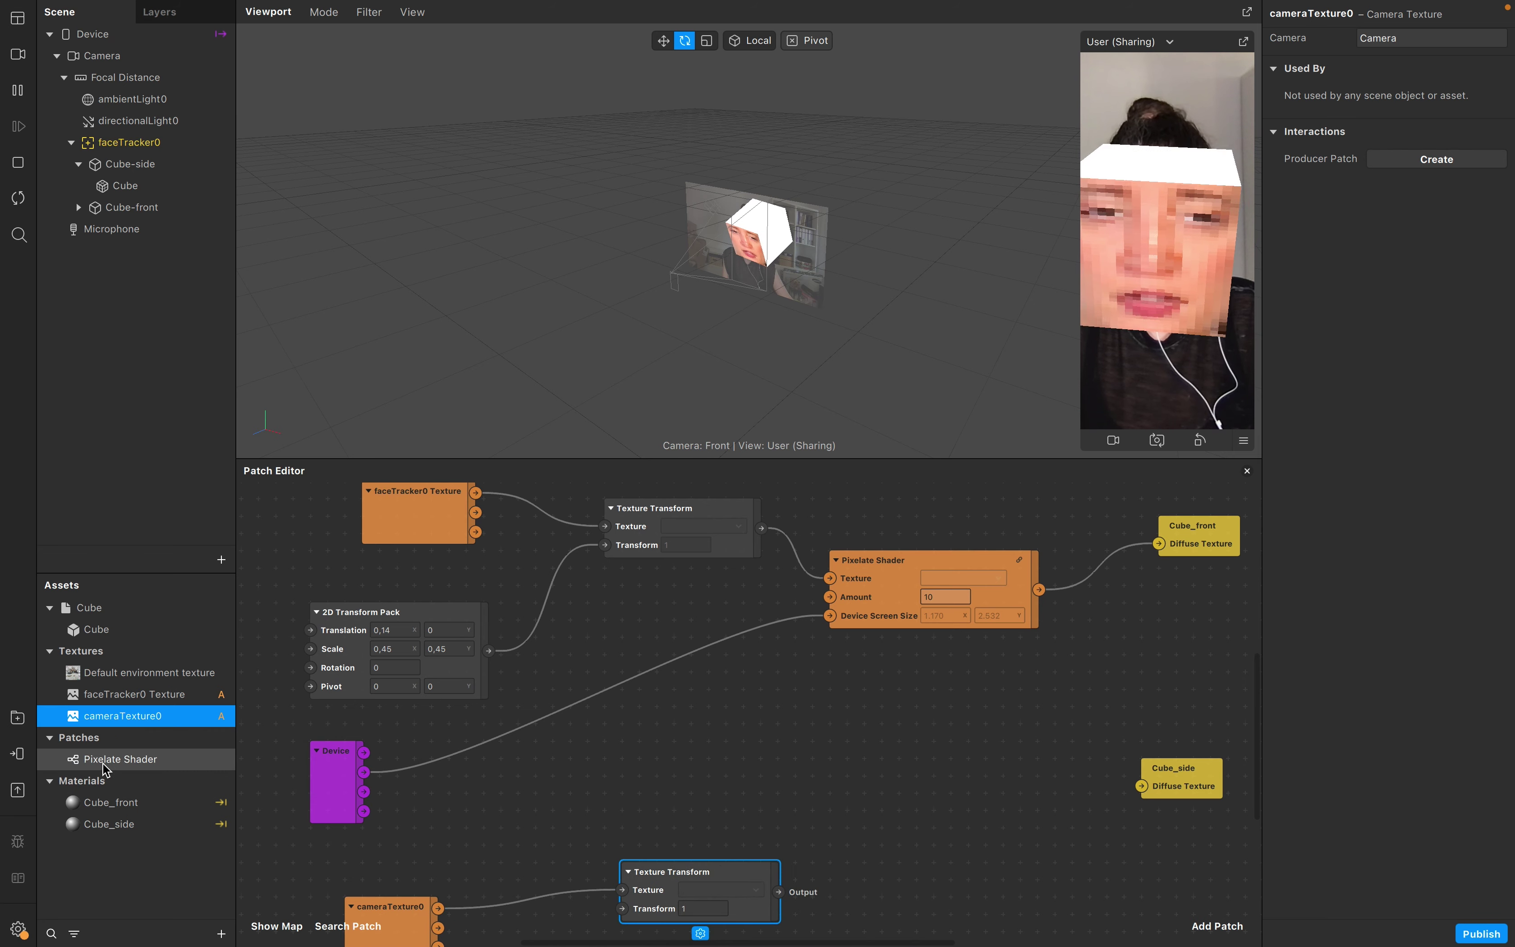
drag(105, 760, 892, 820)
Step: Feed Device screen size into the second Pixelate Shader and its output into Cube_side's Diffuse Texture
drag(363, 771, 864, 838)
click(861, 879)
scroll(1156, 876, right, 5)
scroll(1127, 852, right, 1)
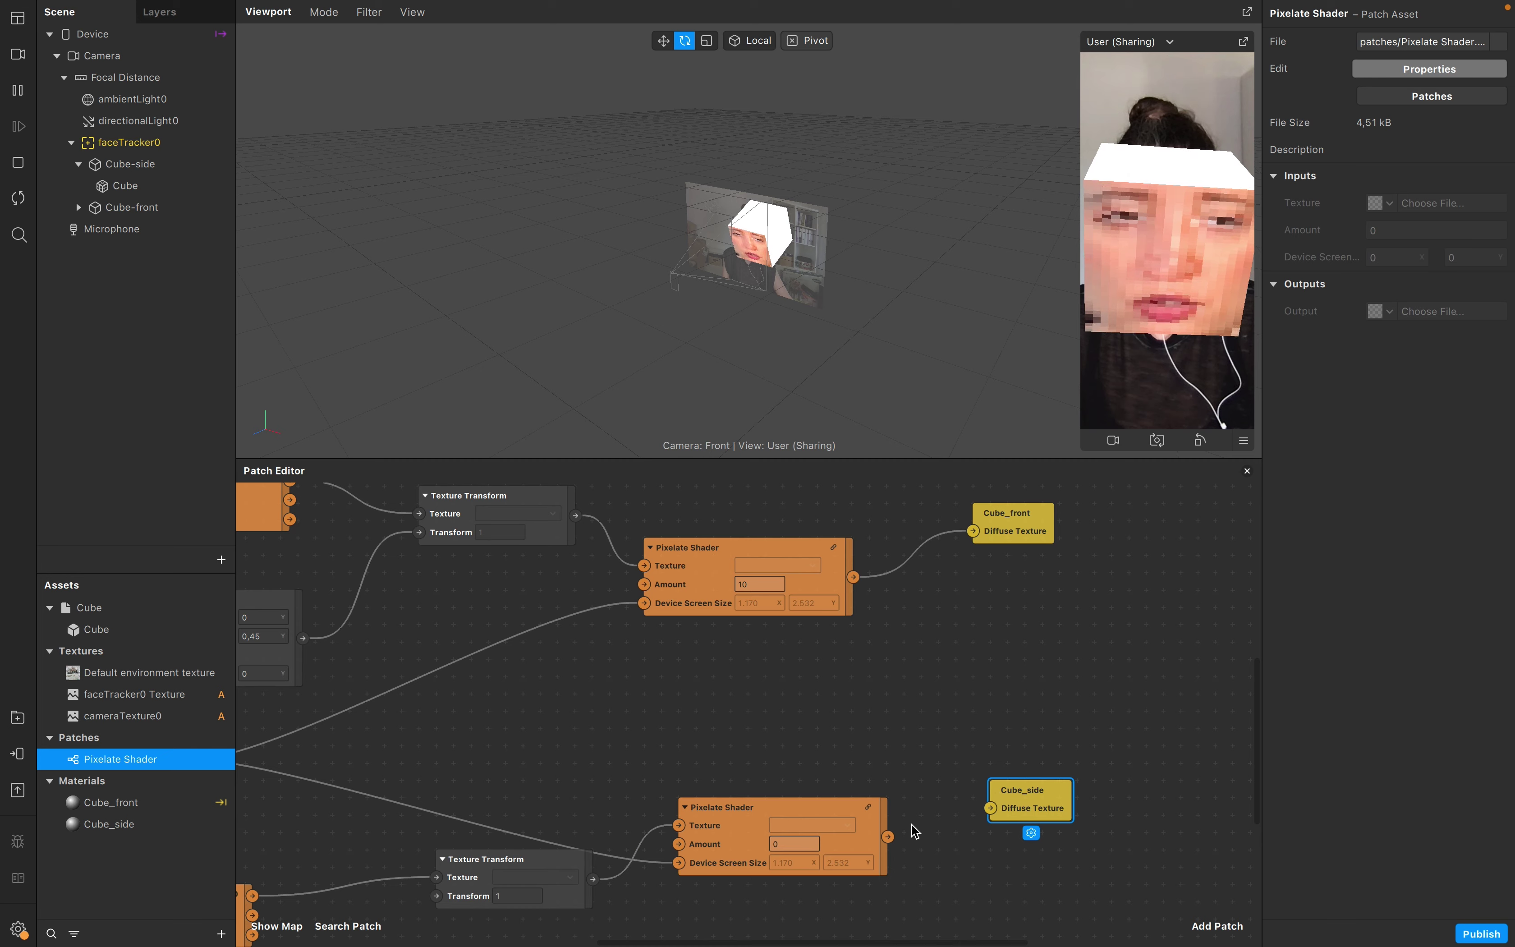
drag(888, 836, 991, 808)
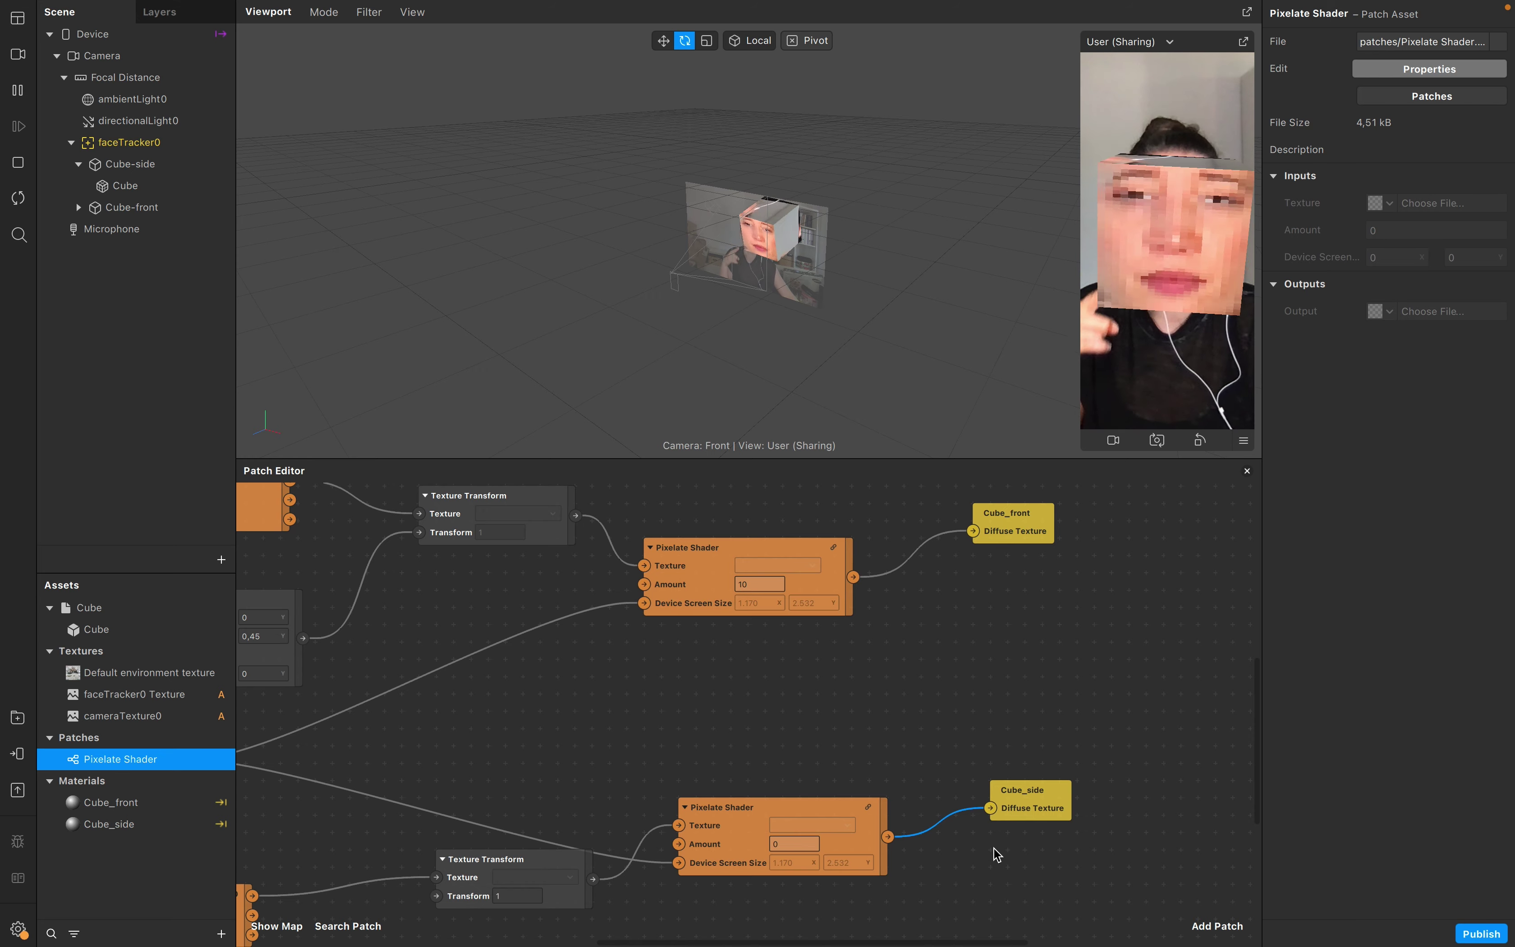
Step: Set the second Pixelate Shader's Amount to 50
scroll(1020, 846, left, 5)
scroll(1021, 847, down, 3)
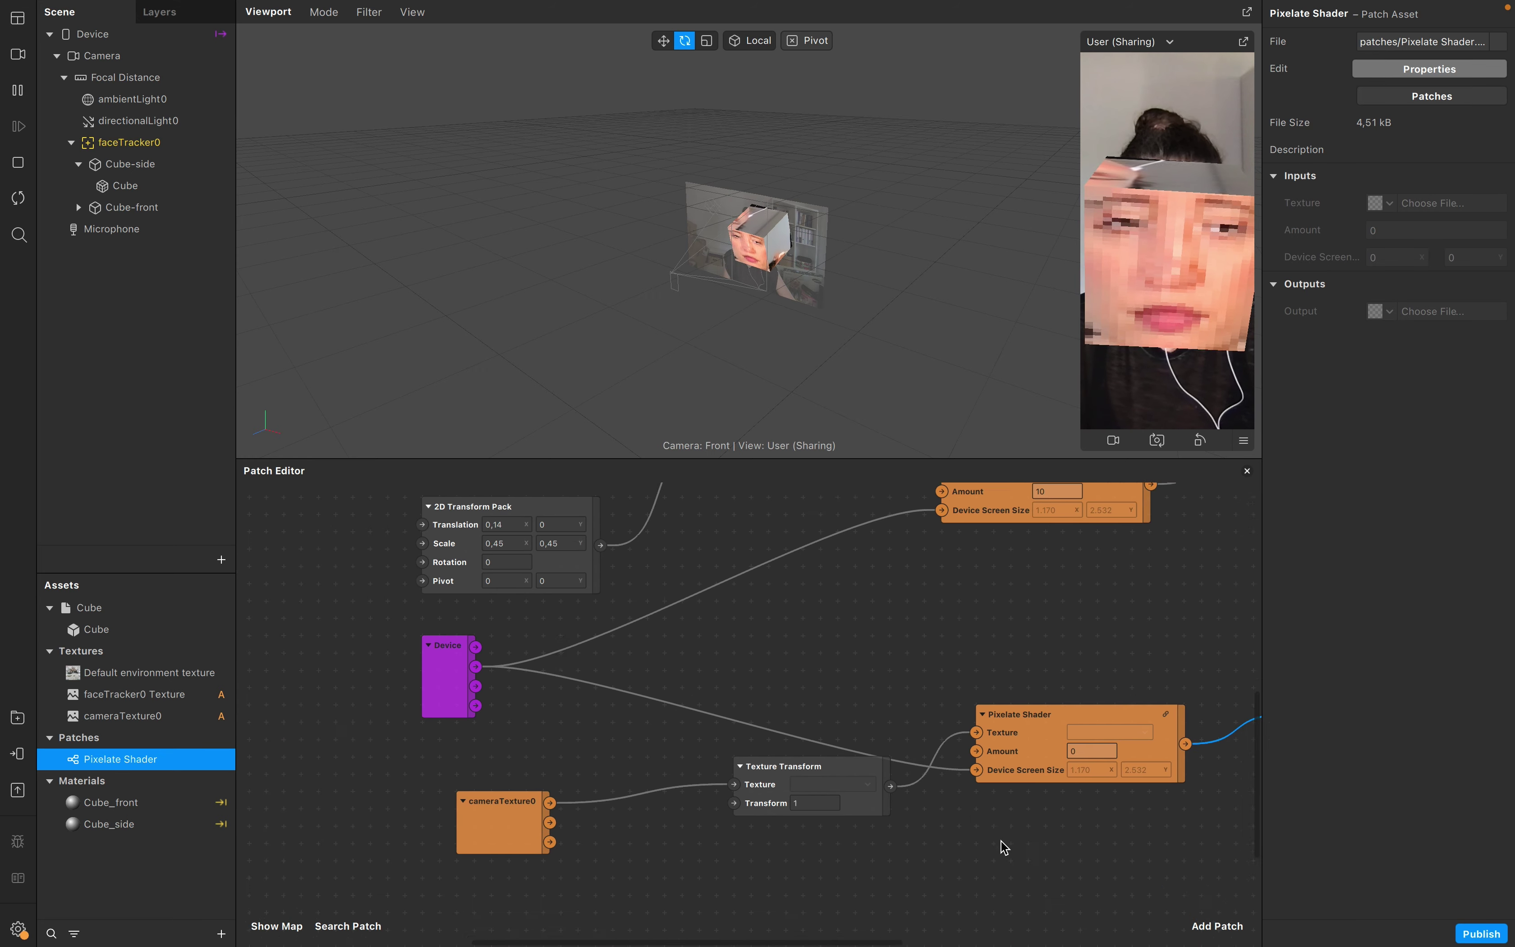
scroll(1004, 848, right, 5)
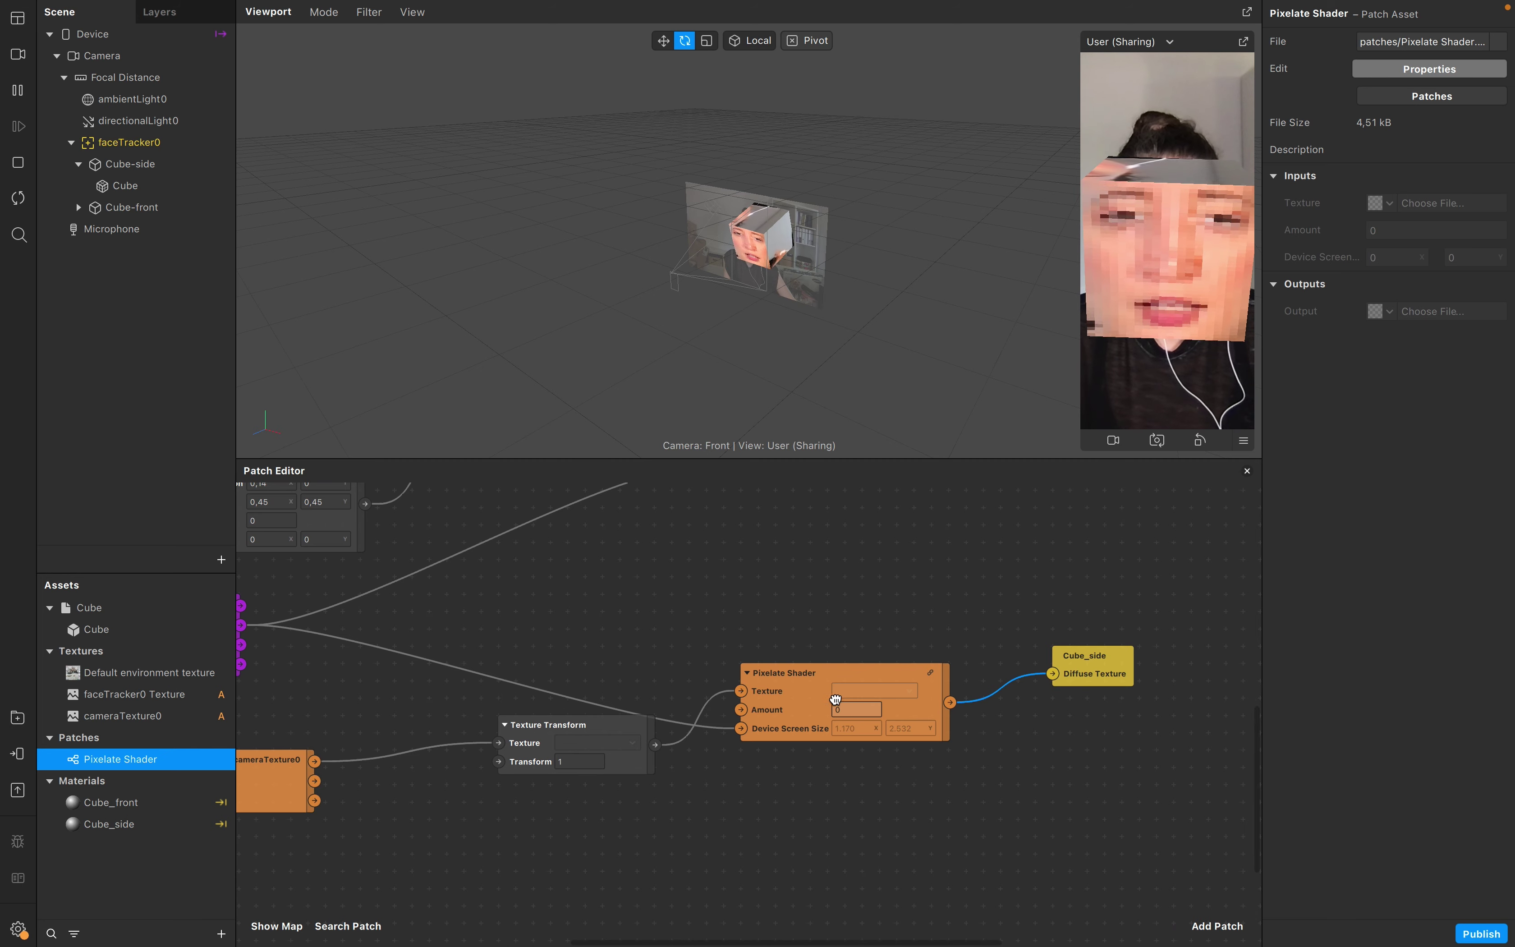
click(842, 710)
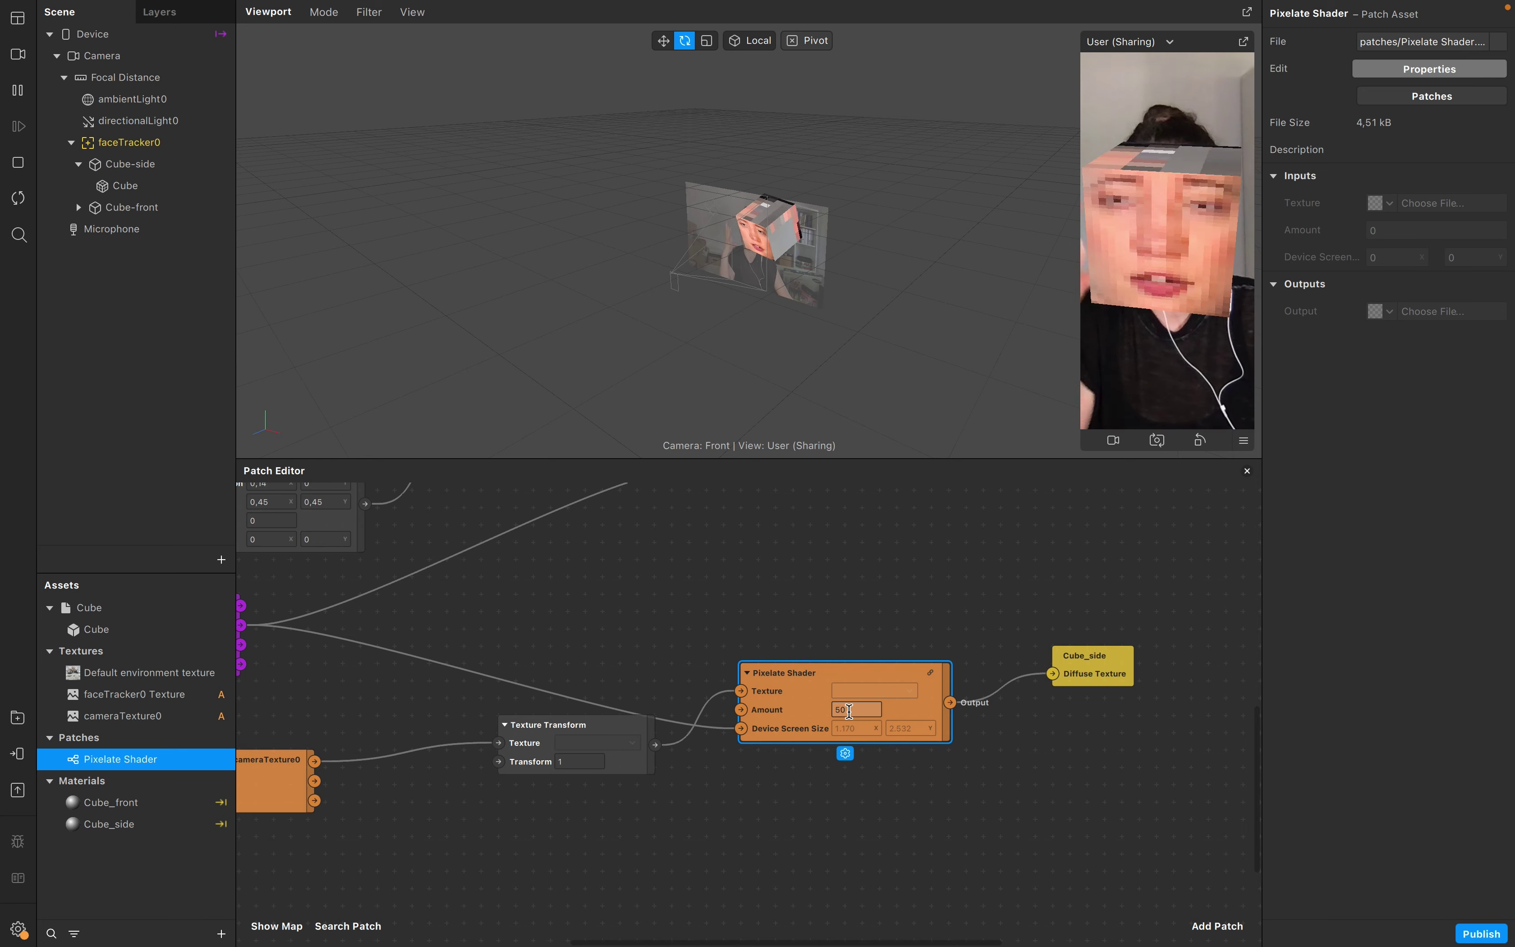
click(673, 835)
scroll(662, 831, left, 4)
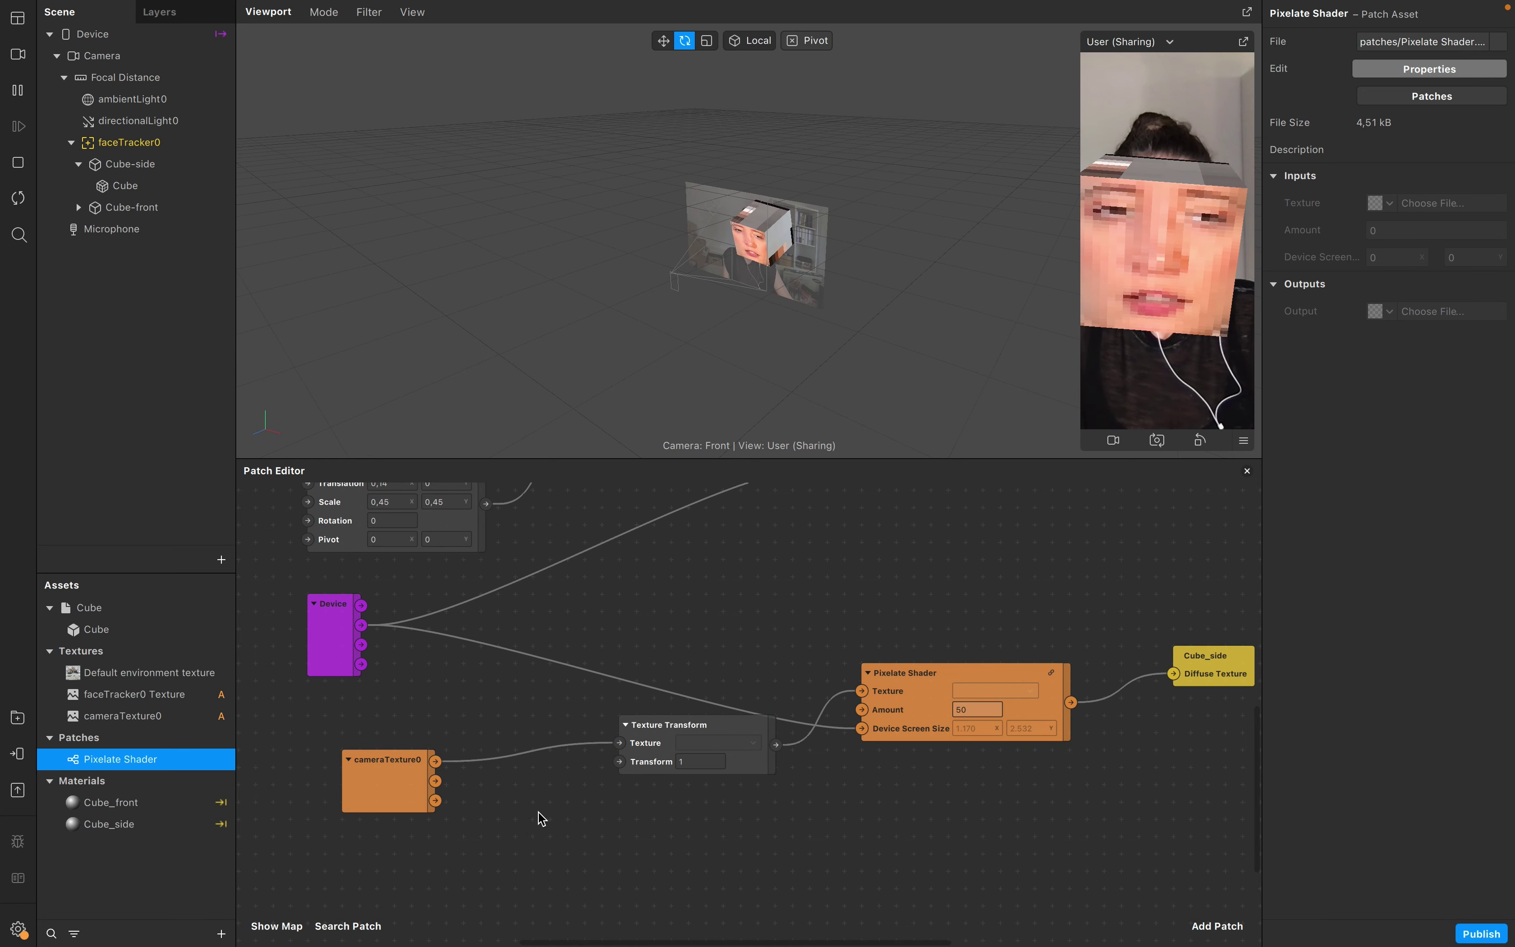
click(372, 787)
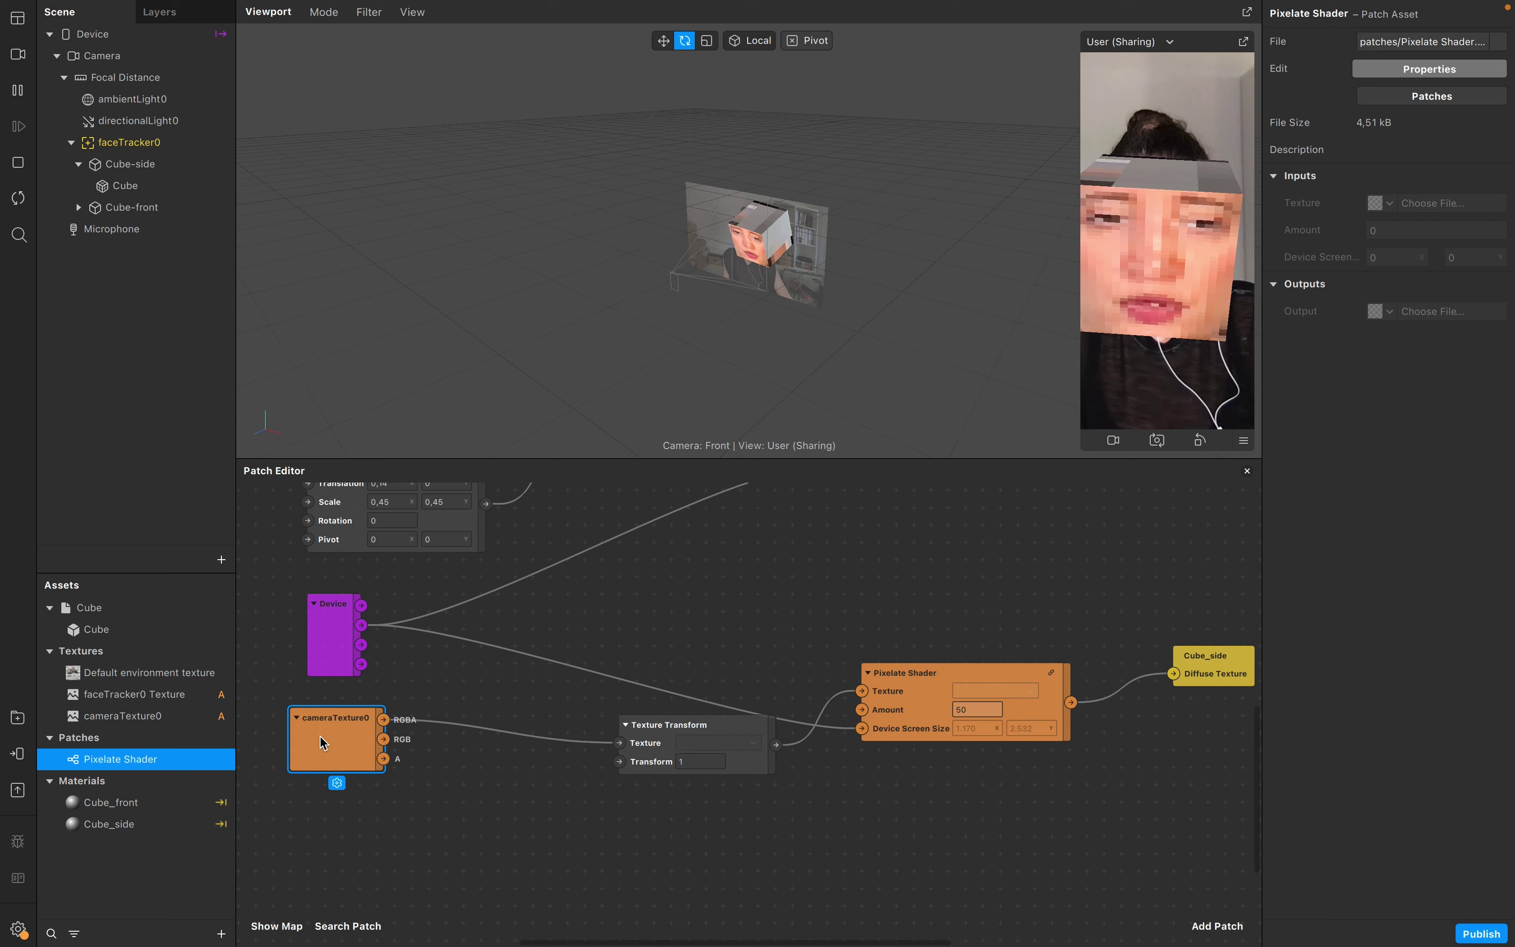
Step: Add a 2D Transform Pack and connect it to the camera Texture Transform's Transform input
double_click(389, 845)
text(2d)
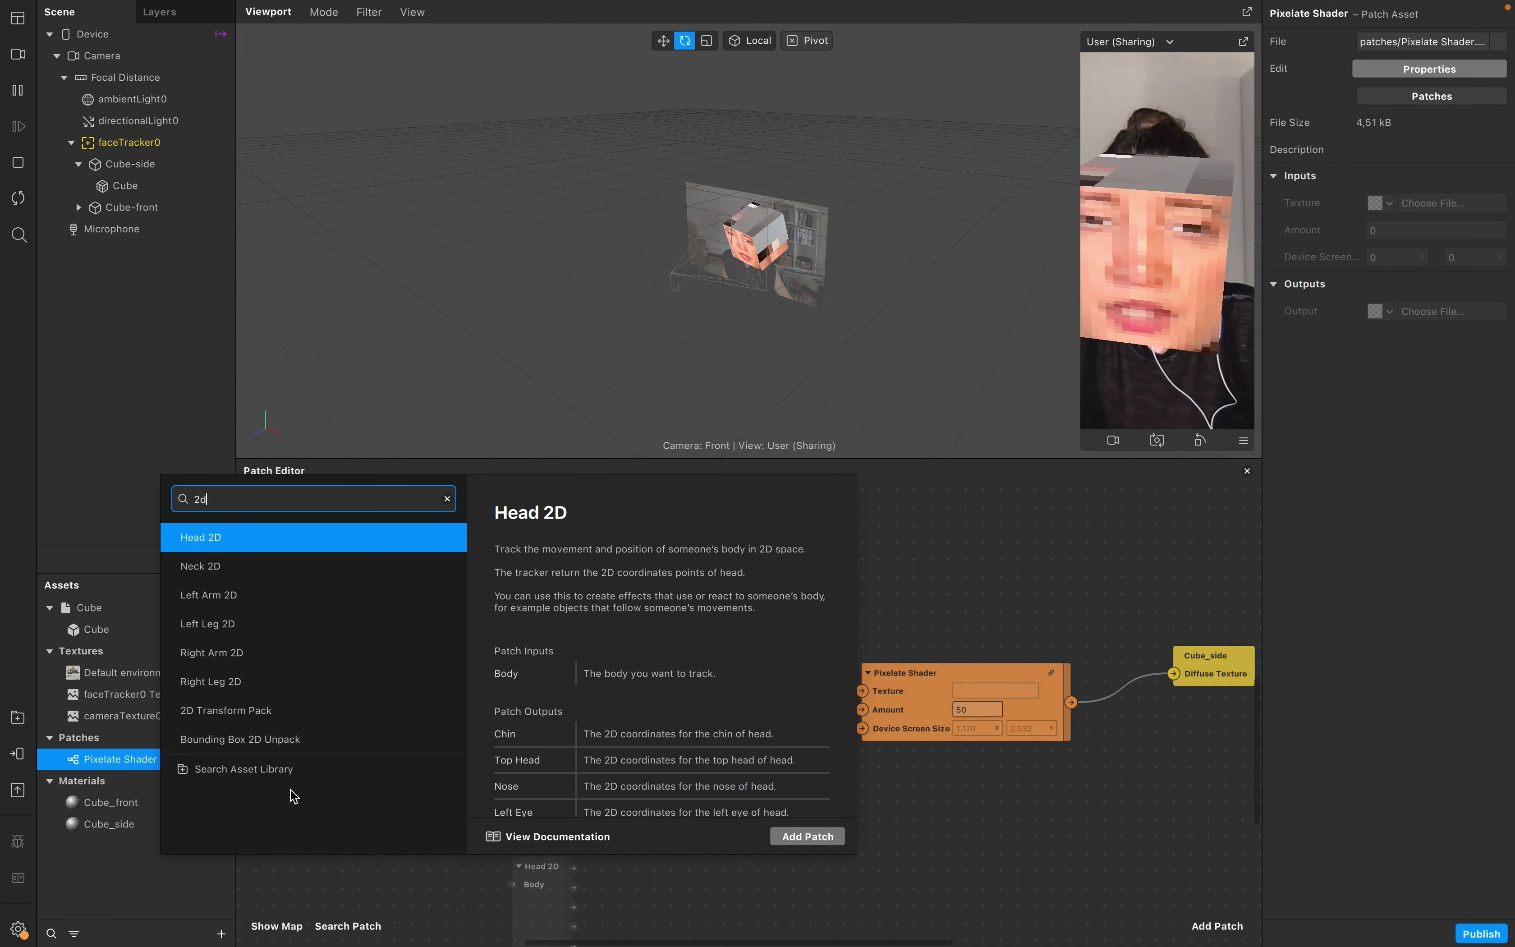
click(279, 710)
click(808, 837)
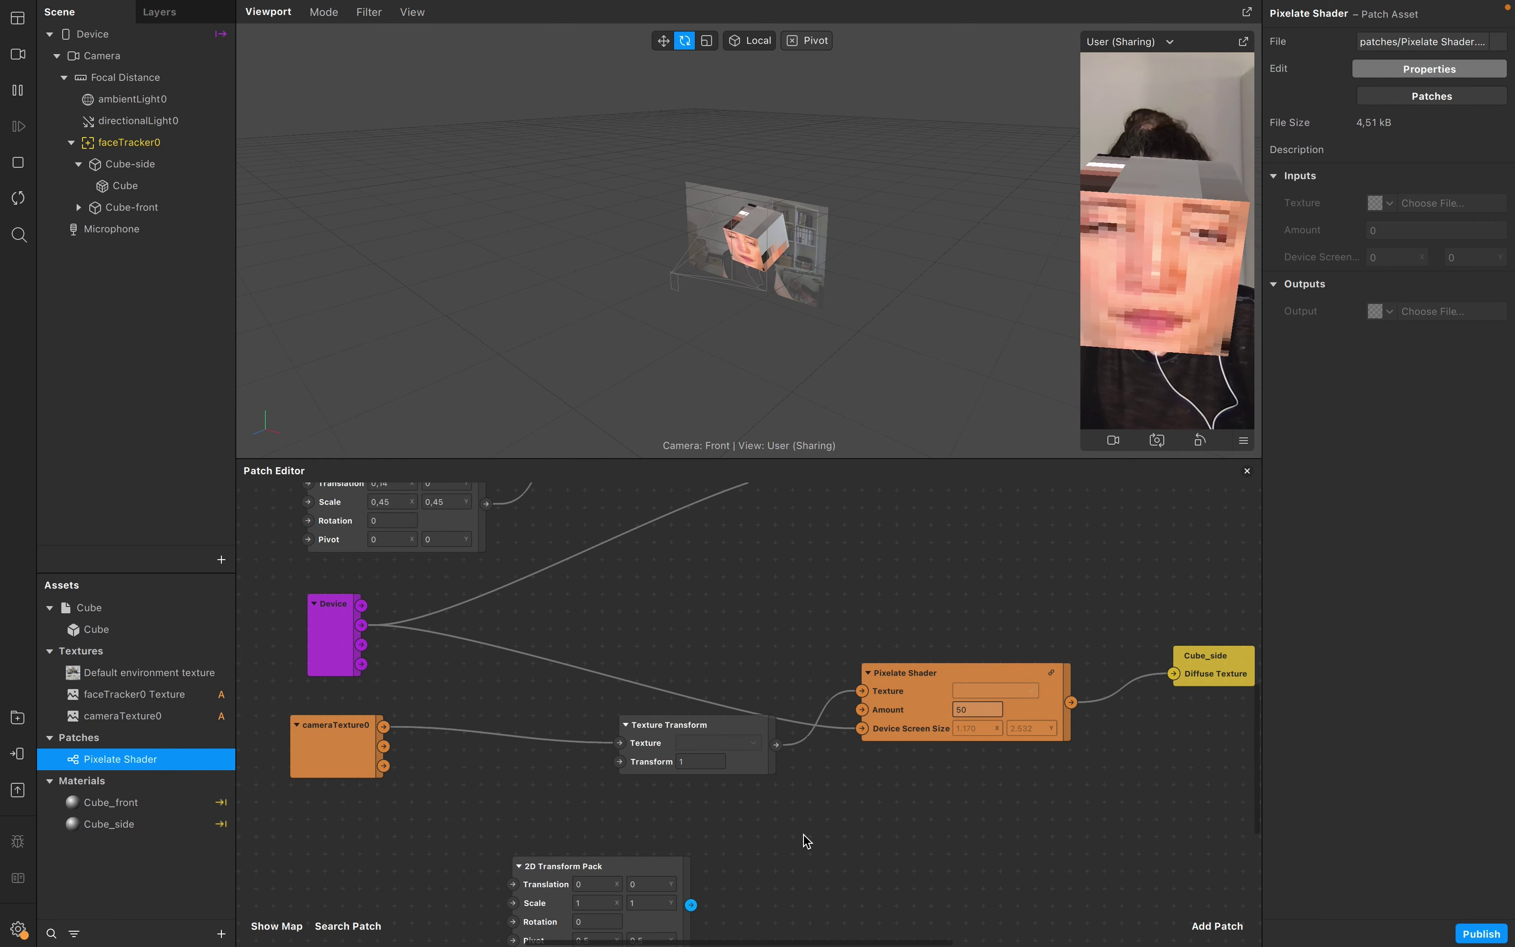
scroll(805, 840, down, 1)
scroll(804, 841, left, 1)
drag(639, 838, 468, 837)
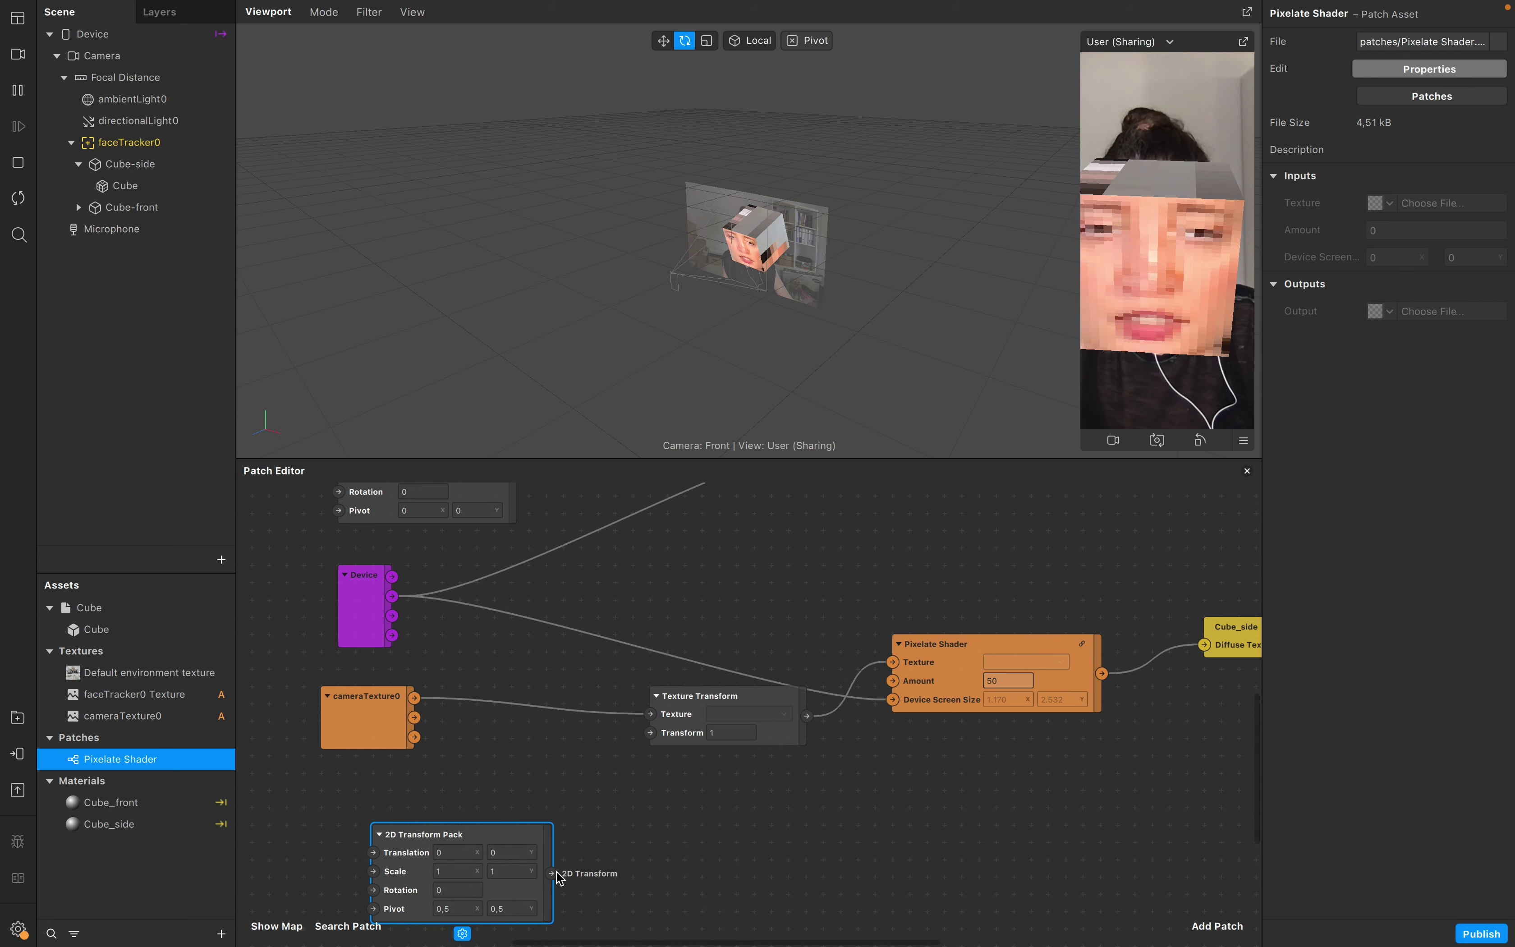
drag(550, 873, 649, 732)
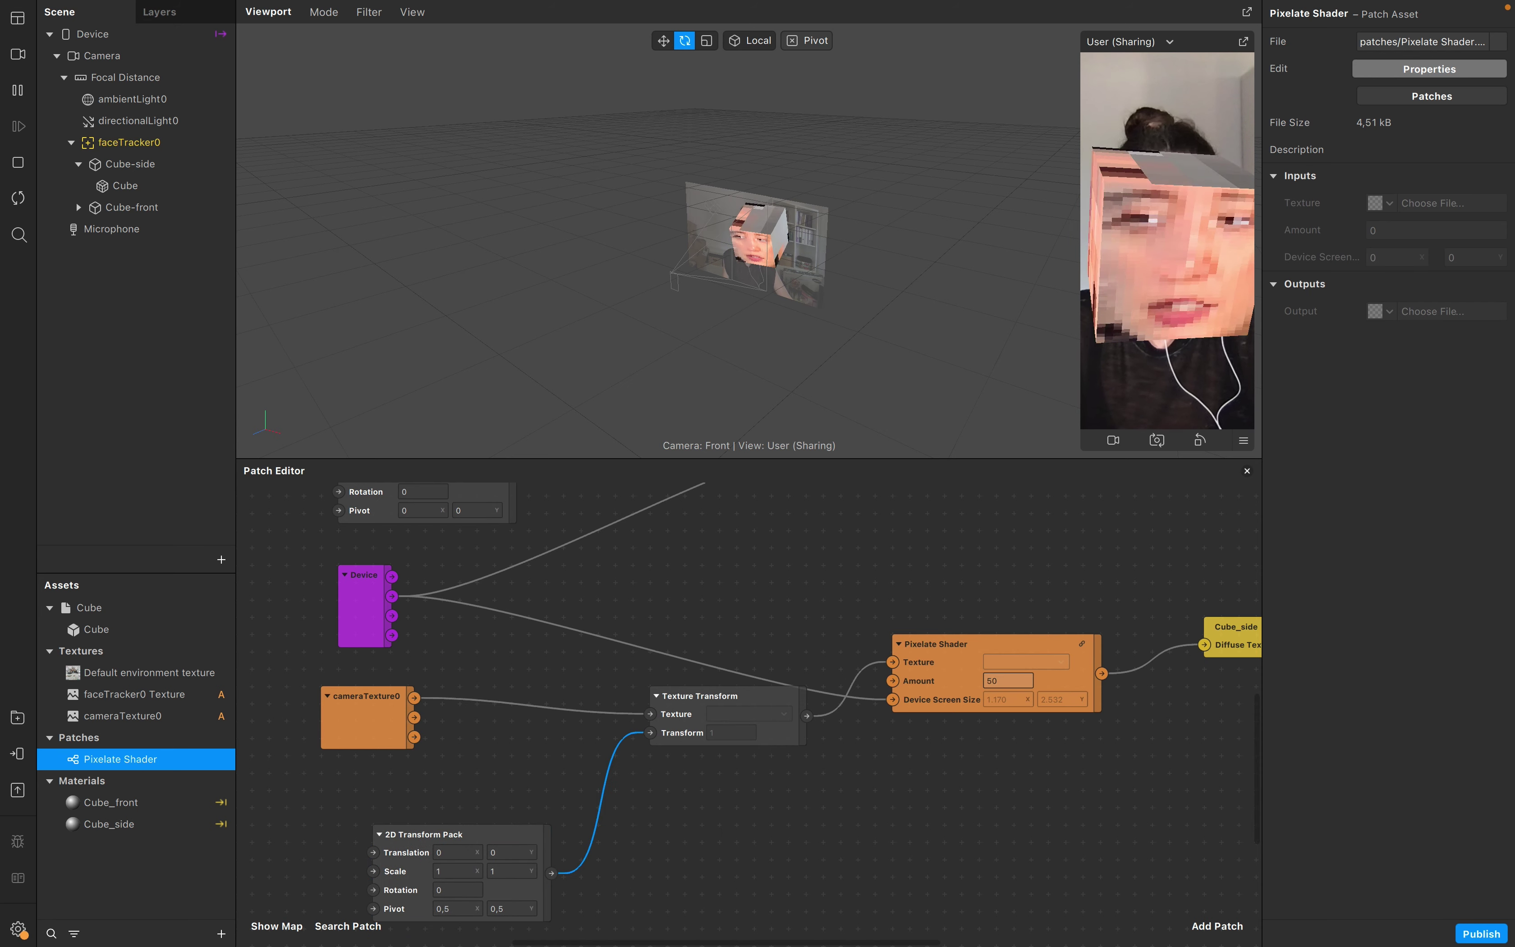
click(454, 870)
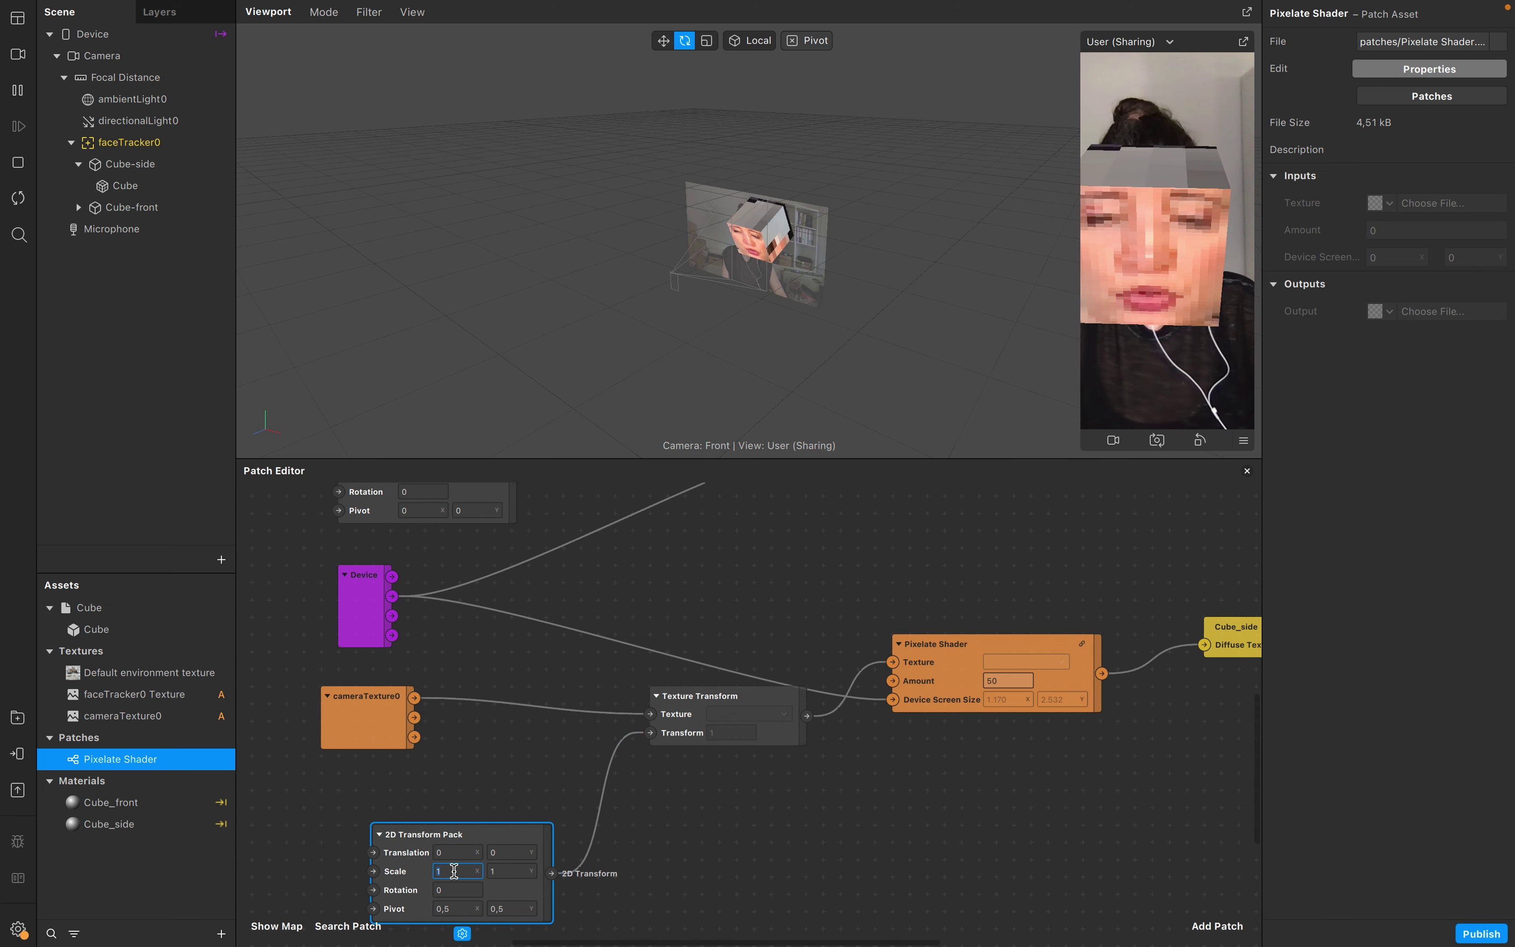
Step: Enter scale 6 by 6, rotation -30 and vertical translation 1 in the 2D Transform Pack
text(6)
click(505, 871)
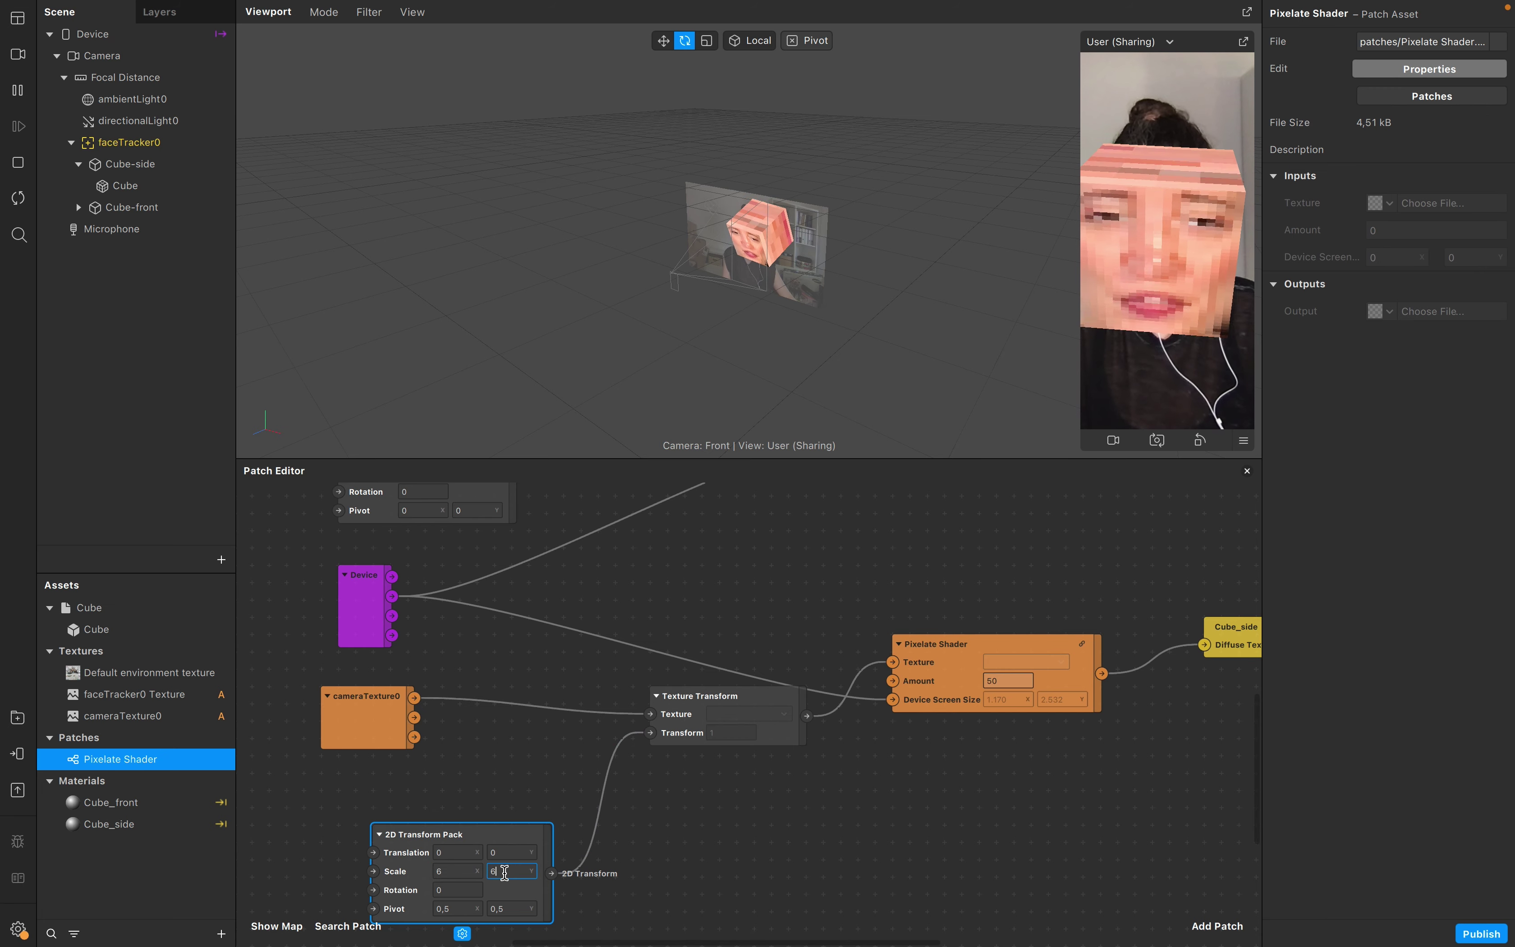
text(6)
click(459, 890)
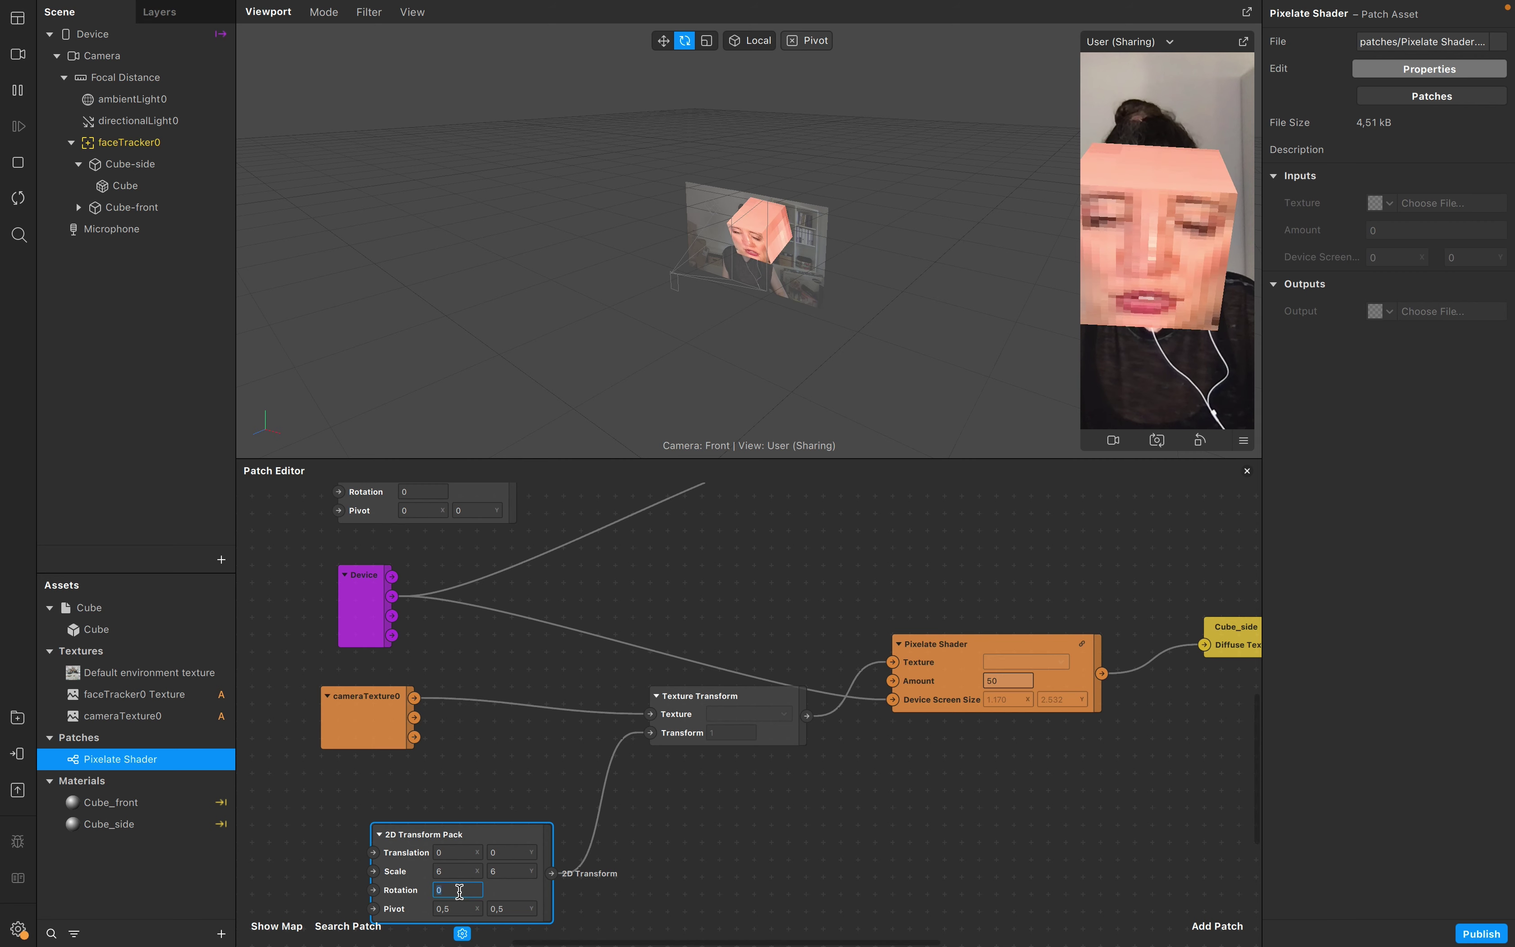
text(-30)
key(Return)
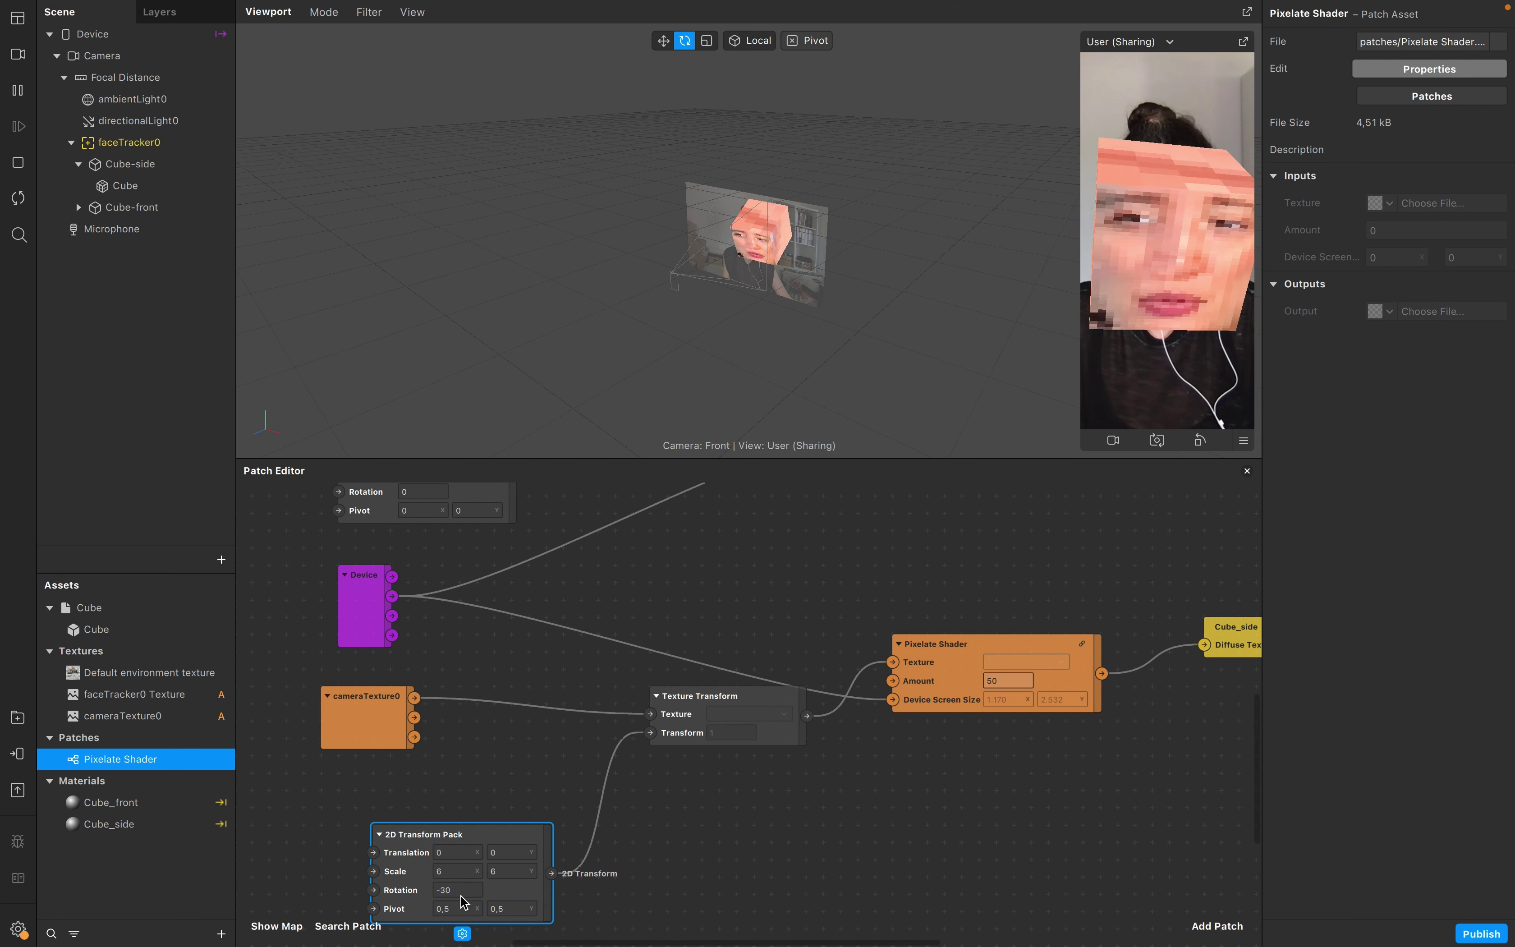
click(508, 851)
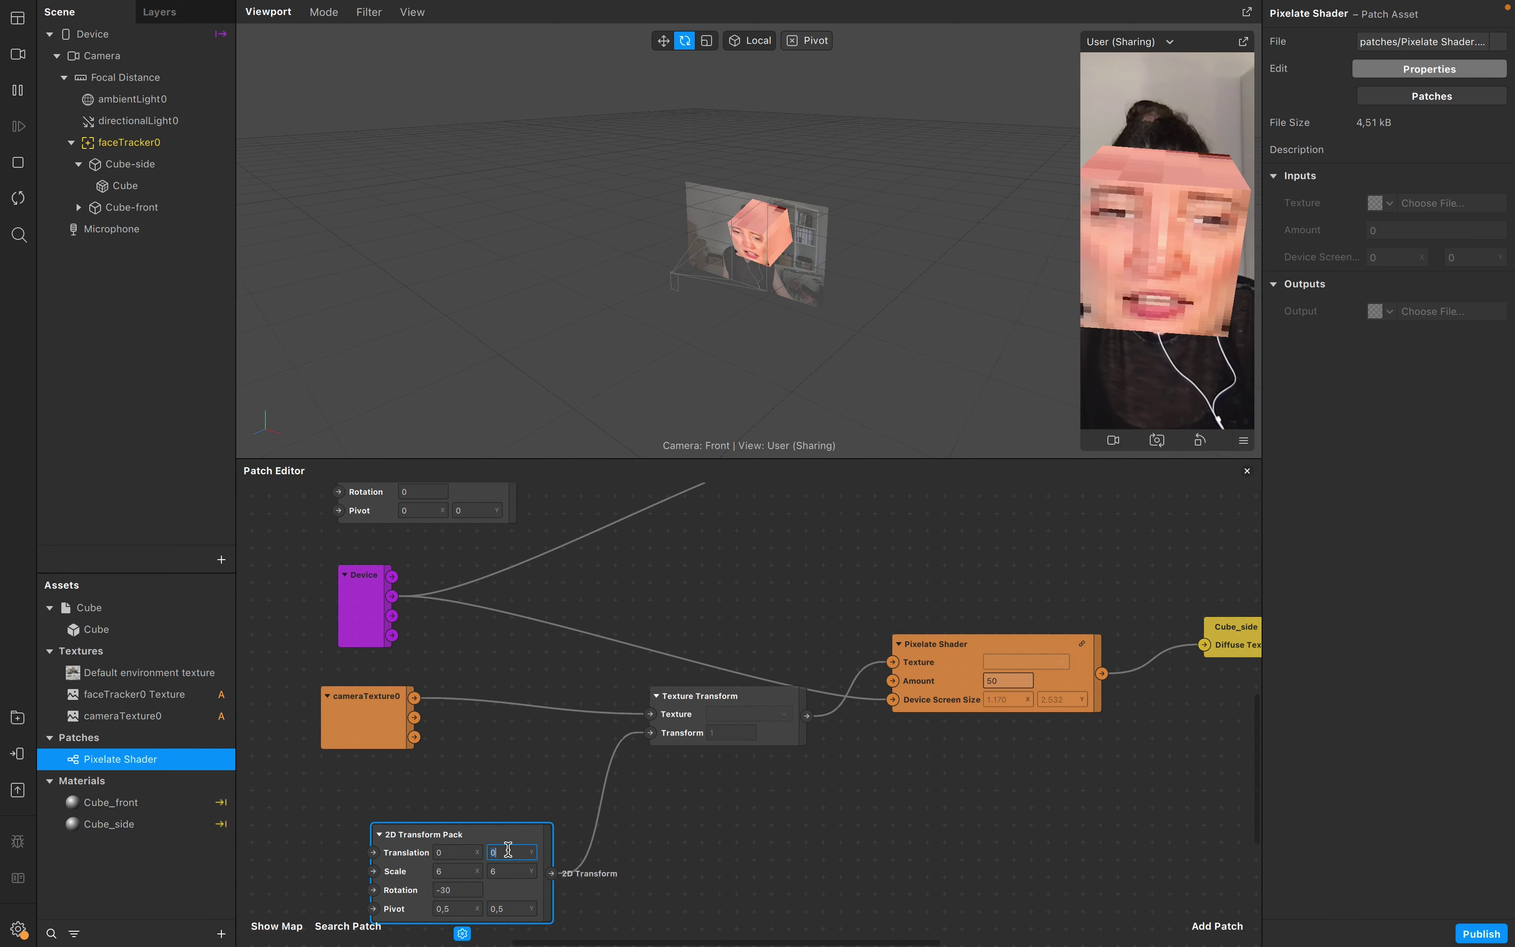
key(Return)
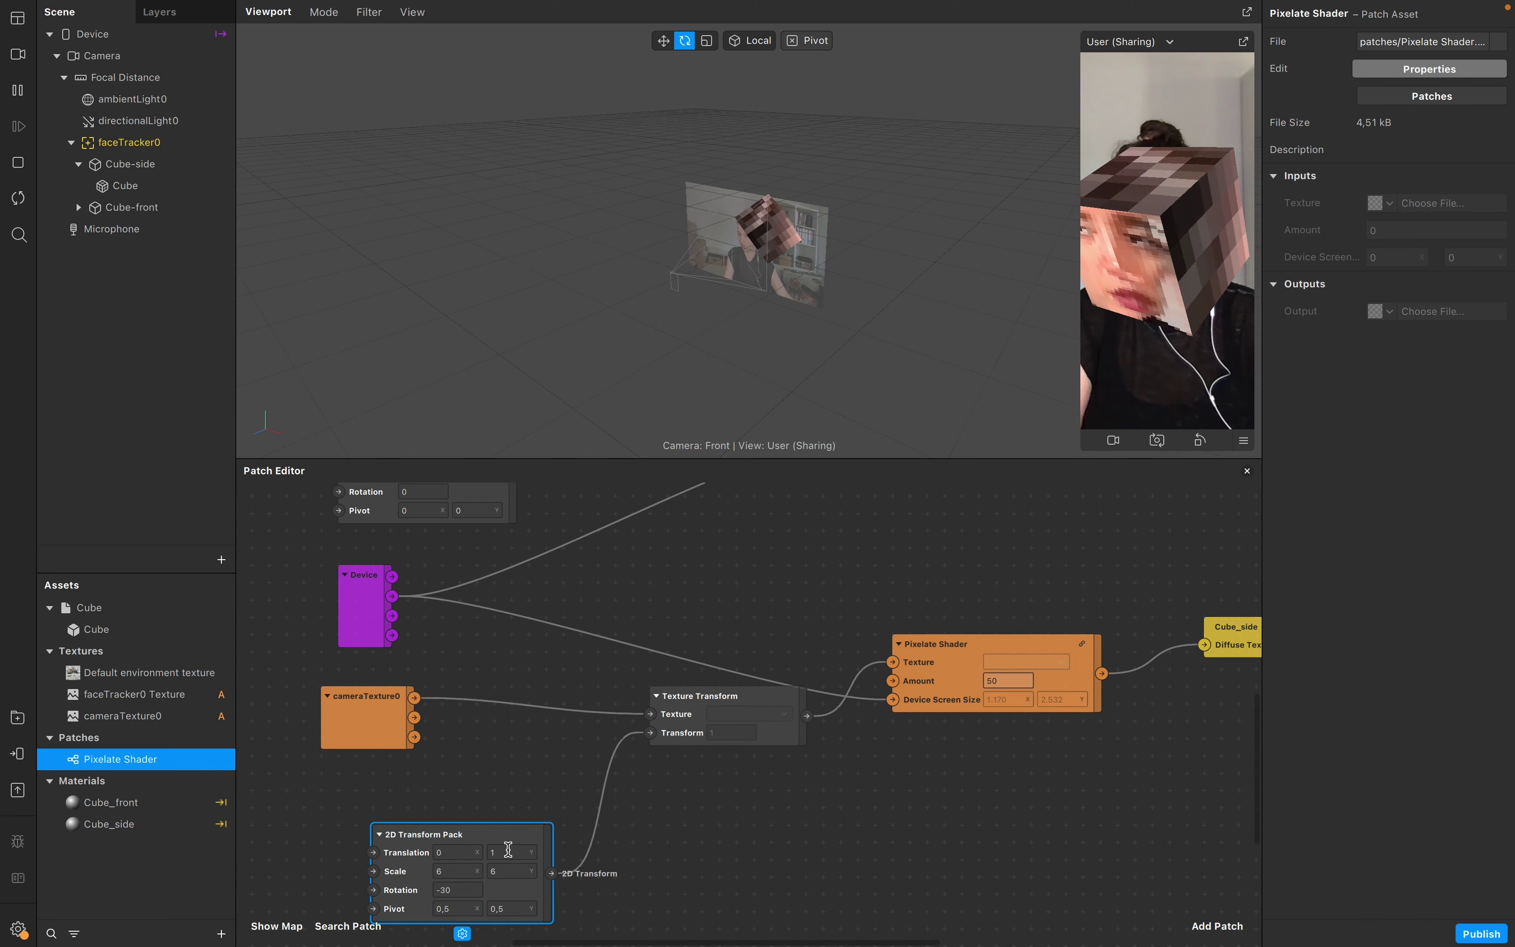
Step: Set both horizontal and vertical scale back to 6 after testing another value
click(456, 871)
text(1)
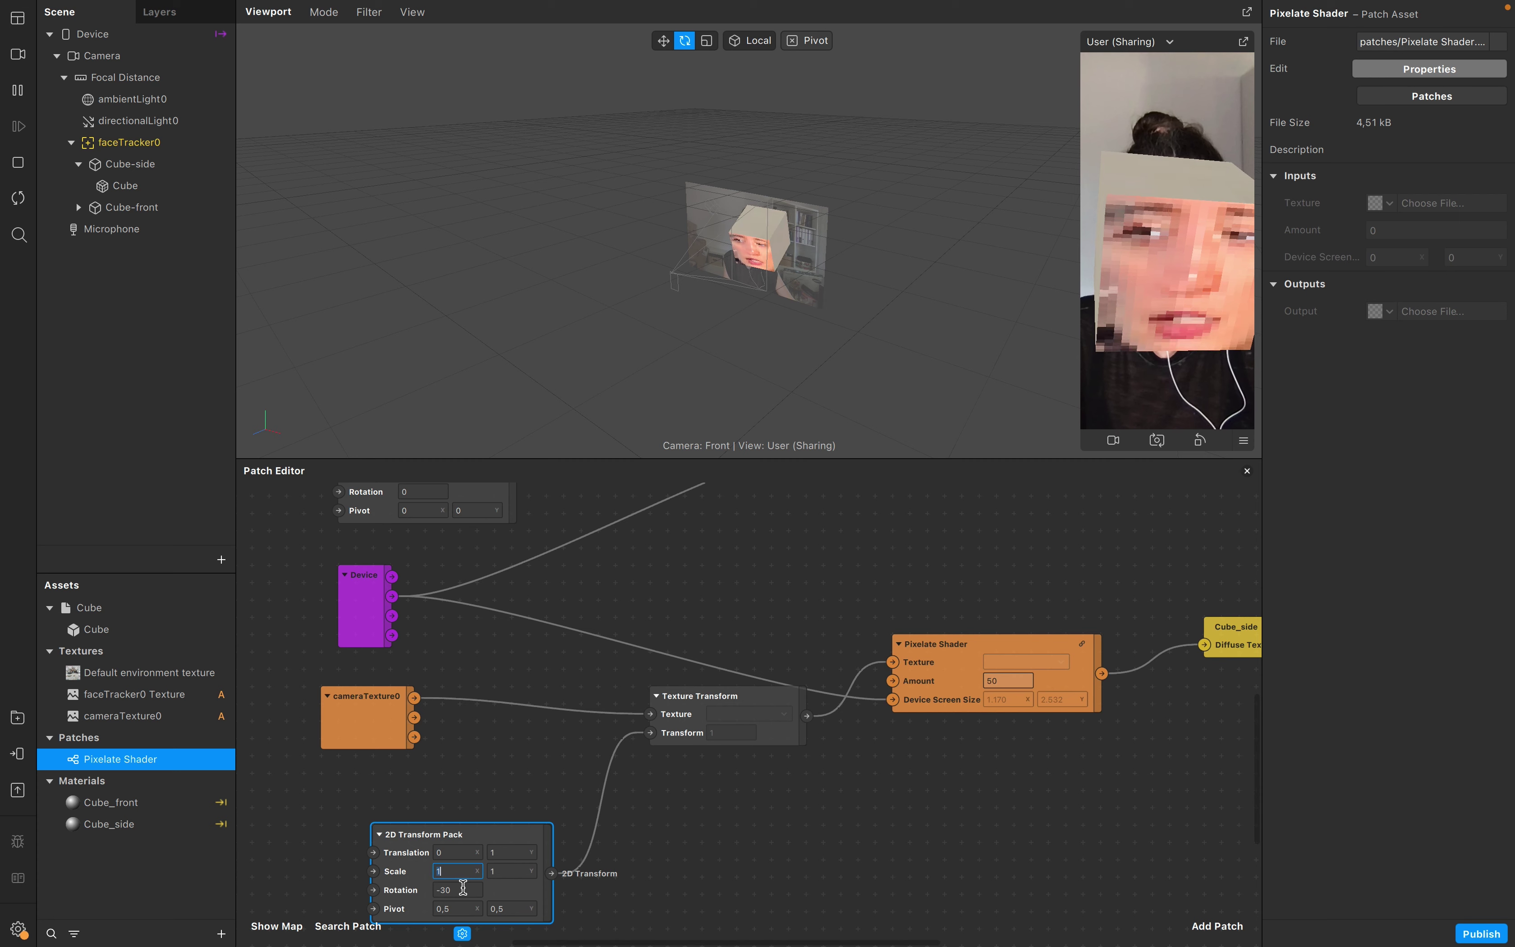
text(6)
click(517, 871)
text(6)
click(446, 871)
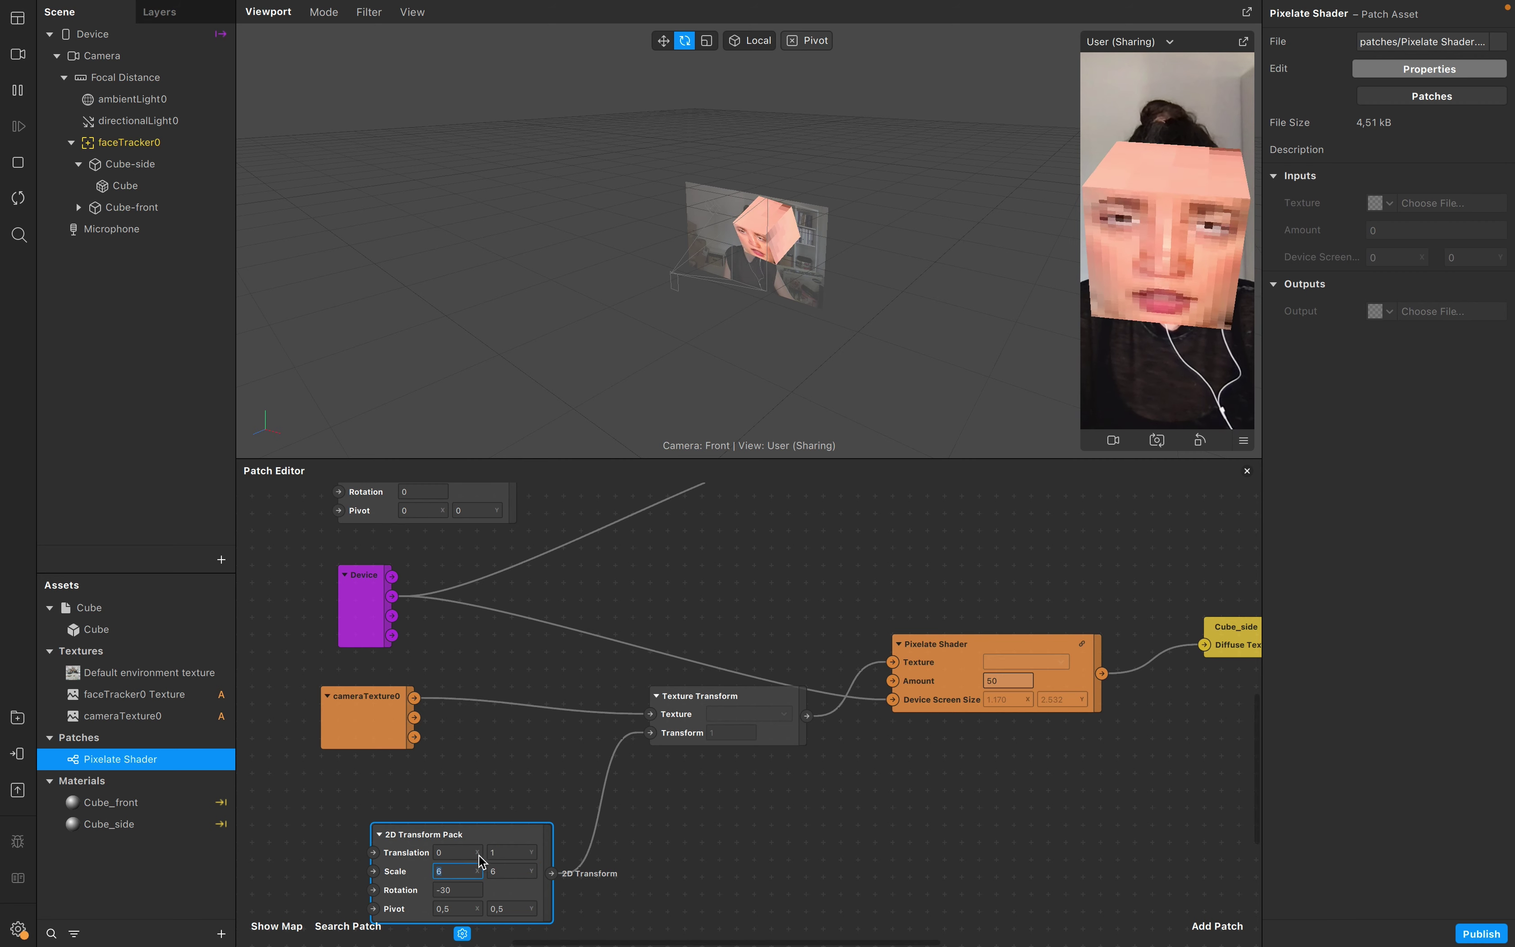
click(511, 852)
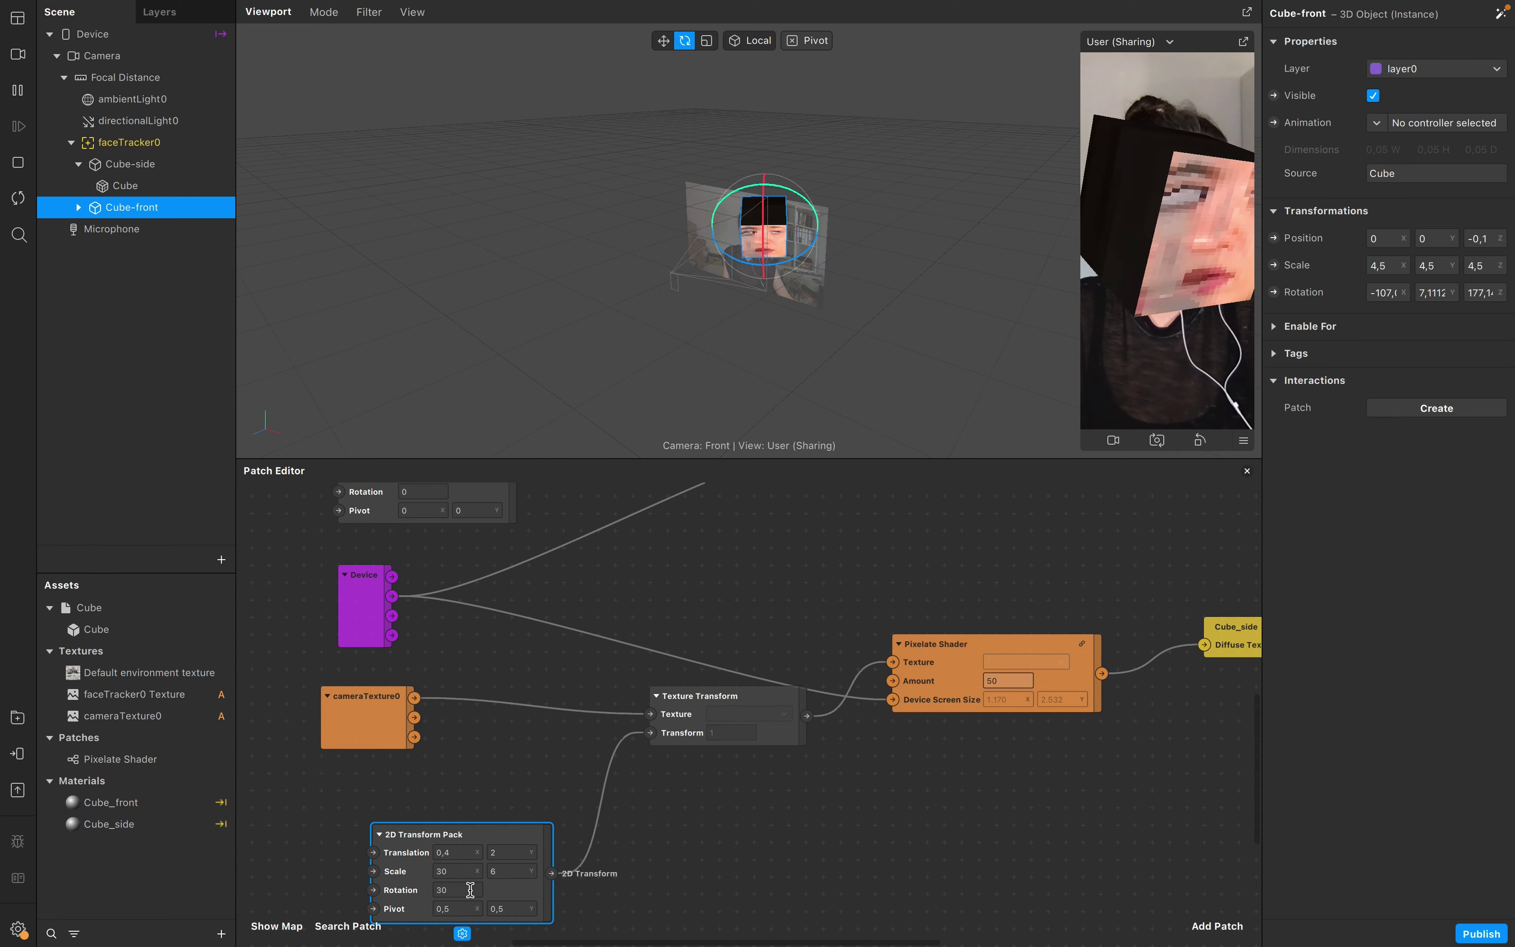
Step: Try vertical scale 10 and 3, settle on 6, and keep vertical translation at 2
click(510, 871)
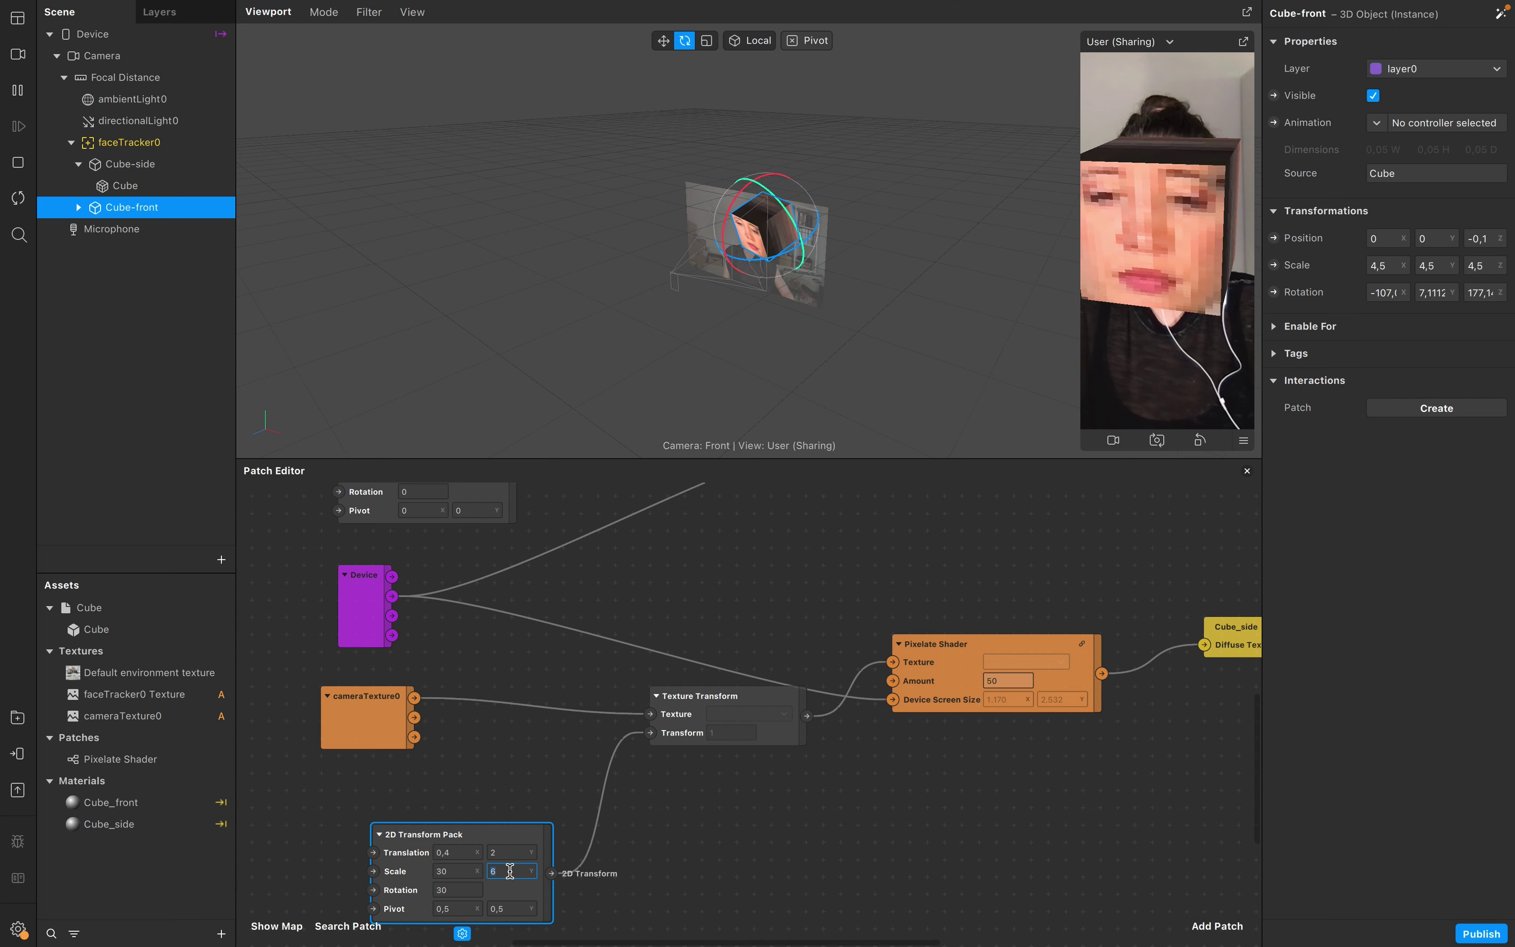
text(10)
key(BackSpace)
key(BackSpace)
text(3)
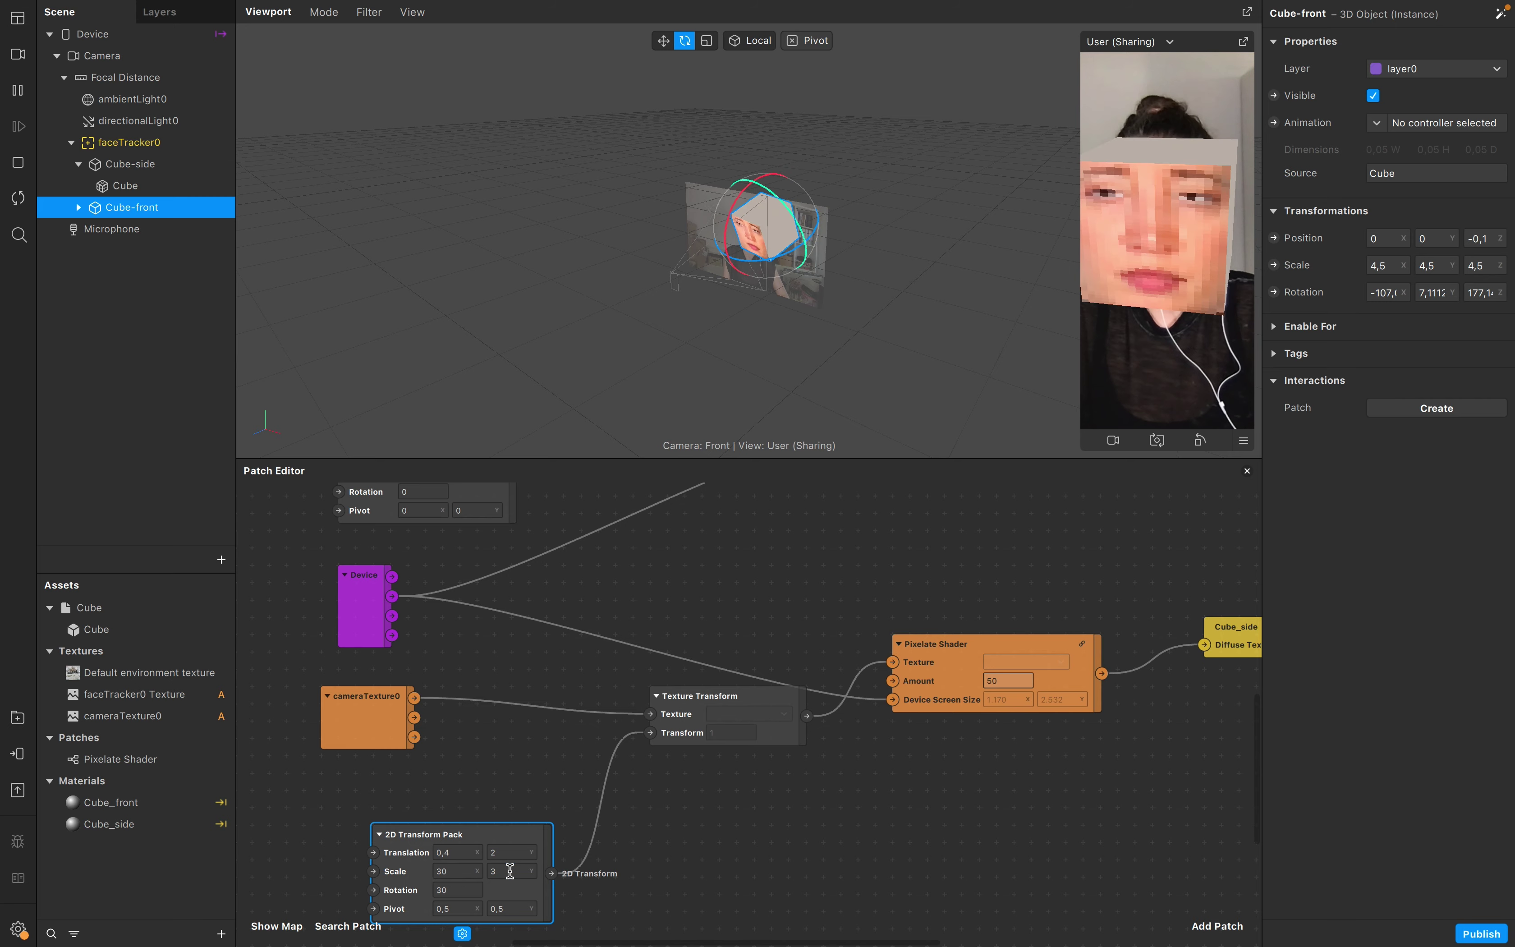
key(BackSpace)
text(6)
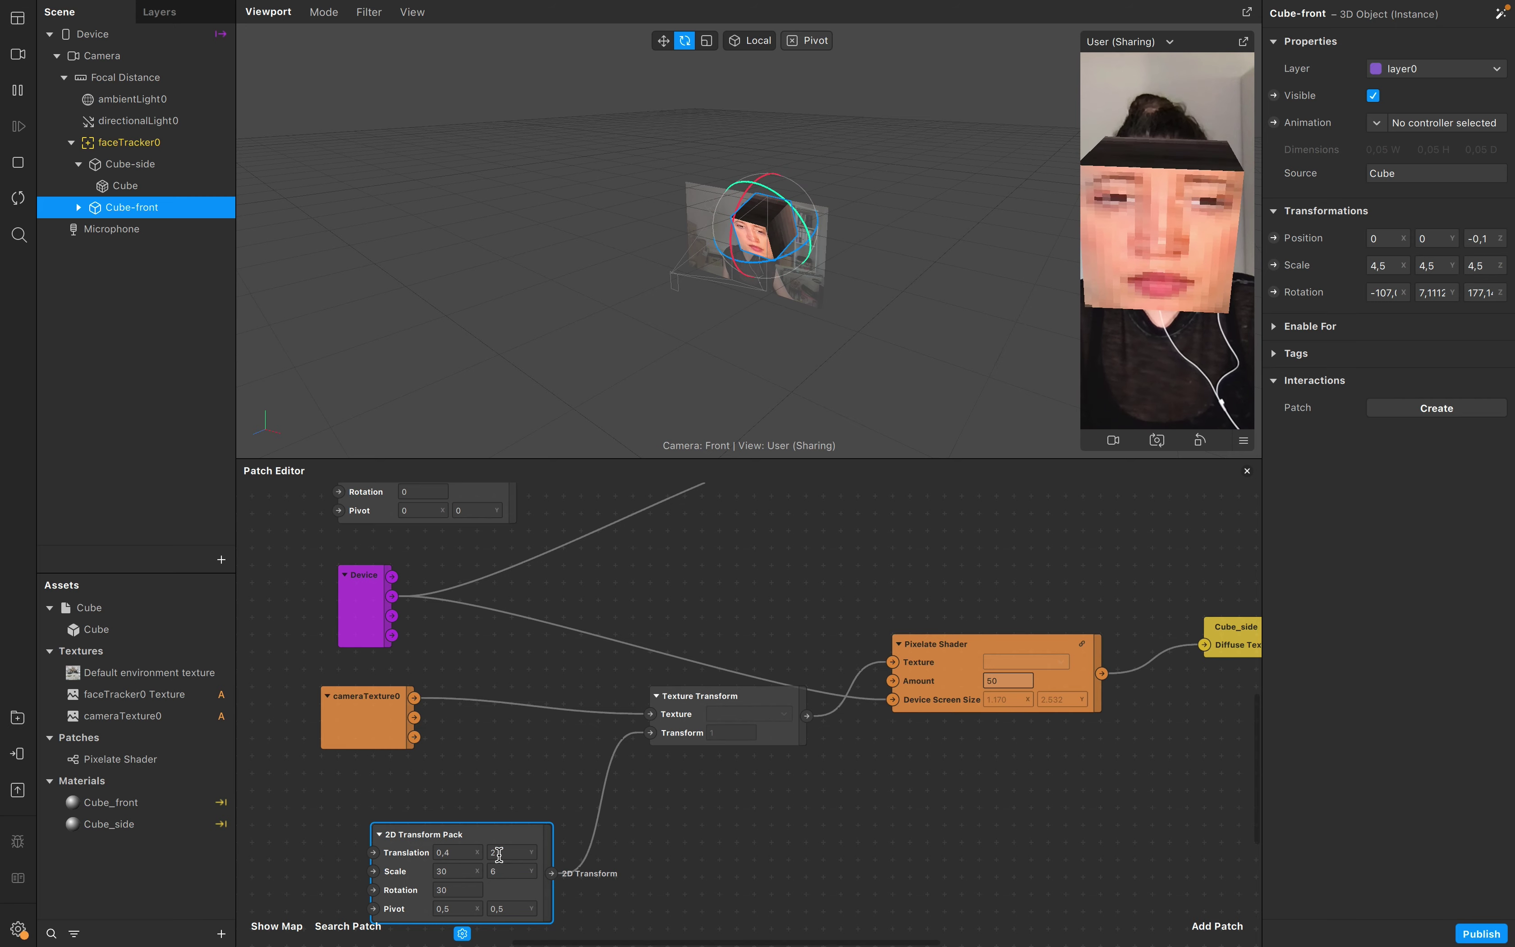
click(519, 852)
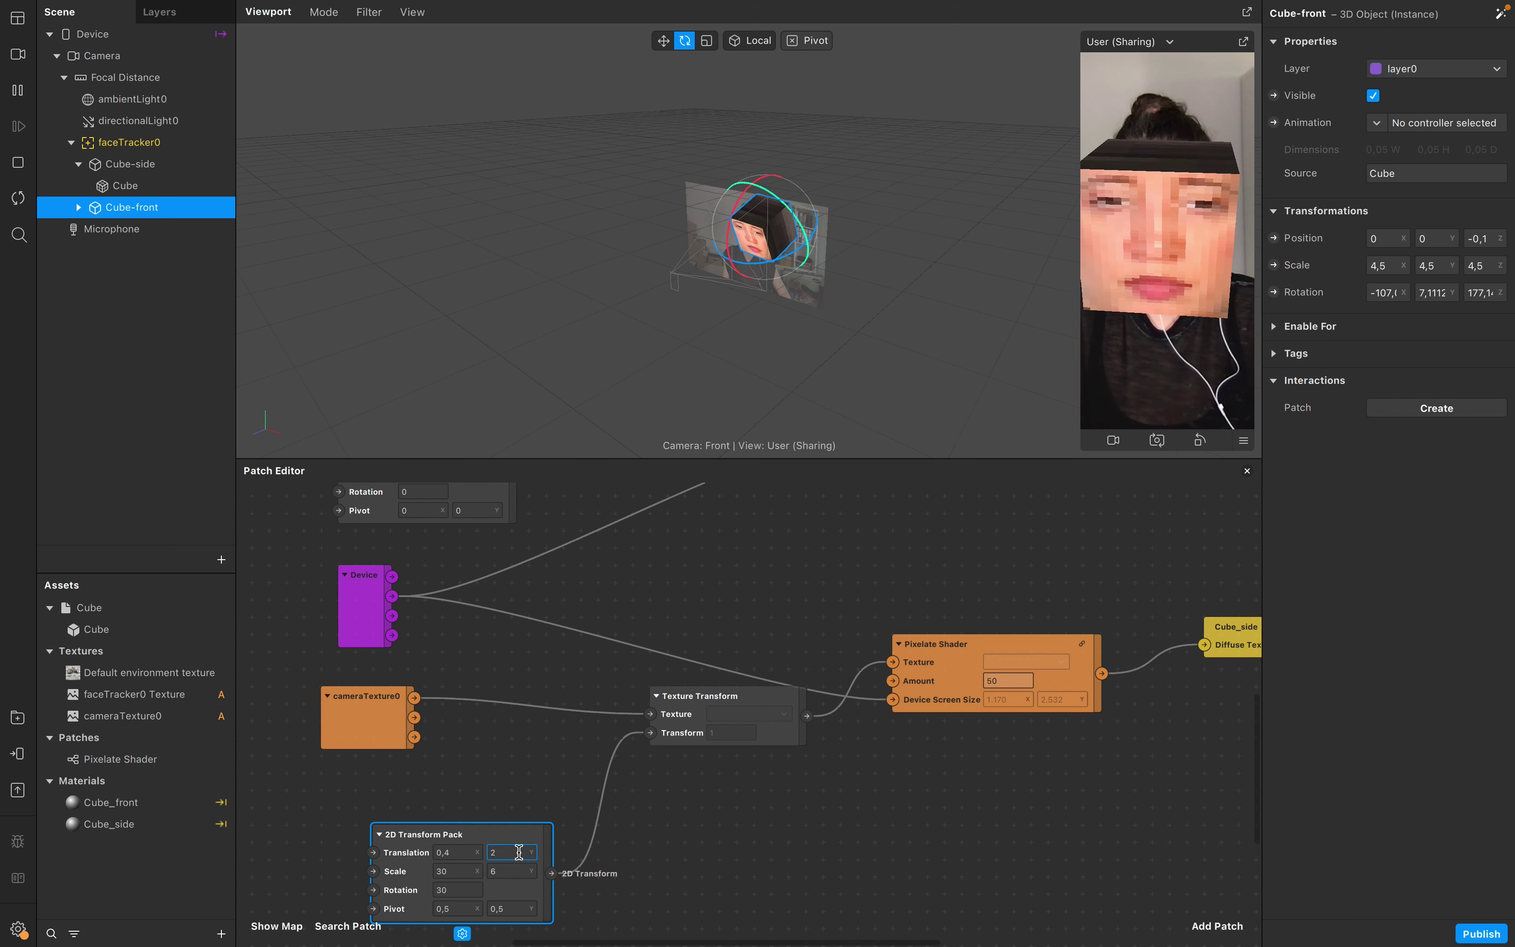
text(1,5)
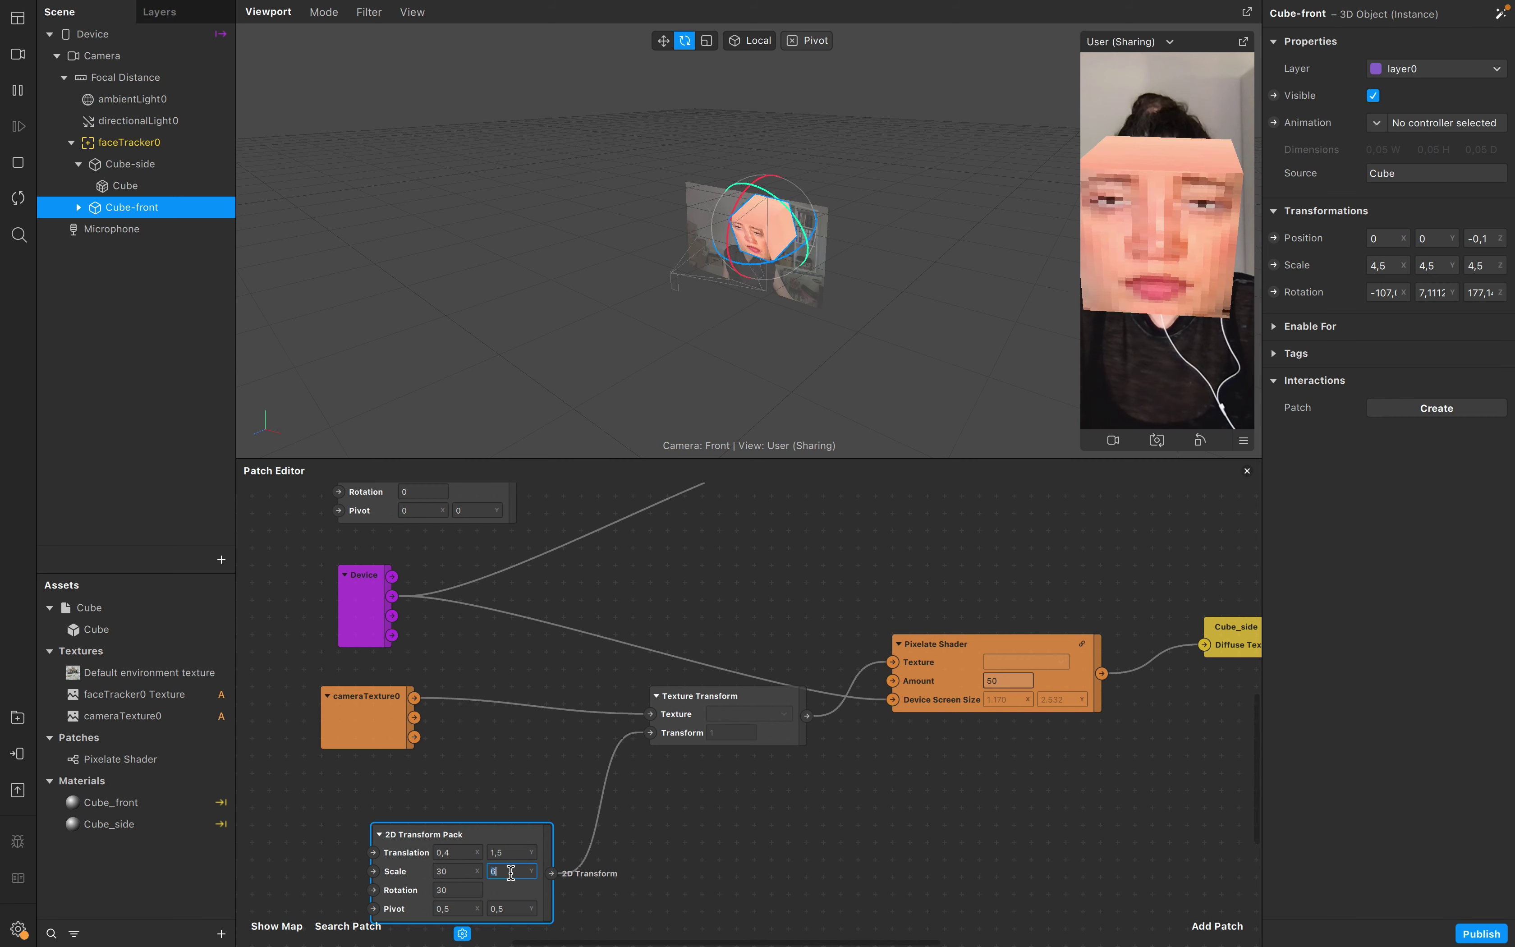
key(Escape)
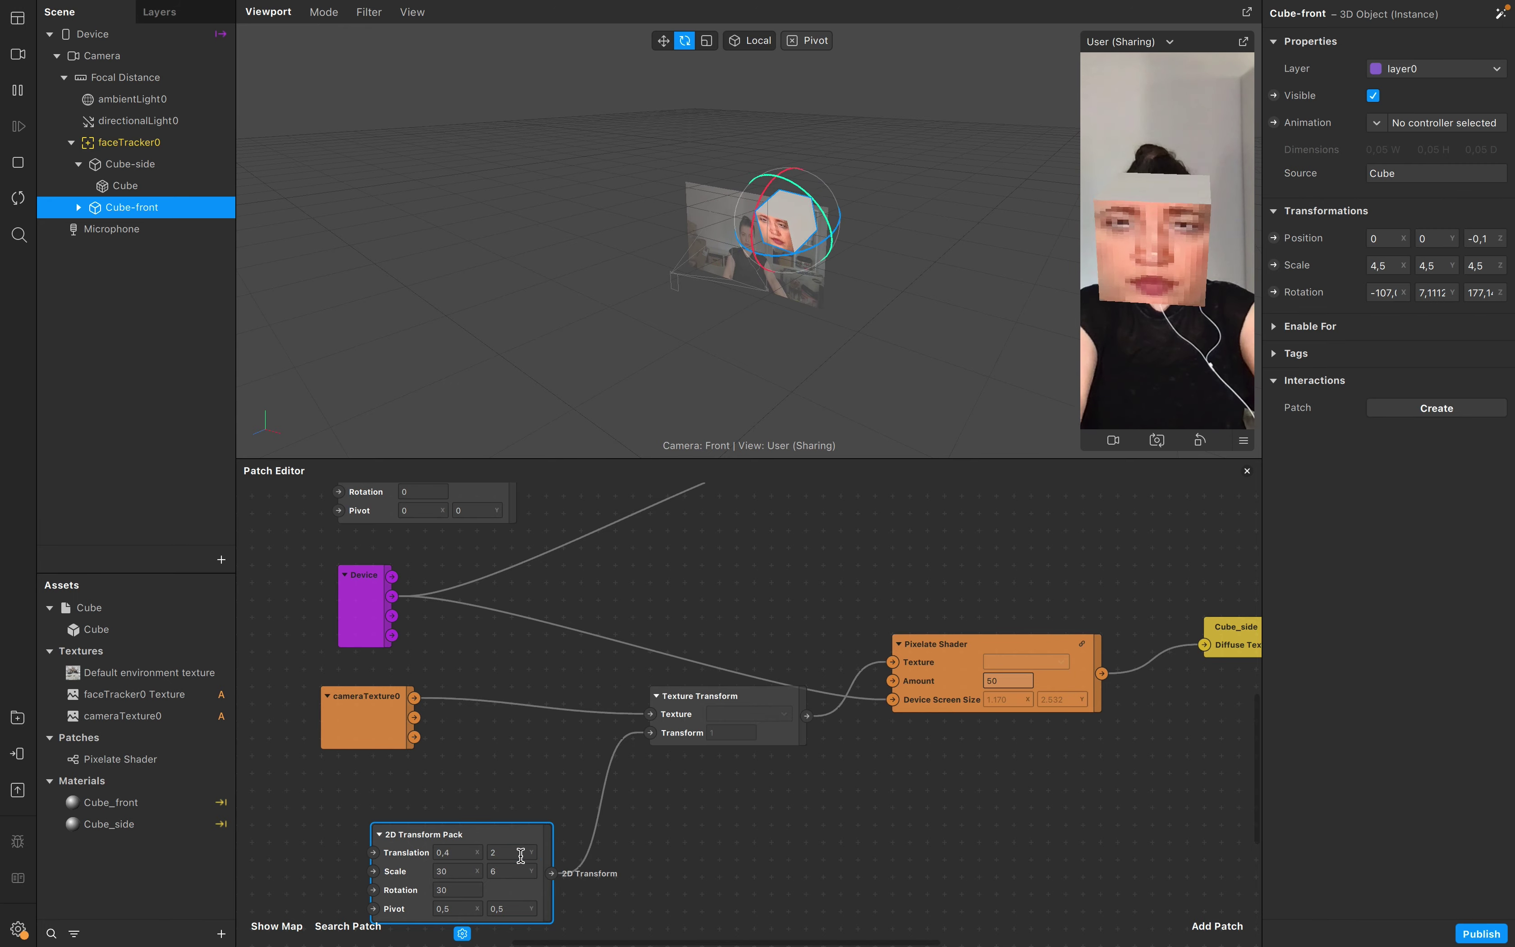
scroll(651, 663, left, 3)
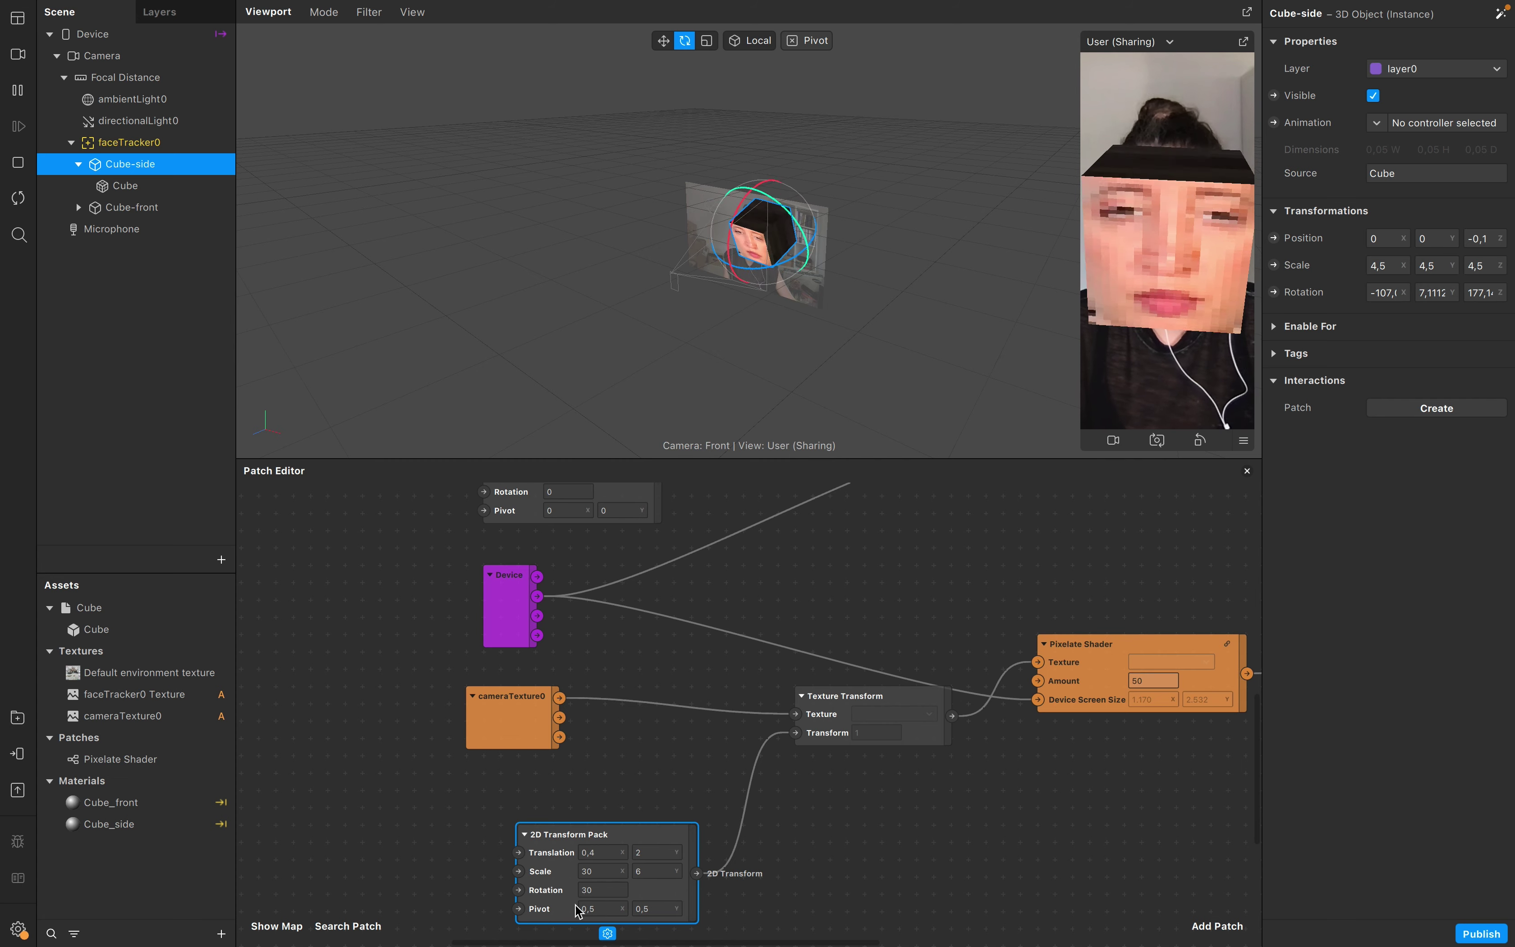
Step: Set the side texture's horizontal translation to -1
click(594, 853)
text(1)
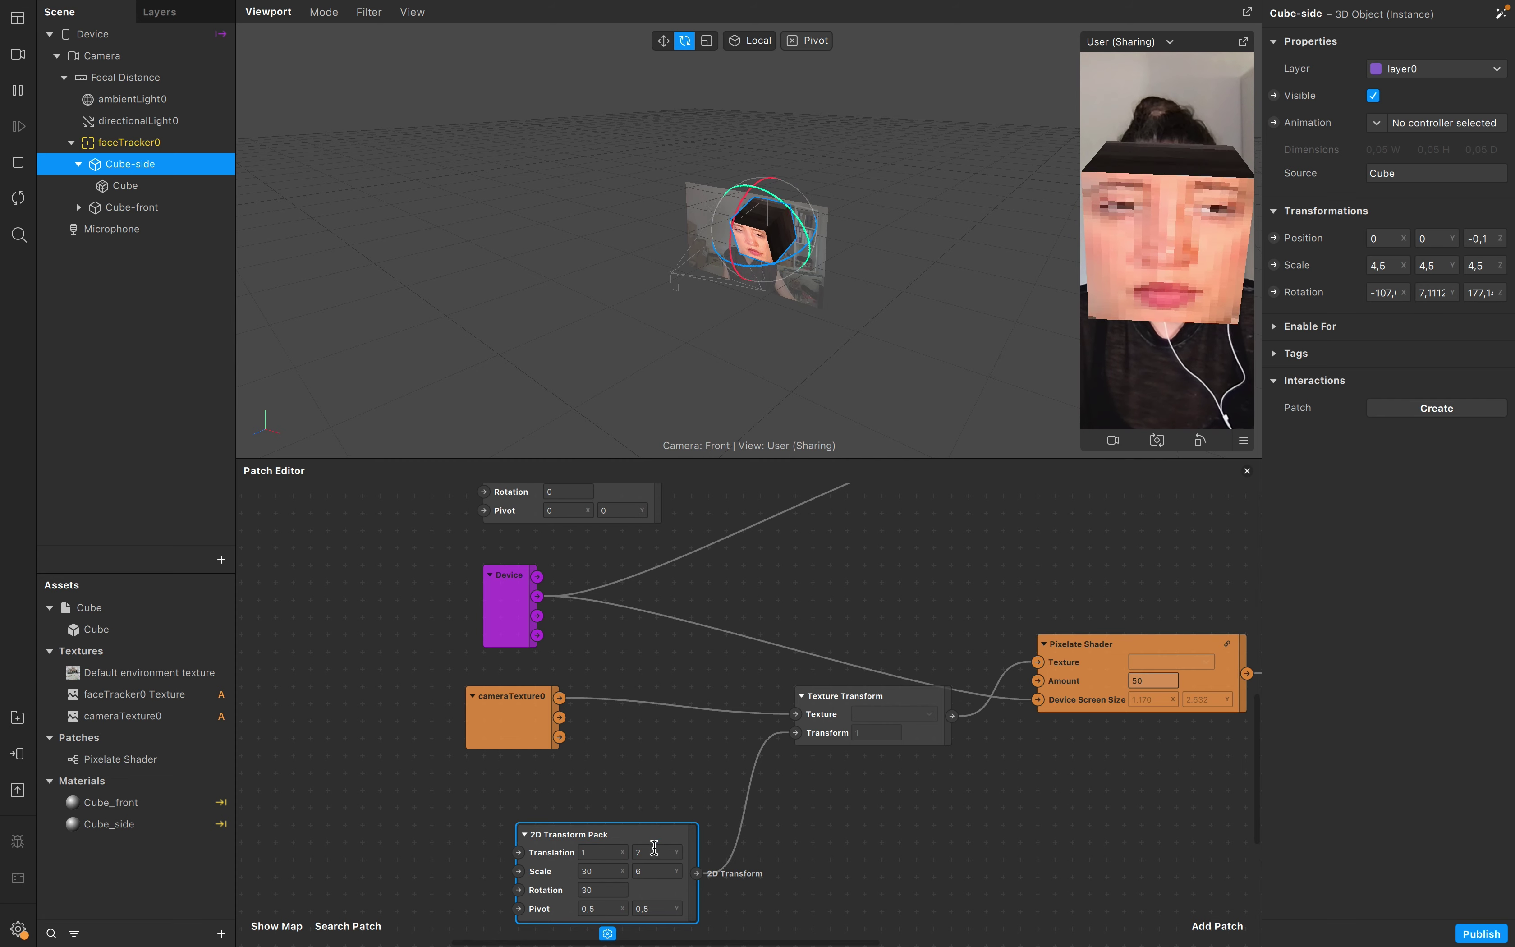
key(BackSpace)
text(-1)
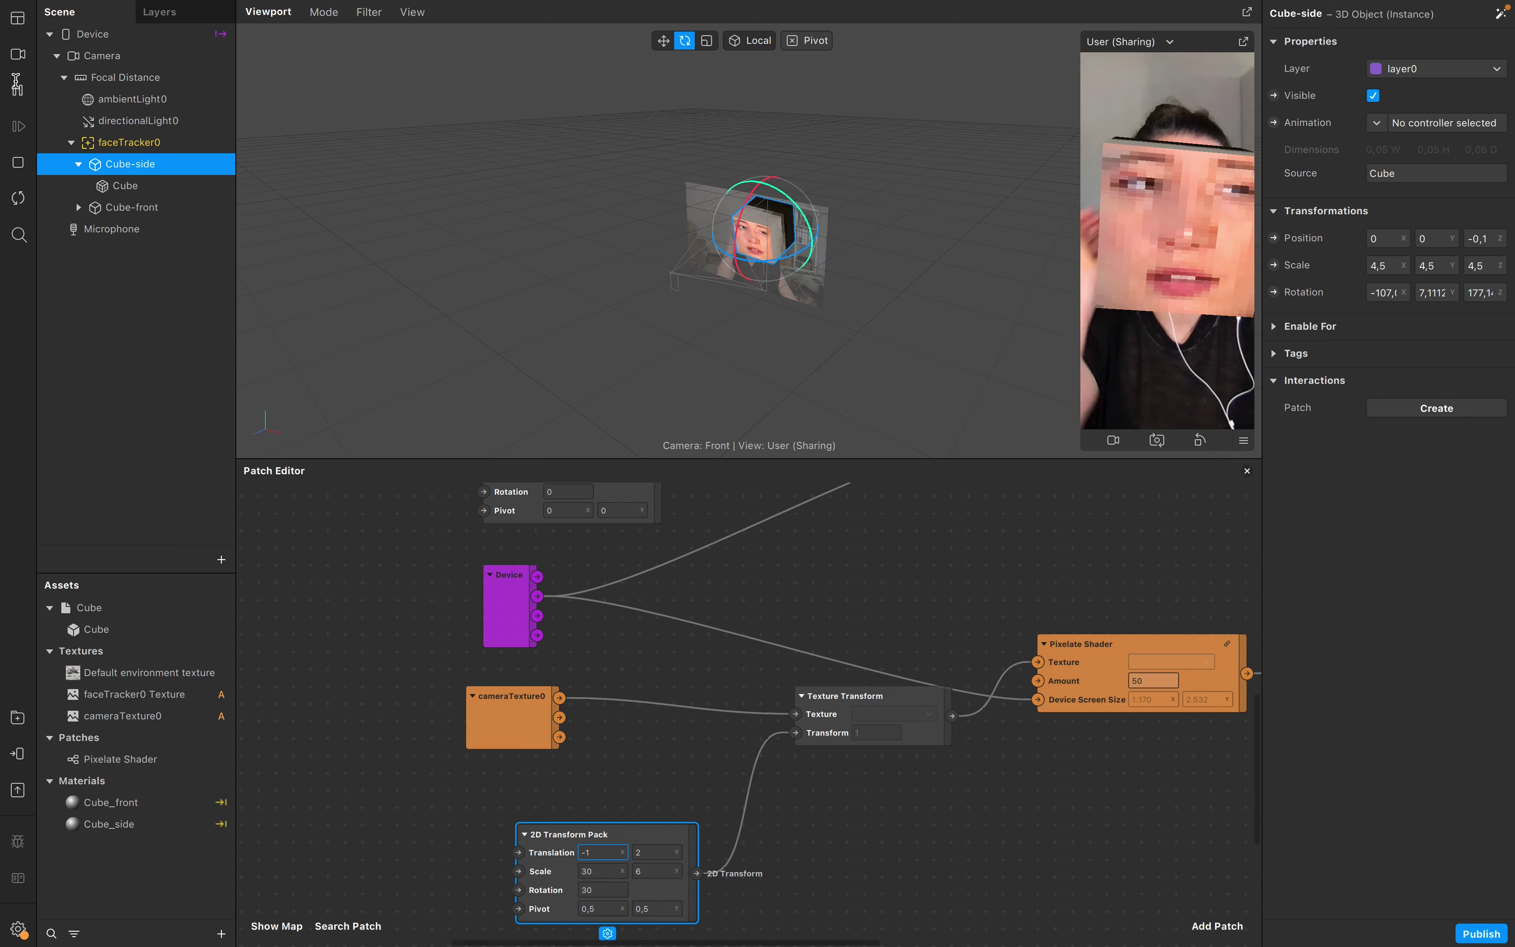
Step: Bring up the camera and simulation choices from the left toolbar
click(18, 54)
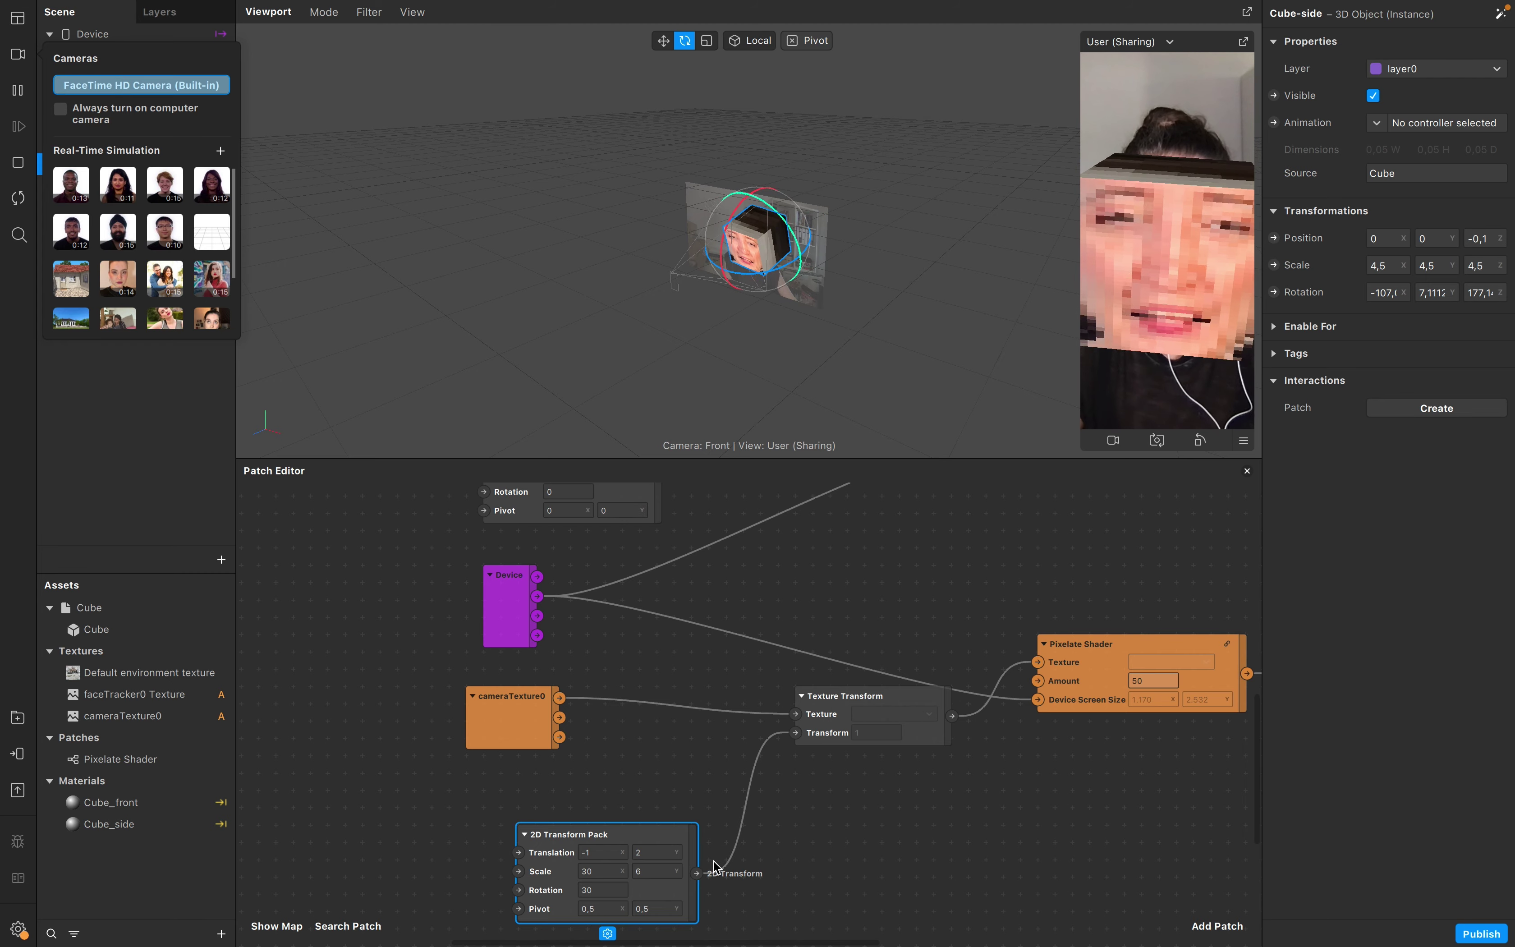
scroll(716, 867, right, 5)
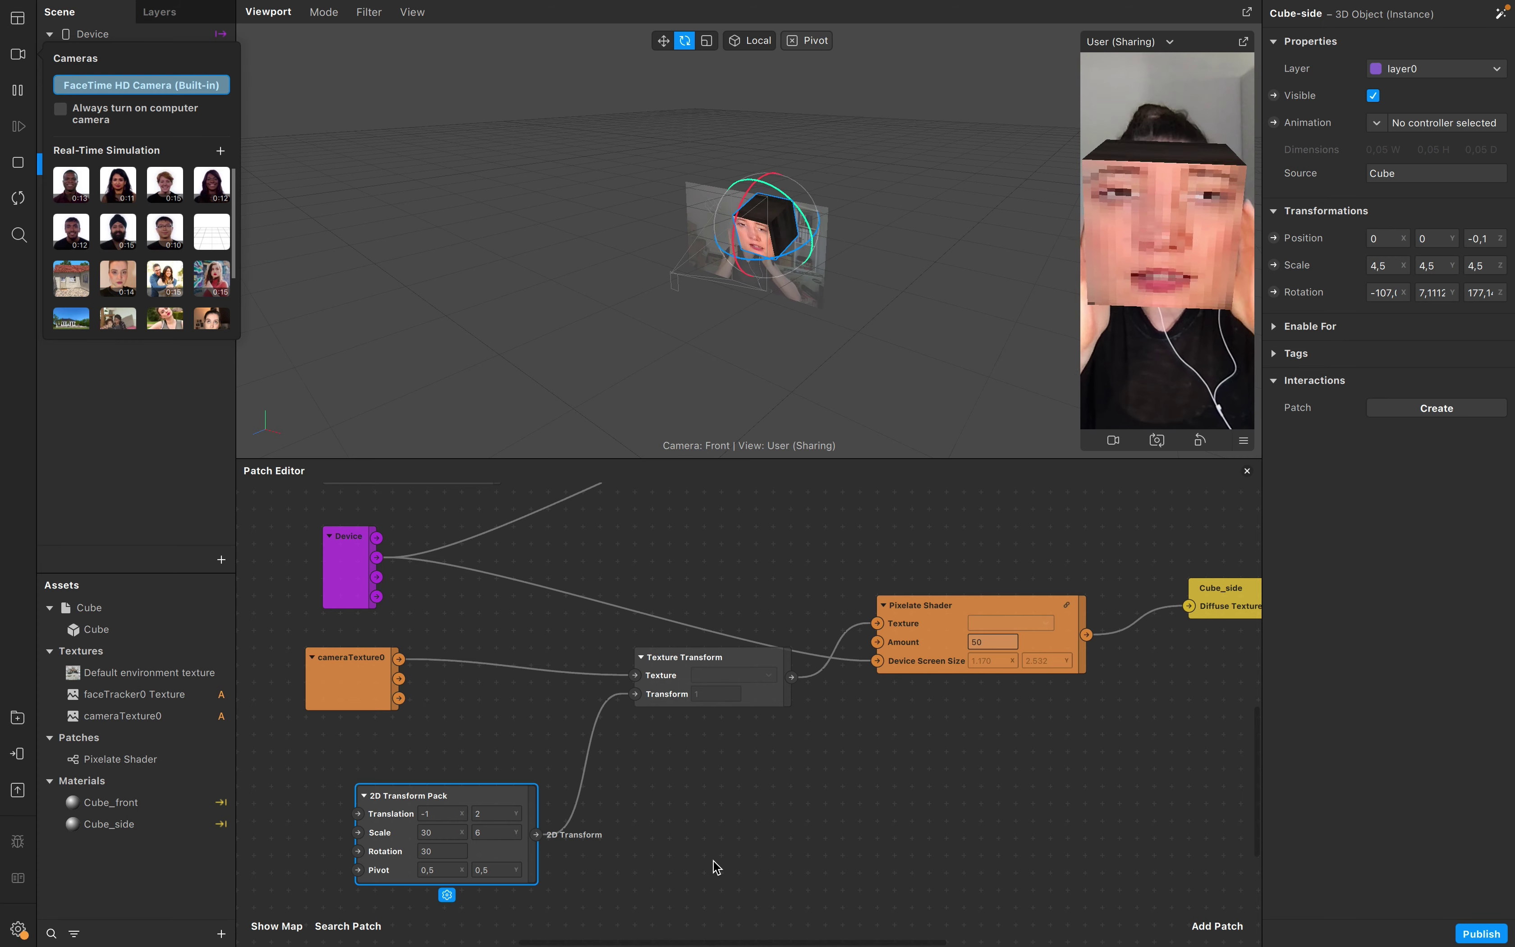
Step: Select Cube-side and Cube-front together and set their Position Y to 0,02
click(717, 867)
shift+click(132, 185)
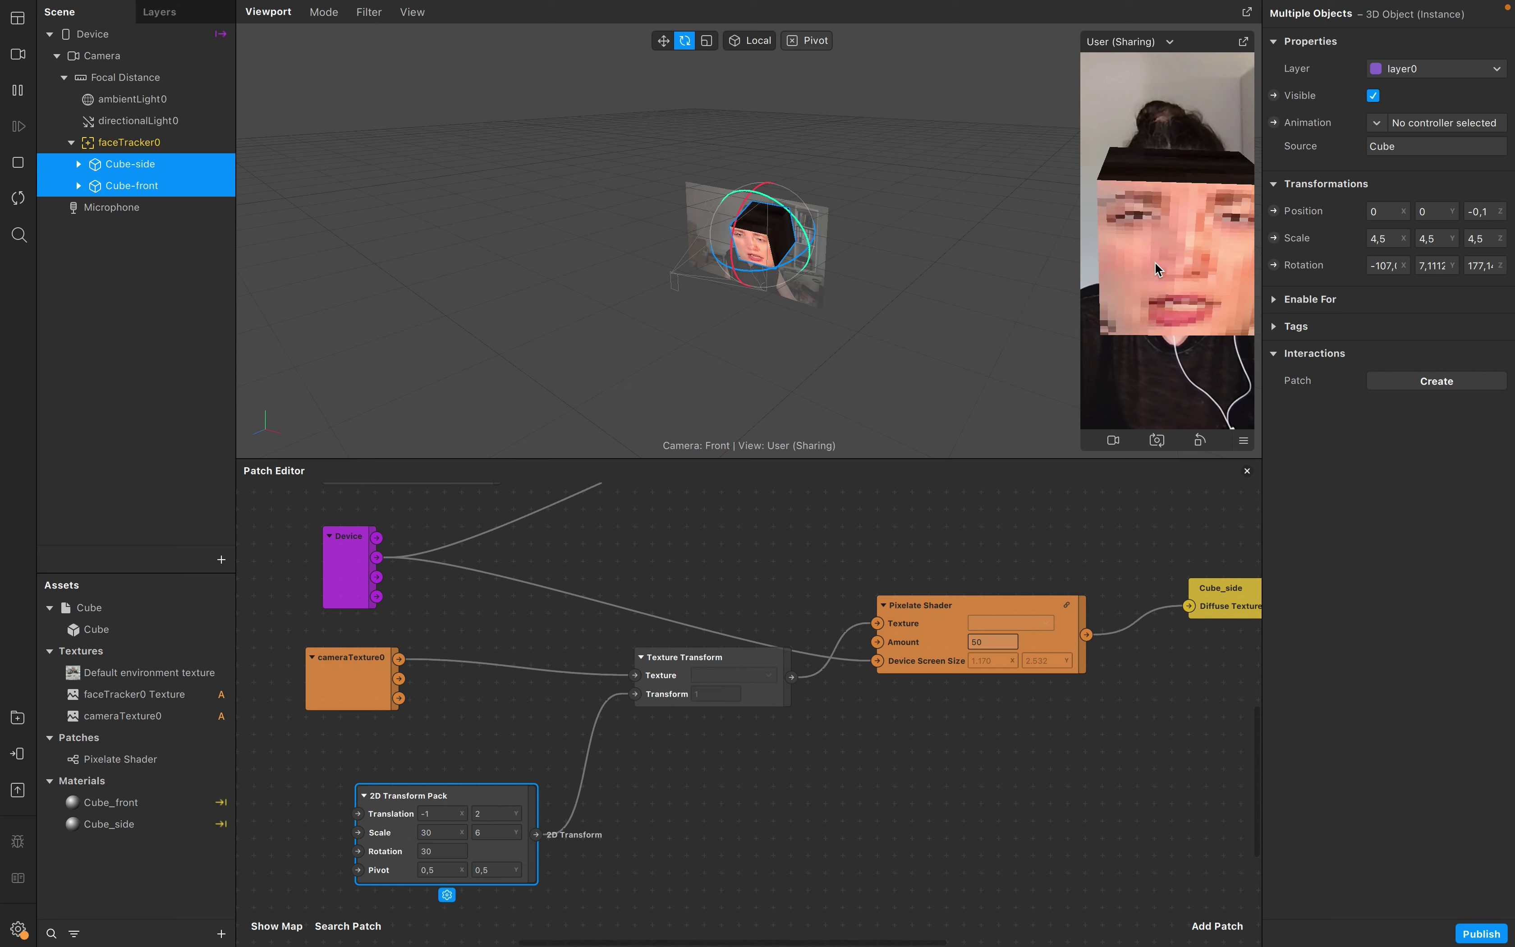
click(1438, 213)
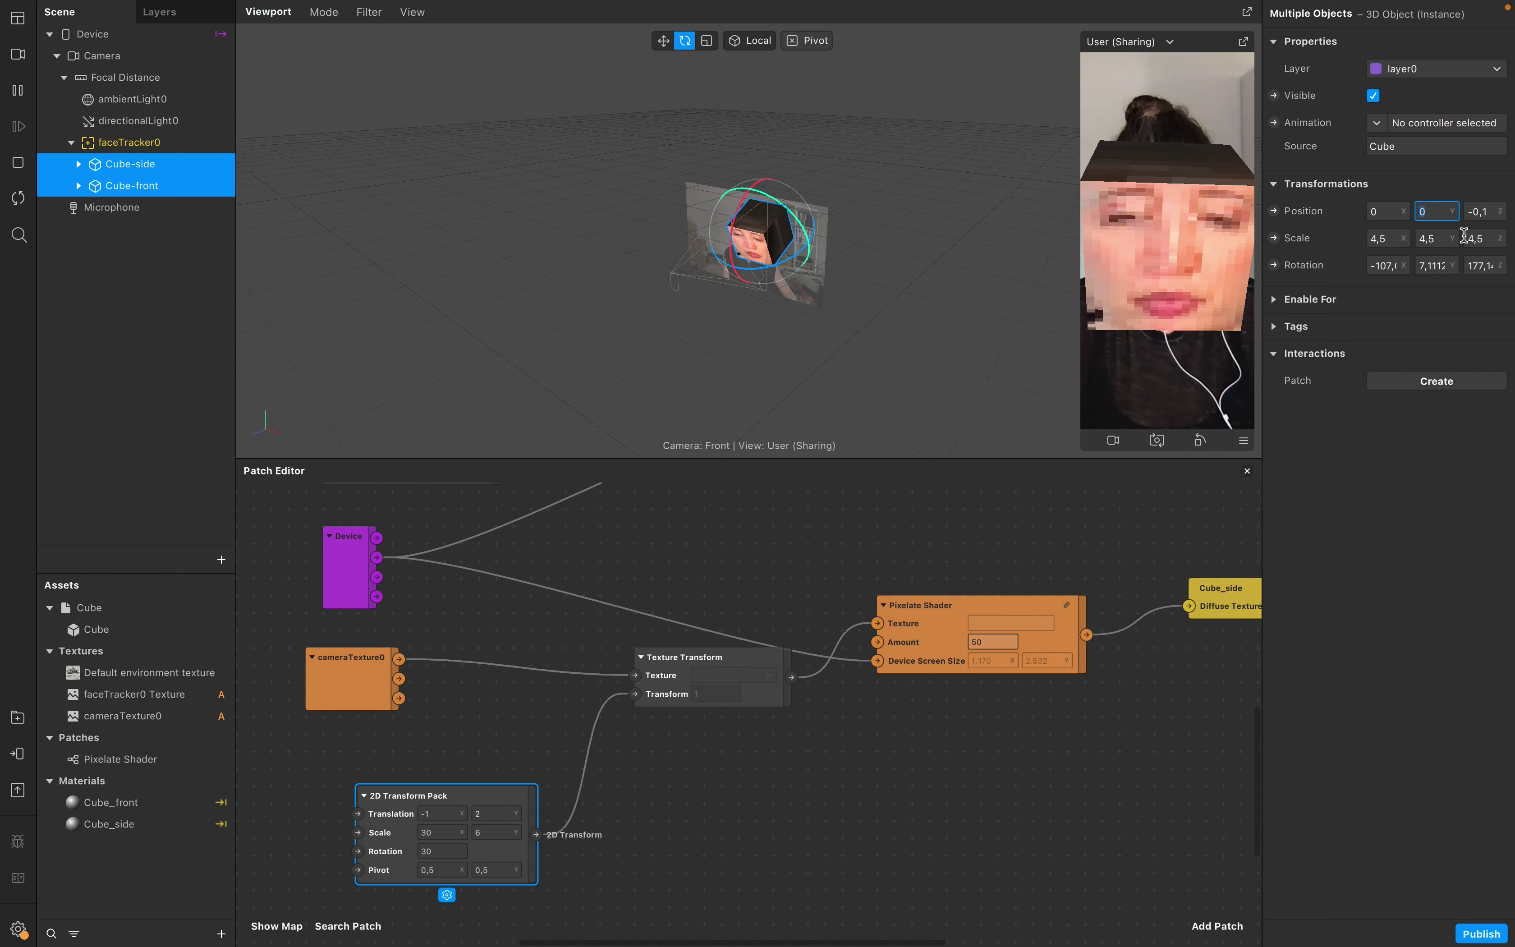
text(0,)
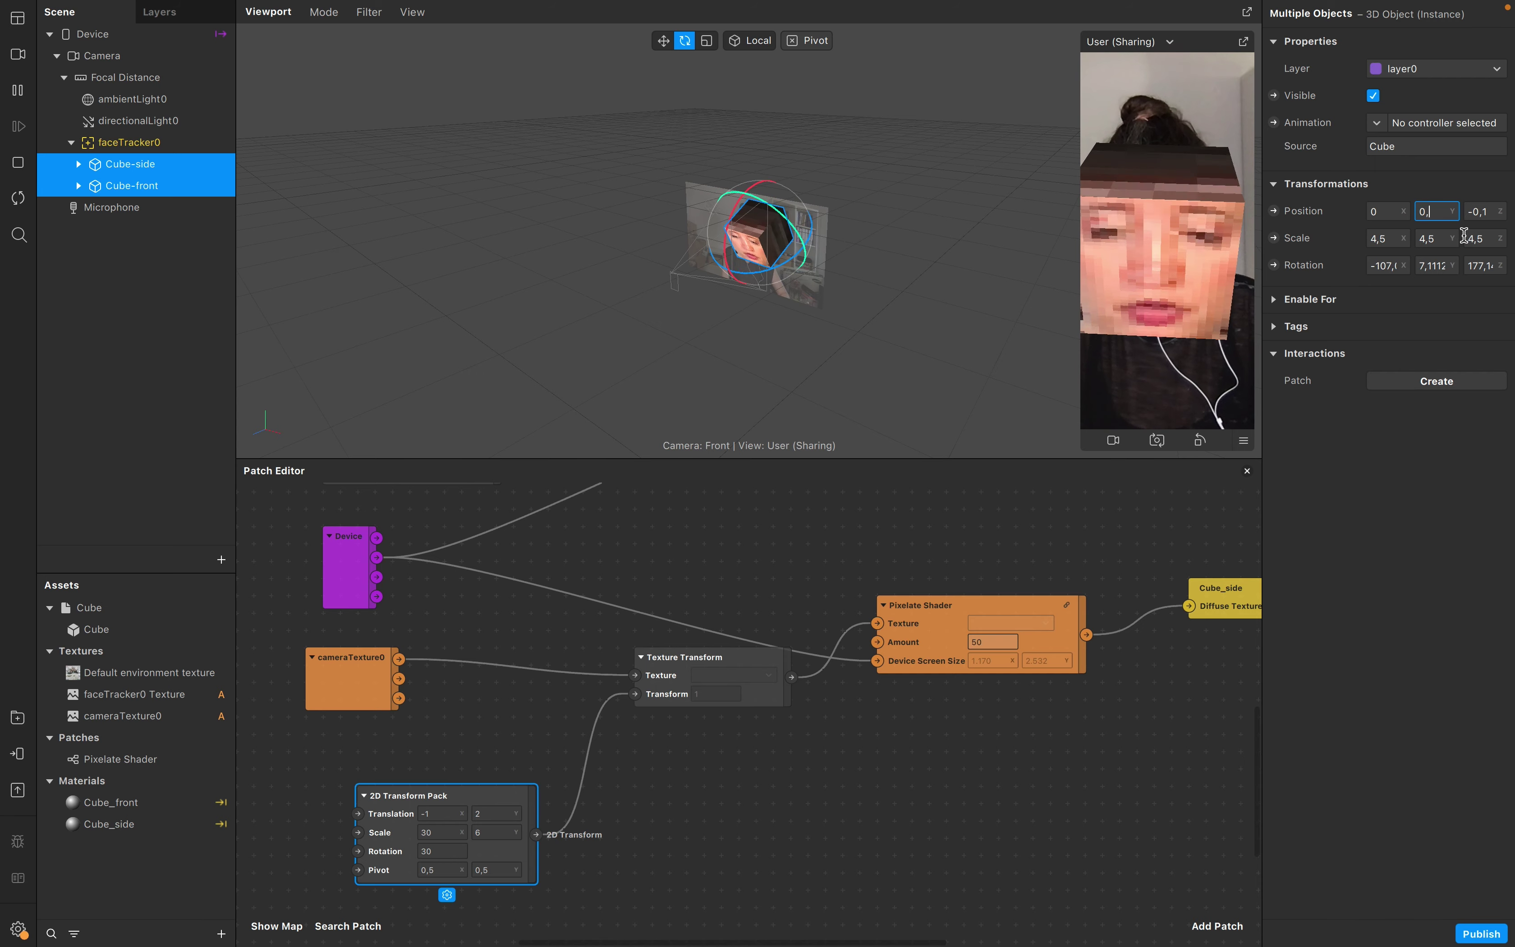
text(01)
key(Return)
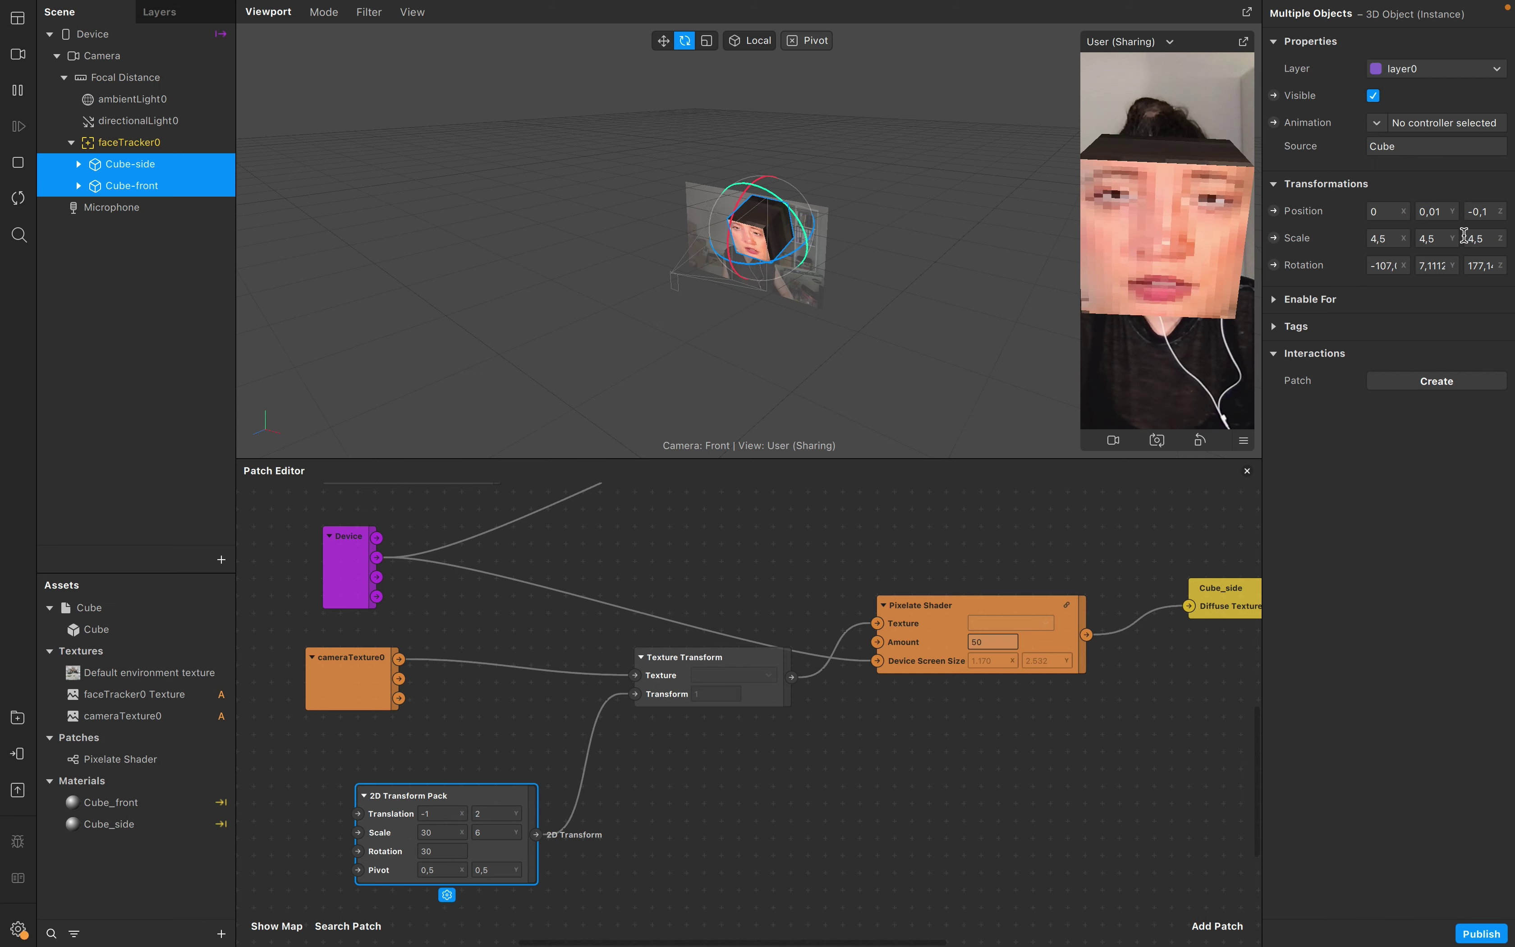
click(1442, 213)
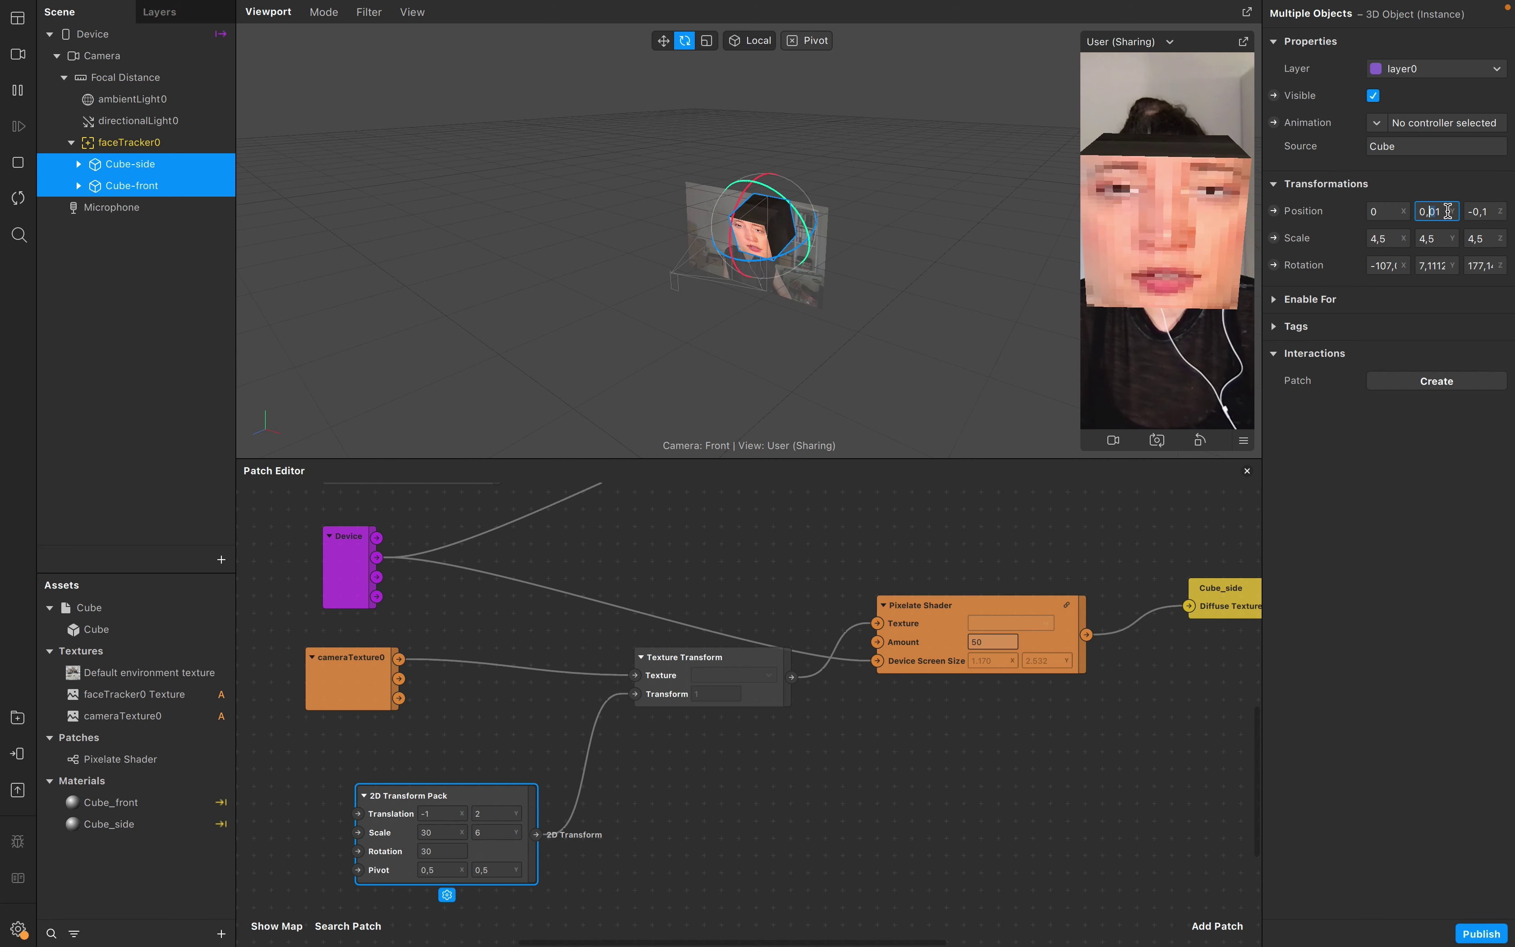
key(BackSpace)
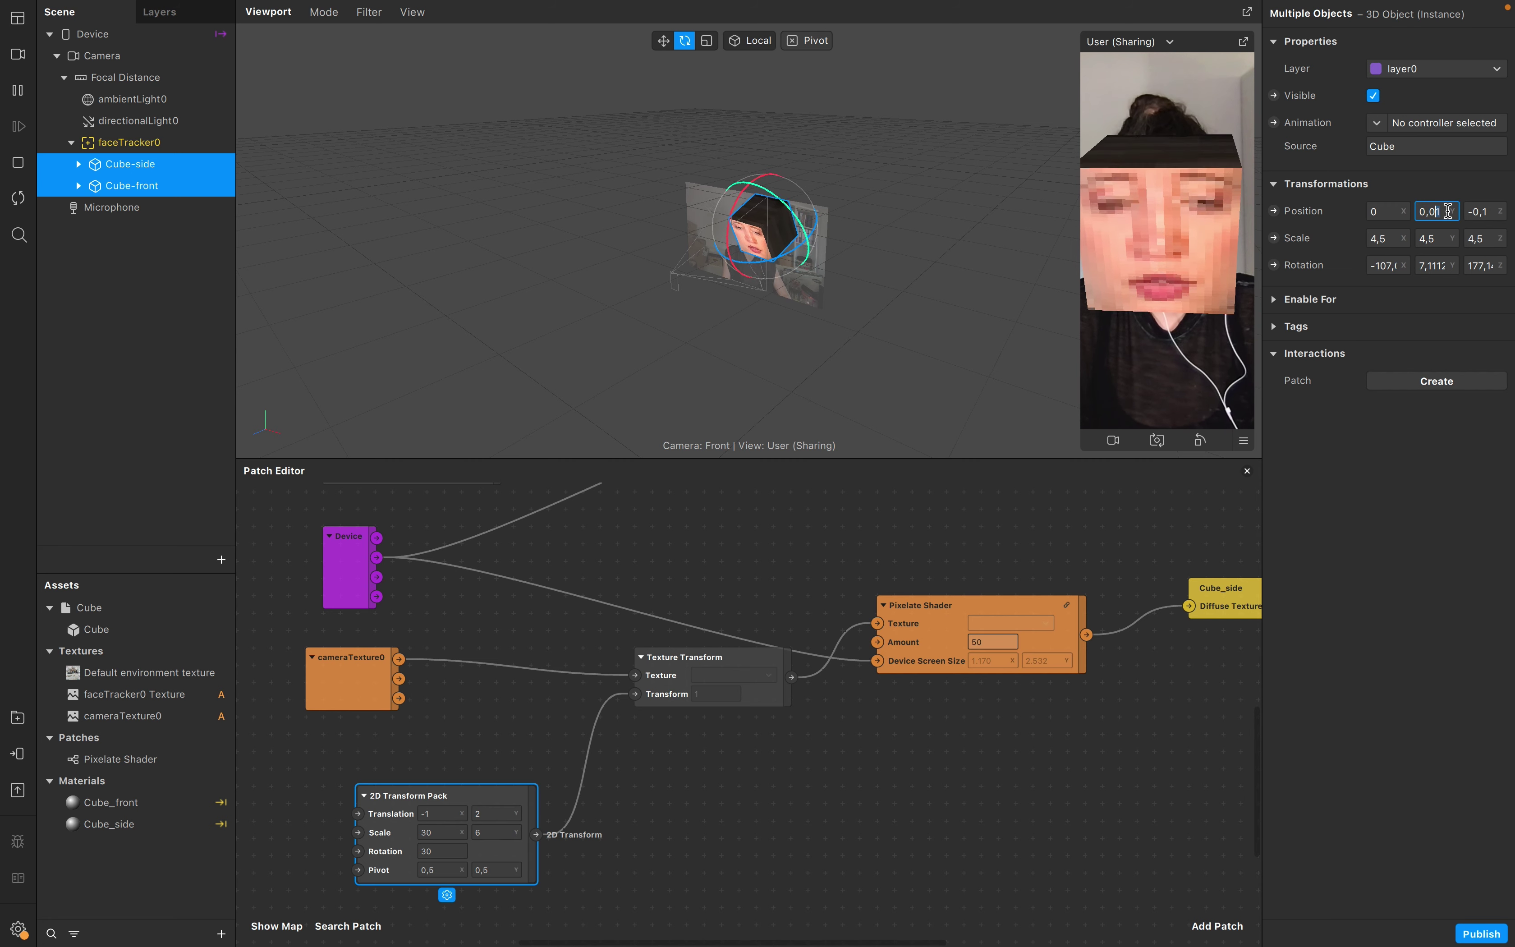
text(2)
key(Return)
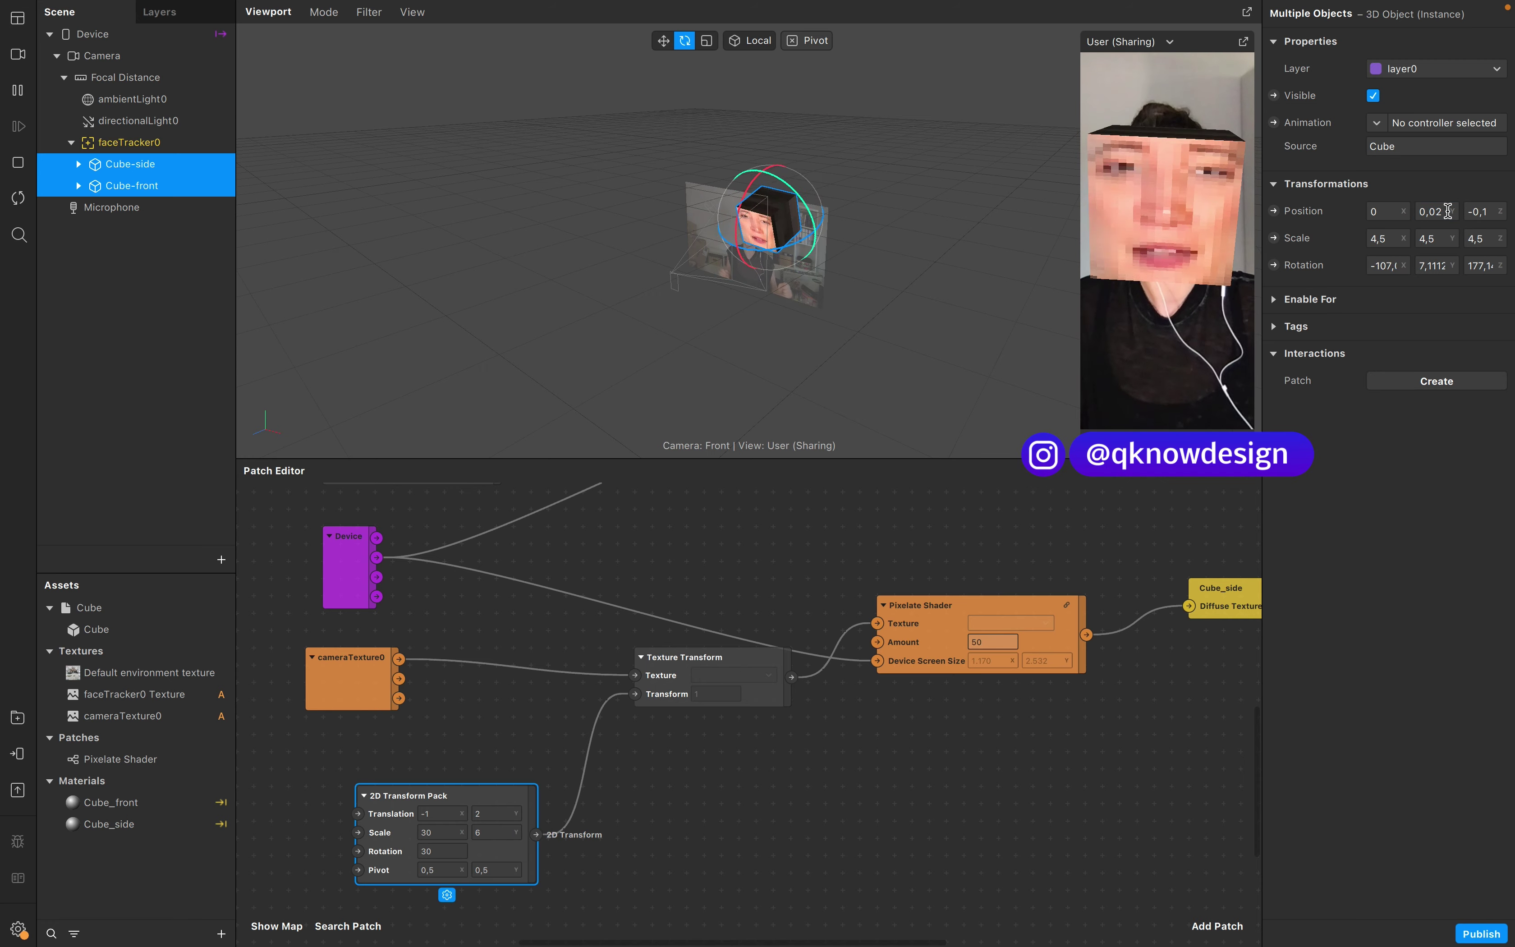
Step: Nudge both cubes' Position Y up to 0,03 and set the Cube_front Pixelate Shader Amount to 5
scroll(1445, 211, up, 1)
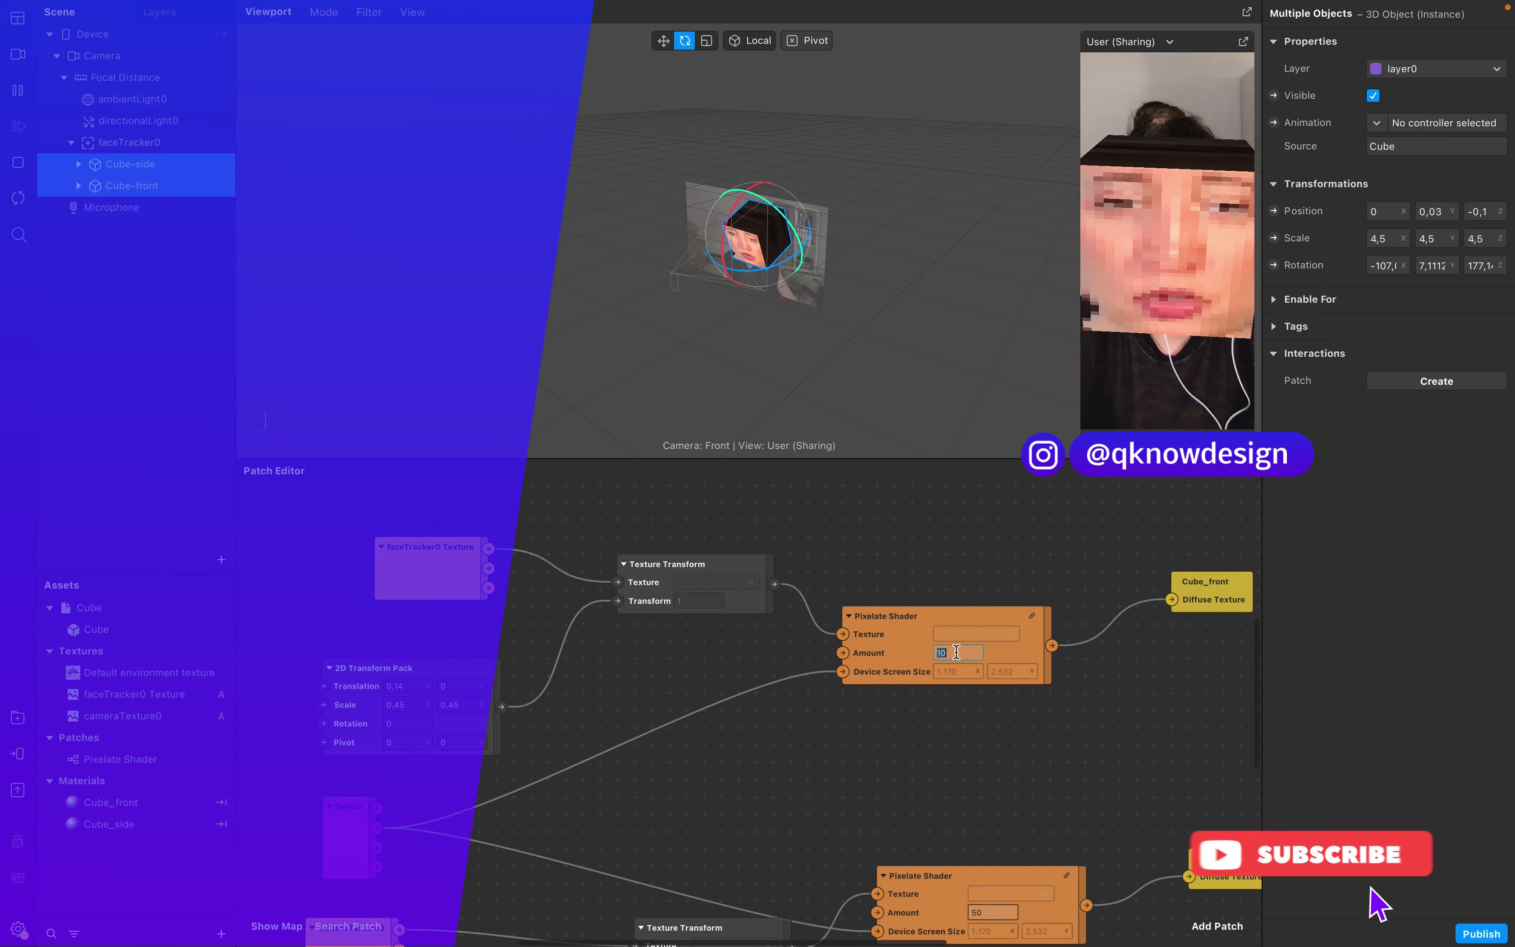
double_click(957, 654)
text(05)
key(Return)
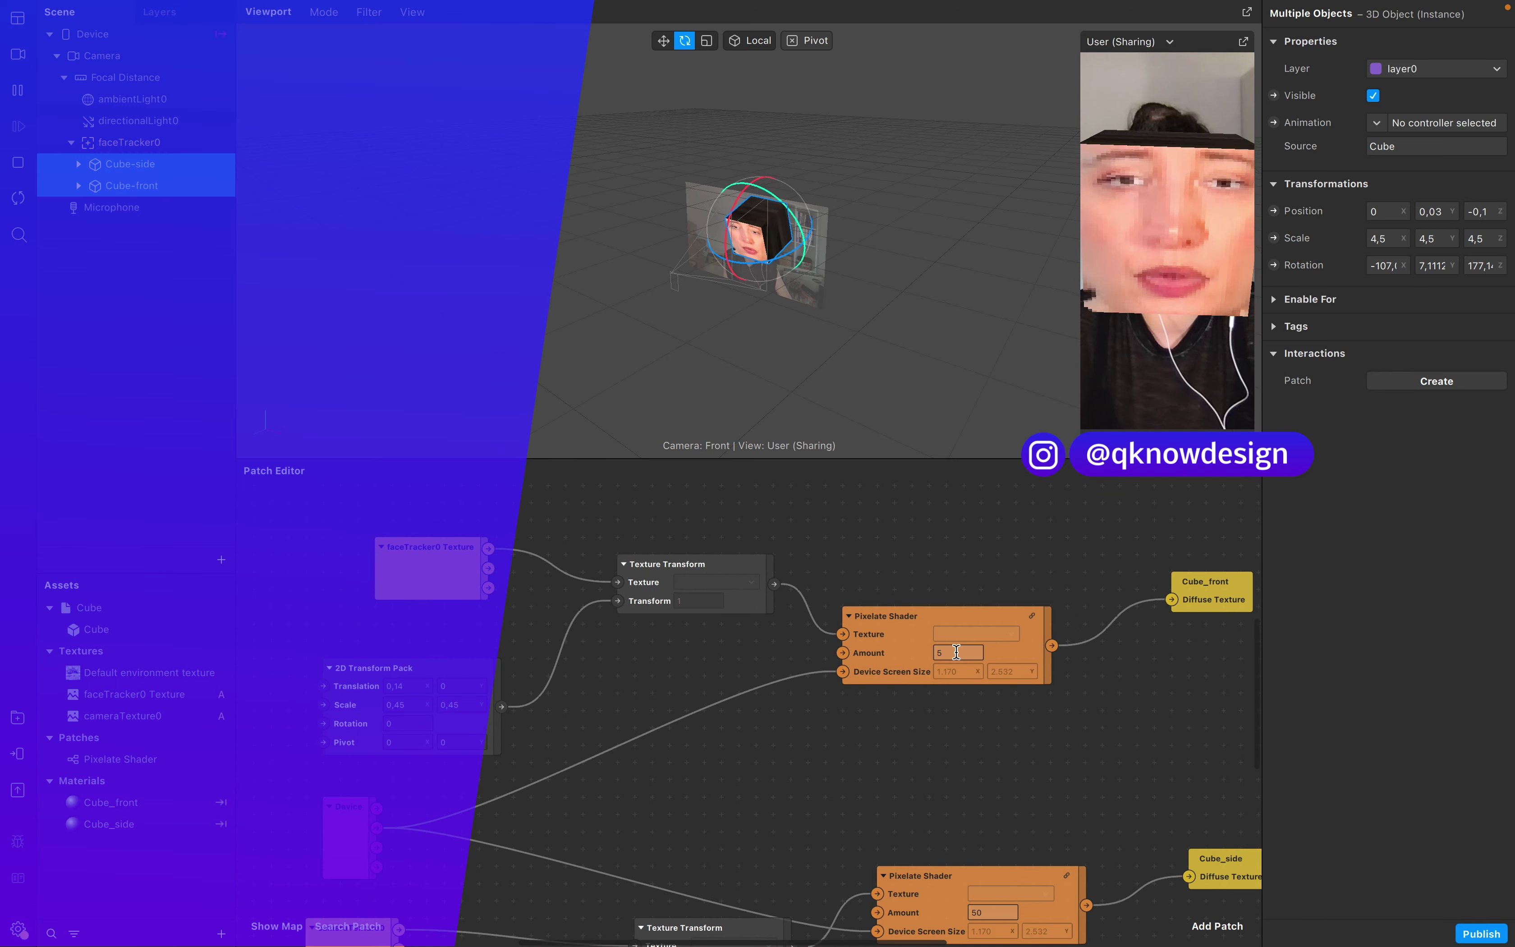